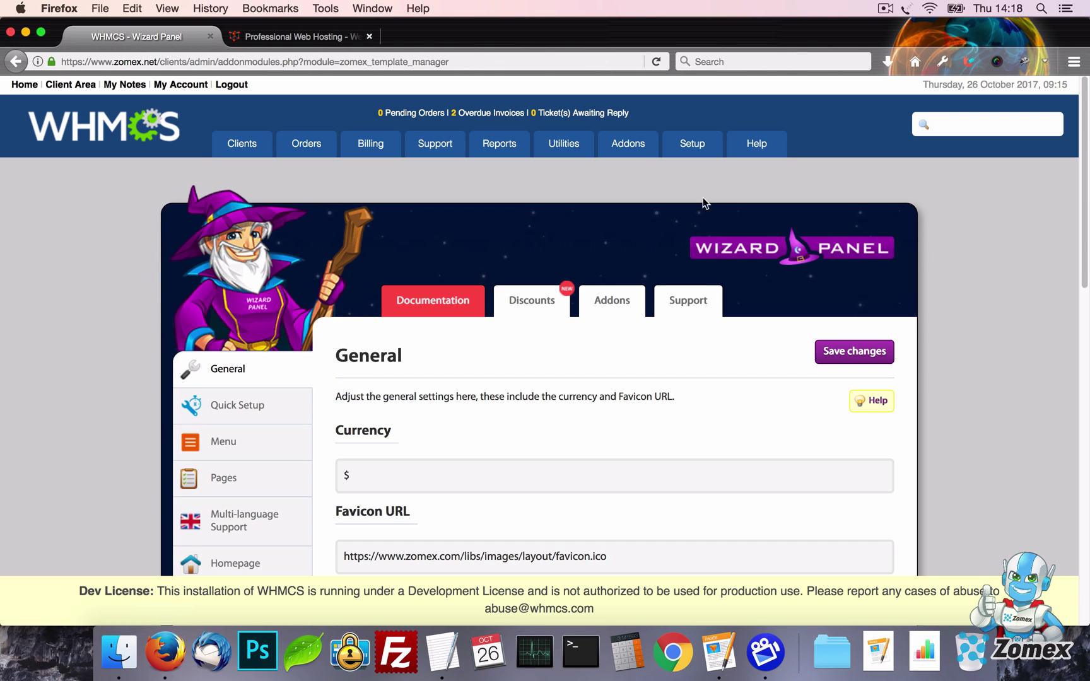
View the client-area homepage with the Green Website Hosting slider
{"action": "mouse_move", "coordinate": [631, 146]}
Scroll through the client-facing website homepage
{"action": "left_click", "coordinate": [297, 37]}
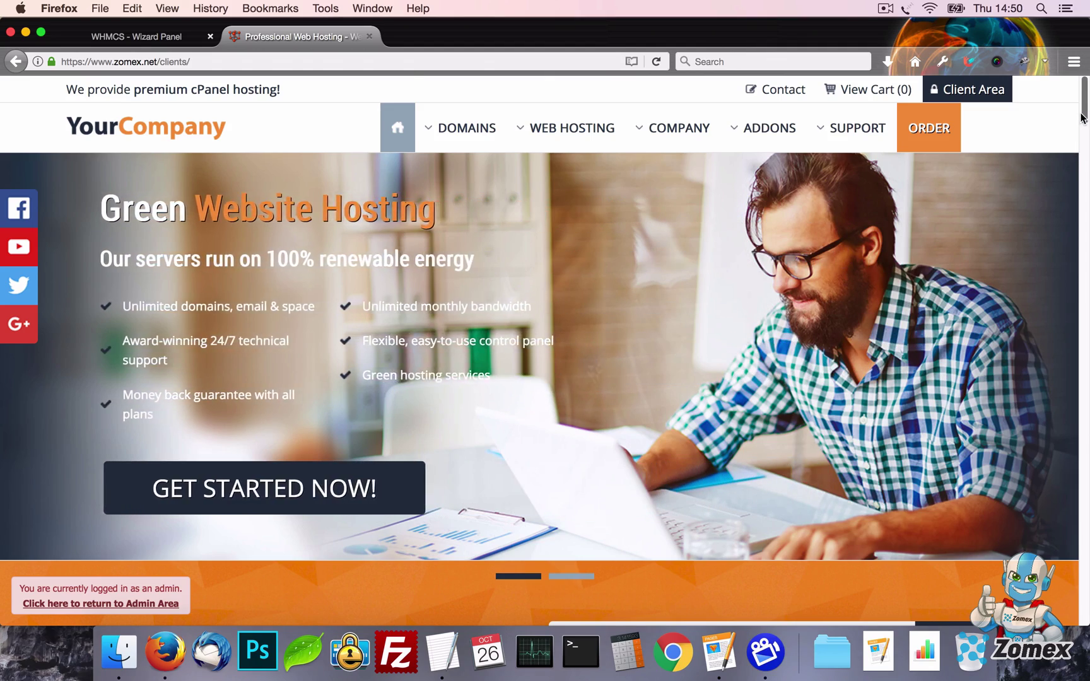
{"action": "scroll", "coordinate": [1087, 168], "scroll_direction": "down", "scroll_amount": 5}
{"action": "left_click_drag", "start_coordinate": [1086, 168], "coordinate": [1087, 346]}
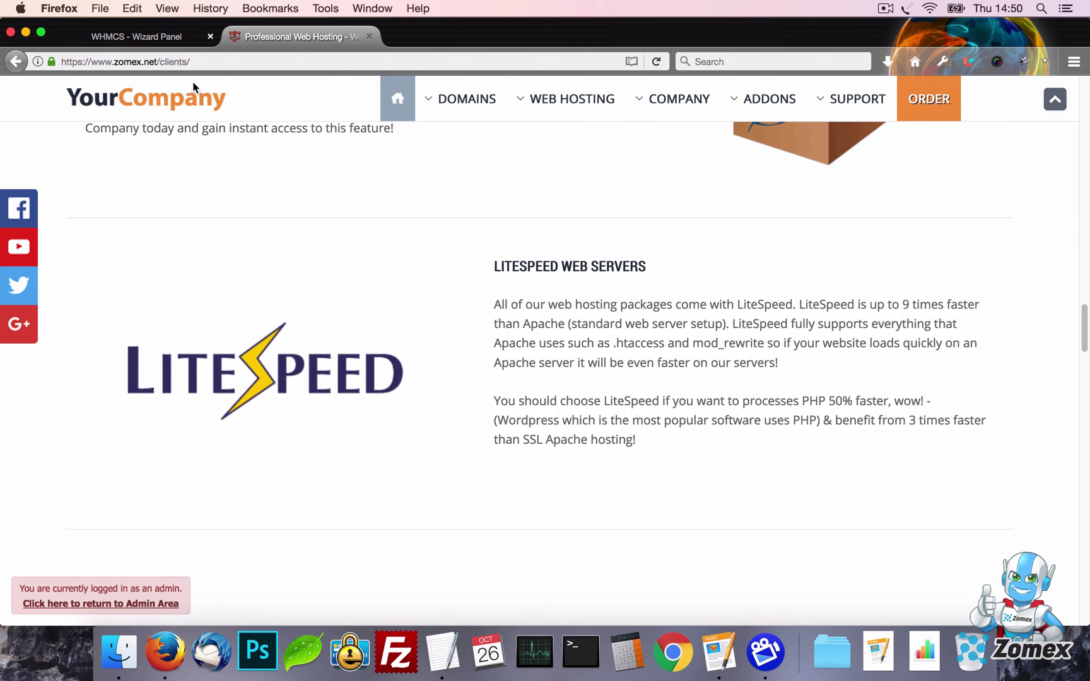
Set the Wizard Panel Animation setting to off and save the changes
{"action": "left_click", "coordinate": [183, 40]}
{"action": "scroll", "coordinate": [657, 324], "scroll_direction": "down", "scroll_amount": 5}
{"action": "left_click", "coordinate": [665, 316]}
{"action": "left_click", "coordinate": [659, 350]}
{"action": "scroll", "coordinate": [833, 303], "scroll_direction": "up", "scroll_amount": 5}
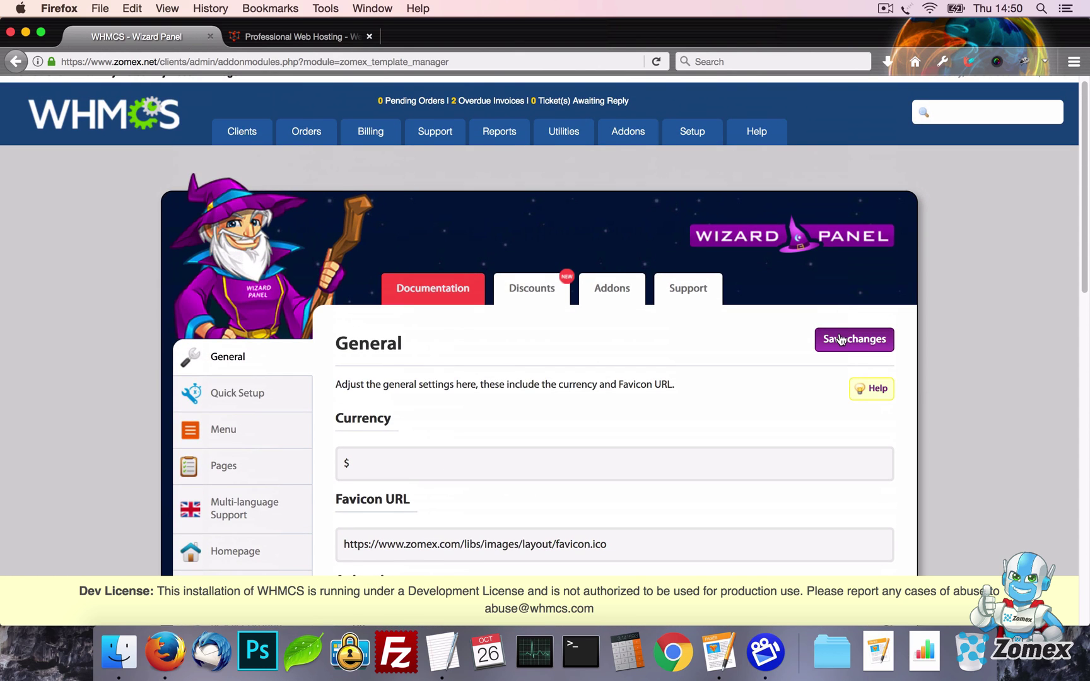
{"action": "left_click", "coordinate": [834, 339]}
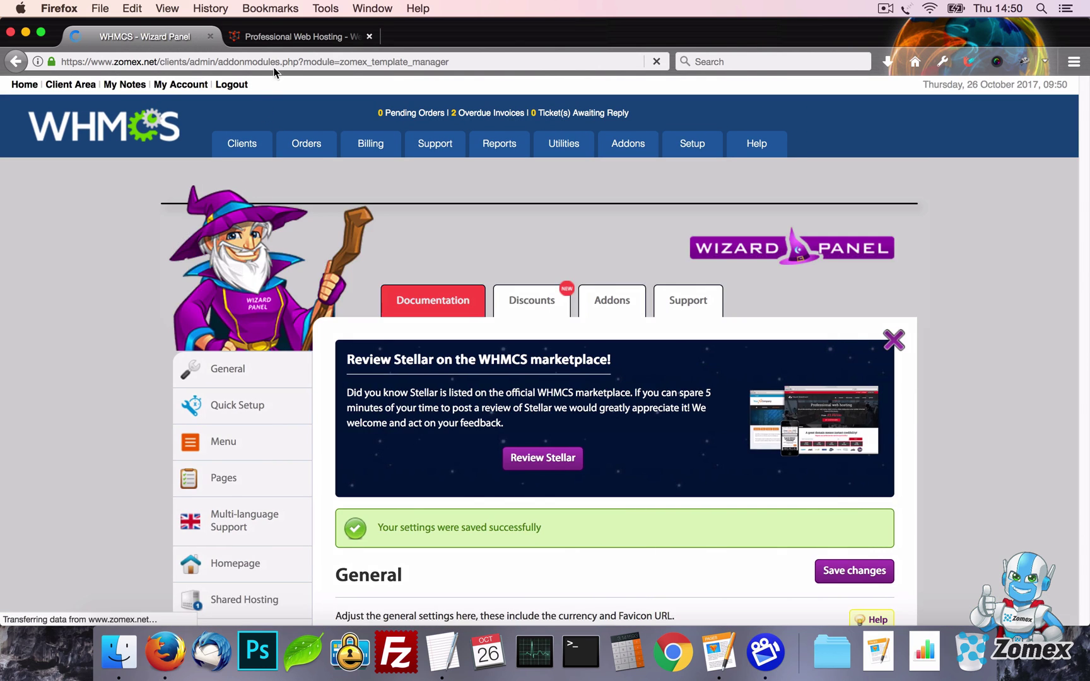
Reload the client homepage to see the slider without animation
{"action": "left_click", "coordinate": [894, 341]}
{"action": "key", "text": "ctrl+Tab"}
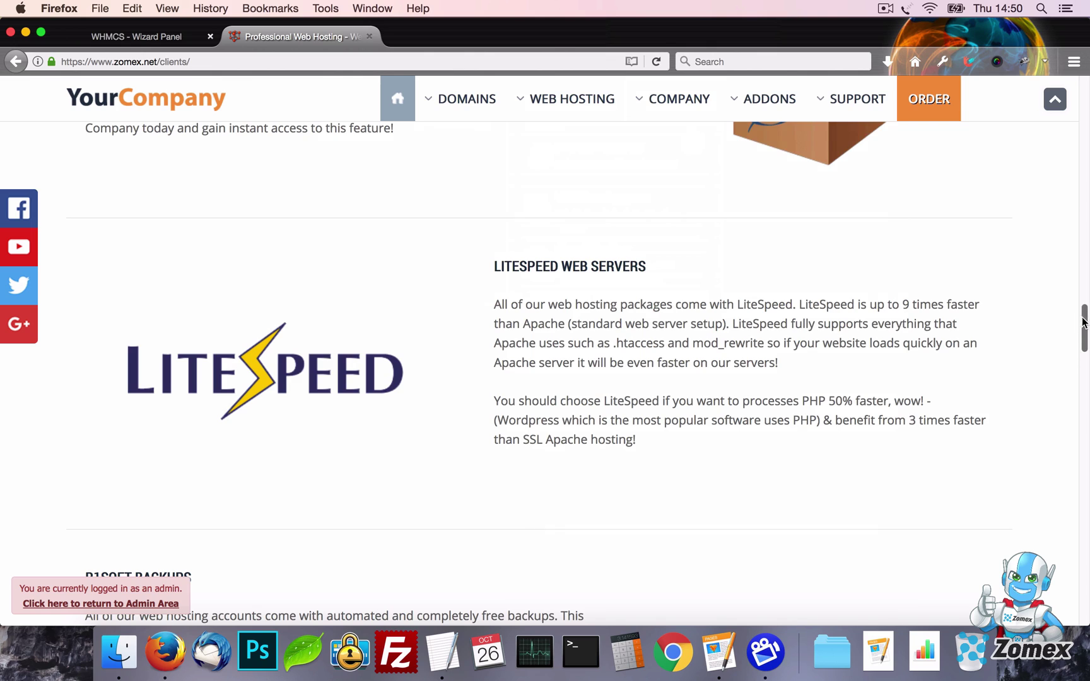
{"action": "left_click_drag", "start_coordinate": [1081, 318], "coordinate": [1084, 21]}
{"action": "key", "text": "super+r"}
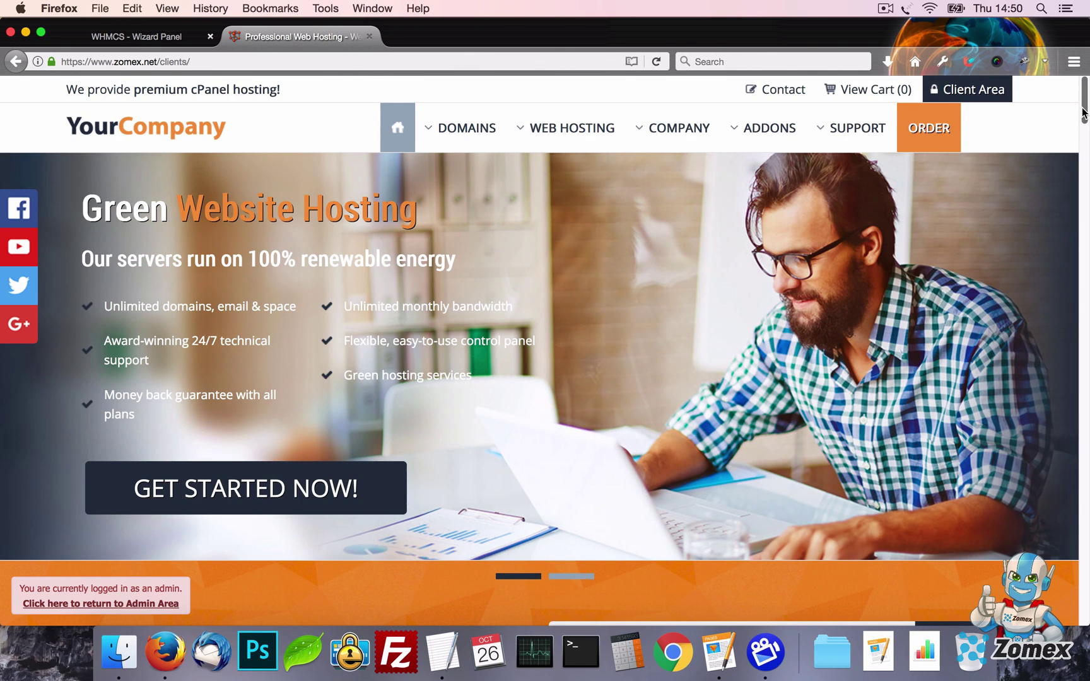
{"action": "scroll", "coordinate": [1084, 113], "scroll_direction": "down", "scroll_amount": 20}
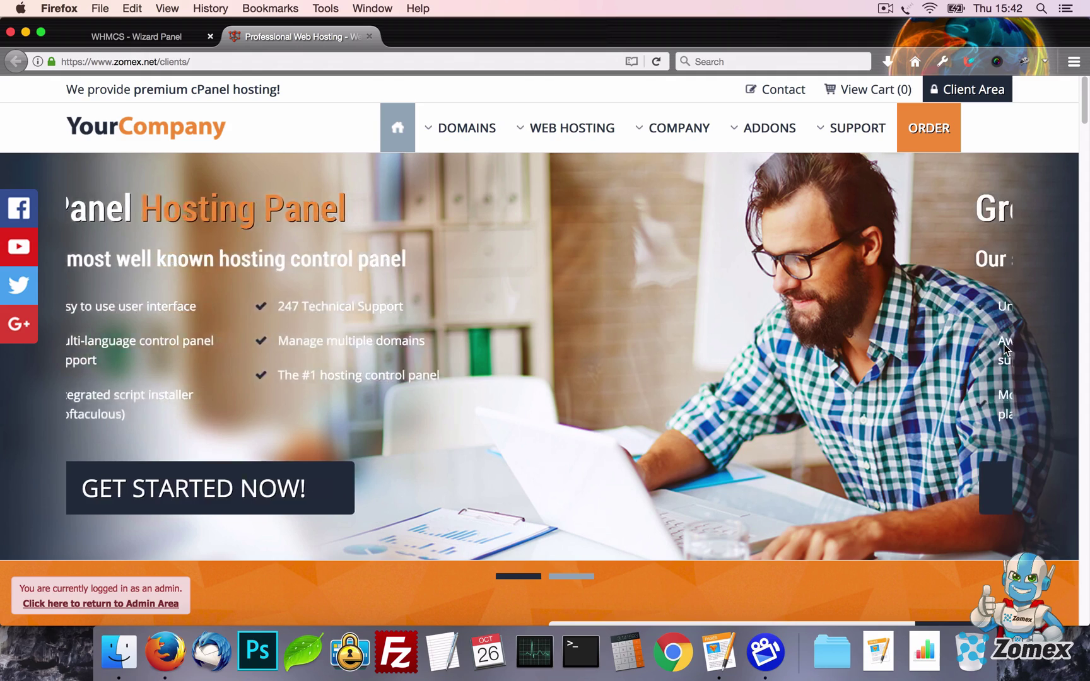
Open the hosting order page and order the New Plan Example
{"action": "left_click", "coordinate": [929, 135]}
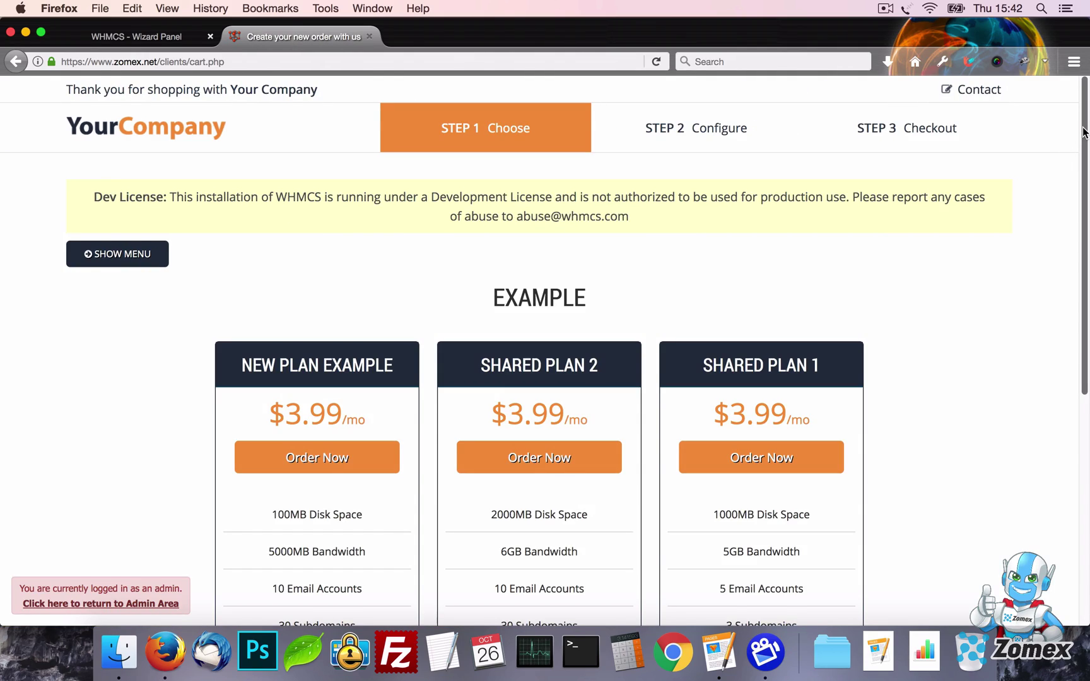
{"action": "scroll", "coordinate": [1084, 316], "scroll_direction": "down", "scroll_amount": 6}
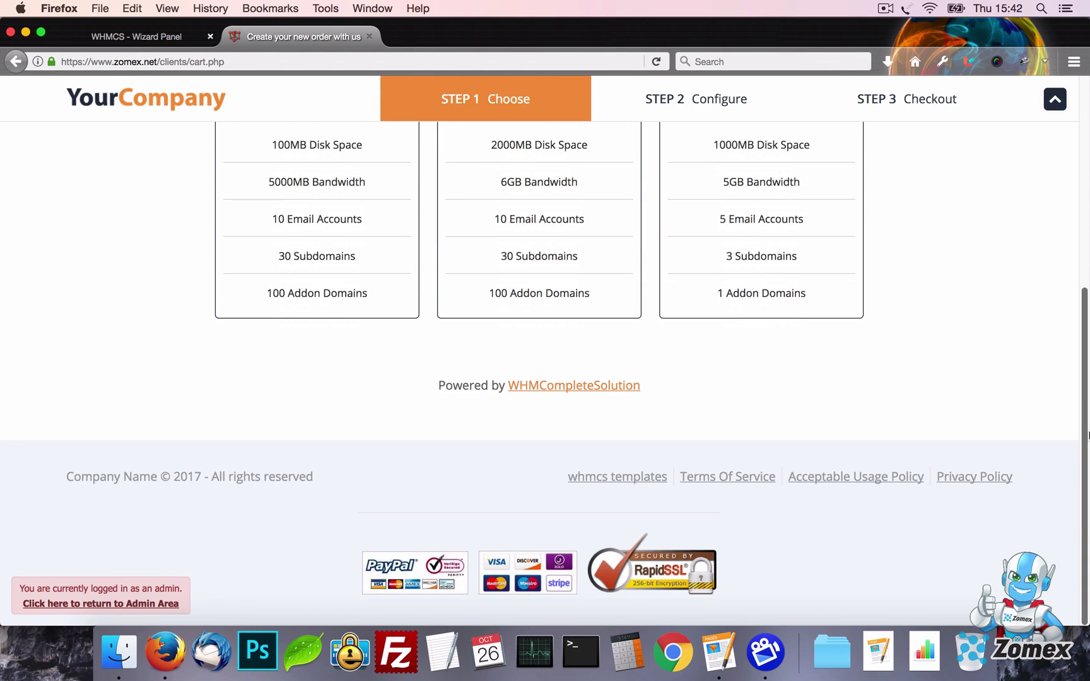
{"action": "left_click_drag", "start_coordinate": [1088, 351], "coordinate": [1088, 140]}
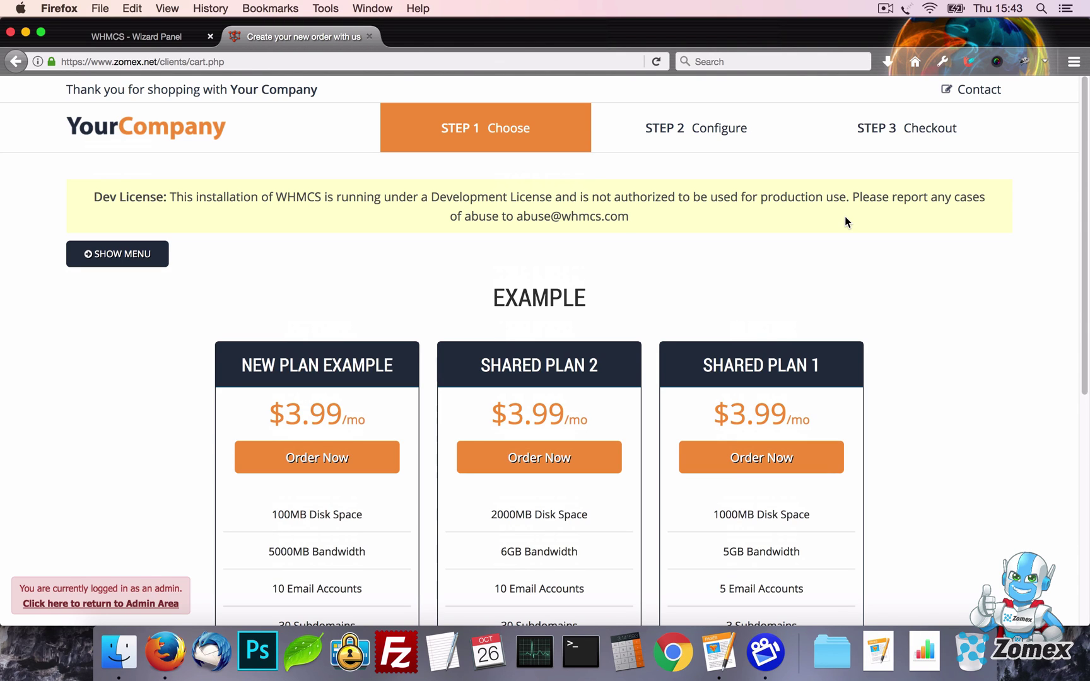
{"action": "left_click_drag", "start_coordinate": [597, 130], "coordinate": [845, 150]}
{"action": "left_click", "coordinate": [845, 150]}
{"action": "left_click", "coordinate": [337, 459]}
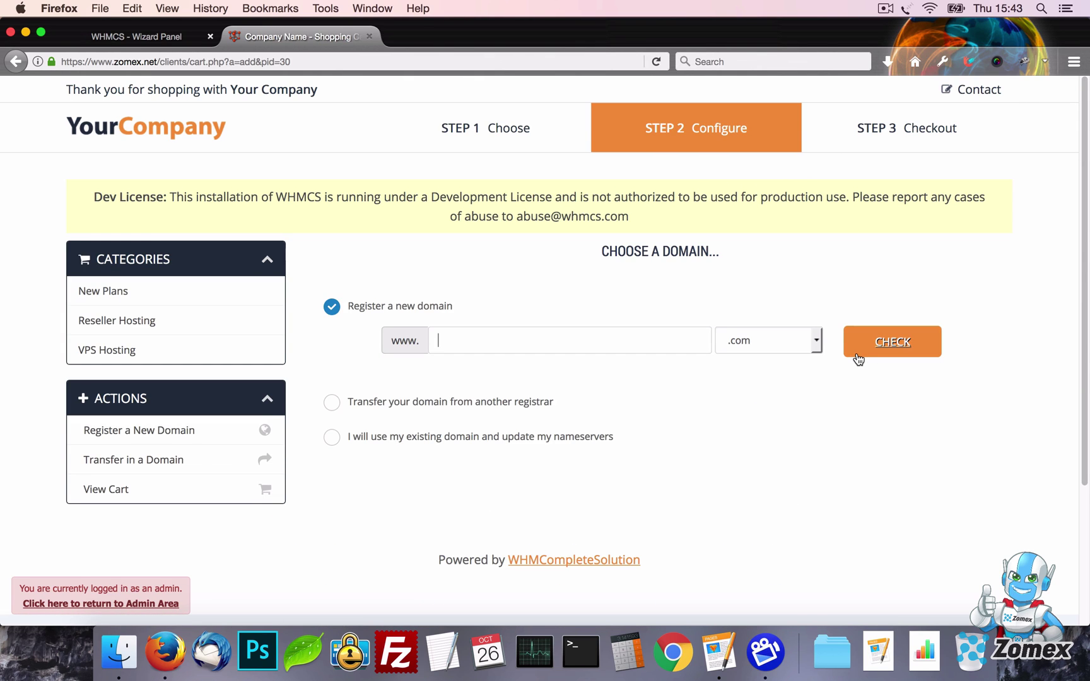
Use the existing domain frufhrfurfrhu.com for the plan and continue to the cart
{"action": "scroll", "coordinate": [859, 359], "scroll_direction": "down", "scroll_amount": 5}
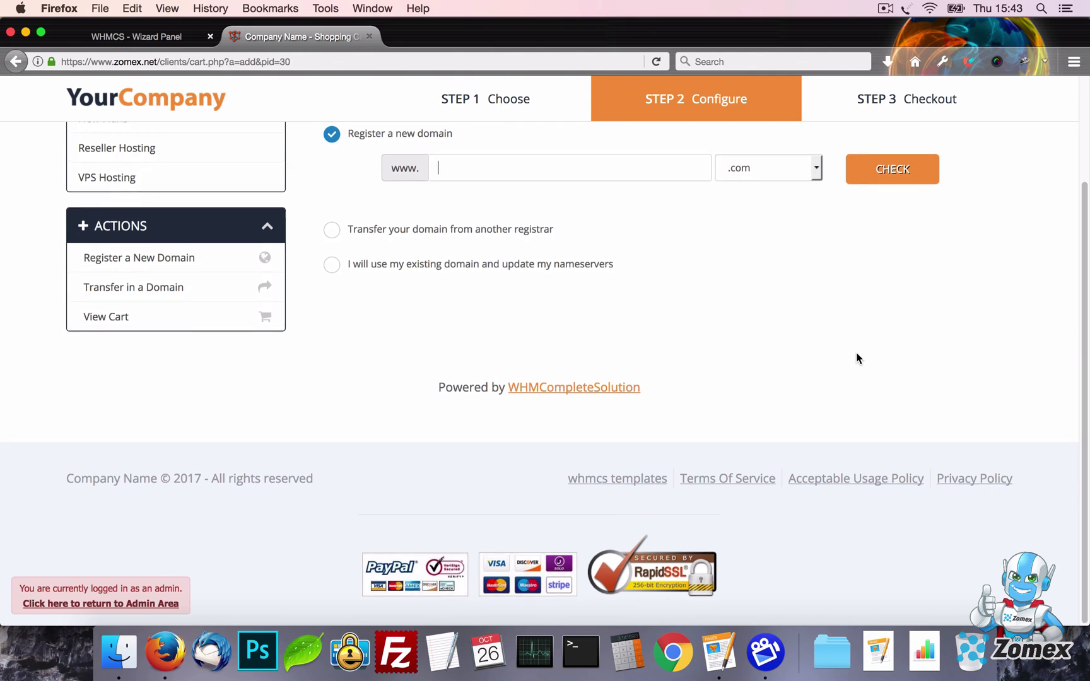
{"action": "scroll", "coordinate": [858, 358], "scroll_direction": "up", "scroll_amount": 5}
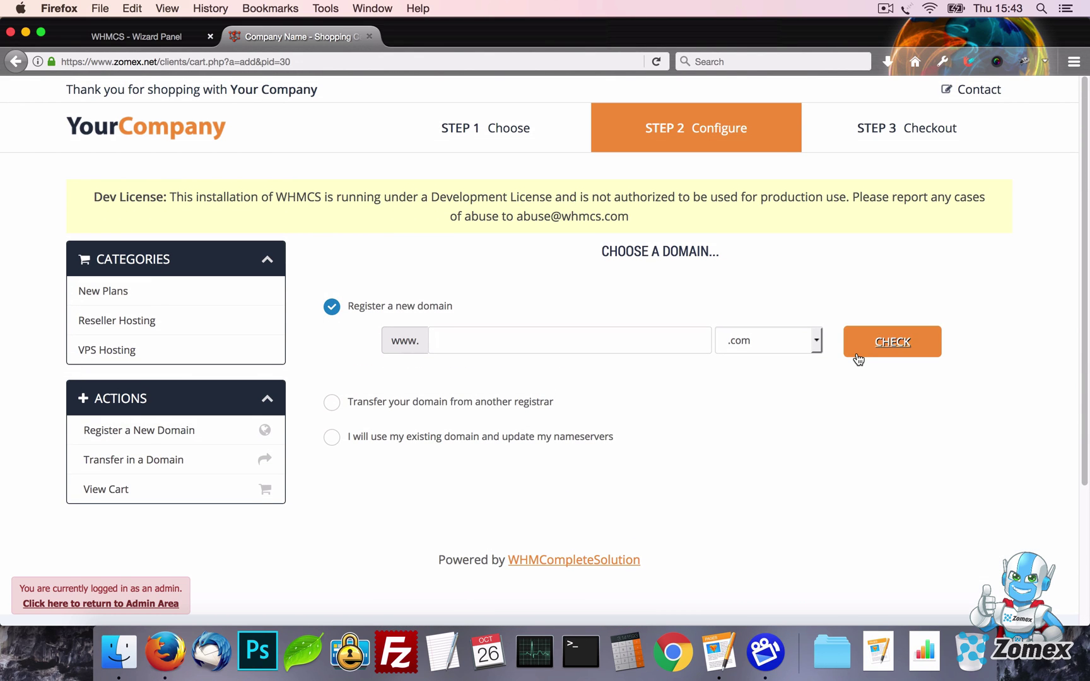
{"action": "left_click", "coordinate": [517, 440]}
{"action": "left_click", "coordinate": [581, 411]}
{"action": "type", "text": "frufhrfurfrhu"}
{"action": "key", "text": "Tab"}
{"action": "type", "text": "com"}
{"action": "left_click", "coordinate": [891, 411]}
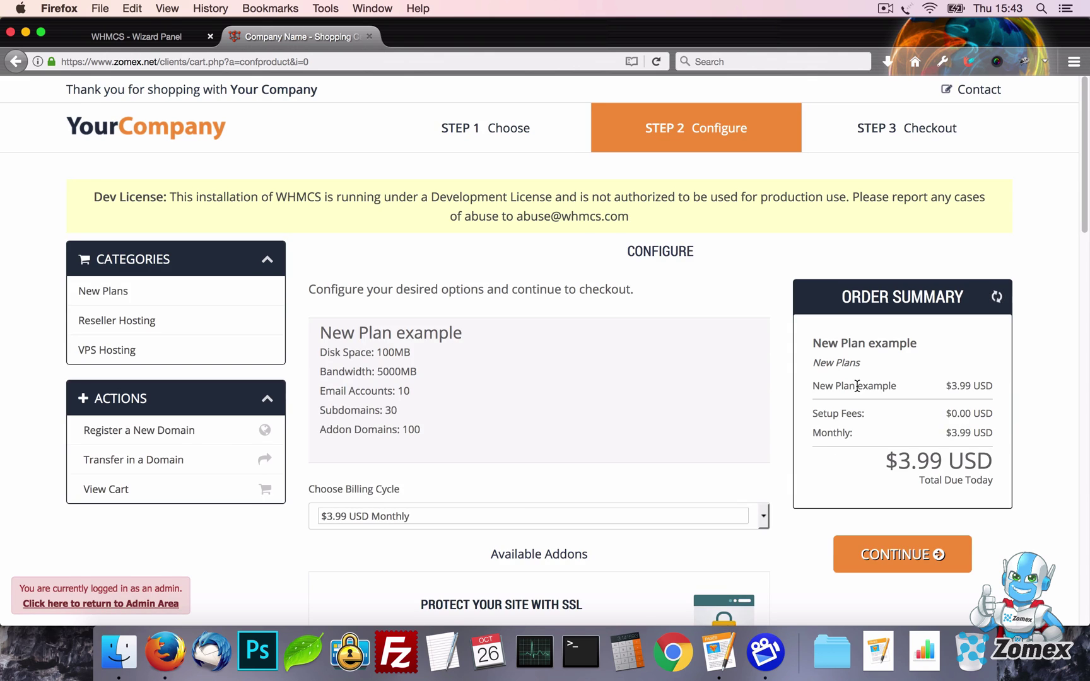
{"action": "left_click", "coordinate": [902, 555]}
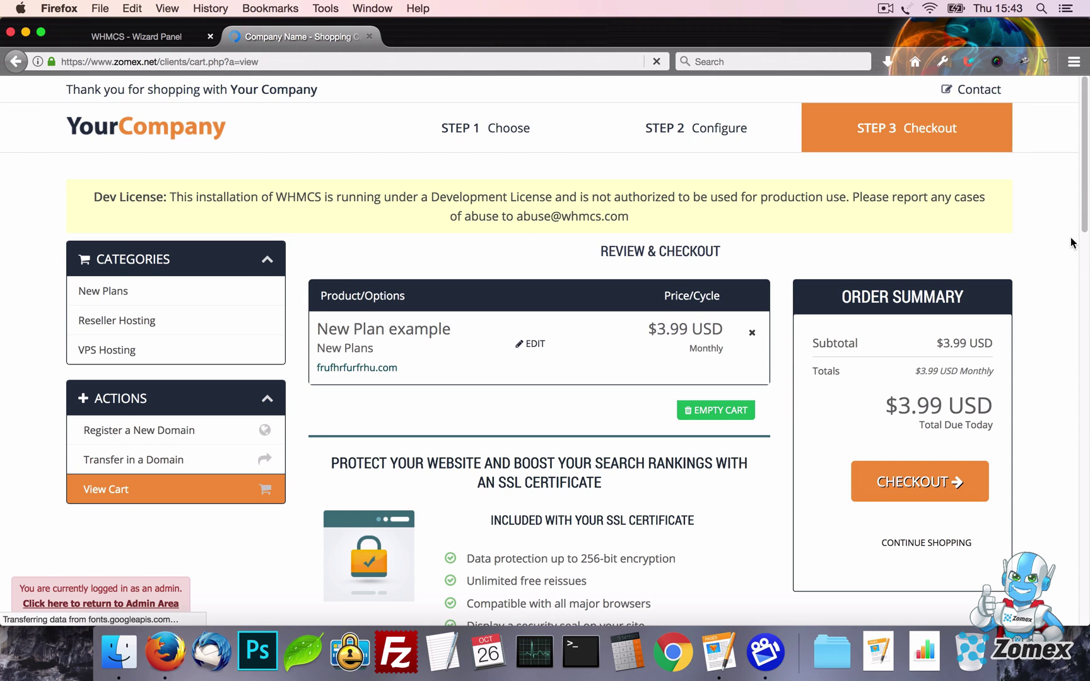
Return to the cart review and proceed to the checkout form
{"action": "left_click_drag", "start_coordinate": [1085, 230], "coordinate": [1078, 174]}
{"action": "left_click", "coordinate": [196, 135]}
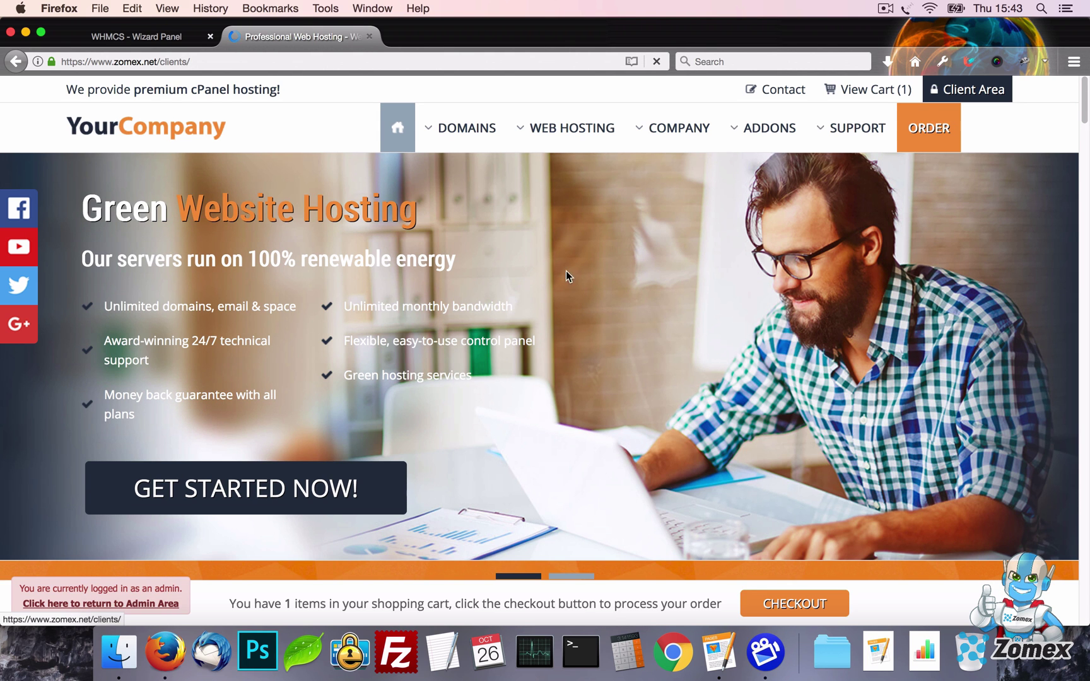
{"action": "scroll", "coordinate": [577, 277], "scroll_direction": "down", "scroll_amount": 8}
{"action": "scroll", "coordinate": [578, 276], "scroll_direction": "down", "scroll_amount": 5}
{"action": "left_click_drag", "start_coordinate": [309, 604], "coordinate": [685, 610]}
{"action": "left_click", "coordinate": [685, 610]}
{"action": "left_click", "coordinate": [795, 603]}
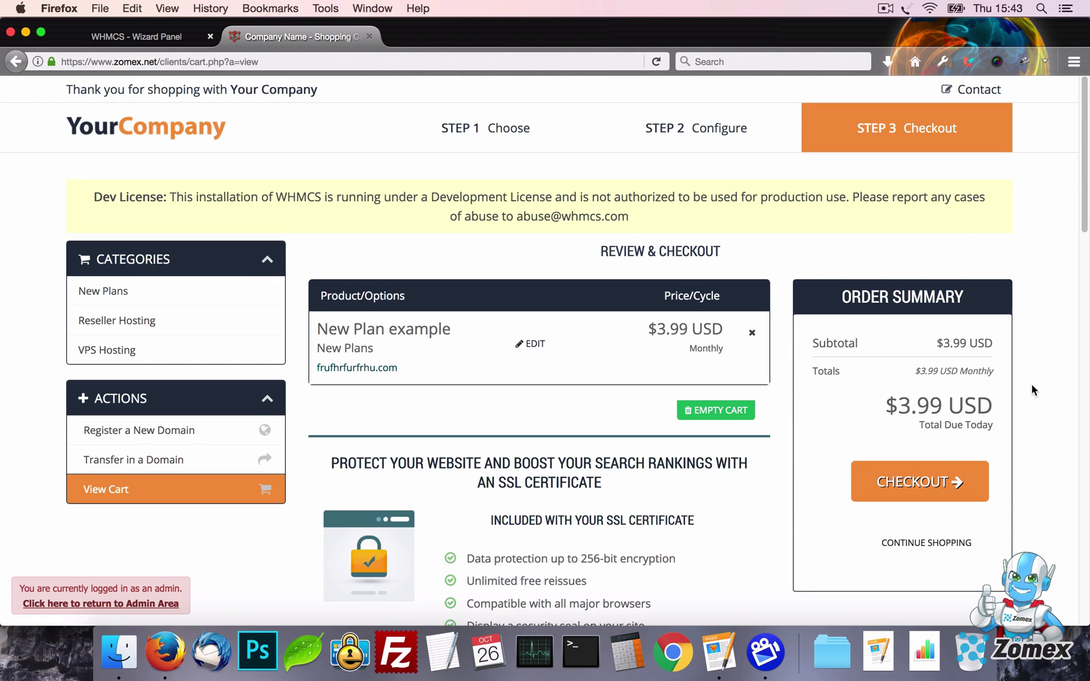
{"action": "left_click", "coordinate": [942, 481]}
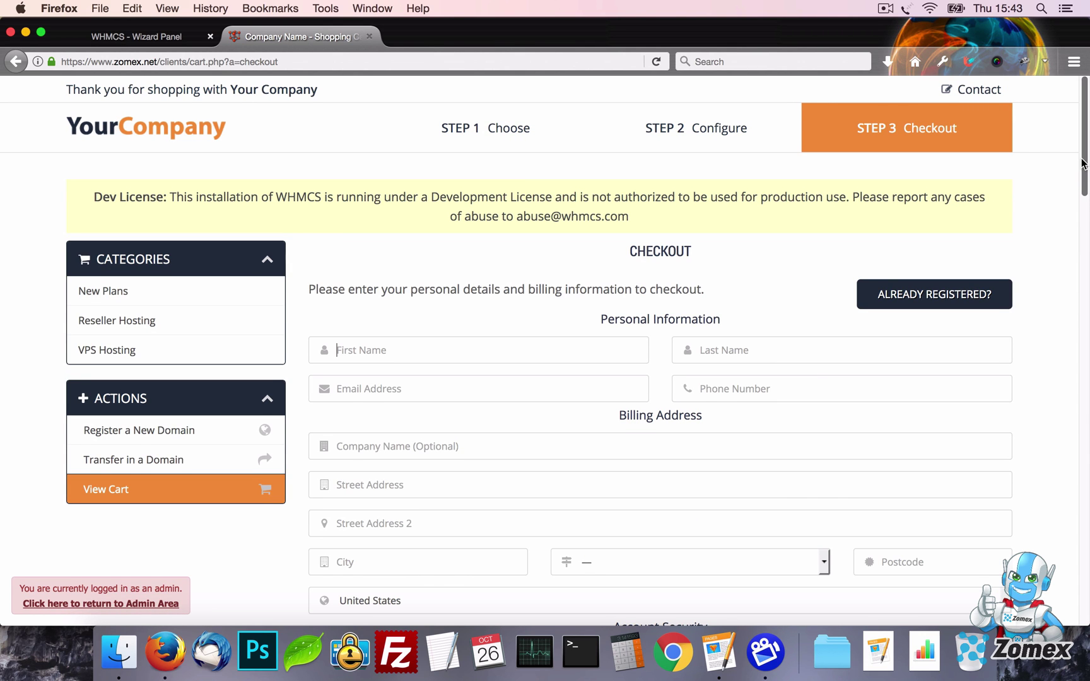
{"action": "left_click_drag", "start_coordinate": [1087, 186], "coordinate": [1088, 568]}
{"action": "left_click", "coordinate": [1055, 99]}
Turn Slimmed down cart off in the Wizard Panel, save, and view the checkout page
{"action": "left_click", "coordinate": [93, 28]}
{"action": "scroll", "coordinate": [426, 287], "scroll_direction": "down", "scroll_amount": 6}
{"action": "left_click", "coordinate": [466, 327]}
{"action": "left_click", "coordinate": [470, 358]}
{"action": "scroll", "coordinate": [783, 340], "scroll_direction": "up", "scroll_amount": 4}
{"action": "scroll", "coordinate": [839, 238], "scroll_direction": "up", "scroll_amount": 3}
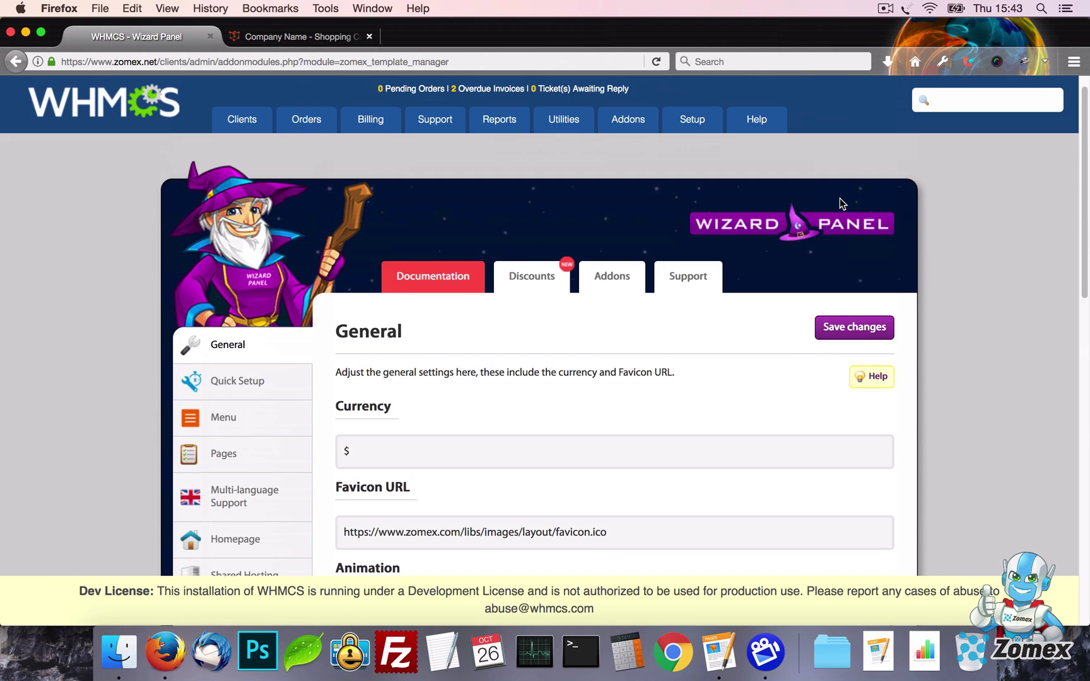
{"action": "left_click", "coordinate": [832, 328]}
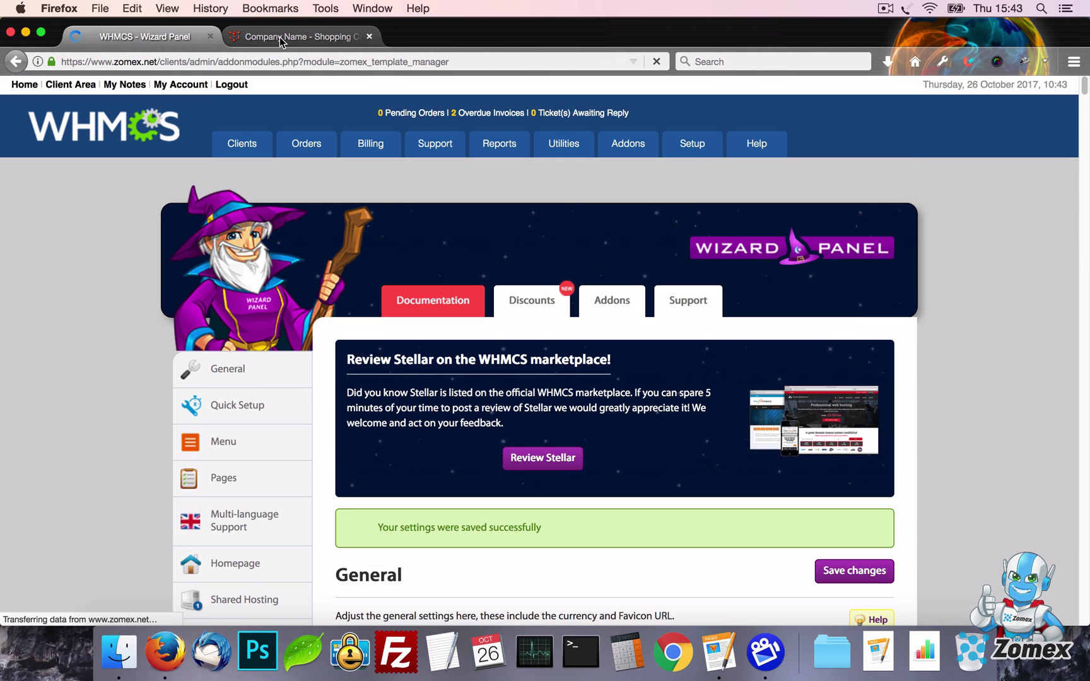
{"action": "left_click", "coordinate": [280, 37]}
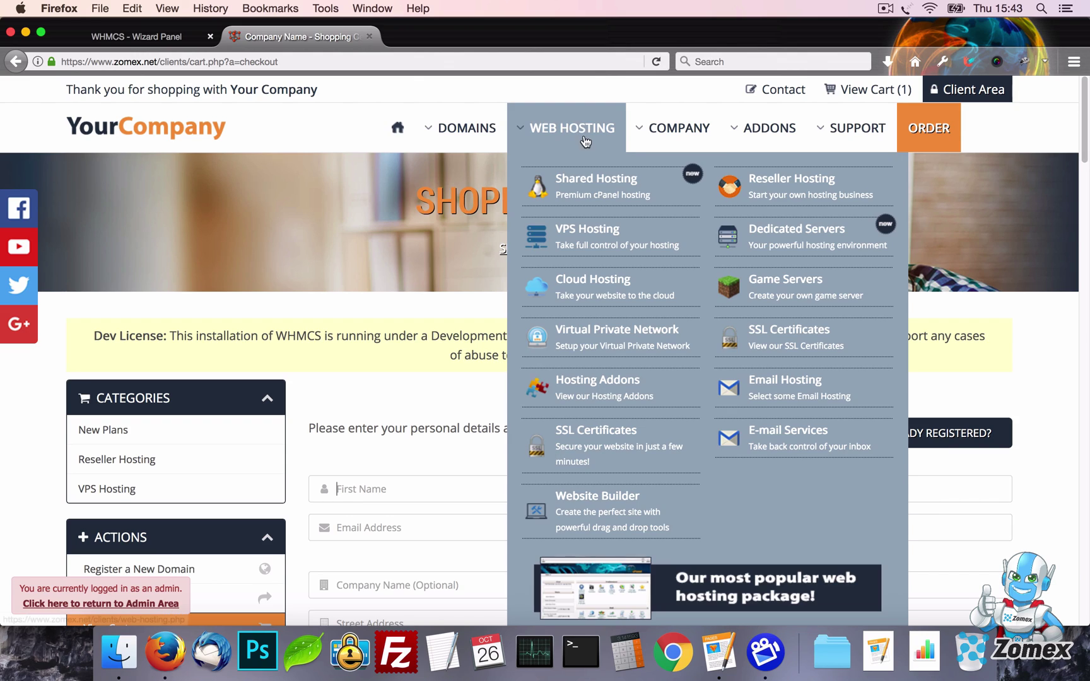
{"action": "scroll", "coordinate": [735, 315], "scroll_direction": "down", "scroll_amount": 15}
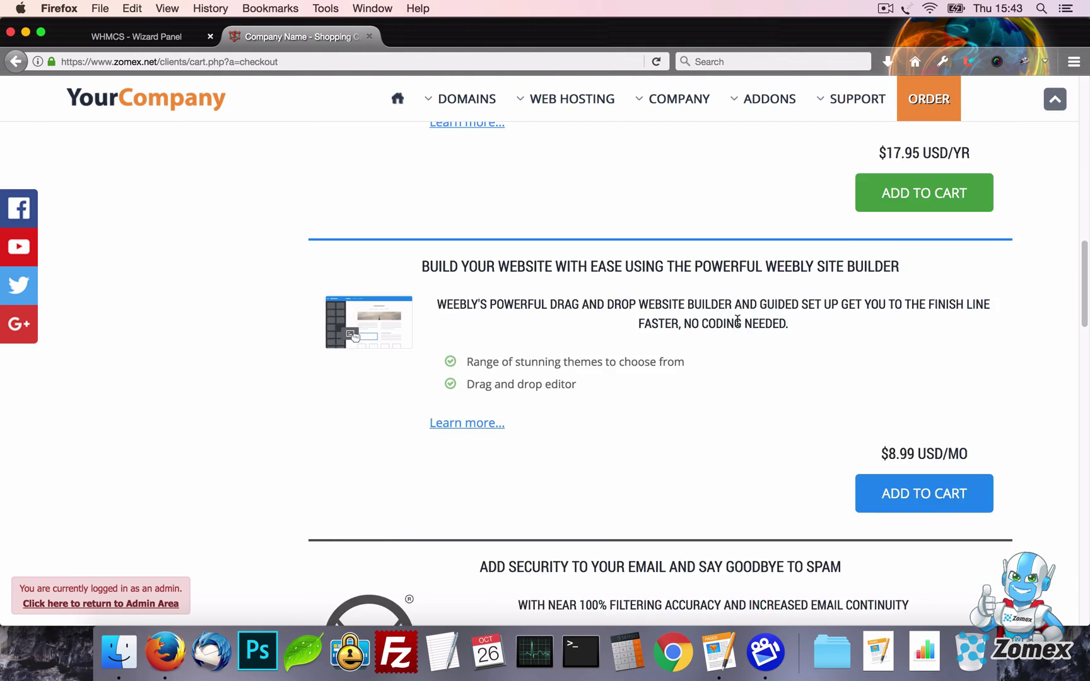
{"action": "scroll", "coordinate": [737, 321], "scroll_direction": "down", "scroll_amount": 5}
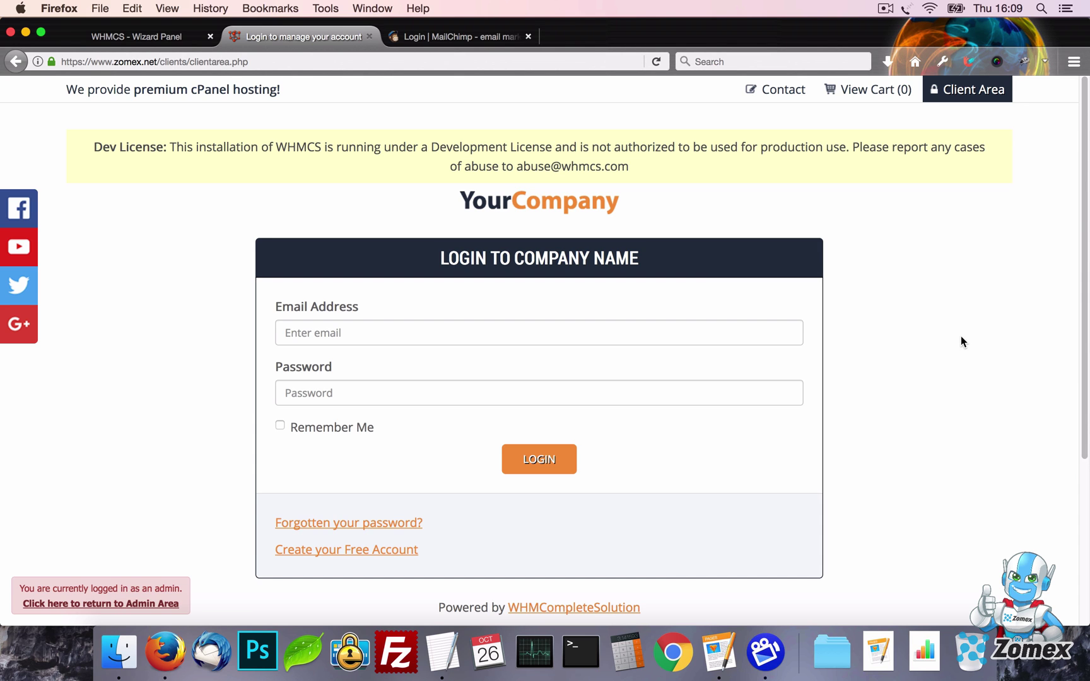
Scroll the checkout page, then look at the MailChimp login page
{"action": "scroll", "coordinate": [1087, 335], "scroll_direction": "down", "scroll_amount": 5}
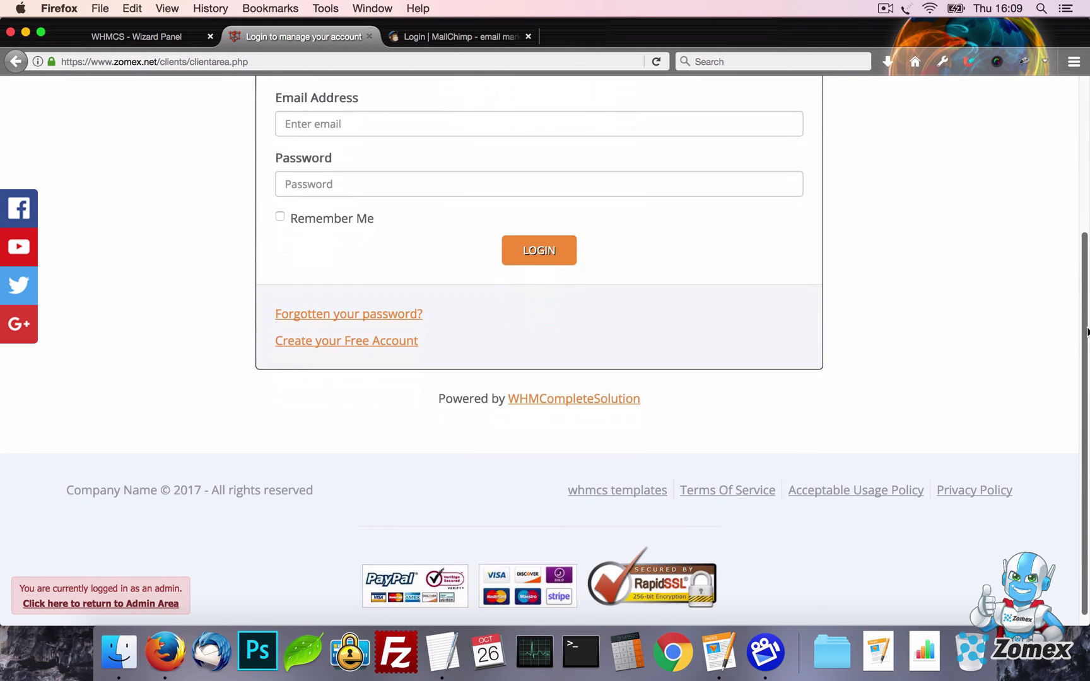
{"action": "scroll", "coordinate": [1088, 354], "scroll_direction": "down", "scroll_amount": 1}
{"action": "scroll", "coordinate": [1088, 324], "scroll_direction": "up", "scroll_amount": 5}
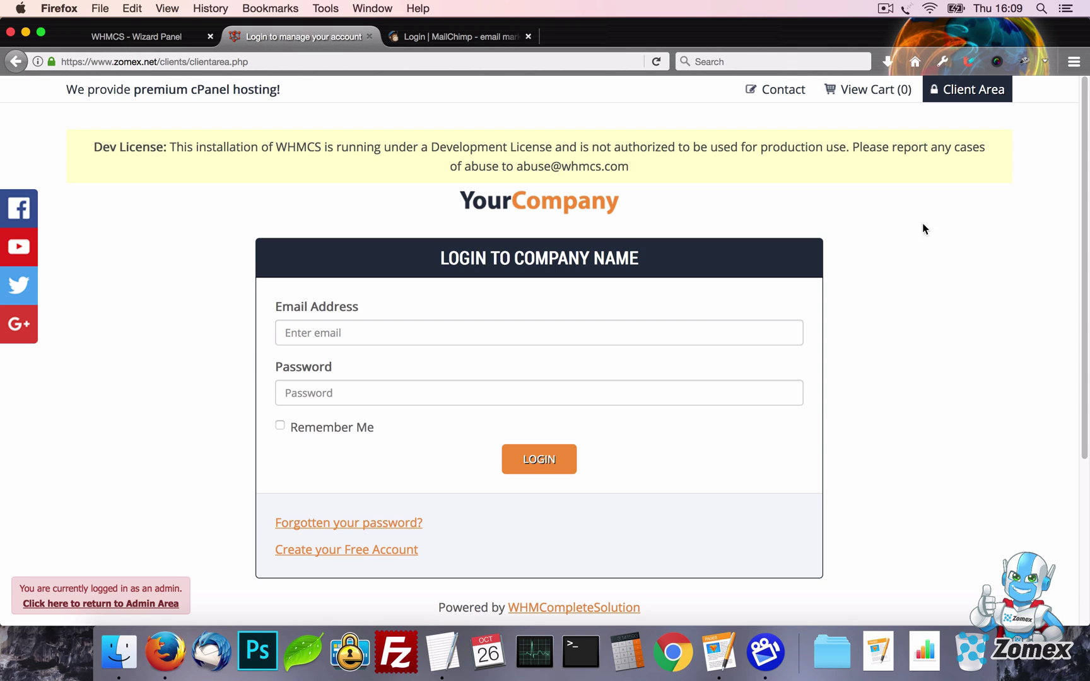
{"action": "left_click", "coordinate": [461, 40]}
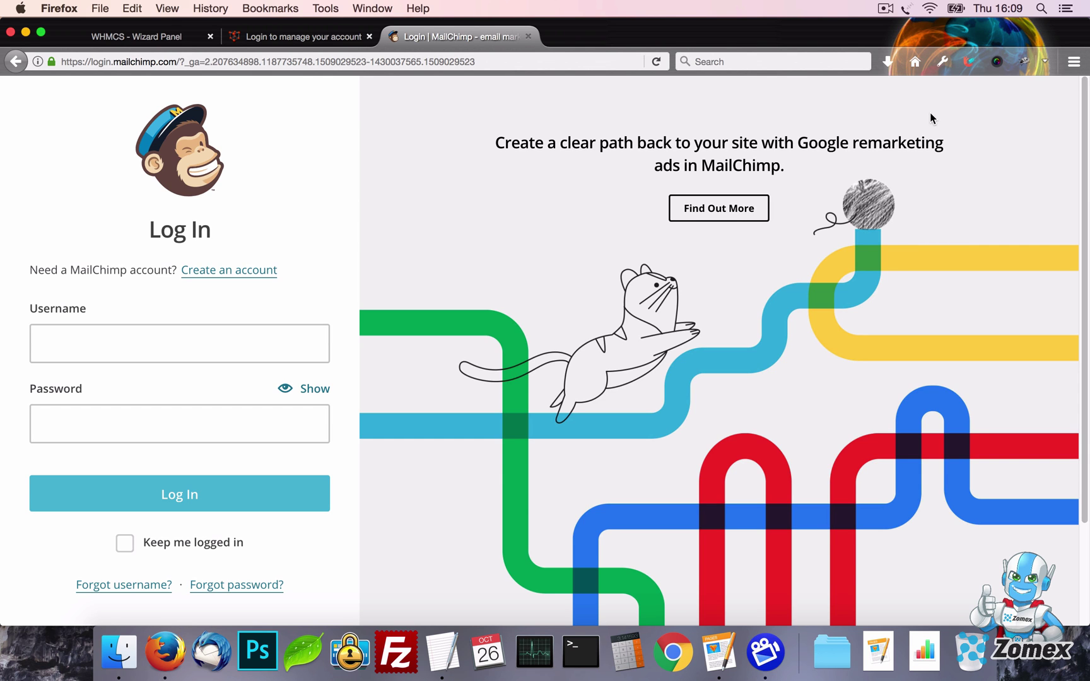
Turn Slimmed down login off, save, and reload the client login page
{"action": "left_click", "coordinate": [148, 37]}
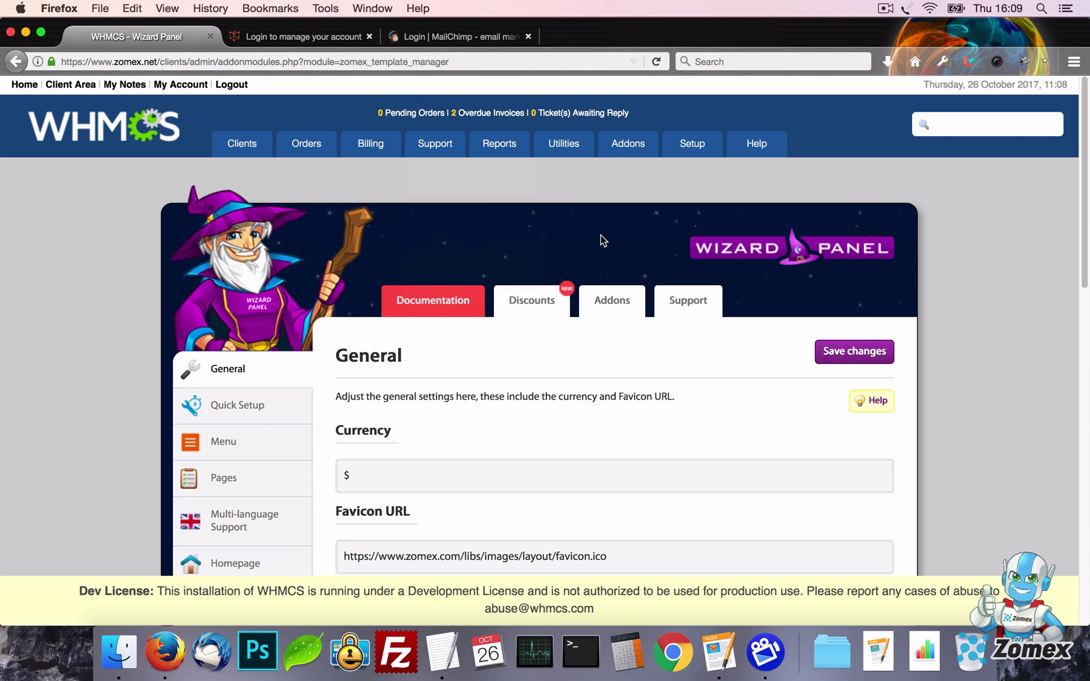
{"action": "scroll", "coordinate": [691, 323], "scroll_direction": "down", "scroll_amount": 6}
{"action": "left_click", "coordinate": [520, 417]}
{"action": "left_click", "coordinate": [518, 449]}
{"action": "scroll", "coordinate": [696, 376], "scroll_direction": "up", "scroll_amount": 6}
{"action": "left_click", "coordinate": [850, 183]}
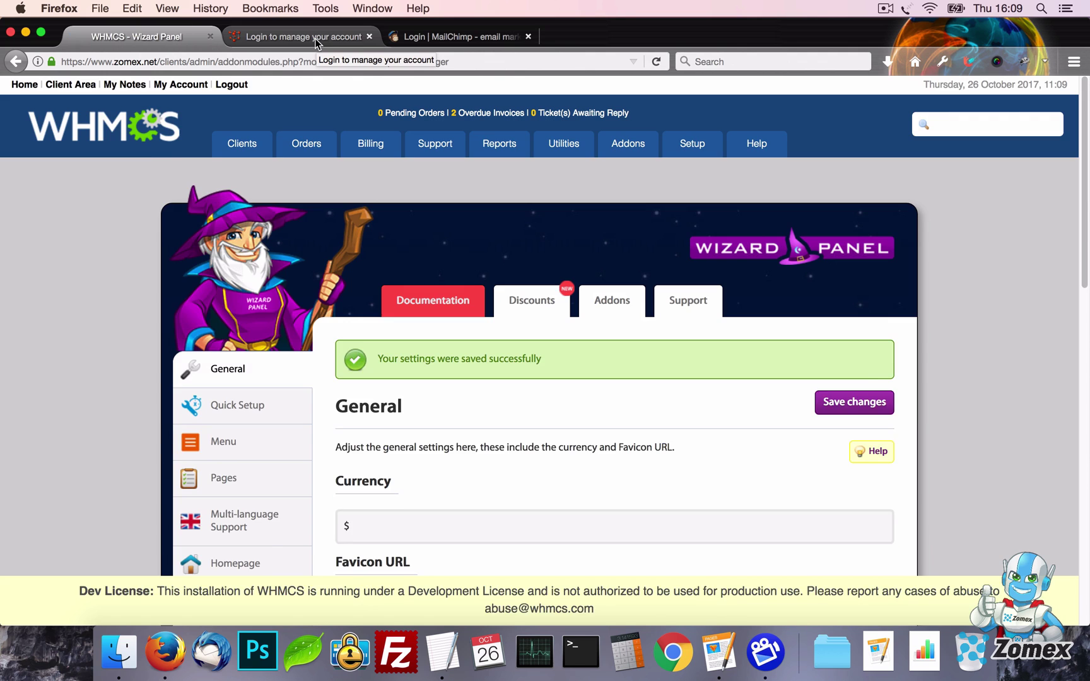
{"action": "left_click", "coordinate": [316, 38]}
{"action": "key", "text": "super+r"}
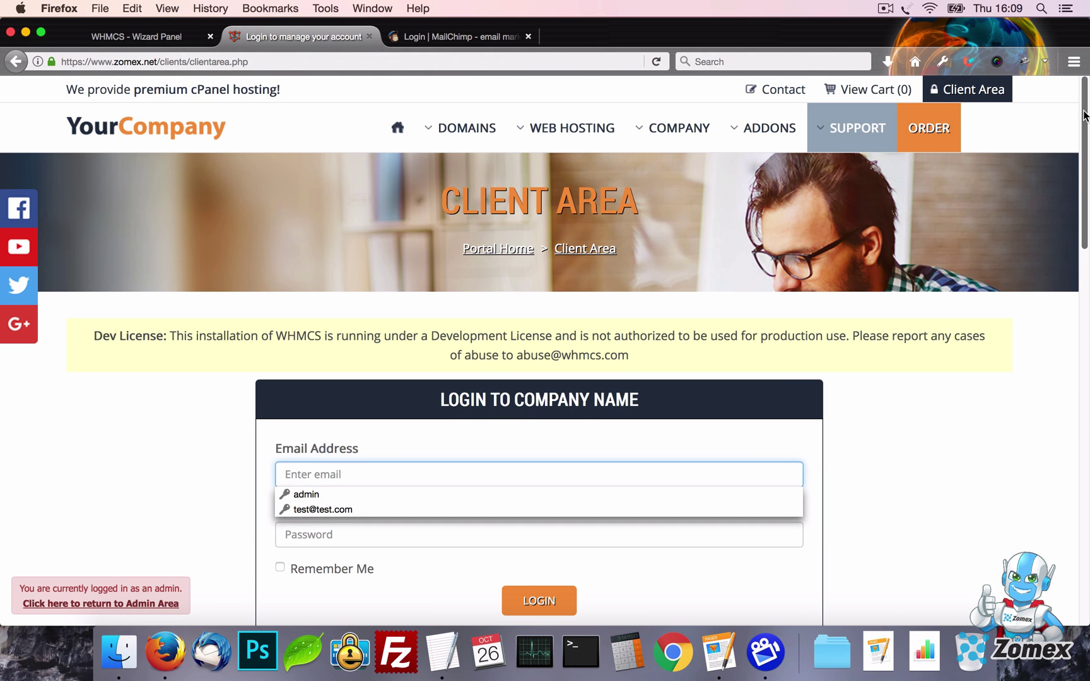
{"action": "left_click_drag", "start_coordinate": [1087, 151], "coordinate": [1088, 518]}
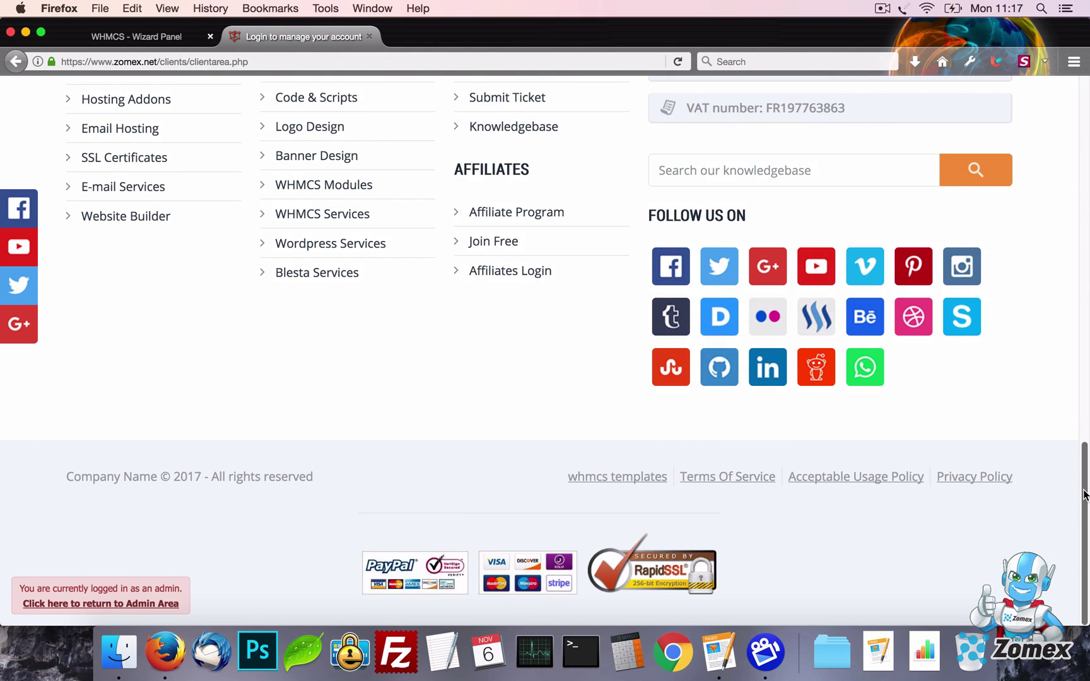
Turn the Partners section on in General settings and save
{"action": "left_click_drag", "start_coordinate": [1088, 496], "coordinate": [1088, 317]}
{"action": "key", "text": "ctrl+Tab"}
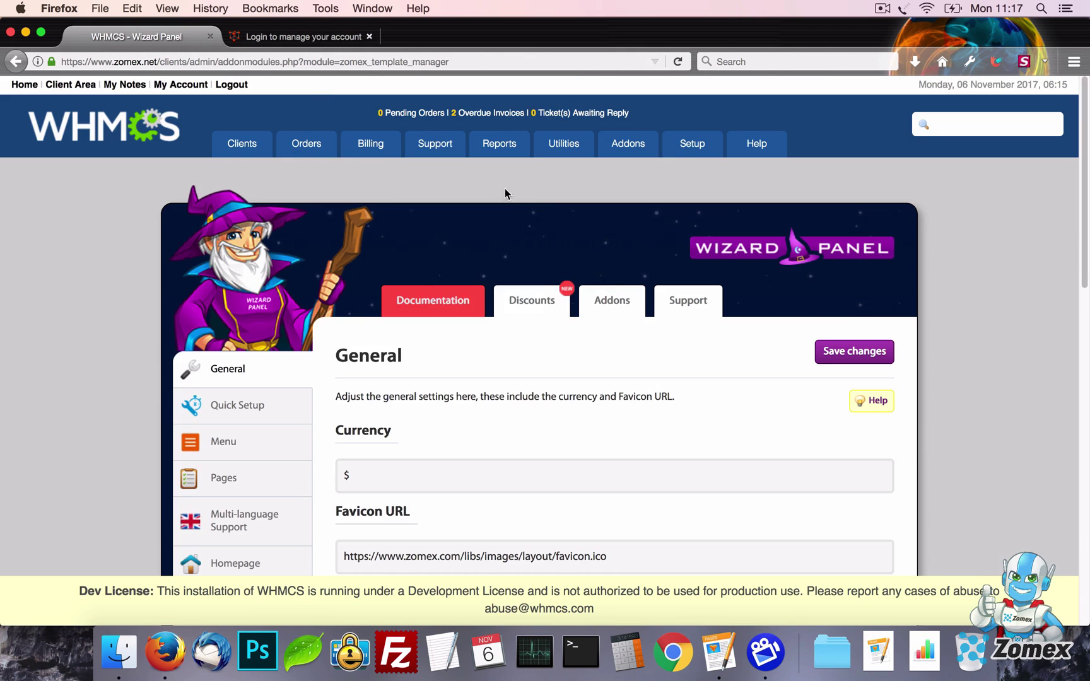
{"action": "scroll", "coordinate": [669, 384], "scroll_direction": "down", "scroll_amount": 10}
{"action": "left_click", "coordinate": [488, 349]}
{"action": "left_click", "coordinate": [478, 374]}
{"action": "scroll", "coordinate": [909, 360], "scroll_direction": "up", "scroll_amount": 10}
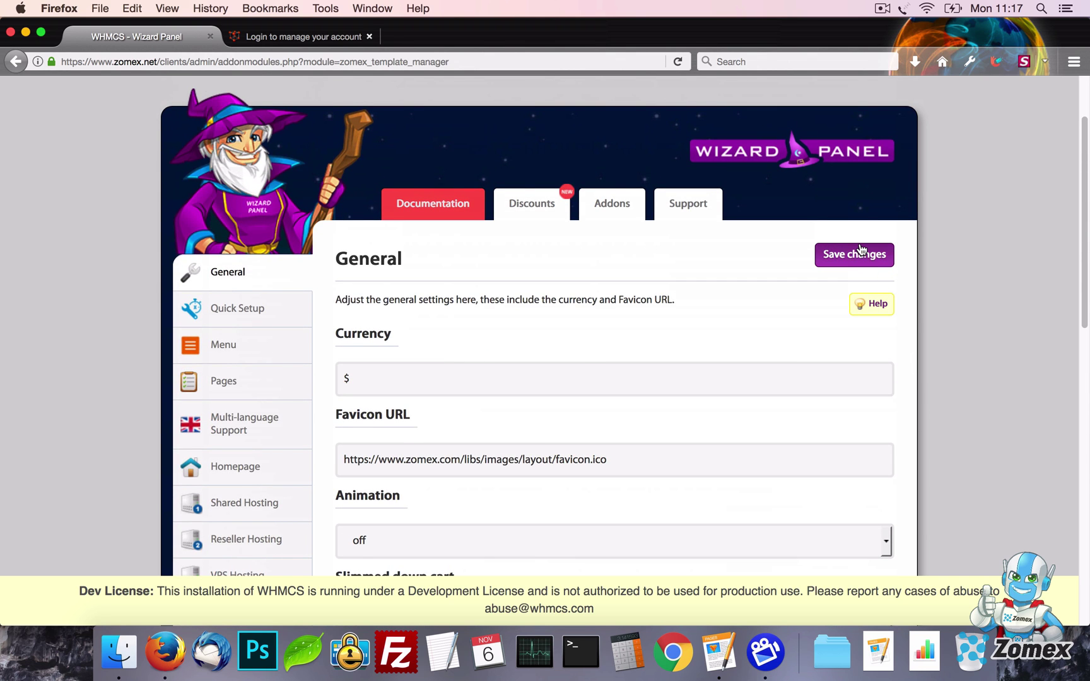
{"action": "left_click", "coordinate": [862, 251]}
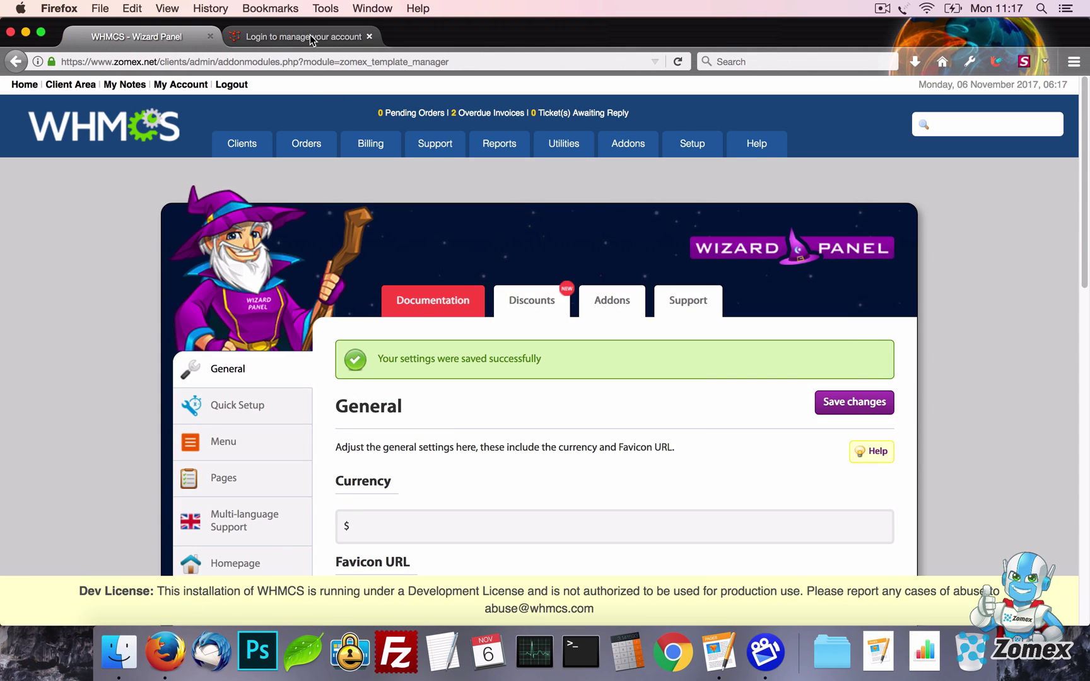
Reload the client area and check the footer's WHMCS templates link
{"action": "left_click", "coordinate": [310, 36]}
{"action": "key", "text": "super+r"}
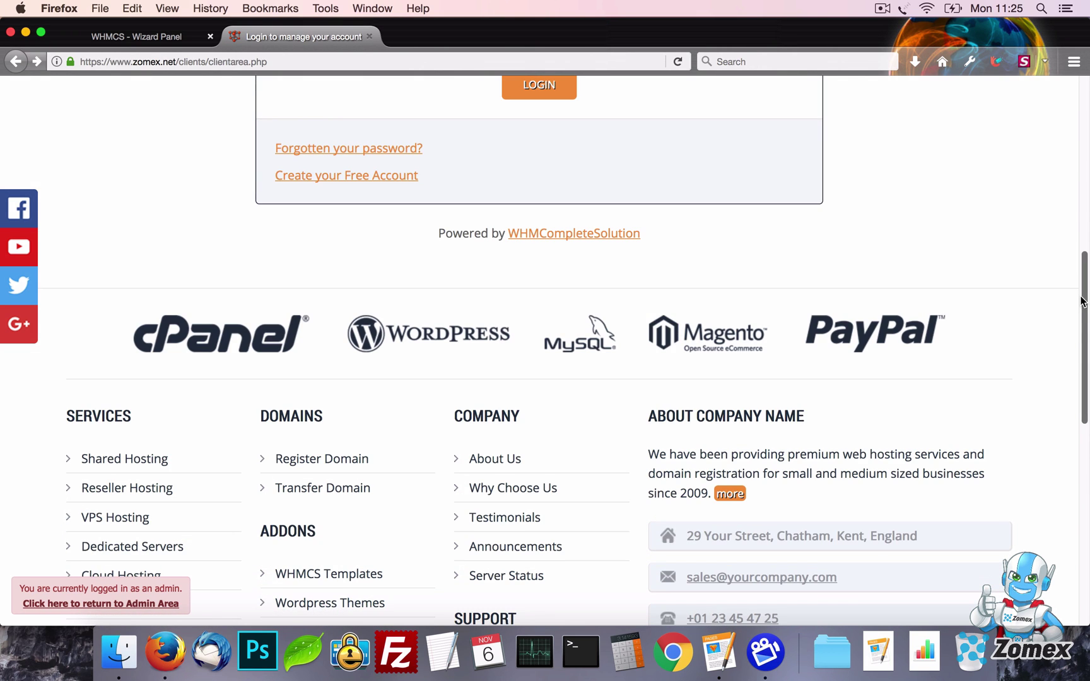
{"action": "scroll", "coordinate": [1088, 515], "scroll_direction": "down", "scroll_amount": 10}
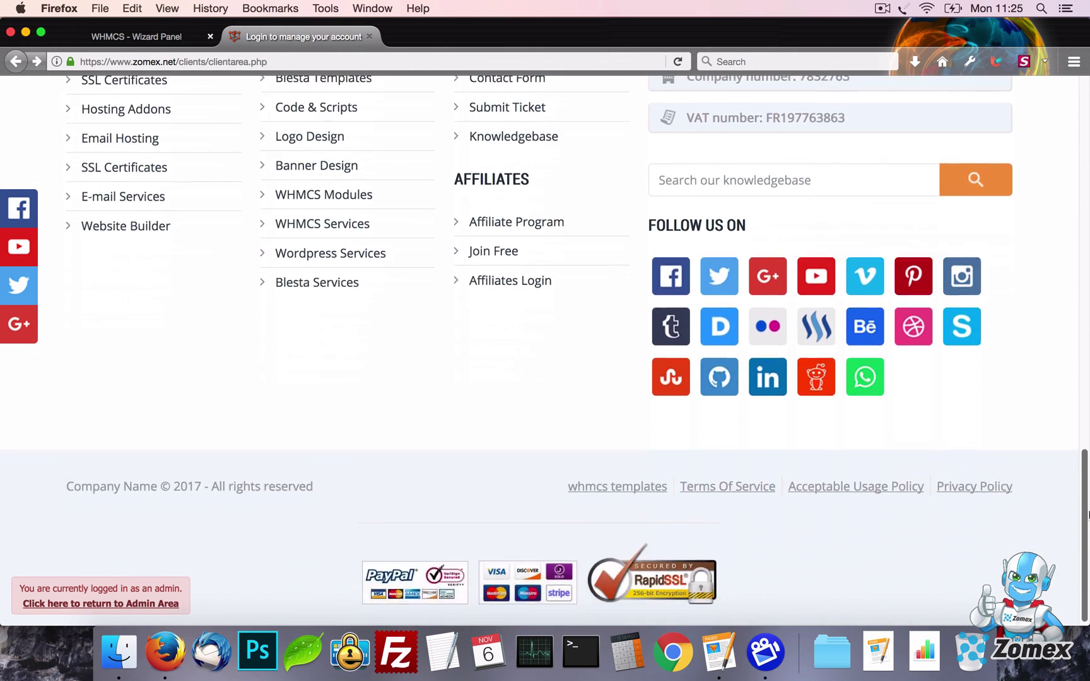
{"action": "left_click", "coordinate": [622, 478]}
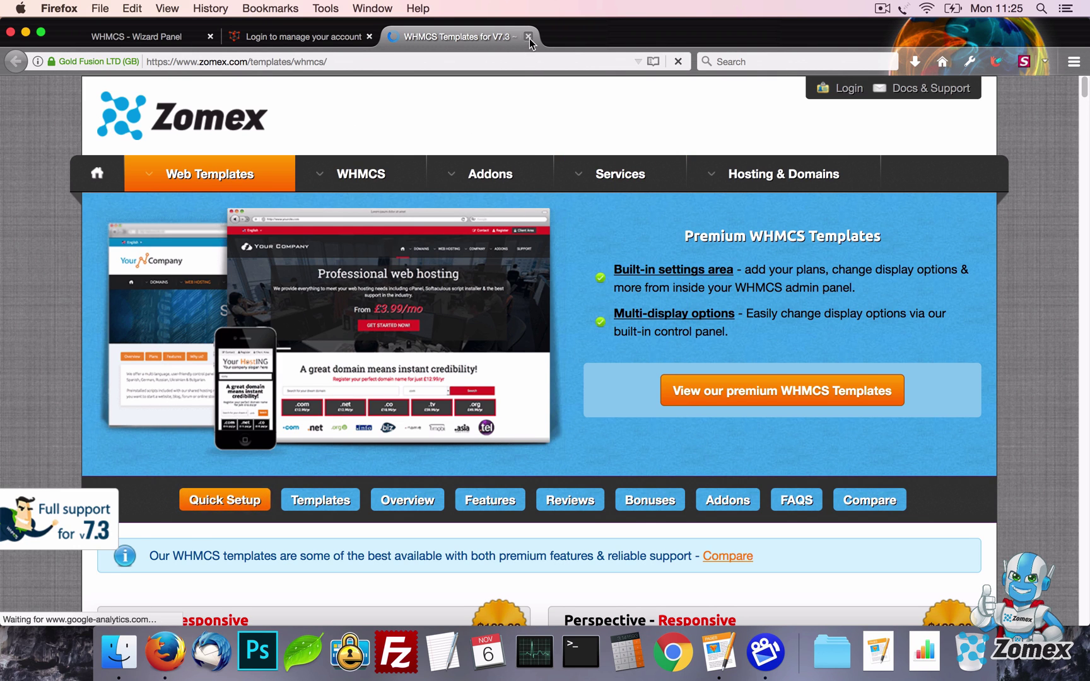
{"action": "left_click", "coordinate": [528, 36]}
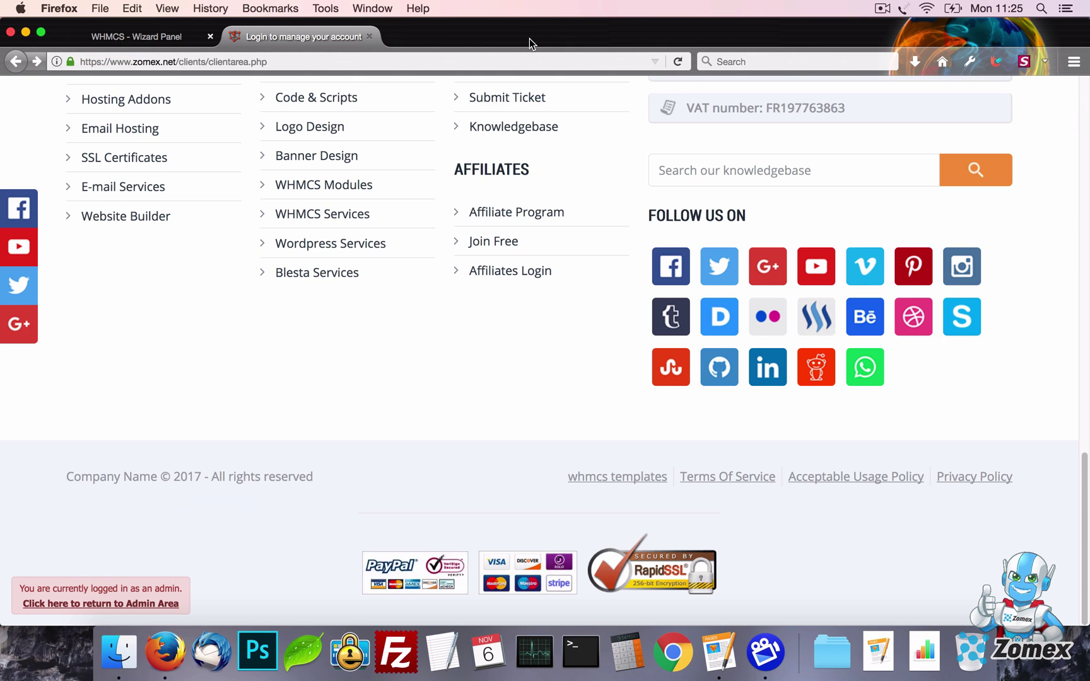
Turn the Link to Zomex (footer) setting off and save
{"action": "left_click", "coordinate": [161, 35]}
{"action": "scroll", "coordinate": [718, 384], "scroll_direction": "down", "scroll_amount": 15}
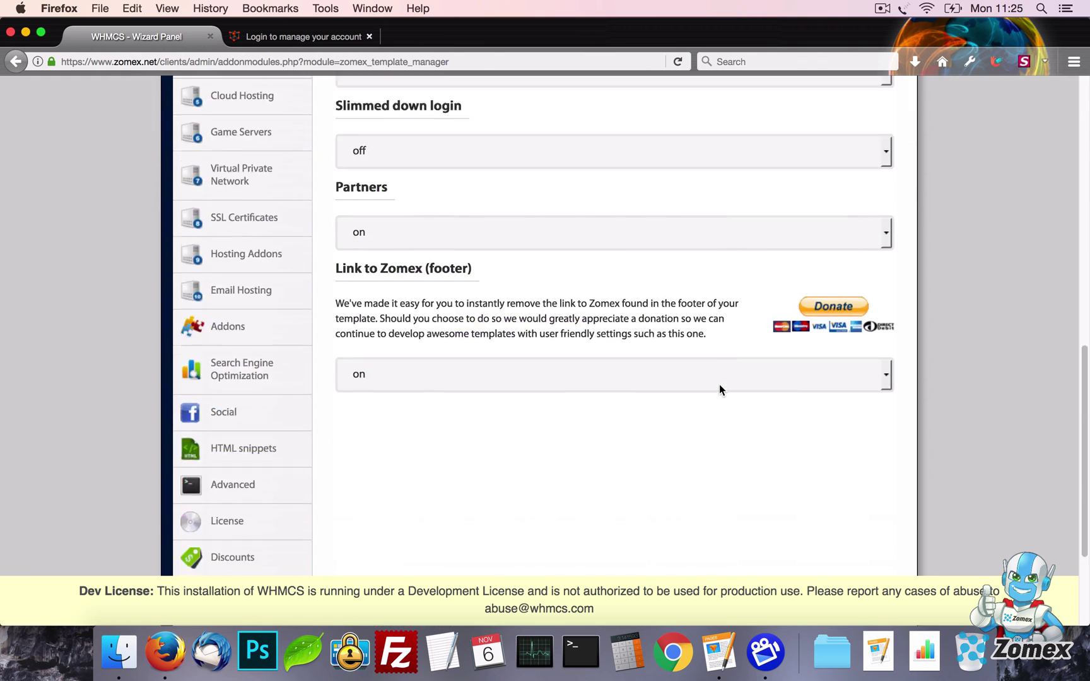
{"action": "left_click", "coordinate": [572, 226]}
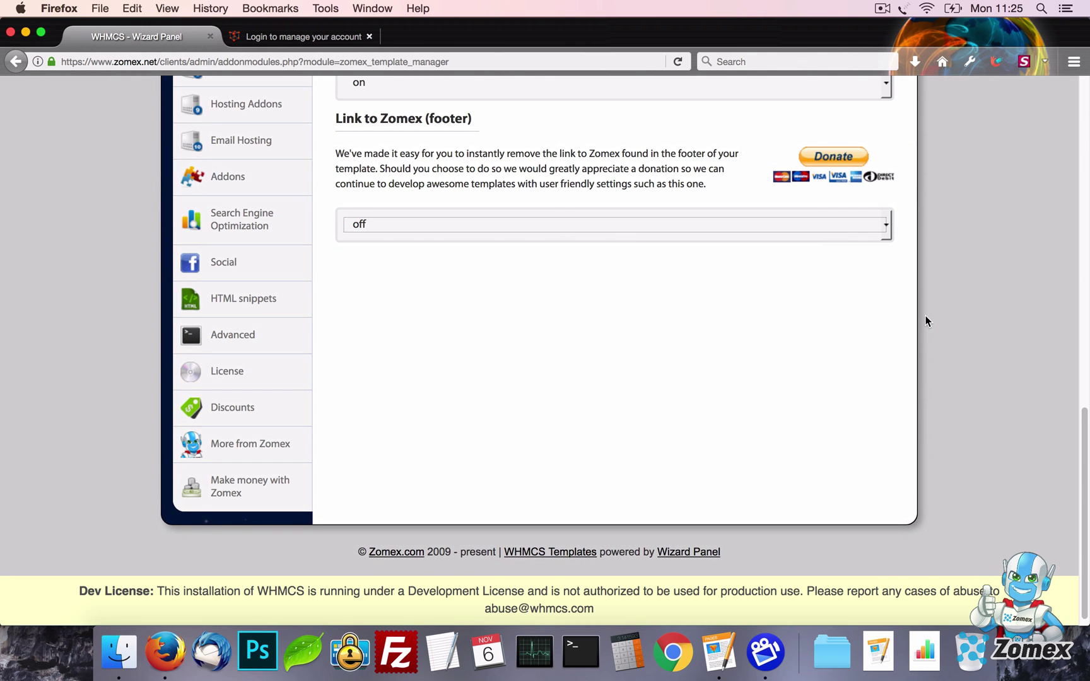
{"action": "scroll", "coordinate": [926, 316], "scroll_direction": "up", "scroll_amount": 20}
{"action": "left_click", "coordinate": [851, 353]}
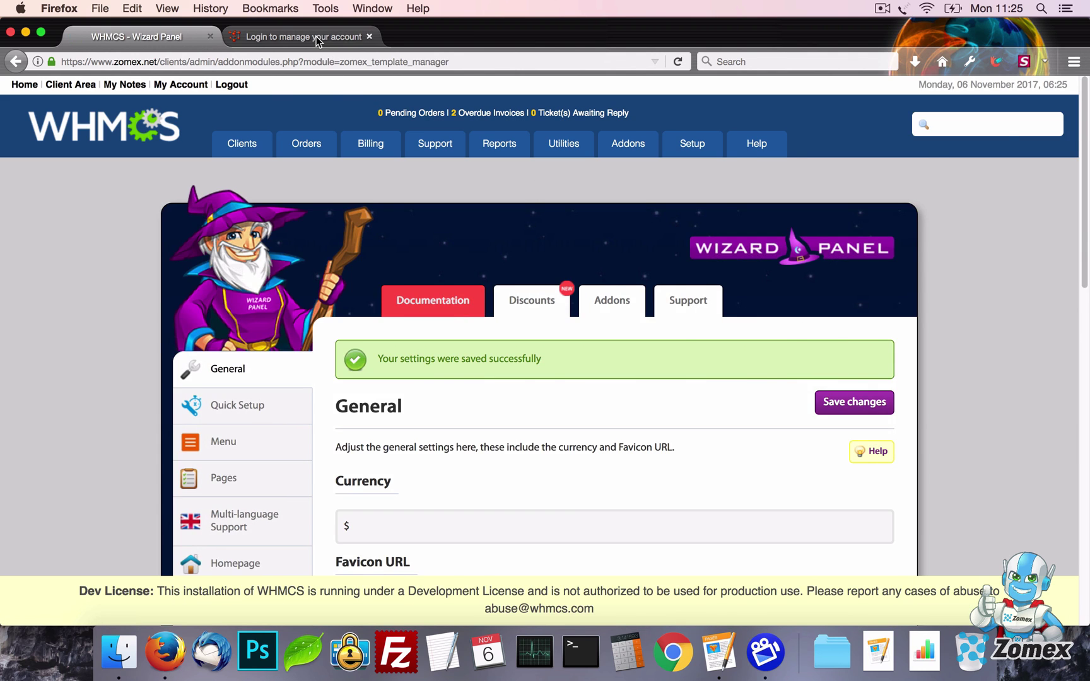
Reload the client area to check the footer without the Zomex link, then view the homepage
{"action": "left_click", "coordinate": [317, 38]}
{"action": "key", "text": "super+r"}
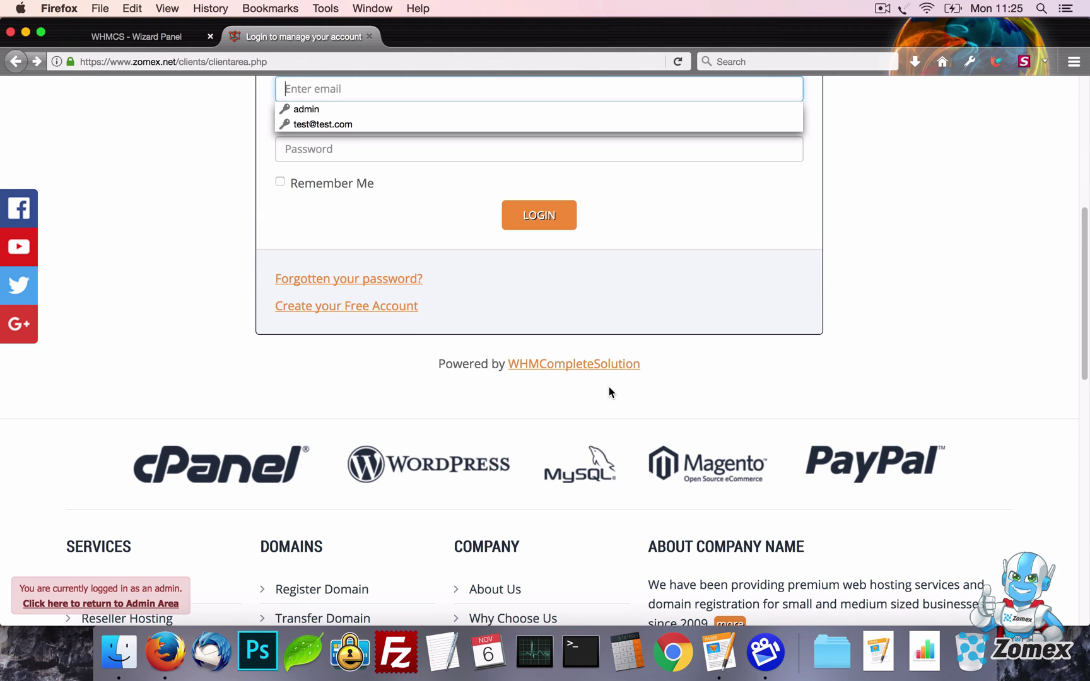
{"action": "scroll", "coordinate": [609, 392], "scroll_direction": "down", "scroll_amount": 10}
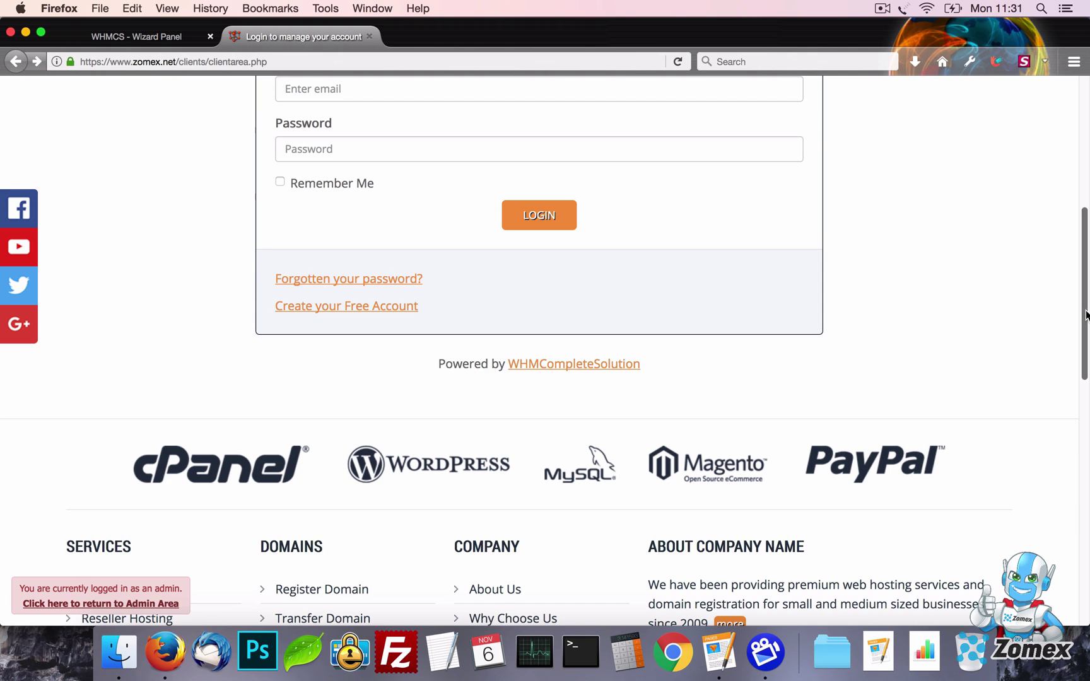
{"action": "left_click_drag", "start_coordinate": [1087, 310], "coordinate": [1088, 131]}
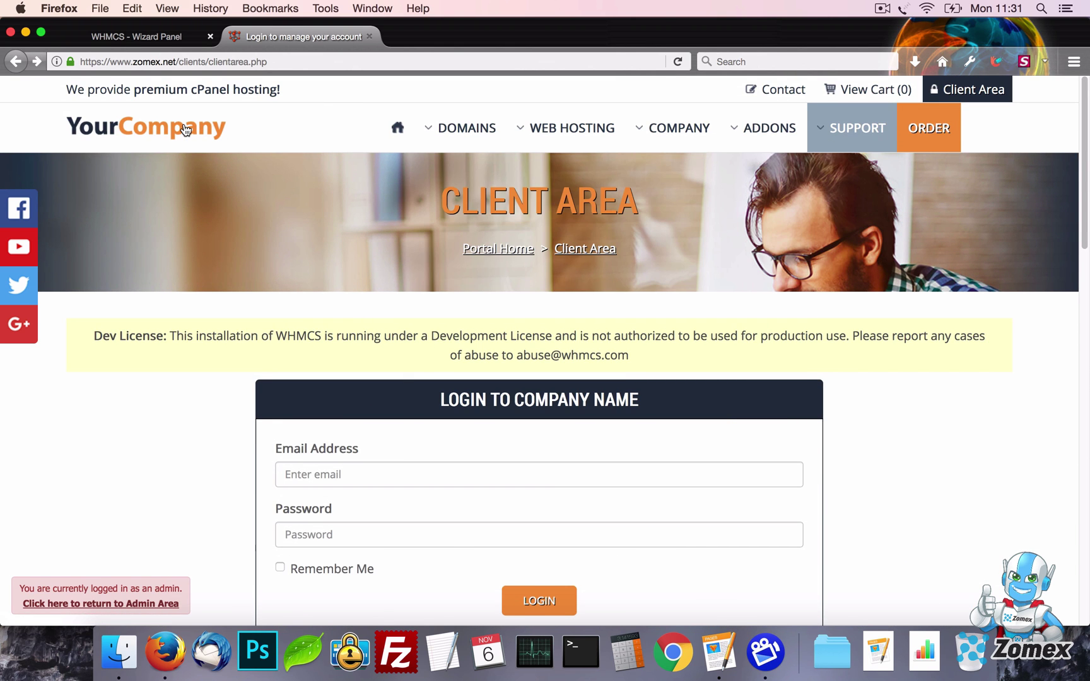
{"action": "left_click", "coordinate": [185, 131]}
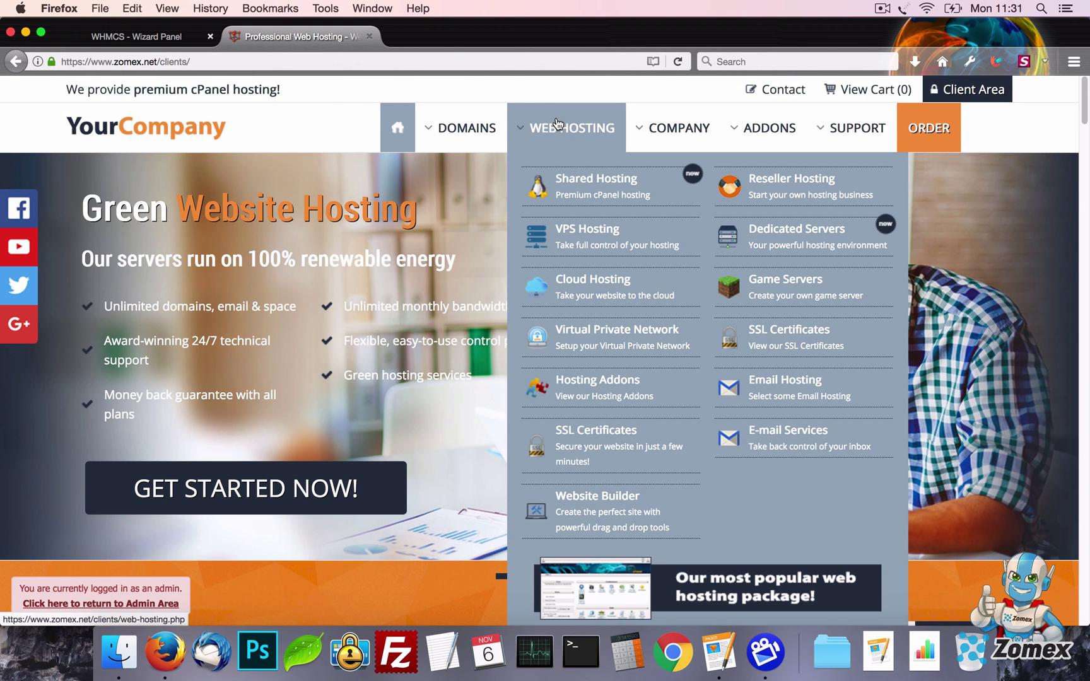
{"action": "left_click", "coordinate": [154, 37]}
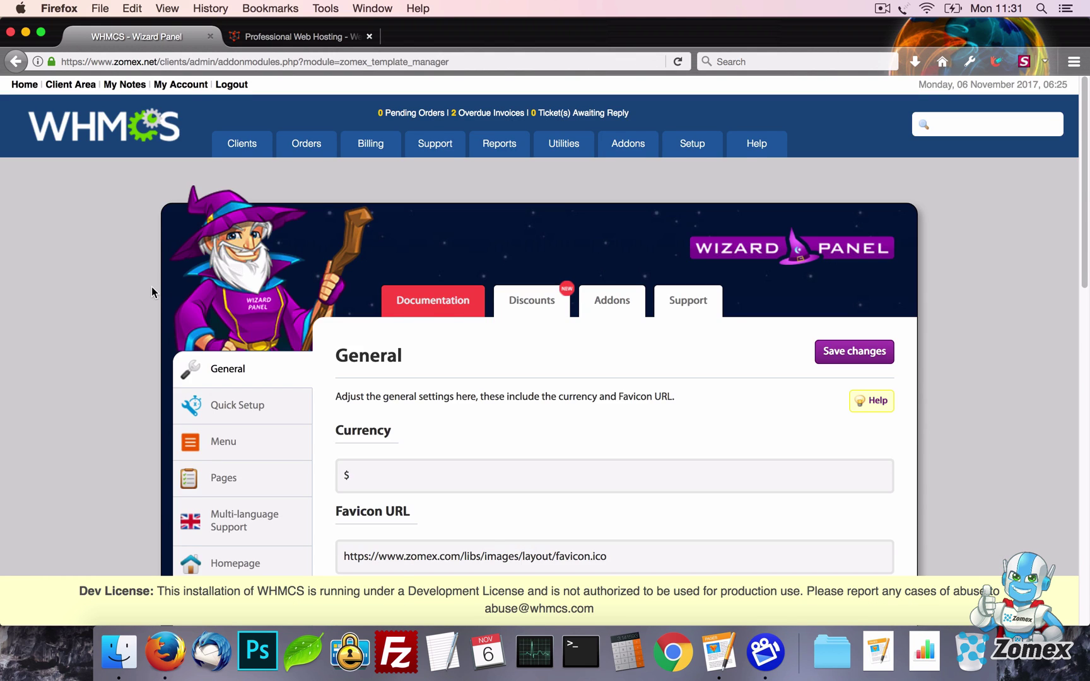
Browse the Shared, Reseller and VPS Hosting page settings in the Wizard Panel
{"action": "scroll", "coordinate": [151, 287], "scroll_direction": "down", "scroll_amount": 3}
{"action": "scroll", "coordinate": [152, 287], "scroll_direction": "down", "scroll_amount": 5}
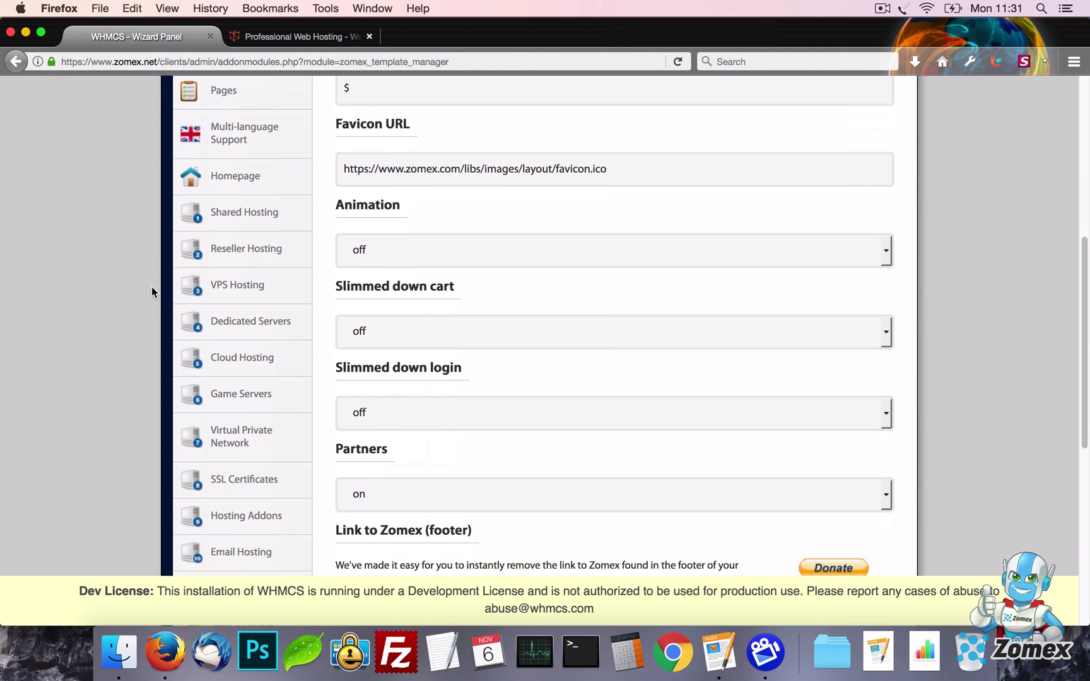
{"action": "left_click", "coordinate": [208, 215]}
{"action": "left_click", "coordinate": [256, 248]}
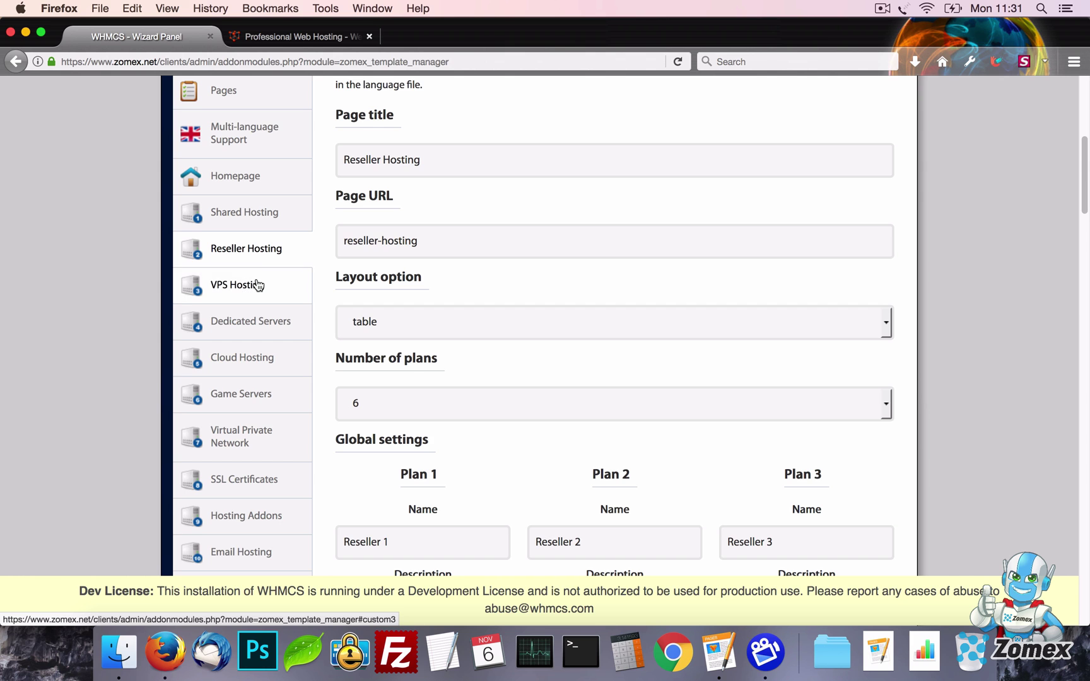
{"action": "left_click", "coordinate": [256, 285]}
{"action": "scroll", "coordinate": [256, 284], "scroll_direction": "down", "scroll_amount": 15}
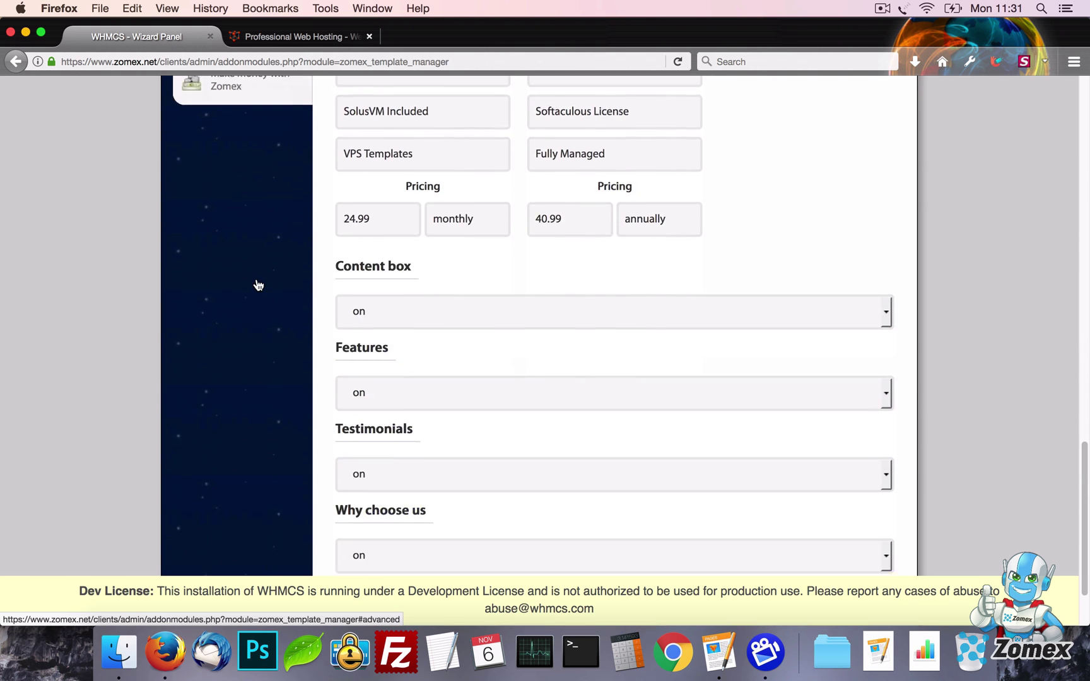
{"action": "scroll", "coordinate": [256, 284], "scroll_direction": "up", "scroll_amount": 15}
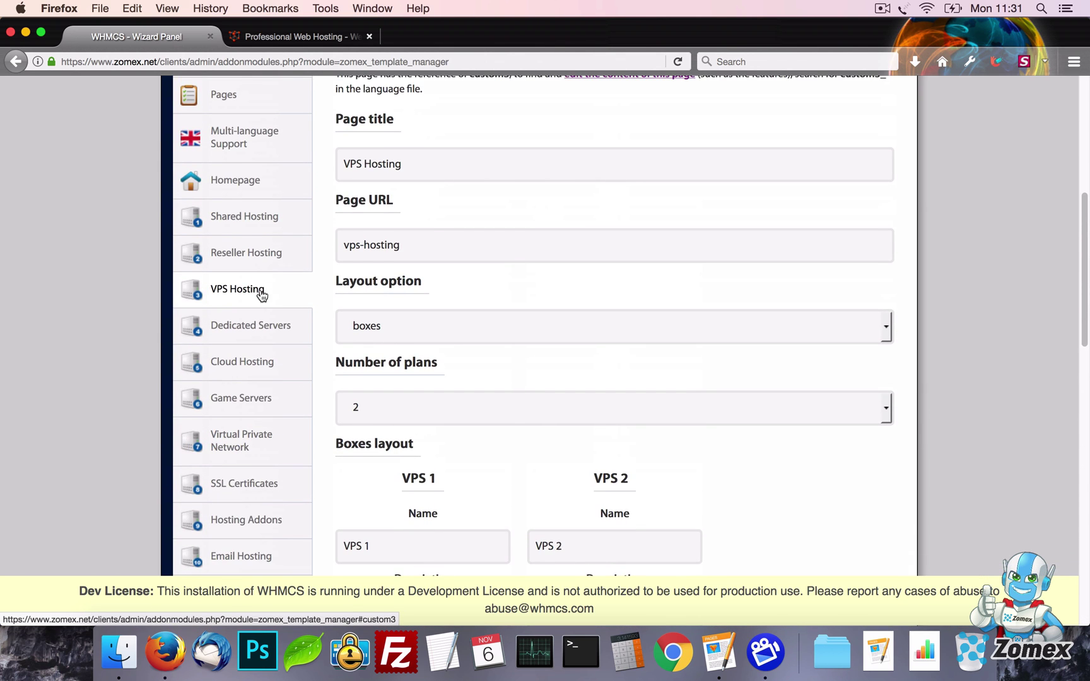
{"action": "scroll", "coordinate": [262, 296], "scroll_direction": "up", "scroll_amount": 4}
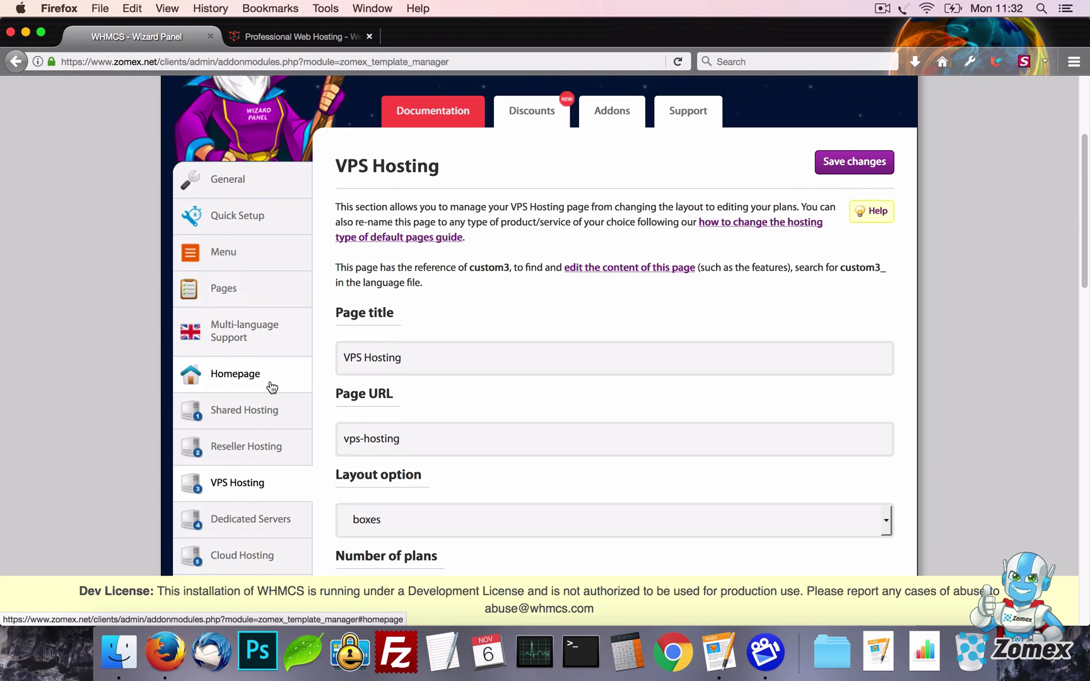
Turn Quick Setup on and save it
{"action": "left_click", "coordinate": [276, 229]}
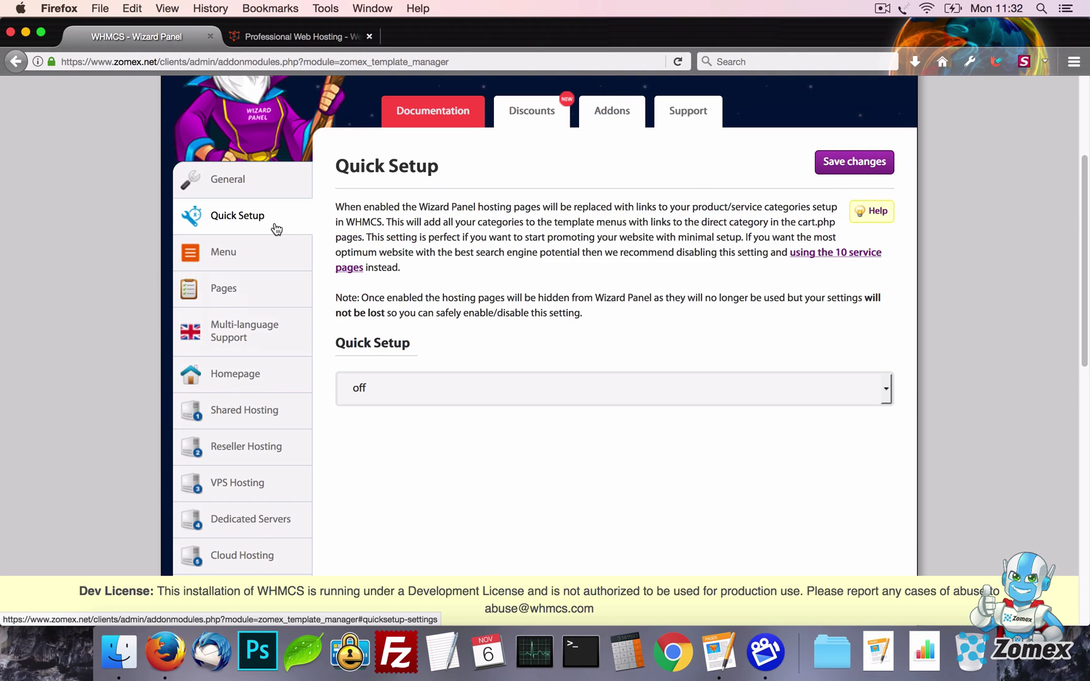
{"action": "left_click", "coordinate": [597, 387]}
{"action": "left_click", "coordinate": [586, 412]}
{"action": "left_click", "coordinate": [837, 165]}
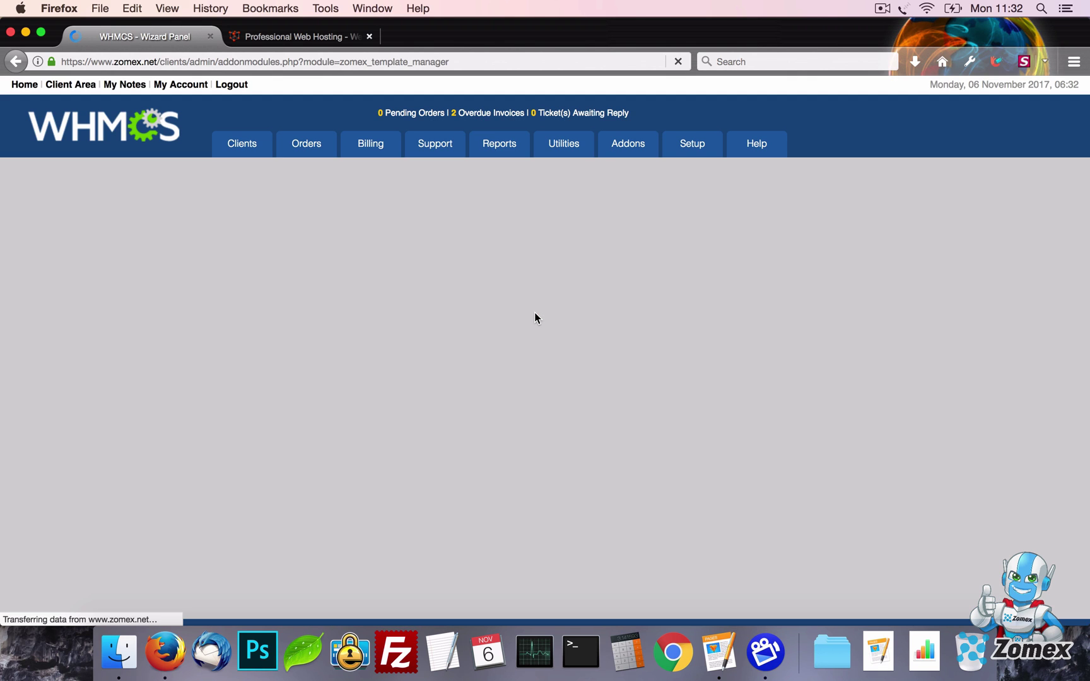
{"action": "scroll", "coordinate": [536, 319], "scroll_direction": "down", "scroll_amount": 5}
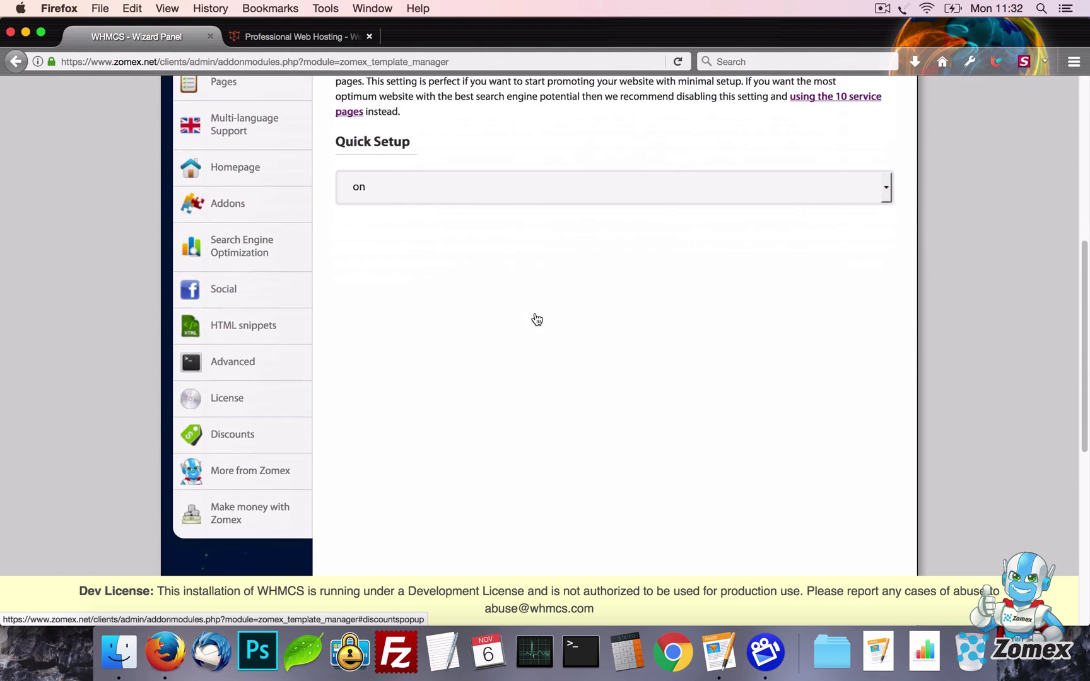
{"action": "scroll", "coordinate": [513, 308], "scroll_direction": "up", "scroll_amount": 5}
{"action": "scroll", "coordinate": [513, 308], "scroll_direction": "up", "scroll_amount": 1}
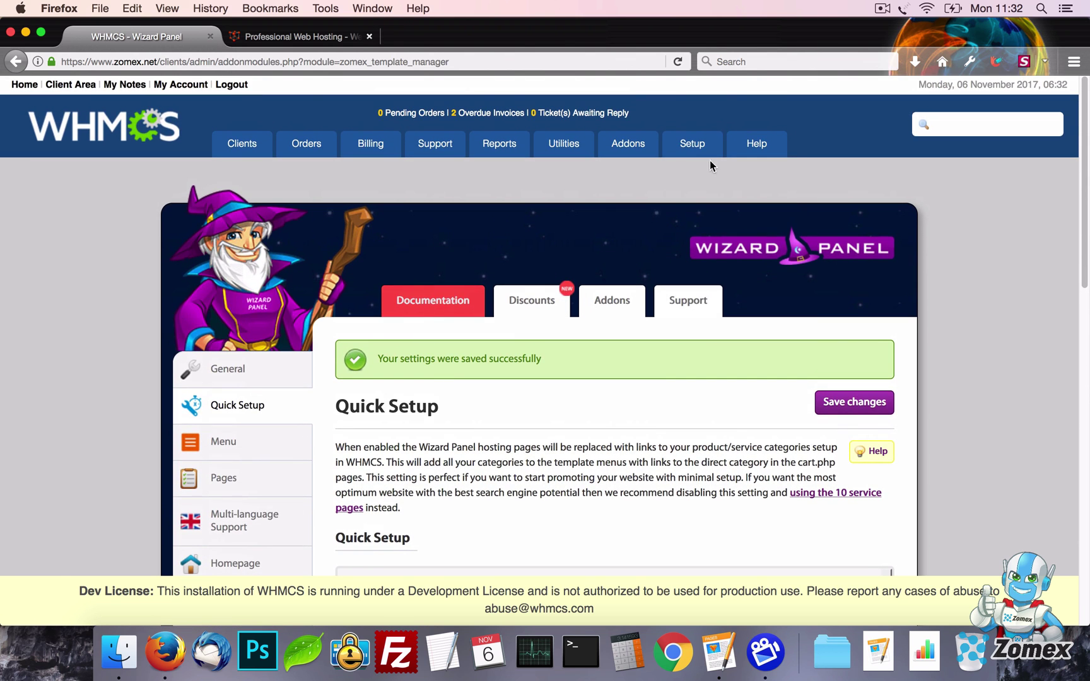
Open Products/Services in a new tab to review the product groups, then check the client site
{"action": "mouse_move", "coordinate": [701, 146]}
{"action": "mouse_move", "coordinate": [726, 273]}
{"action": "right_click", "coordinate": [833, 278]}
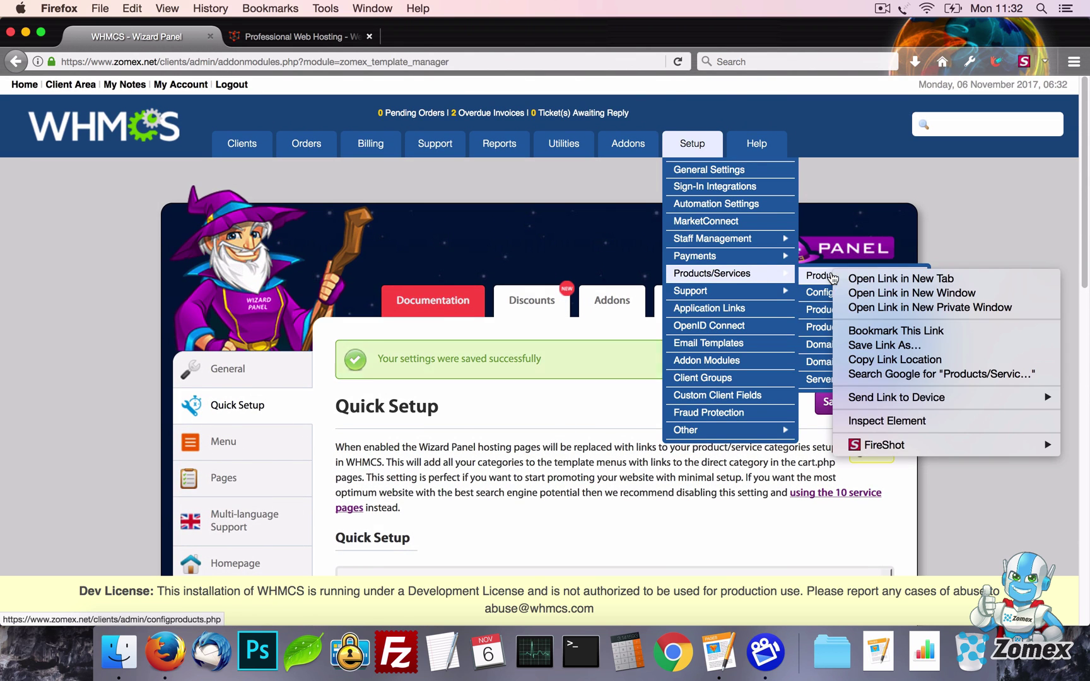
{"action": "left_click", "coordinate": [861, 277]}
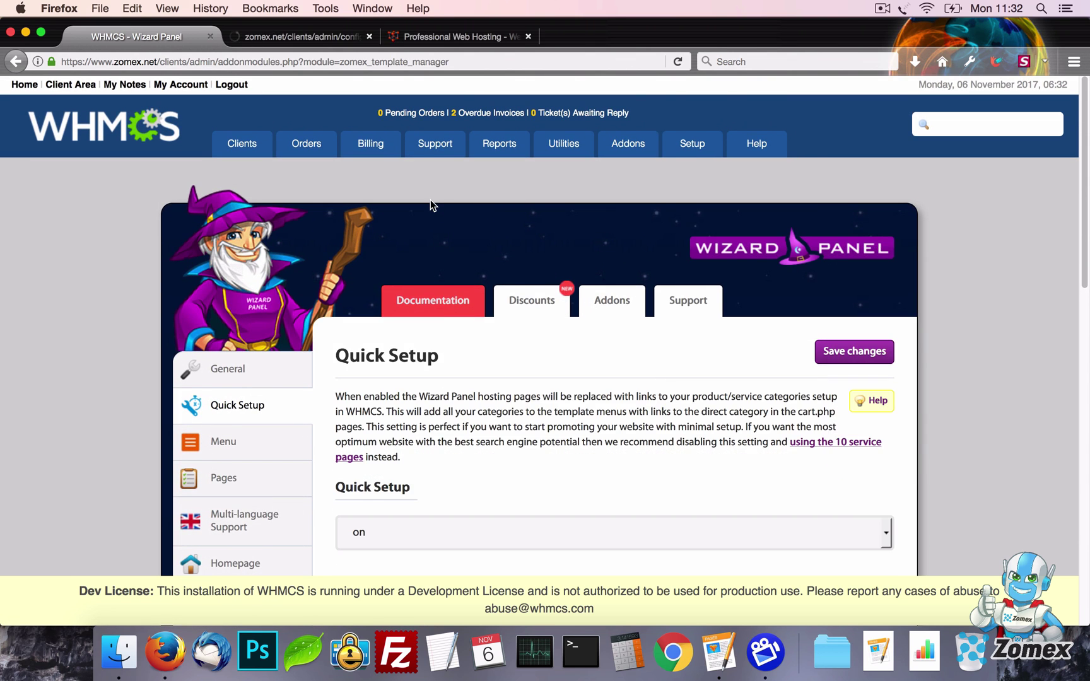
{"action": "left_click", "coordinate": [307, 36]}
{"action": "scroll", "coordinate": [904, 239], "scroll_direction": "down", "scroll_amount": 3}
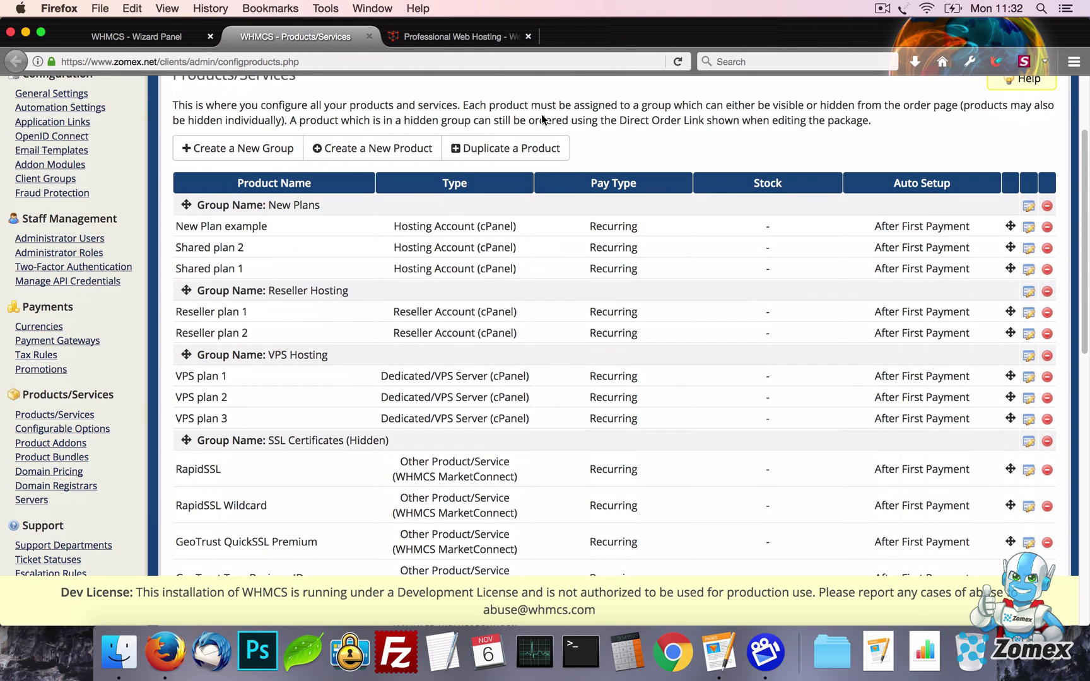
{"action": "left_click", "coordinate": [447, 37]}
{"action": "mouse_move", "coordinate": [568, 128]}
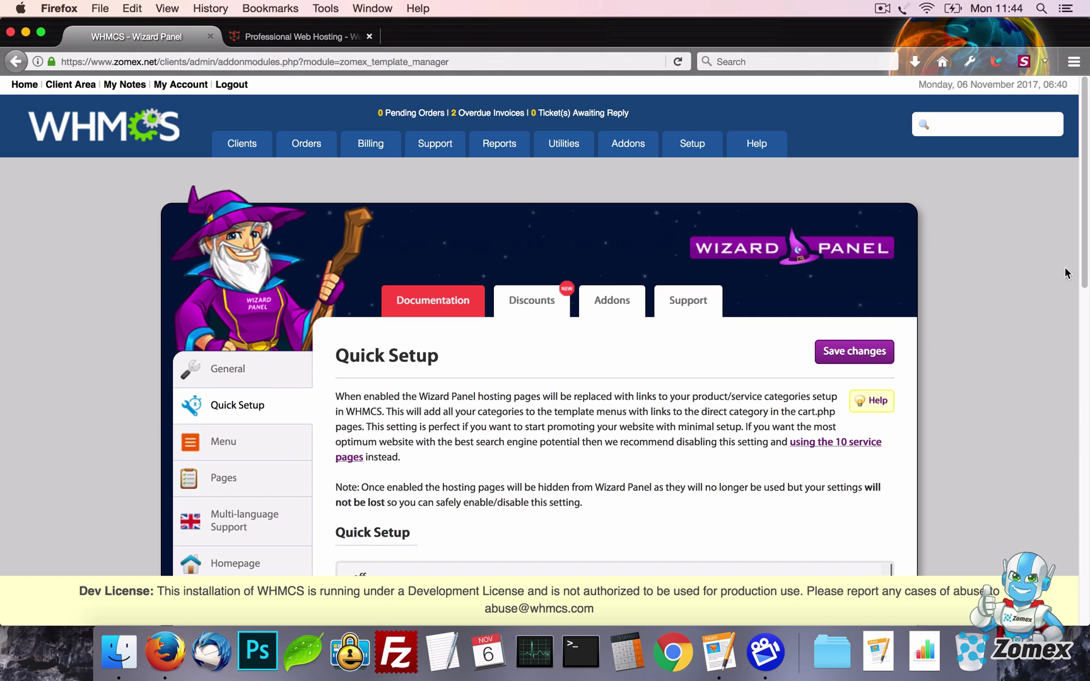
{"action": "scroll", "coordinate": [631, 315], "scroll_direction": "down", "scroll_amount": 5}
{"action": "left_click", "coordinate": [275, 245]}
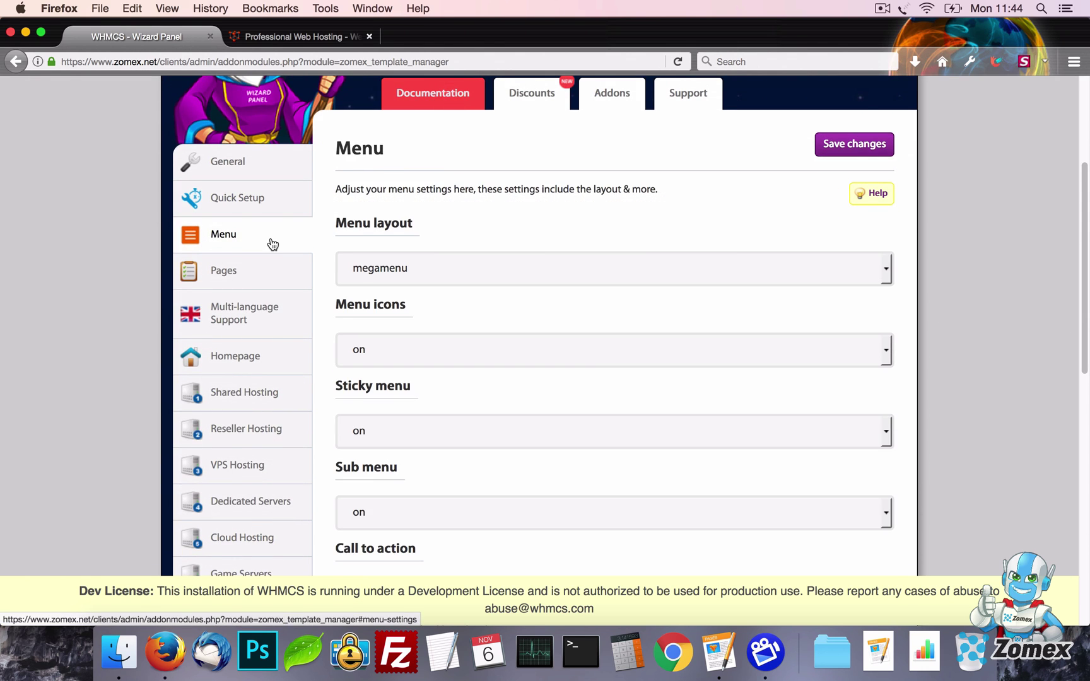
{"action": "scroll", "coordinate": [845, 287], "scroll_direction": "down", "scroll_amount": 3}
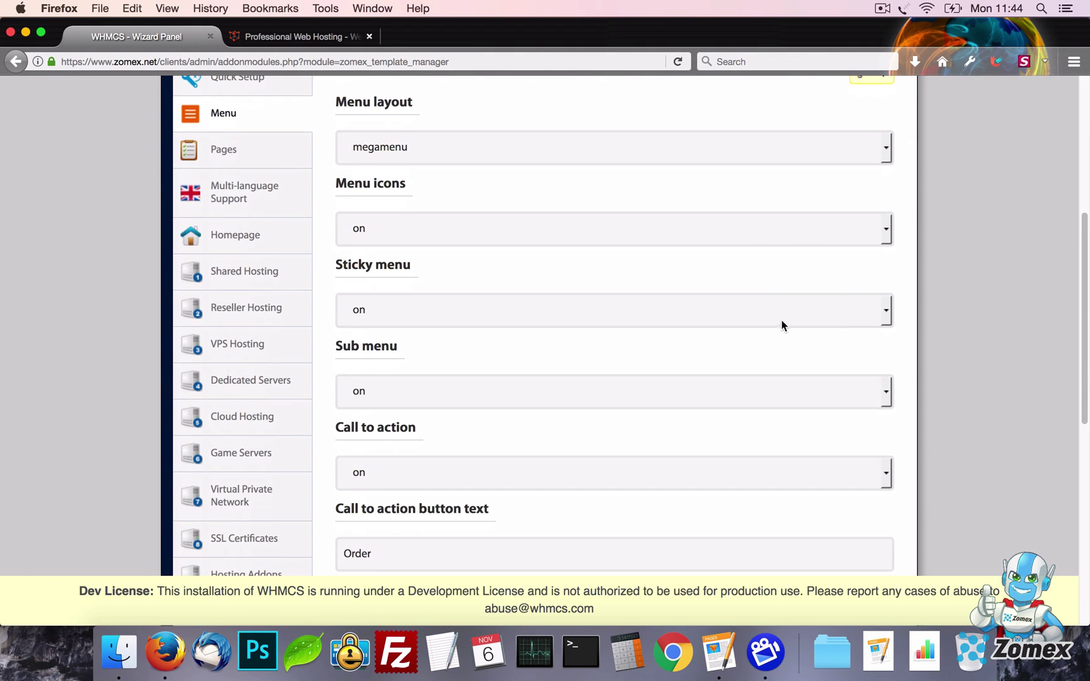
{"action": "left_click", "coordinate": [608, 156]}
{"action": "left_click", "coordinate": [608, 156]}
{"action": "left_click", "coordinate": [267, 32]}
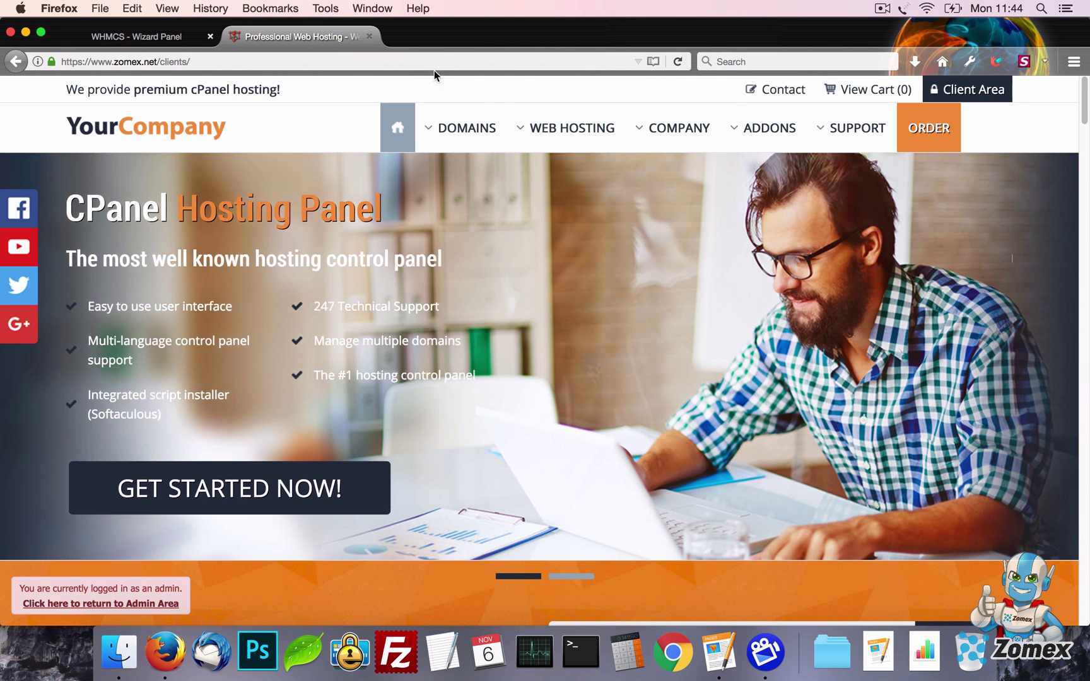
{"action": "mouse_move", "coordinate": [478, 123]}
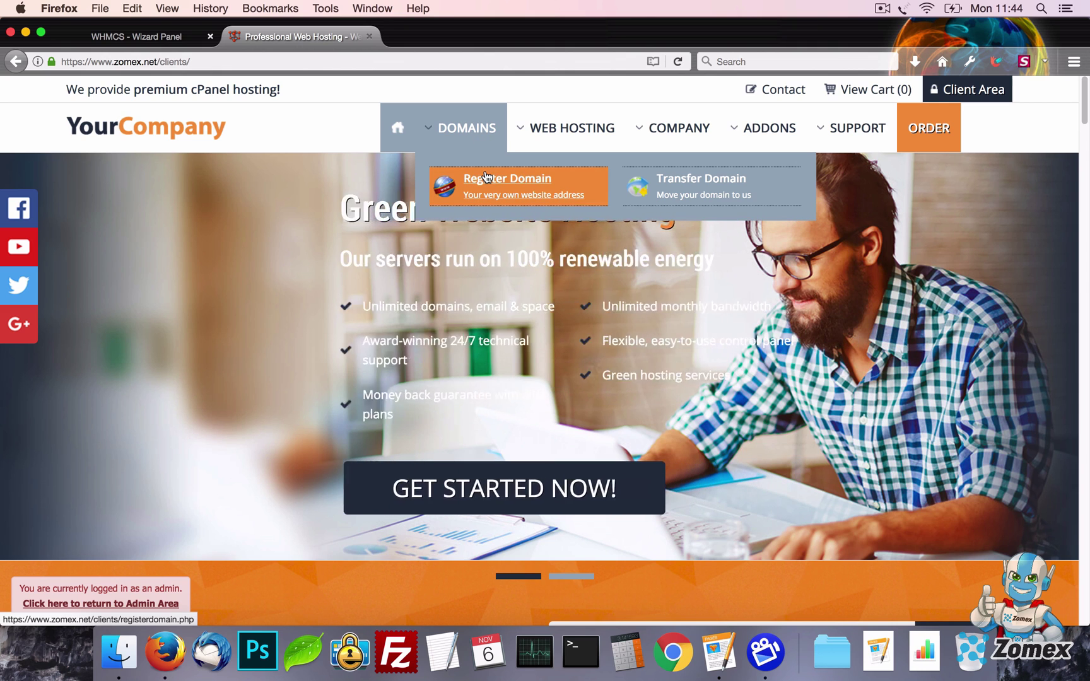
{"action": "mouse_move", "coordinate": [577, 144]}
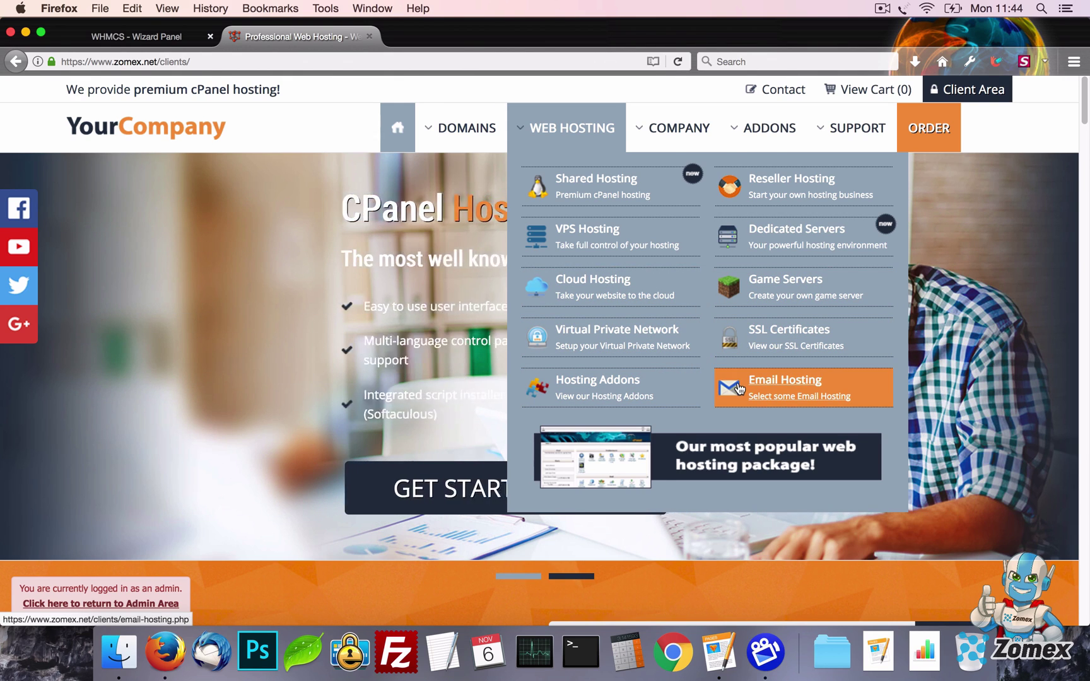
{"action": "mouse_move", "coordinate": [743, 131]}
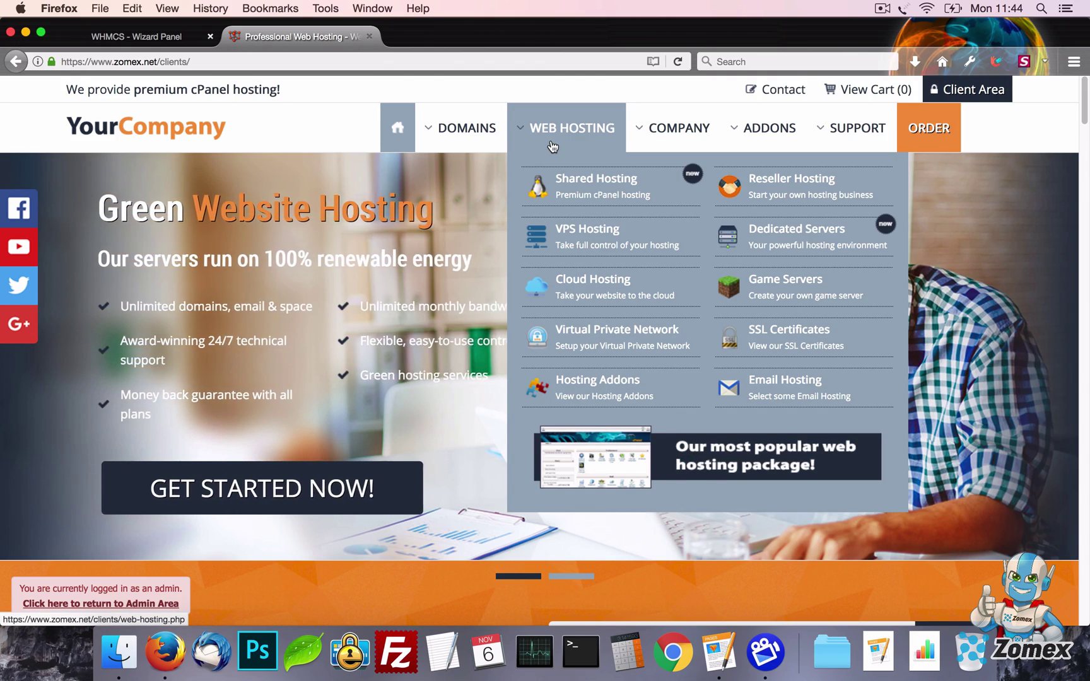
Set the Menu layout to dropdown, save, and preview it on the storefront
{"action": "left_click", "coordinate": [171, 39]}
{"action": "left_click", "coordinate": [579, 154]}
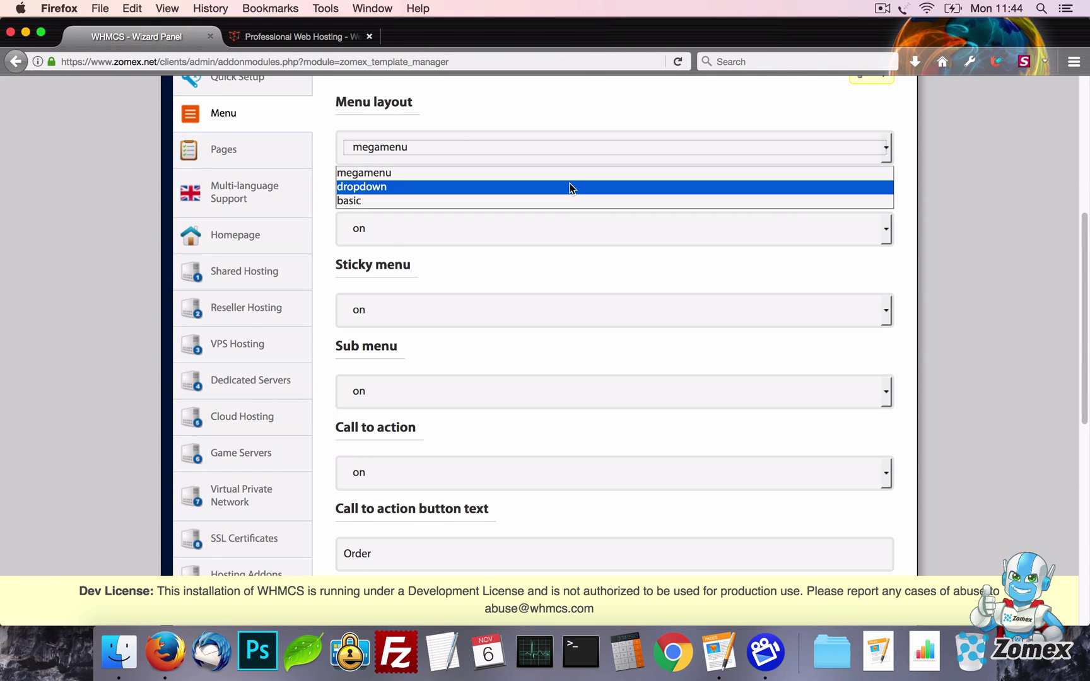
{"action": "left_click", "coordinate": [571, 186]}
{"action": "scroll", "coordinate": [795, 224], "scroll_direction": "up", "scroll_amount": 3}
{"action": "left_click", "coordinate": [844, 206]}
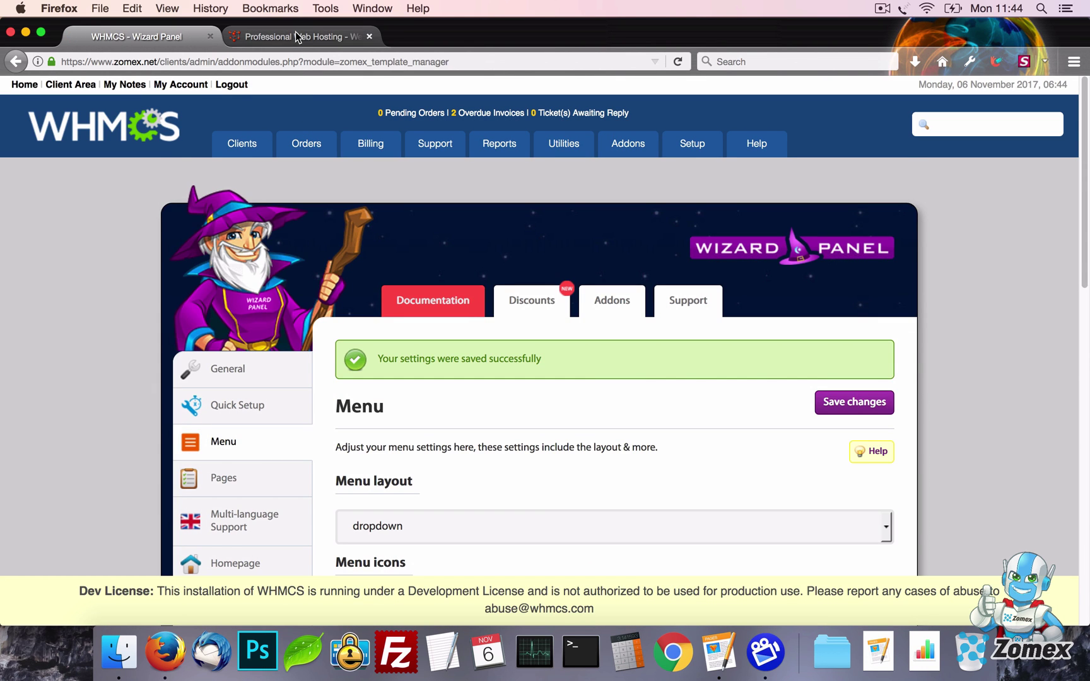
{"action": "left_click", "coordinate": [296, 35]}
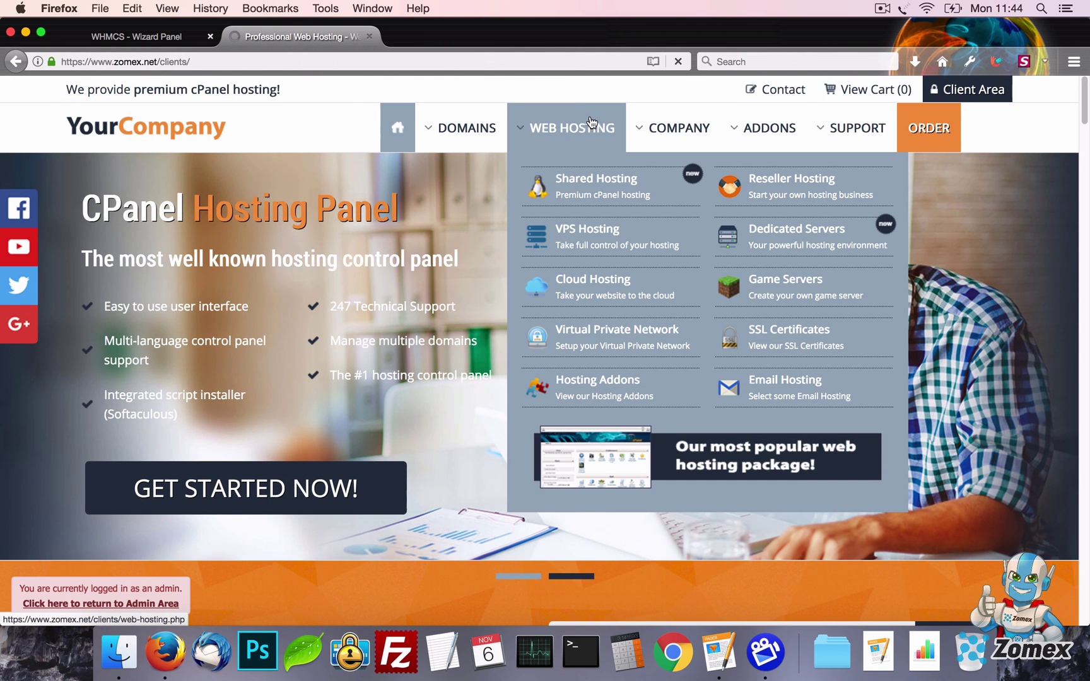
{"action": "left_click", "coordinate": [590, 128]}
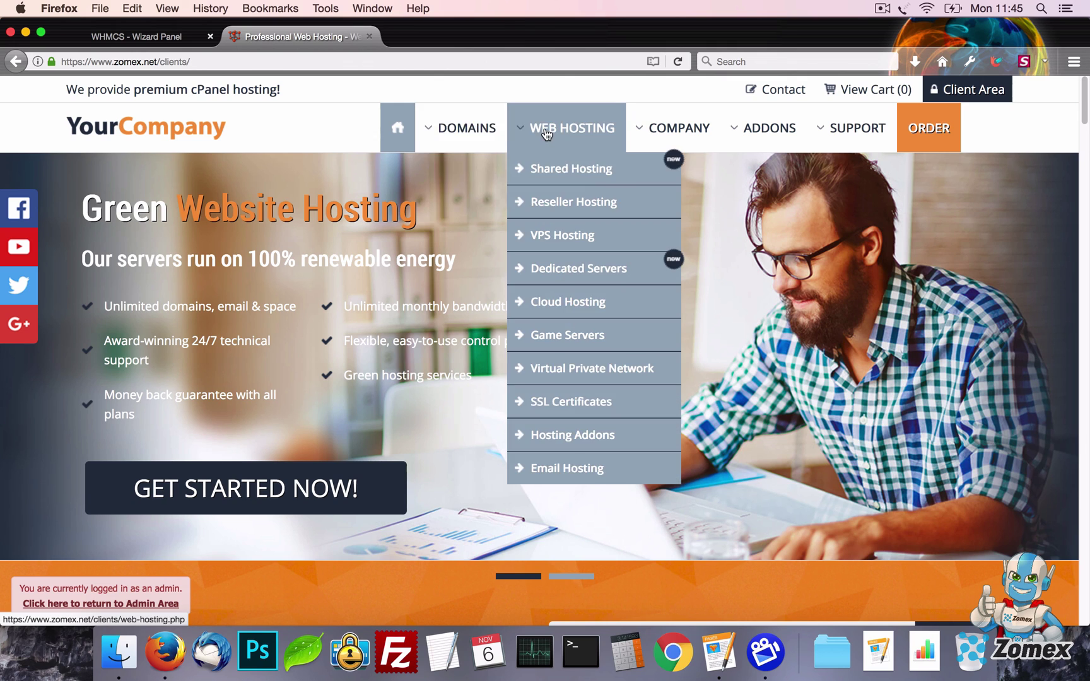
Change the Menu layout to basic and save
{"action": "left_click", "coordinate": [146, 39]}
{"action": "scroll", "coordinate": [496, 288], "scroll_direction": "down", "scroll_amount": 3}
{"action": "scroll", "coordinate": [497, 289], "scroll_direction": "down", "scroll_amount": 2}
{"action": "left_click", "coordinate": [486, 281]}
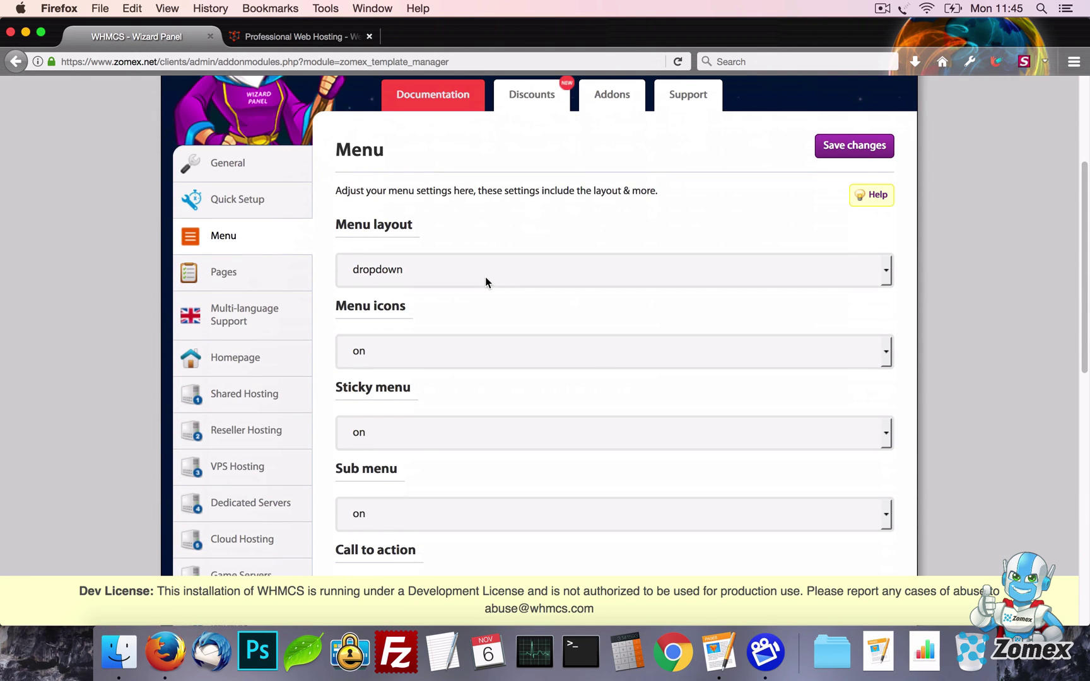
{"action": "left_click", "coordinate": [475, 324]}
{"action": "left_click", "coordinate": [839, 155]}
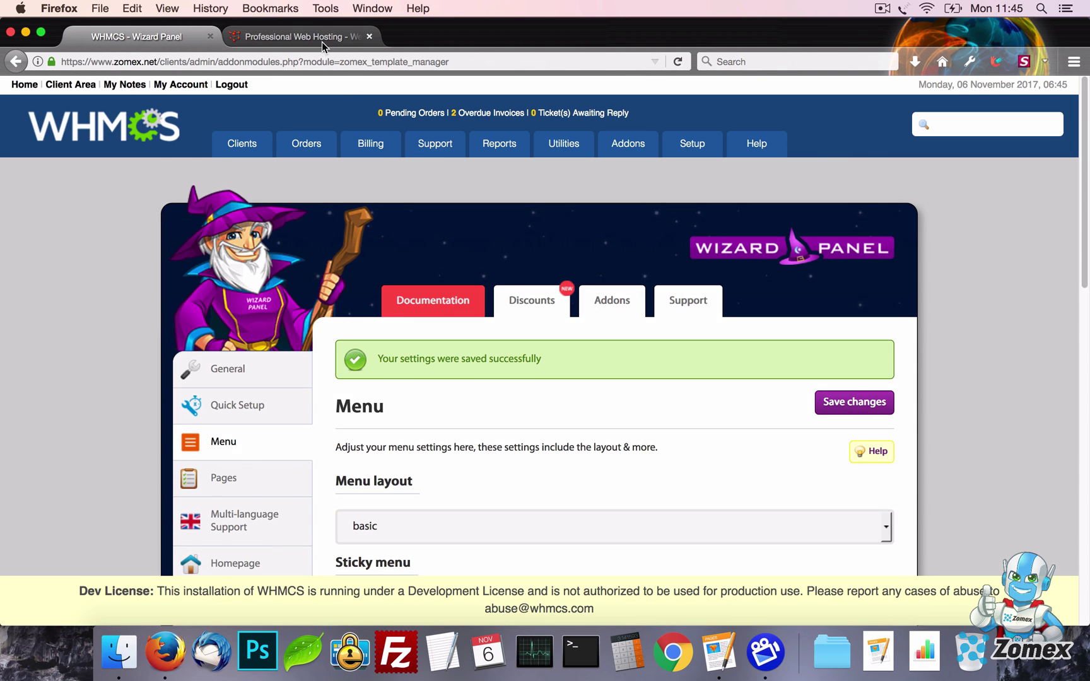
Preview the storefront's Web Hosting mega menu, then go back to the Menu settings
{"action": "left_click", "coordinate": [321, 38]}
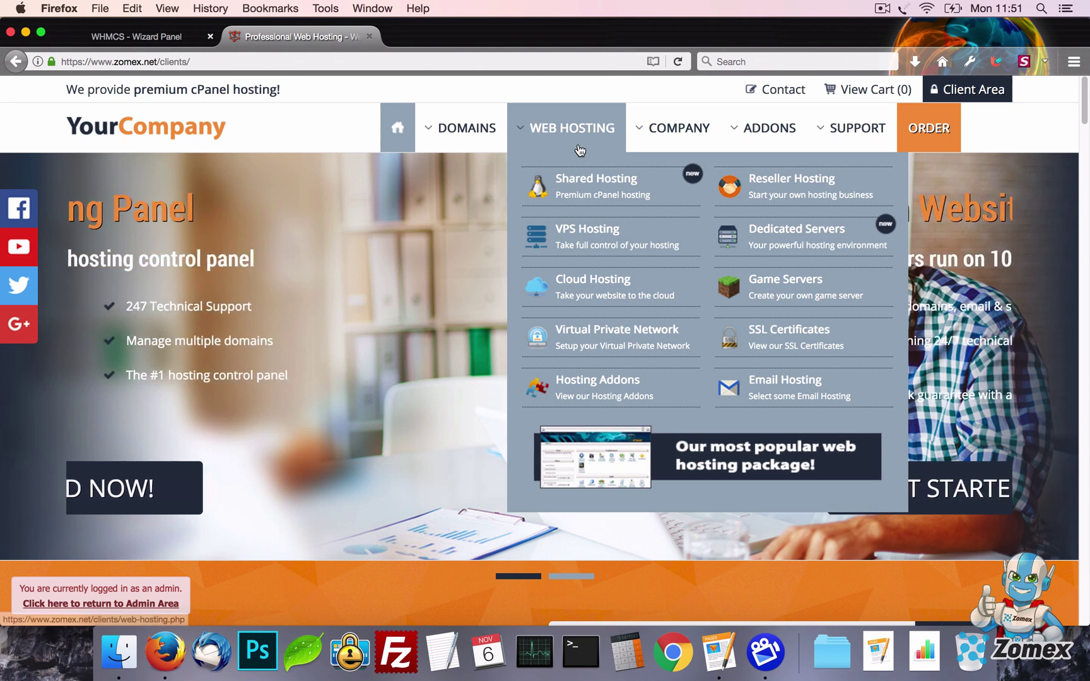
{"action": "left_click", "coordinate": [176, 40]}
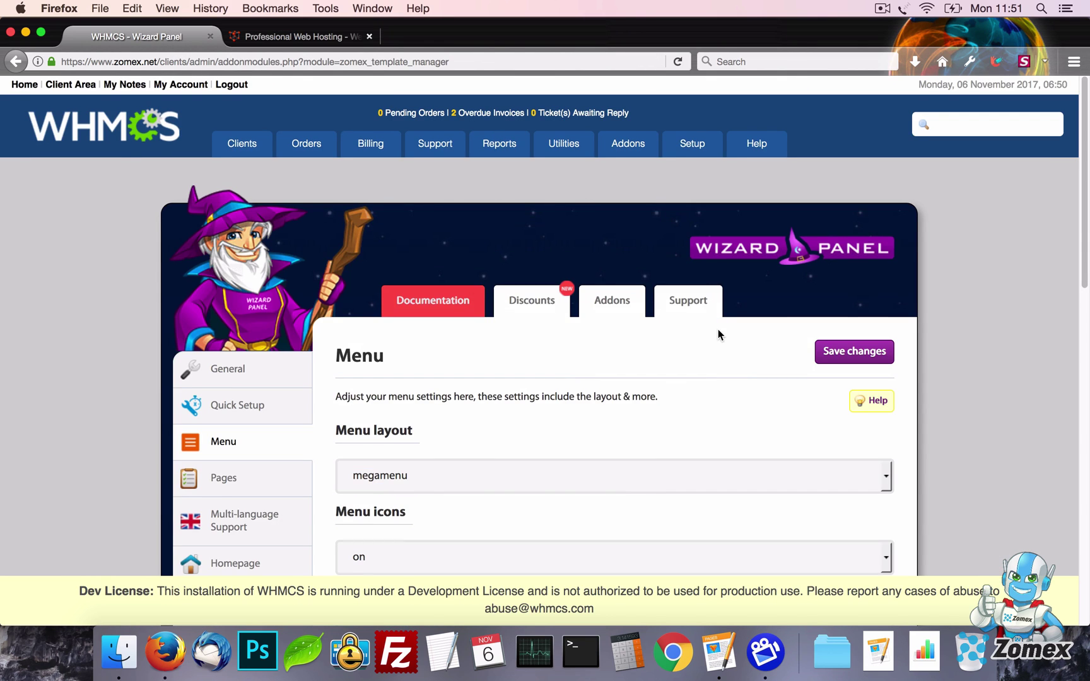
{"action": "scroll", "coordinate": [718, 334], "scroll_direction": "down", "scroll_amount": 5}
Turn Menu icons off, save, and reload the storefront to preview it
{"action": "left_click", "coordinate": [517, 364]}
{"action": "left_click", "coordinate": [511, 401]}
{"action": "left_click", "coordinate": [855, 158]}
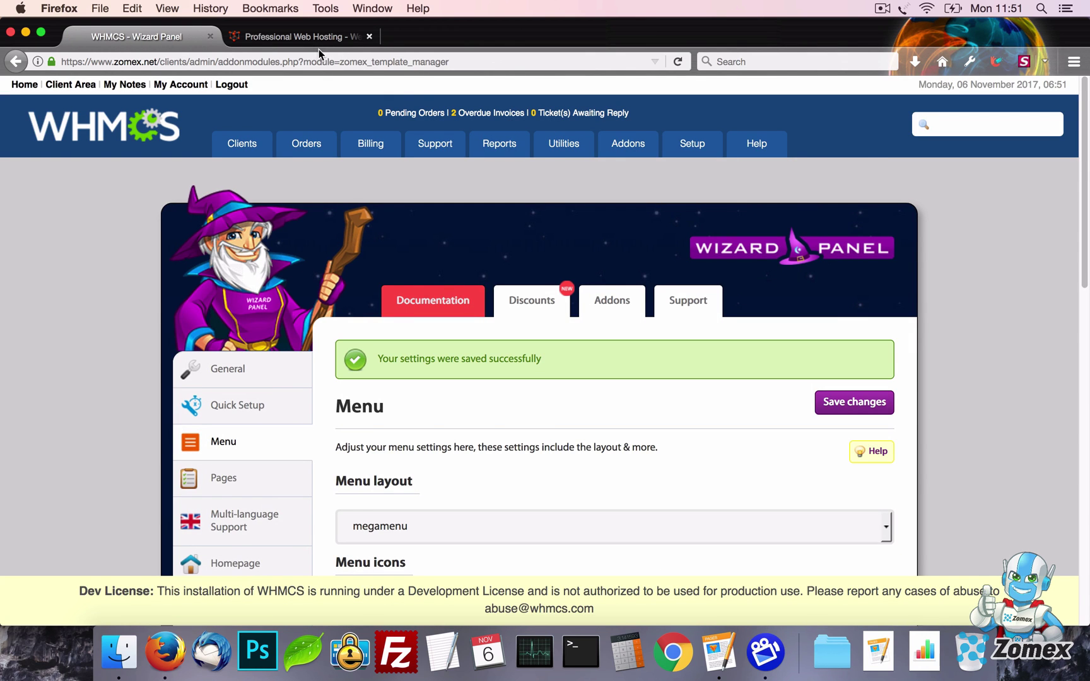
{"action": "left_click", "coordinate": [318, 43]}
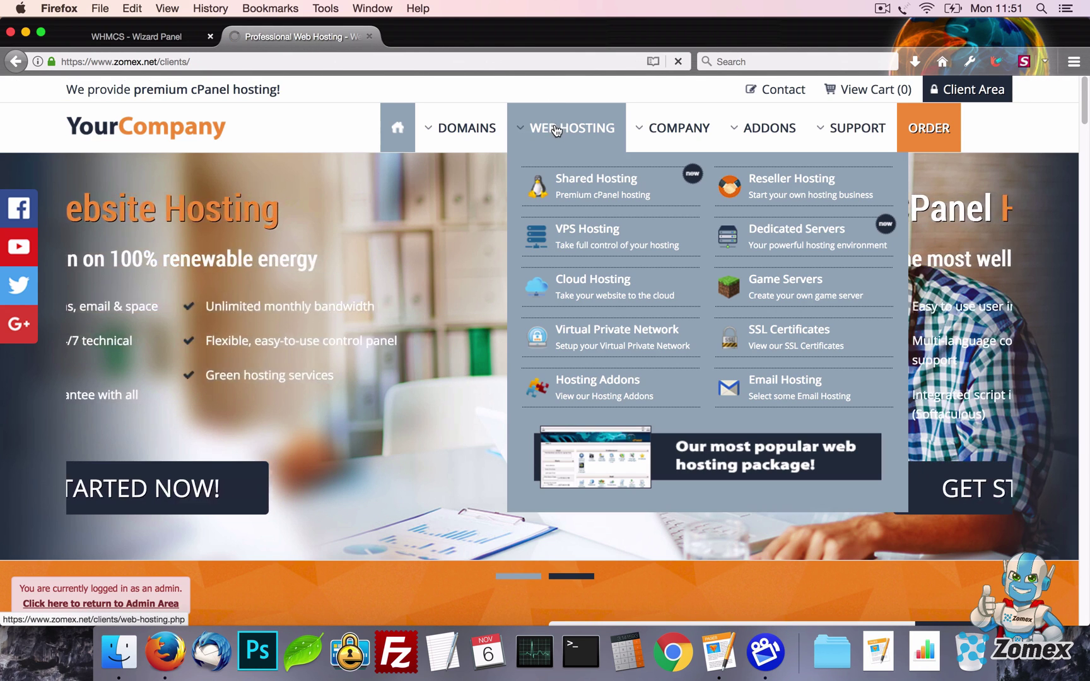
{"action": "left_click", "coordinate": [555, 130]}
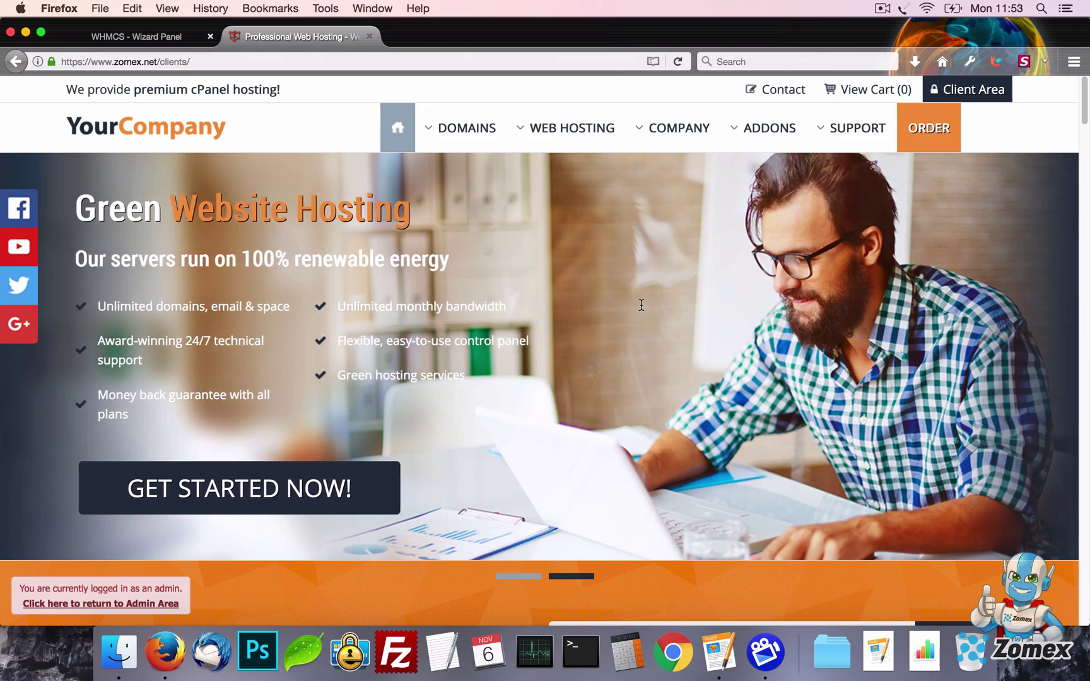
{"action": "left_click_drag", "start_coordinate": [1083, 112], "coordinate": [1088, 53]}
Turn the sticky menu off, save, and view the hosting submenu links on the Shared Hosting page
{"action": "left_click", "coordinate": [126, 37]}
{"action": "scroll", "coordinate": [636, 326], "scroll_direction": "down", "scroll_amount": 5}
{"action": "left_click", "coordinate": [461, 360]}
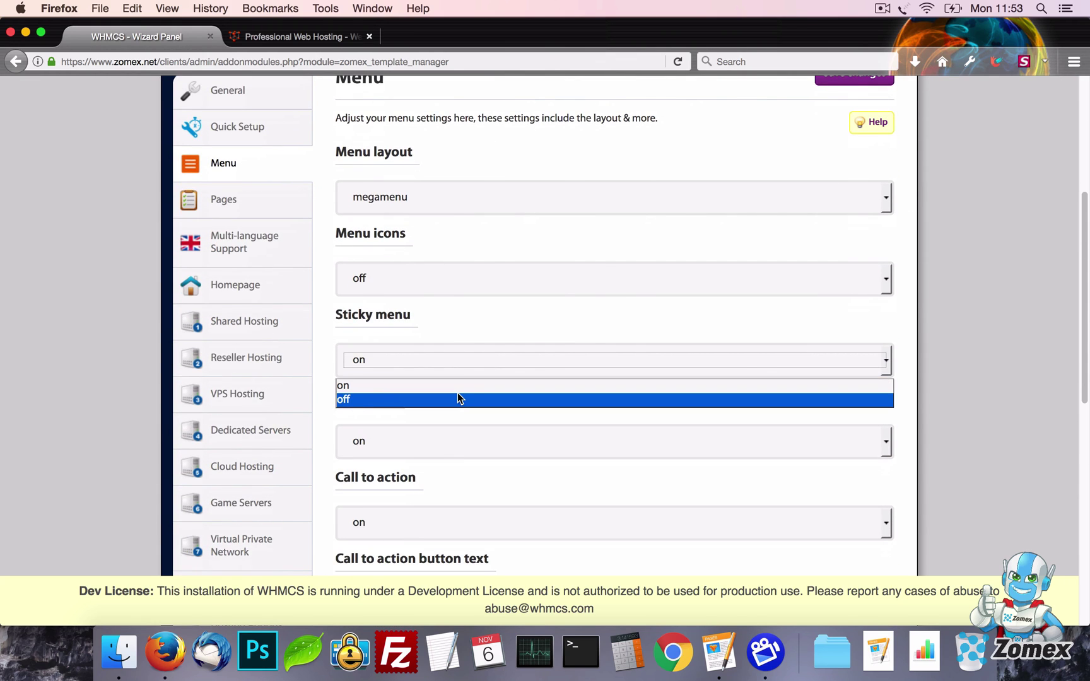
{"action": "left_click", "coordinate": [458, 399]}
{"action": "left_click", "coordinate": [848, 81]}
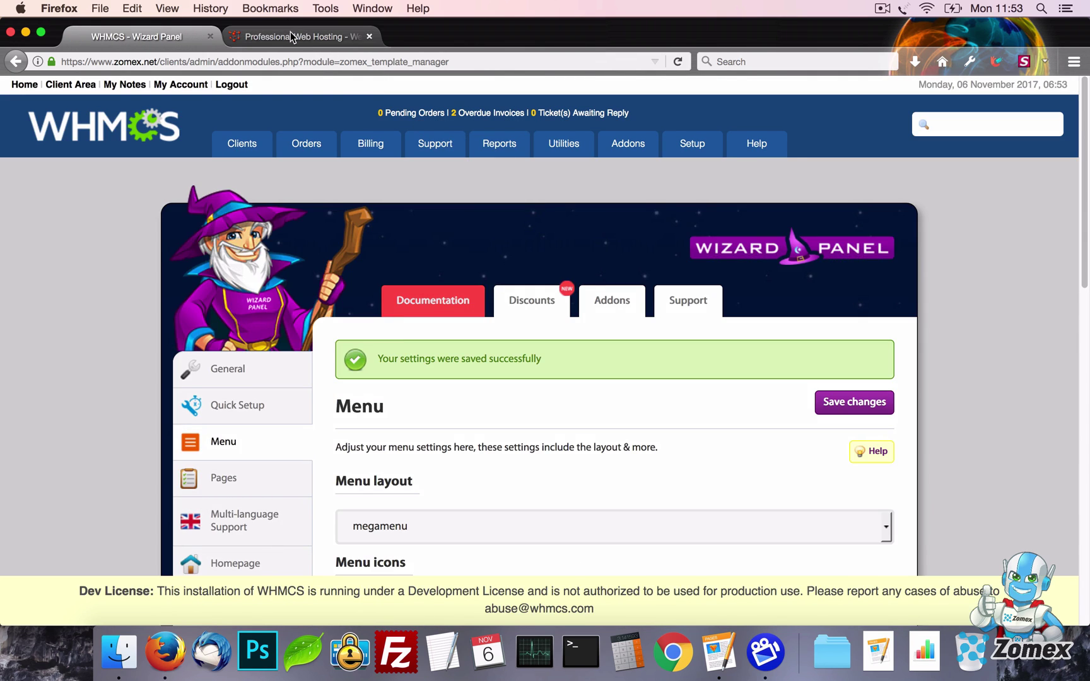
{"action": "left_click", "coordinate": [290, 34]}
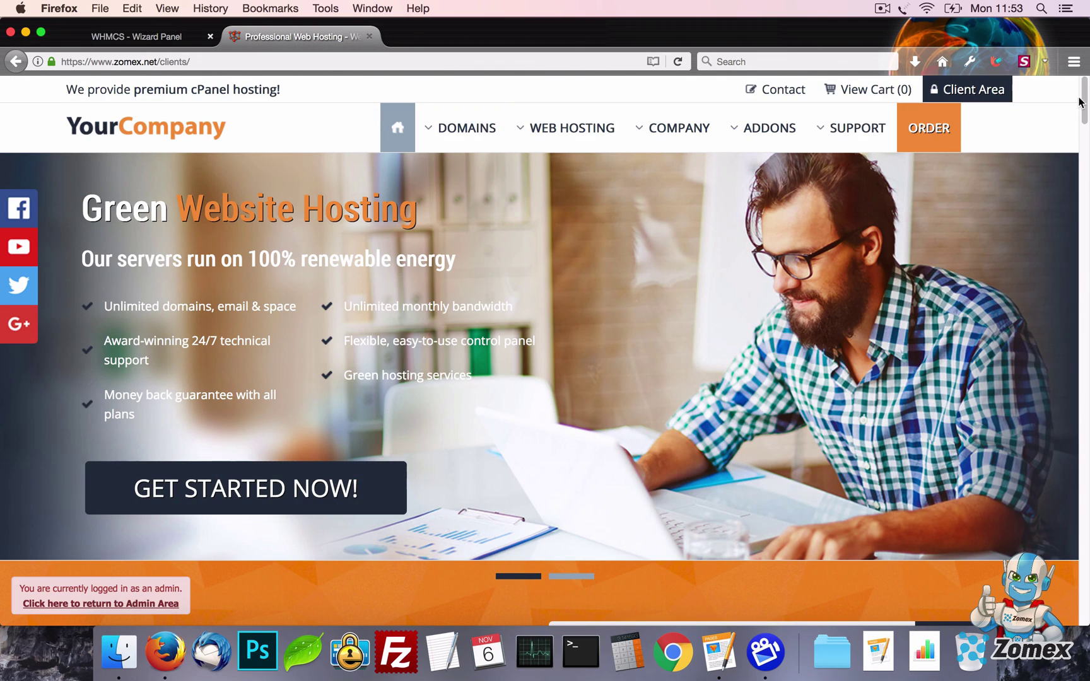
{"action": "scroll", "coordinate": [1083, 98], "scroll_direction": "down", "scroll_amount": 15}
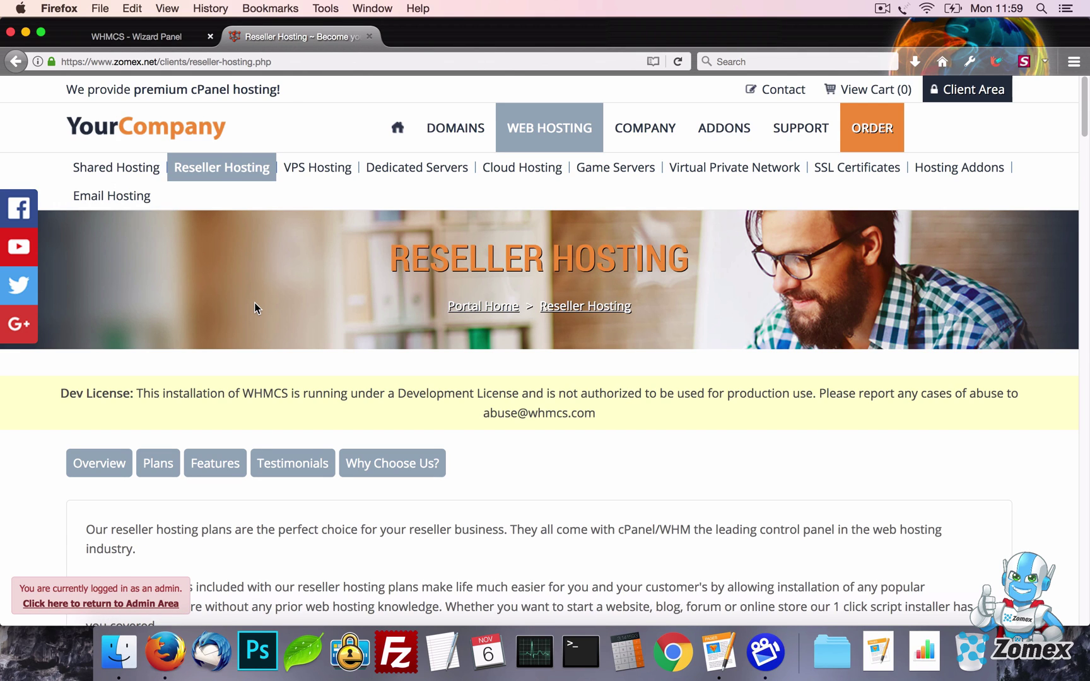
Browse the VPS Hosting and Game Servers pages, then set the sub menu to off and save
{"action": "left_click", "coordinate": [315, 169]}
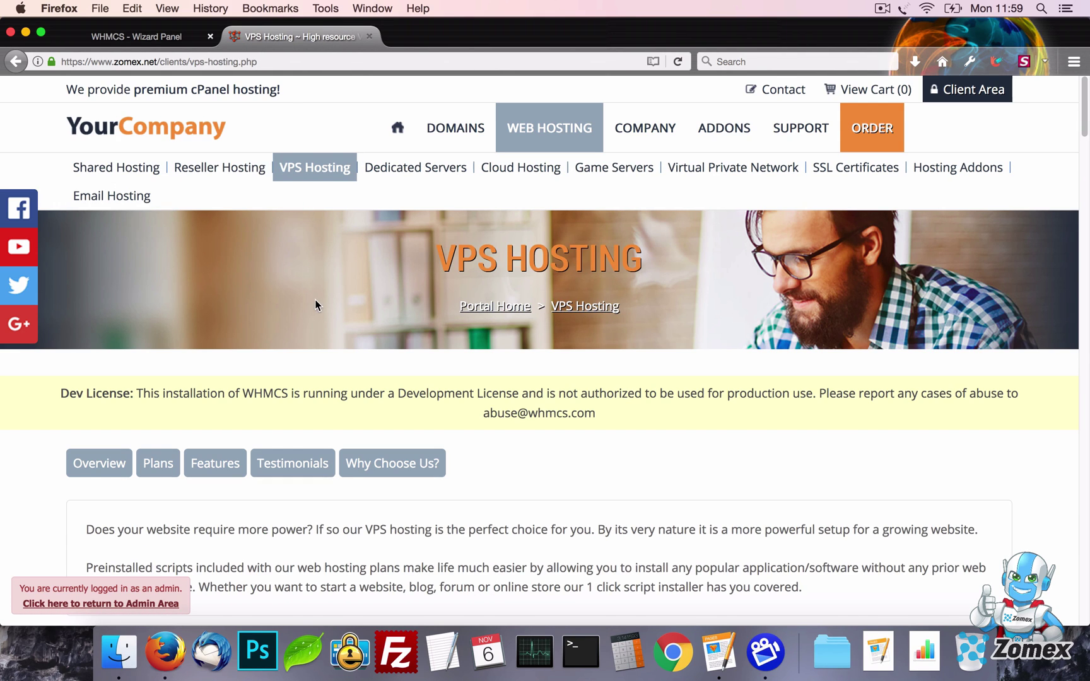
{"action": "left_click", "coordinate": [620, 169]}
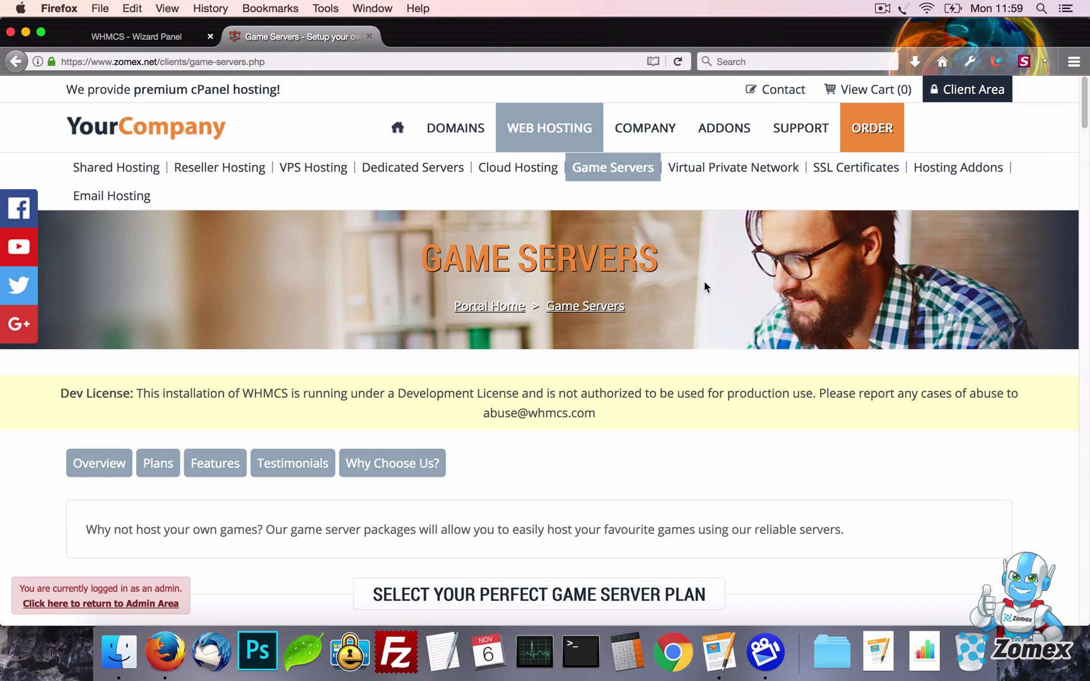
{"action": "left_click", "coordinate": [109, 35]}
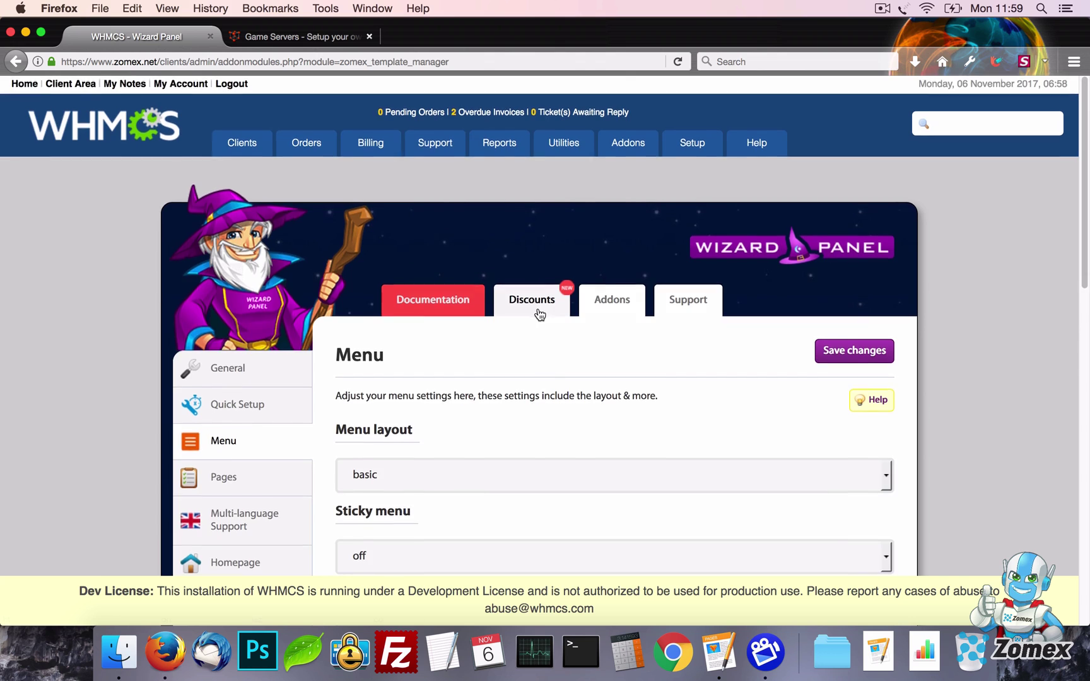
{"action": "scroll", "coordinate": [538, 309], "scroll_direction": "down", "scroll_amount": 6}
{"action": "left_click", "coordinate": [484, 267]}
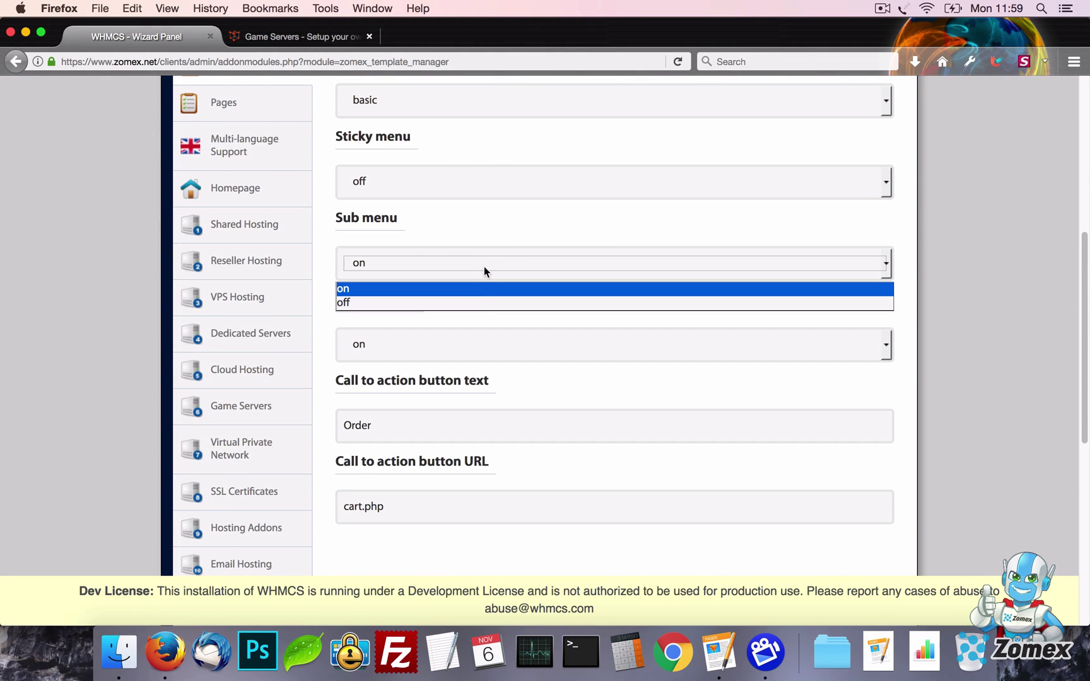
{"action": "left_click", "coordinate": [472, 299]}
{"action": "scroll", "coordinate": [883, 335], "scroll_direction": "up", "scroll_amount": 1}
{"action": "scroll", "coordinate": [883, 335], "scroll_direction": "up", "scroll_amount": 5}
{"action": "left_click", "coordinate": [858, 265]}
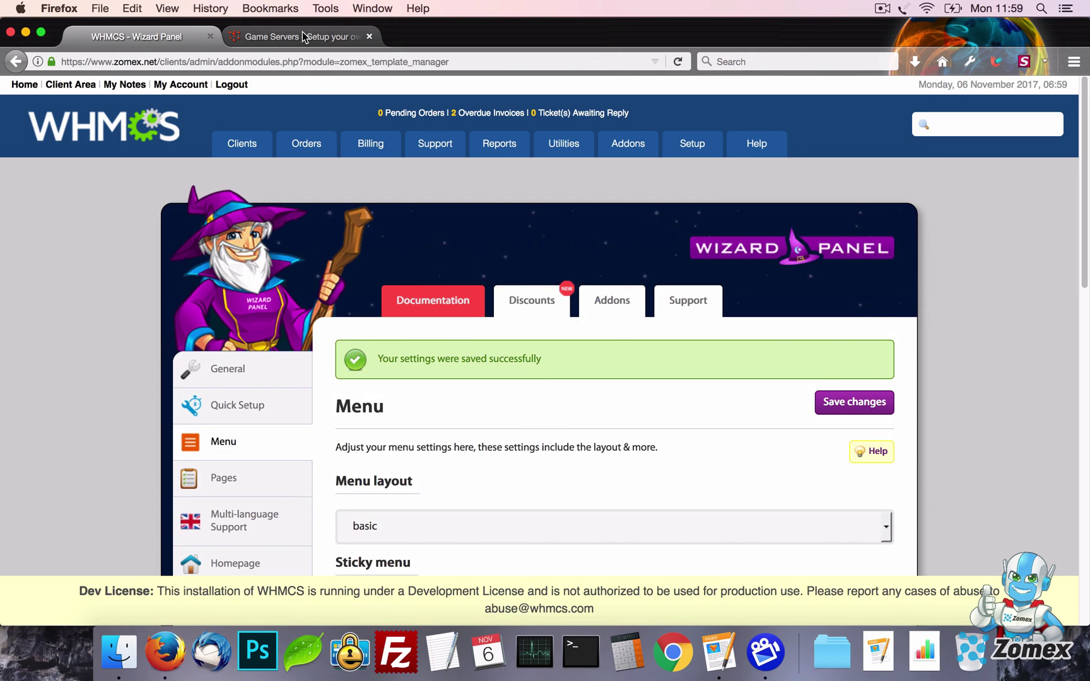
Set the call-to-action button text to Quote with URL contact.php and submit it
{"action": "left_click", "coordinate": [304, 37]}
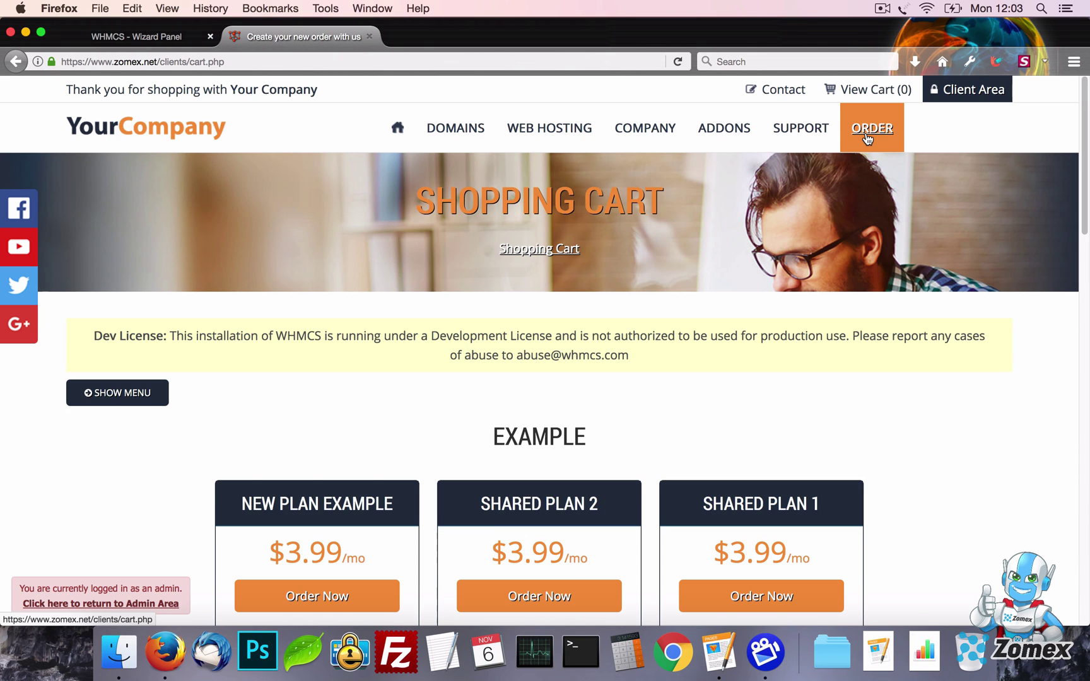
{"action": "left_click", "coordinate": [151, 37]}
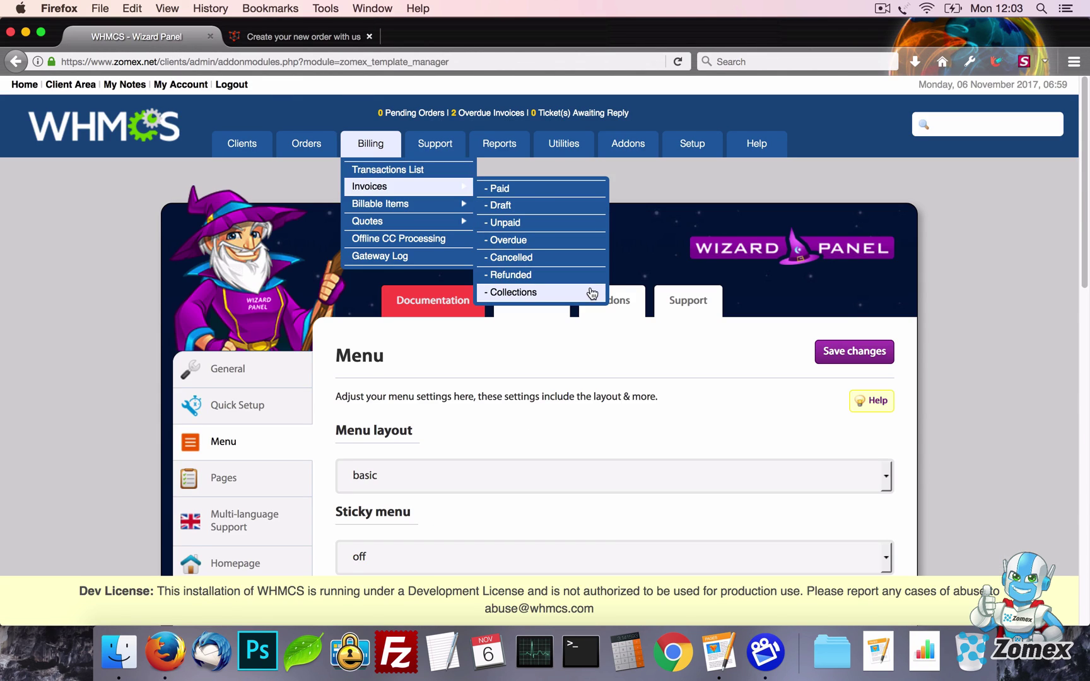
{"action": "scroll", "coordinate": [591, 291], "scroll_direction": "down", "scroll_amount": 10}
{"action": "scroll", "coordinate": [591, 287], "scroll_direction": "down", "scroll_amount": 4}
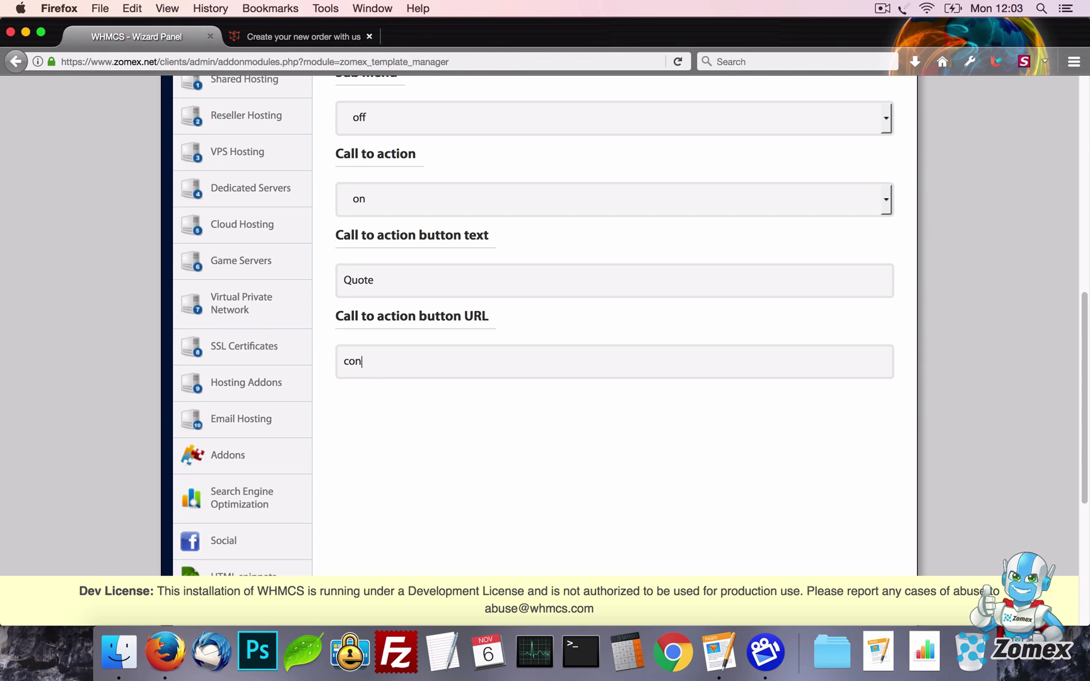
{"action": "type", "text": "hp"}
{"action": "key", "text": "Return"}
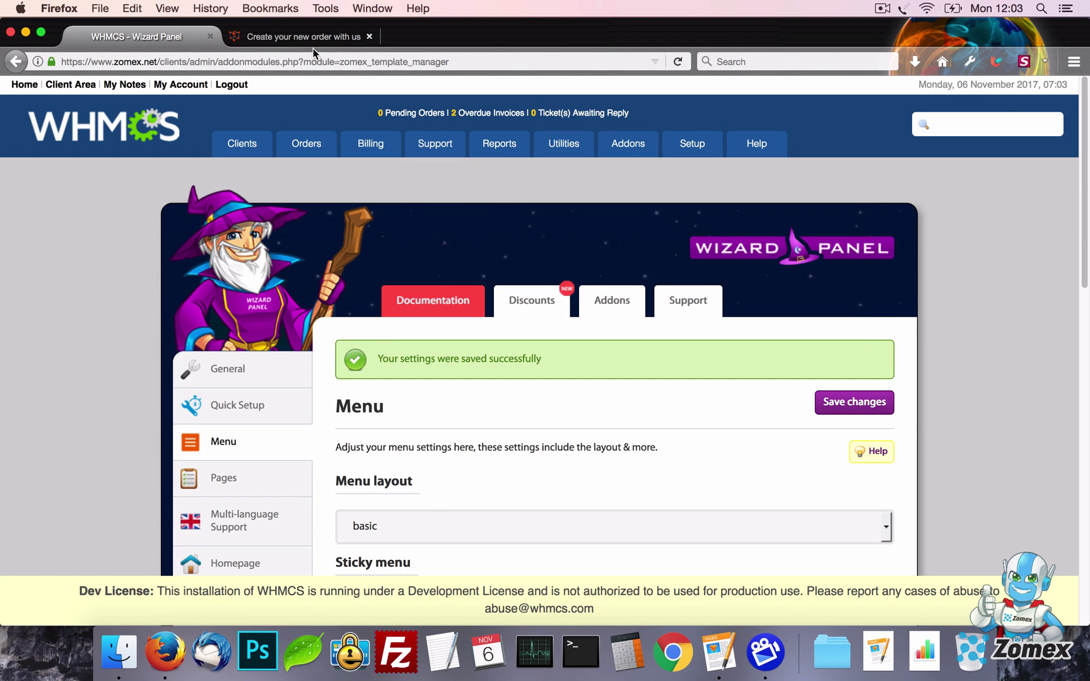
Check the new QUOTE button on the storefront
{"action": "left_click", "coordinate": [312, 45]}
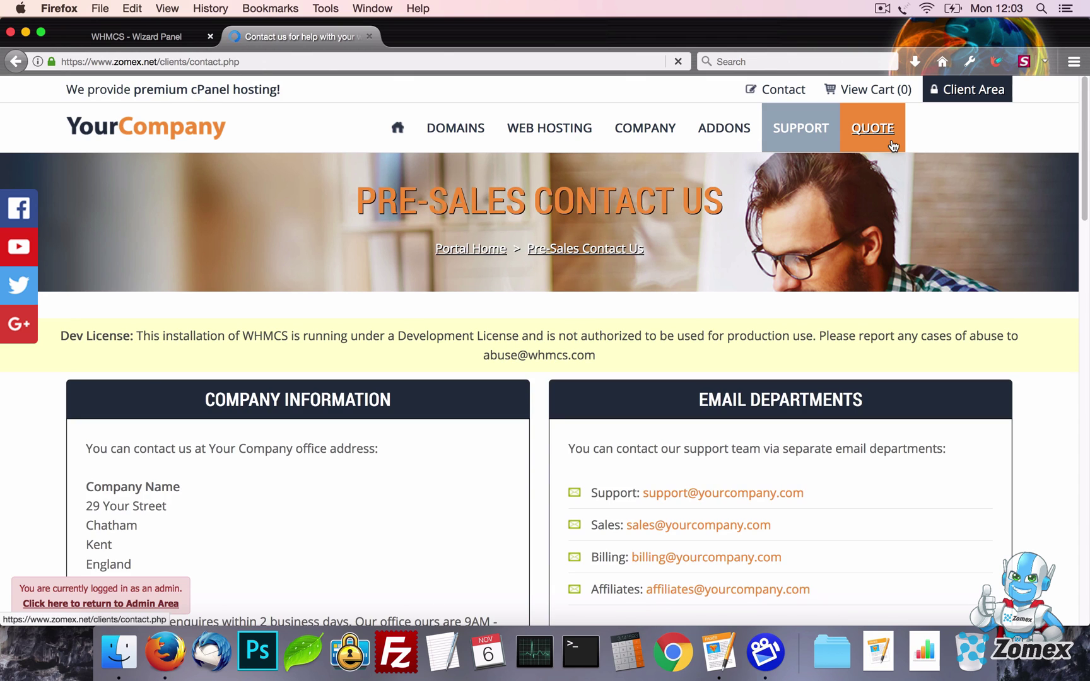
{"action": "scroll", "coordinate": [891, 162], "scroll_direction": "down", "scroll_amount": 1}
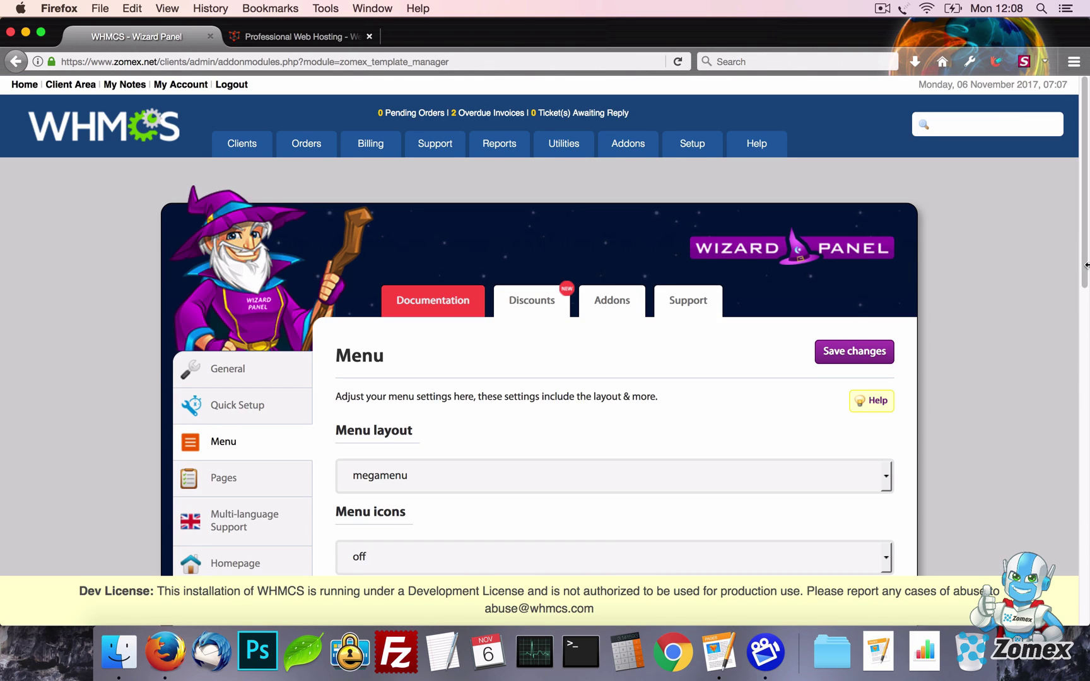
{"action": "scroll", "coordinate": [1086, 265], "scroll_direction": "down", "scroll_amount": 5}
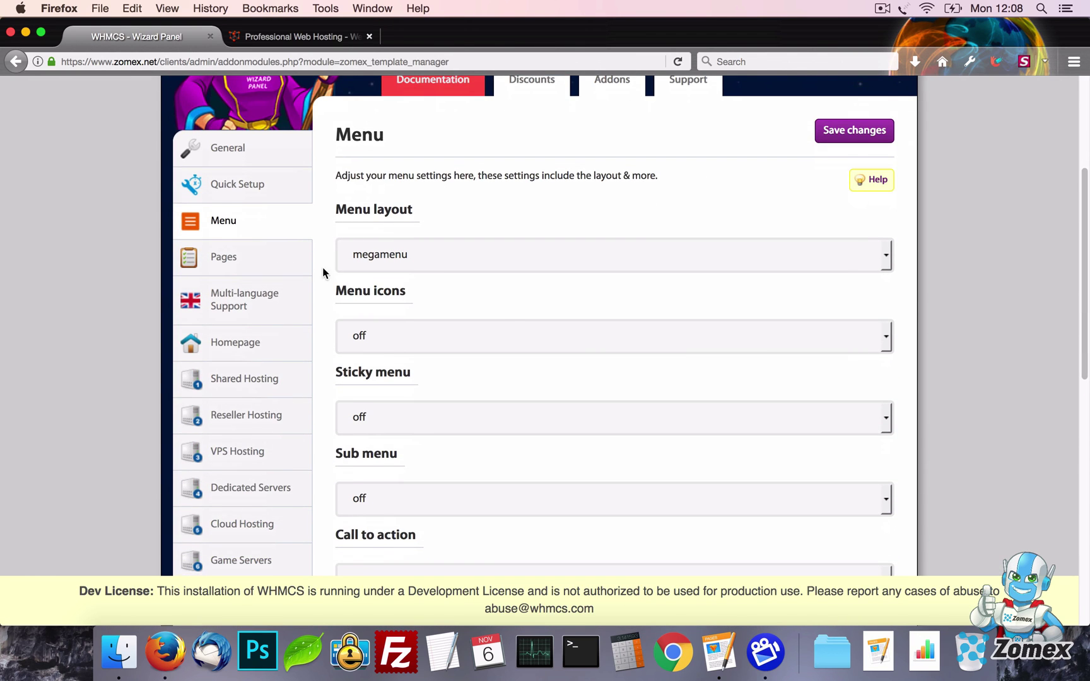
Switch the Addons page off in Pages settings, save, and reload the storefront
{"action": "left_click", "coordinate": [278, 258]}
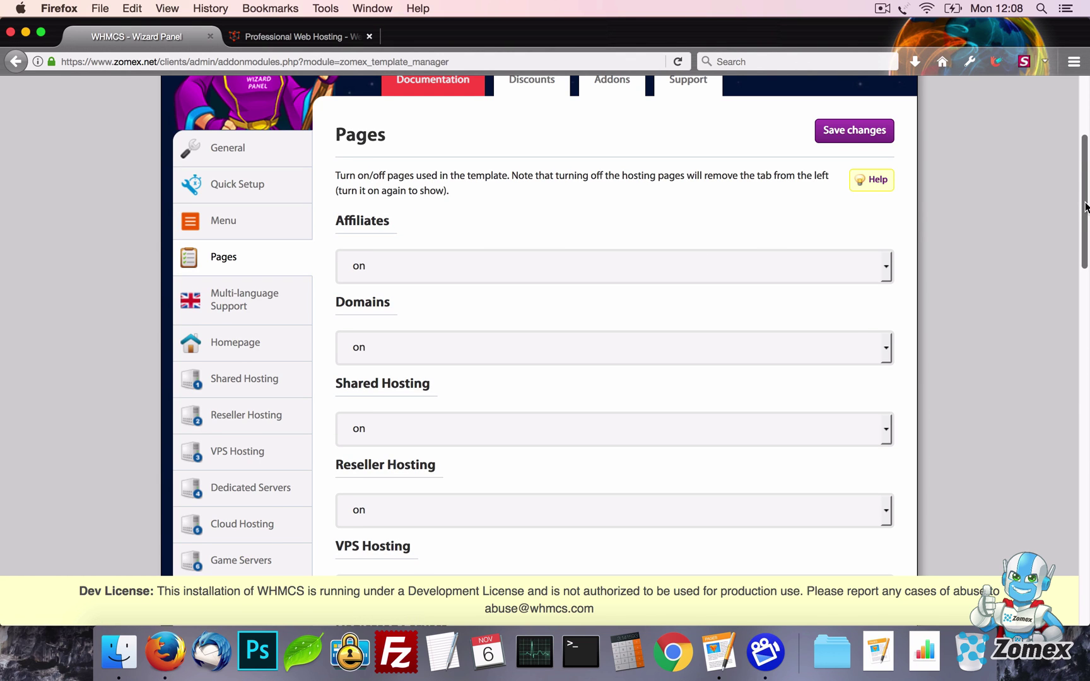
{"action": "scroll", "coordinate": [1085, 235], "scroll_direction": "down", "scroll_amount": 2}
{"action": "left_click_drag", "start_coordinate": [1085, 235], "coordinate": [1078, 463]}
{"action": "left_click", "coordinate": [756, 320]}
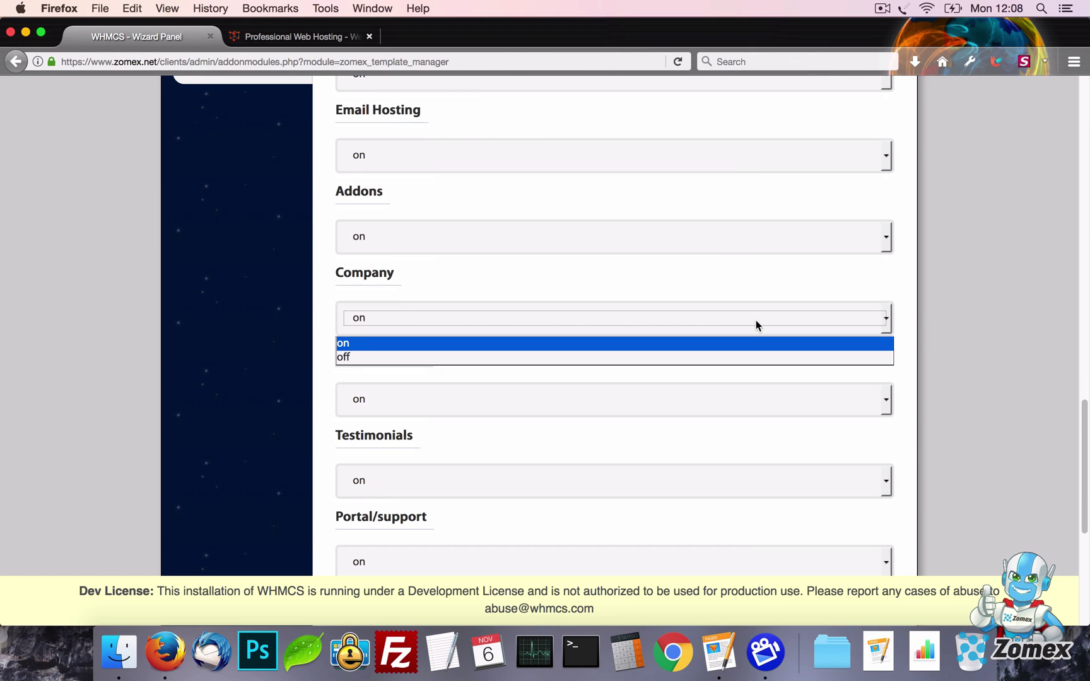
{"action": "left_click", "coordinate": [720, 236]}
{"action": "left_click", "coordinate": [720, 277]}
{"action": "scroll", "coordinate": [896, 287], "scroll_direction": "up", "scroll_amount": 15}
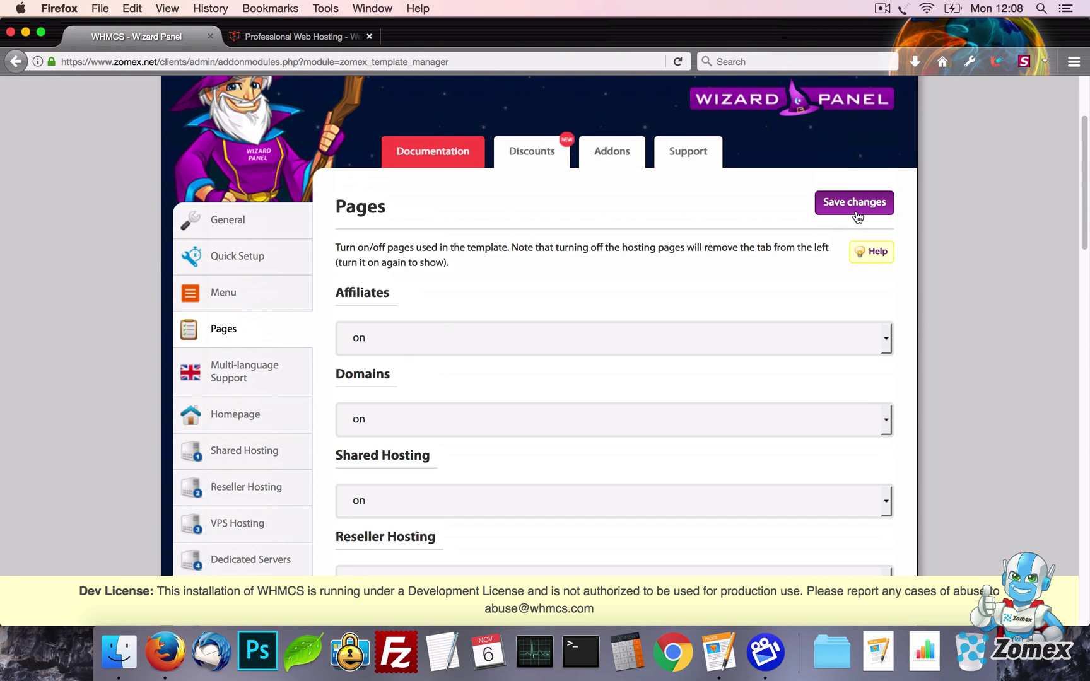
{"action": "left_click", "coordinate": [856, 209]}
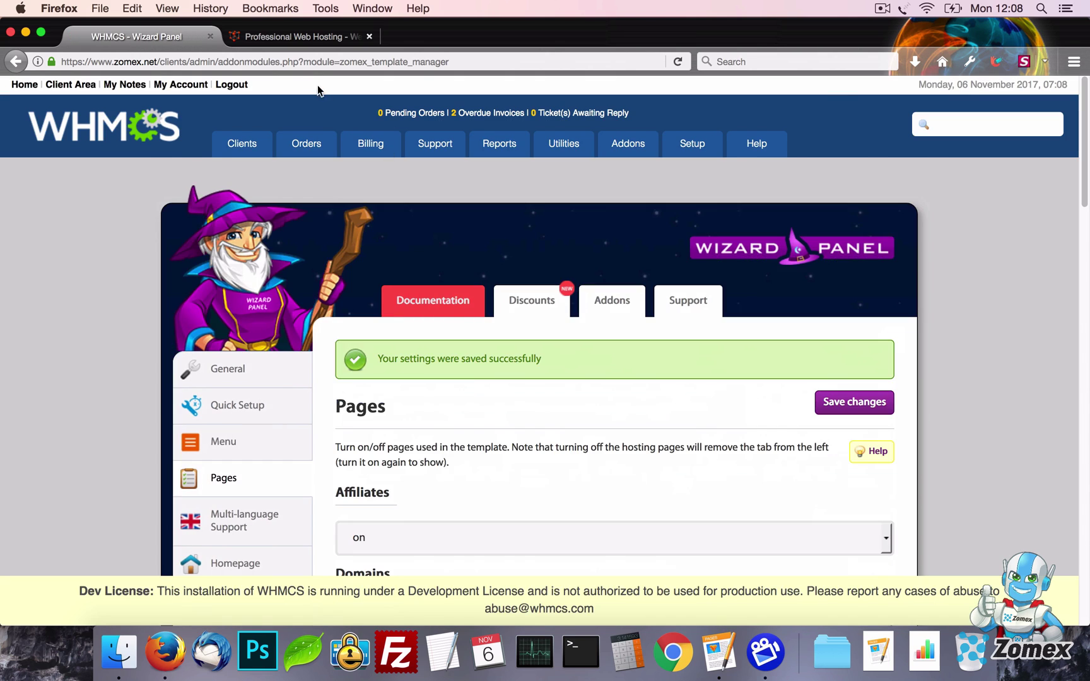
{"action": "left_click", "coordinate": [308, 38]}
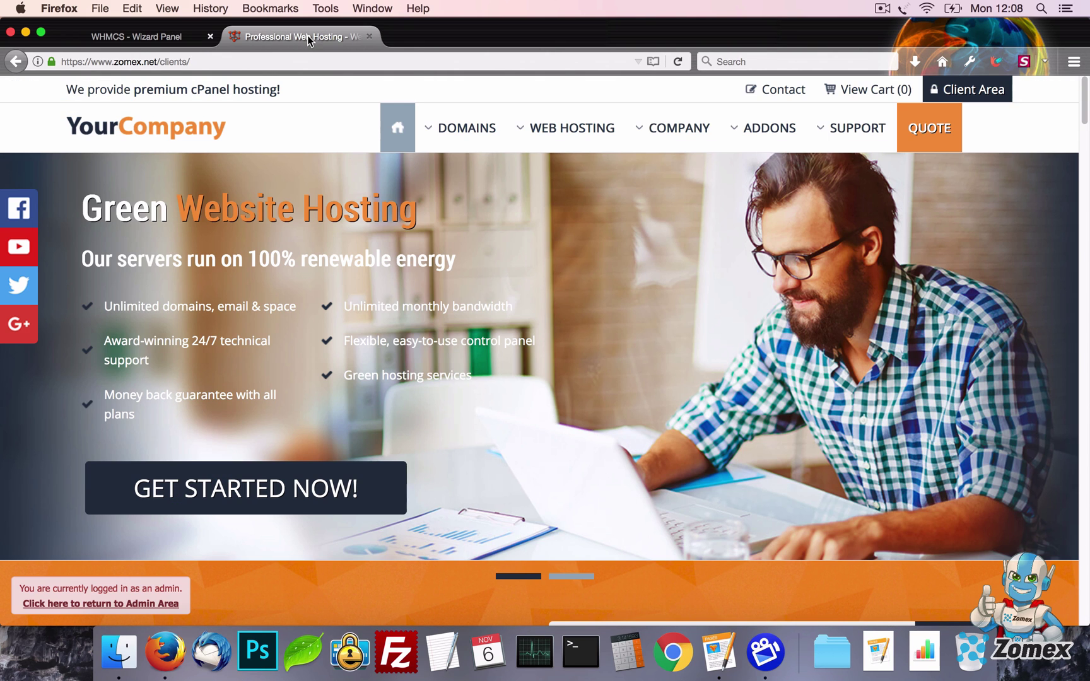
{"action": "key", "text": "super+r"}
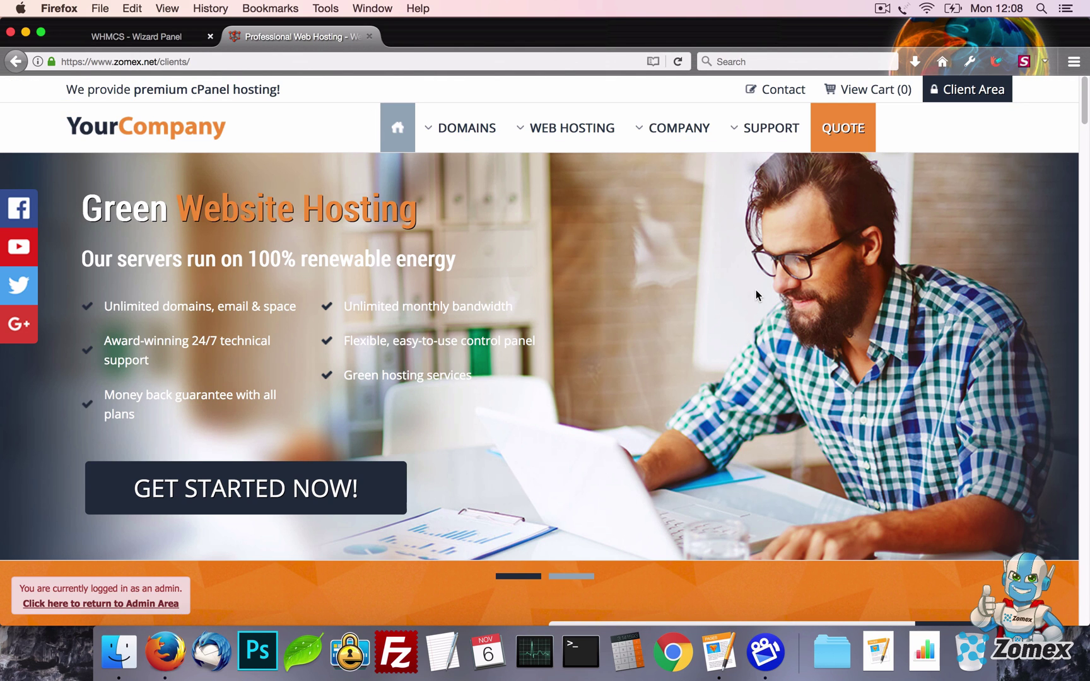
{"action": "mouse_move", "coordinate": [659, 134]}
Switch the Domains and Reseller Hosting pages off, save, and reload the storefront
{"action": "left_click", "coordinate": [150, 46]}
{"action": "scroll", "coordinate": [111, 276], "scroll_direction": "down", "scroll_amount": 5}
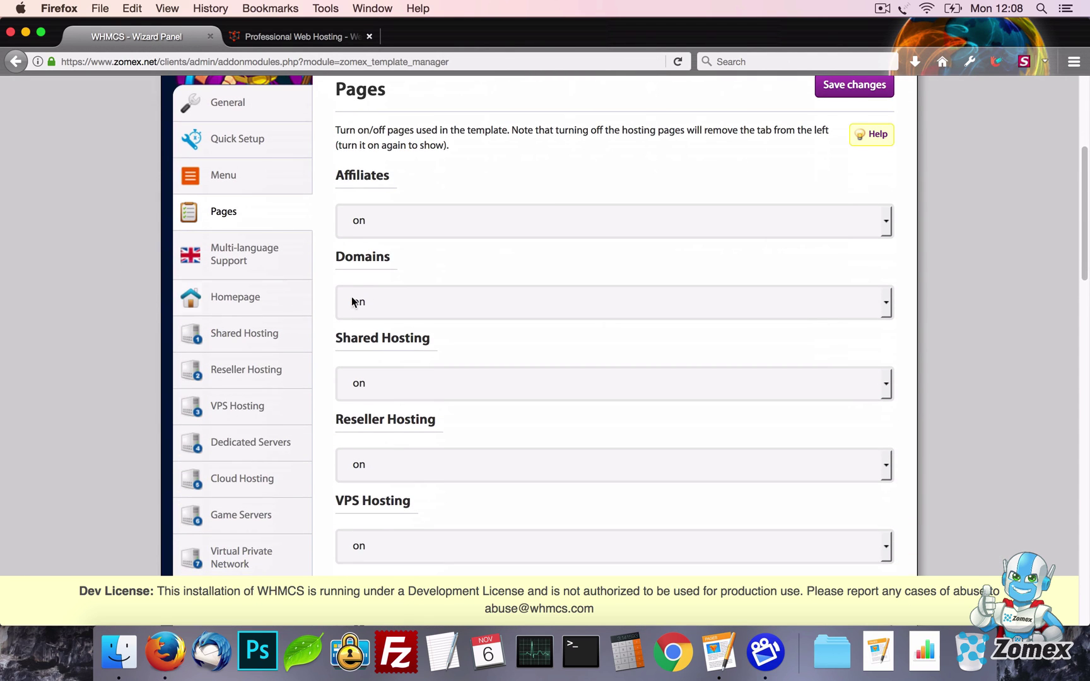
{"action": "left_click", "coordinate": [435, 313]}
{"action": "left_click", "coordinate": [428, 340]}
{"action": "scroll", "coordinate": [545, 343], "scroll_direction": "down", "scroll_amount": 4}
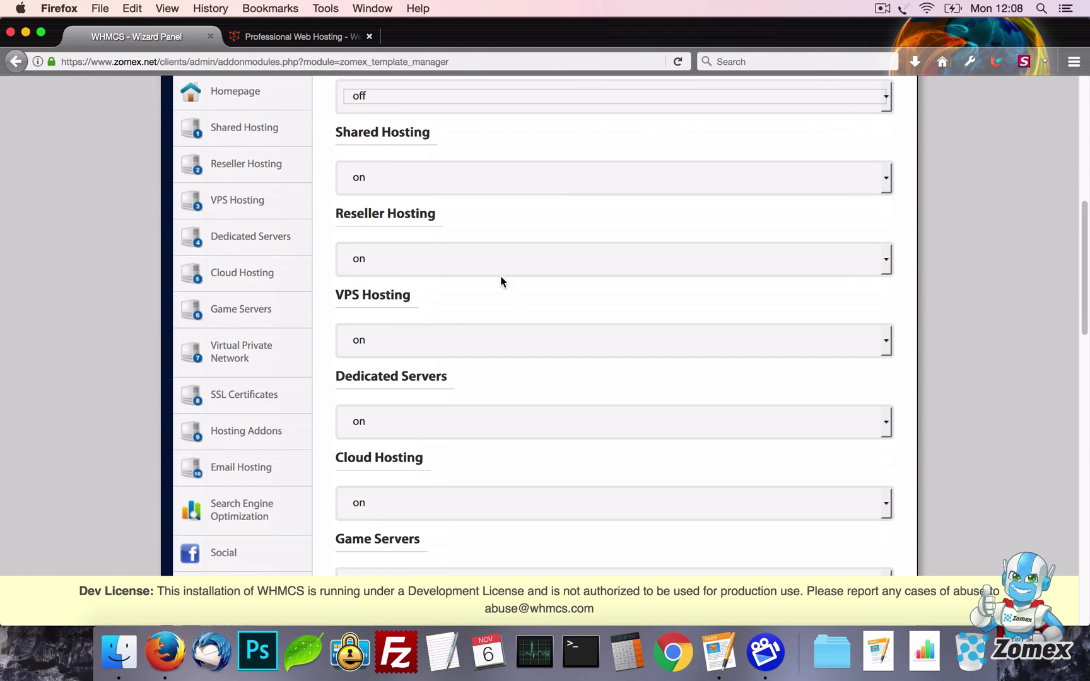
{"action": "left_click", "coordinate": [498, 266]}
{"action": "left_click", "coordinate": [492, 298]}
{"action": "scroll", "coordinate": [776, 329], "scroll_direction": "up", "scroll_amount": 8}
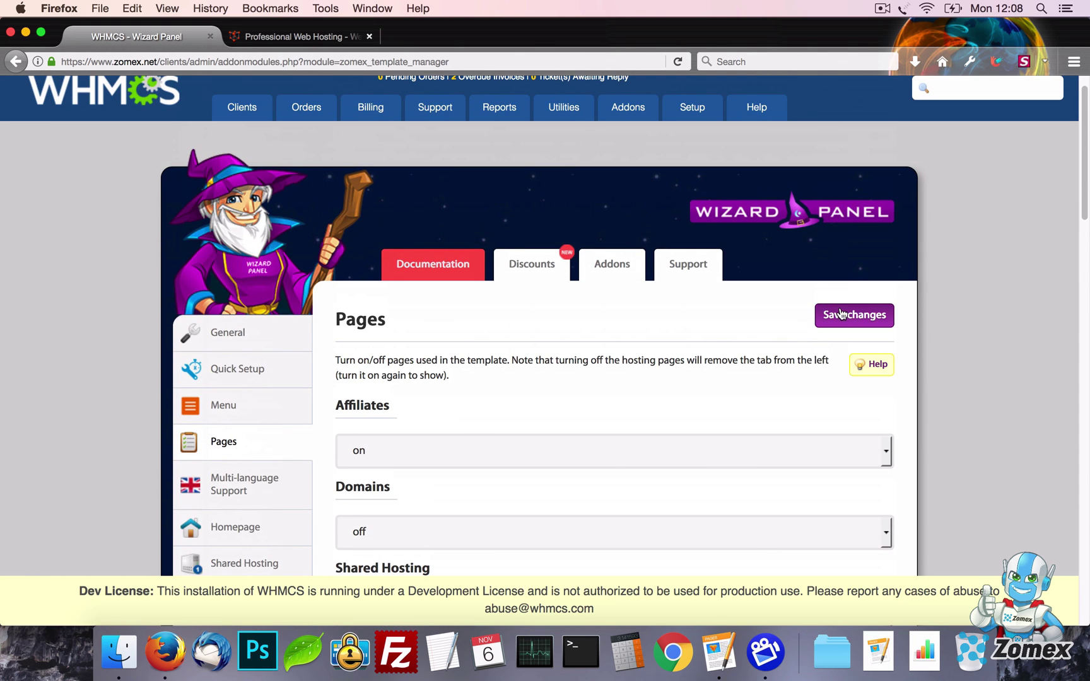
{"action": "left_click", "coordinate": [841, 314]}
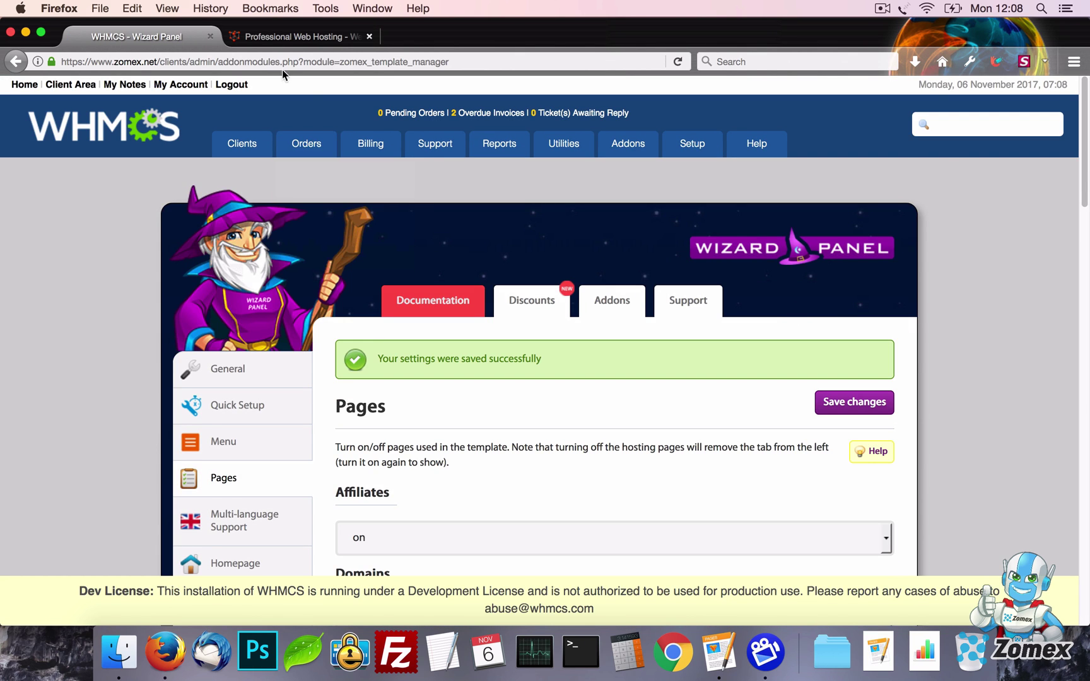
{"action": "left_click", "coordinate": [273, 39]}
{"action": "key", "text": "super+r"}
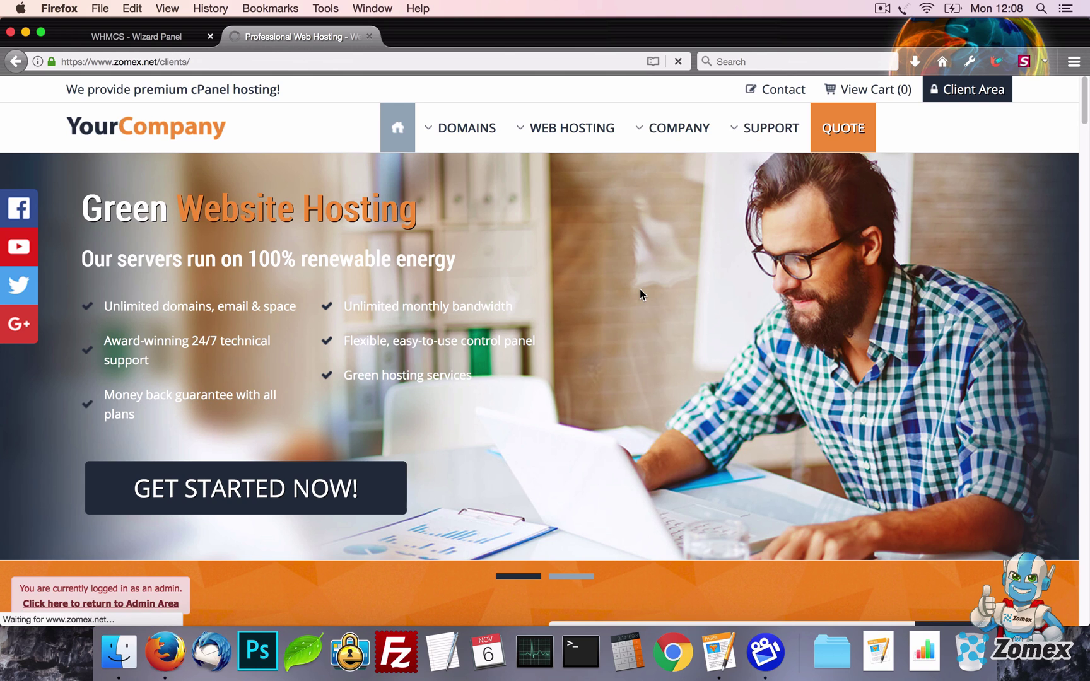
{"action": "mouse_move", "coordinate": [481, 145]}
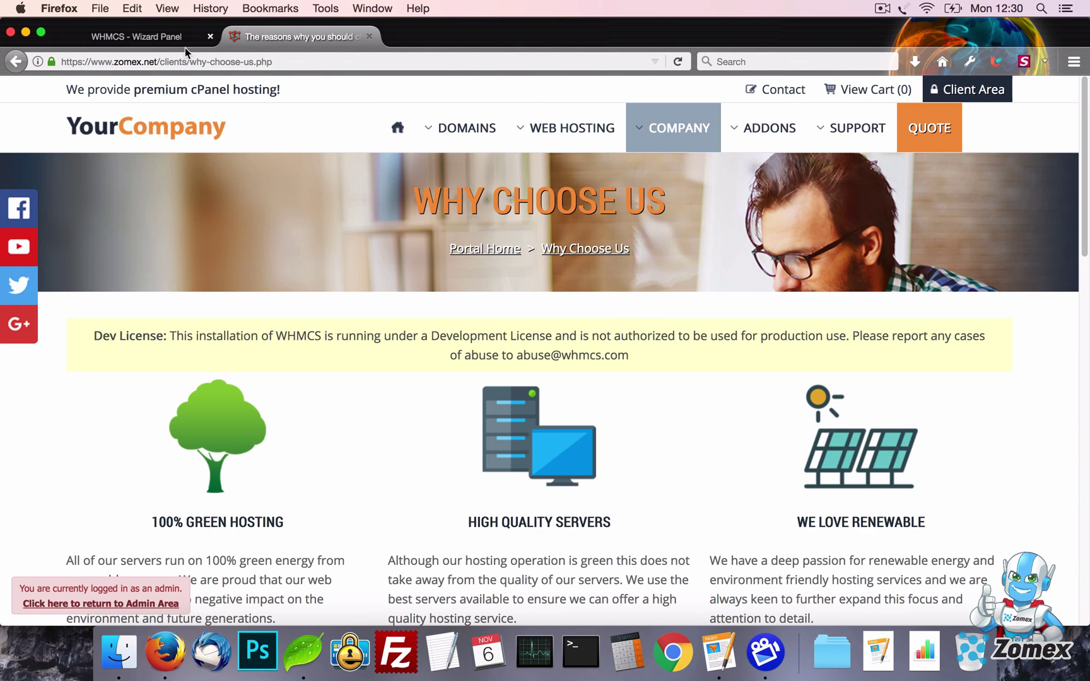
Set Multi-language support to google and save
{"action": "left_click", "coordinate": [165, 37]}
{"action": "scroll", "coordinate": [119, 263], "scroll_direction": "down", "scroll_amount": 5}
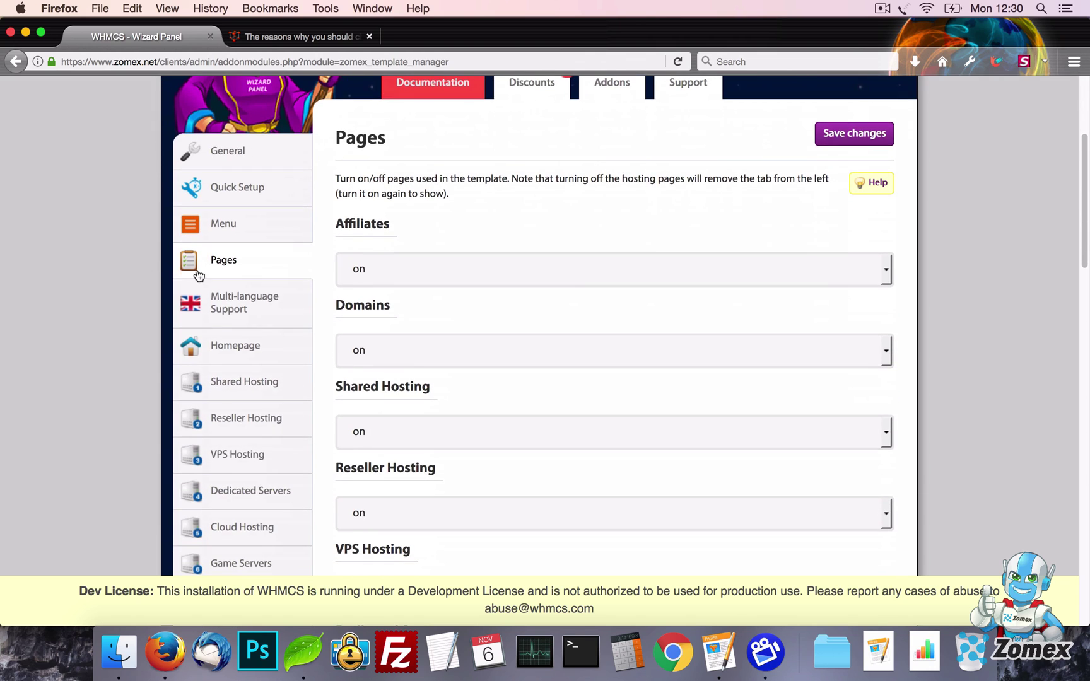
{"action": "left_click", "coordinate": [240, 304]}
{"action": "left_click", "coordinate": [568, 264]}
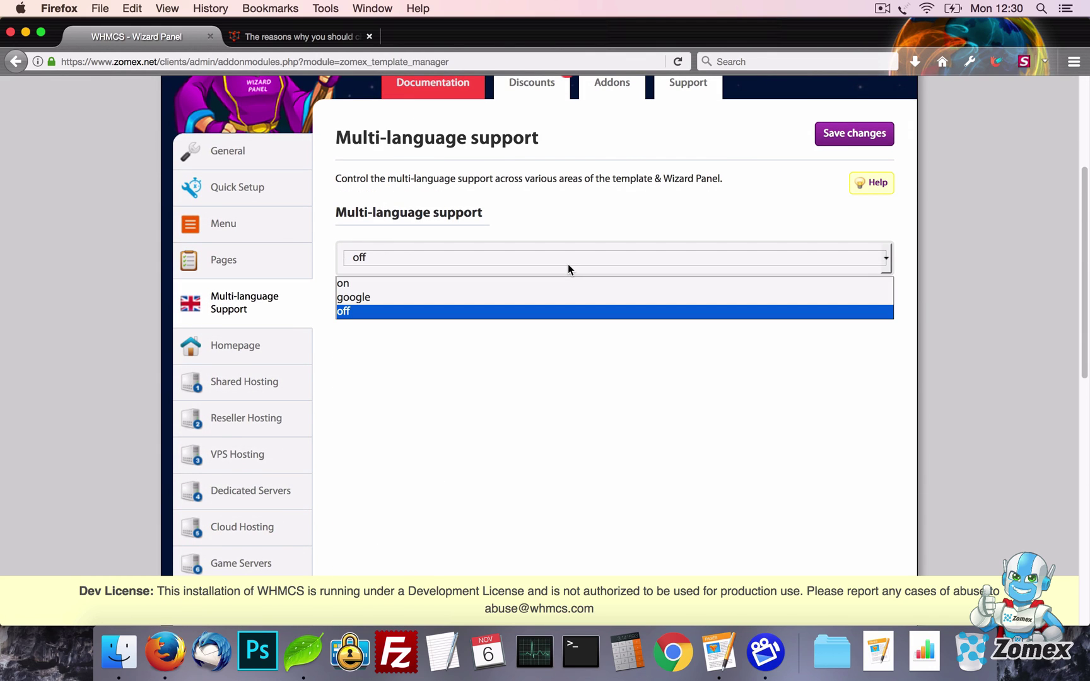
{"action": "left_click", "coordinate": [571, 296]}
{"action": "left_click", "coordinate": [863, 146]}
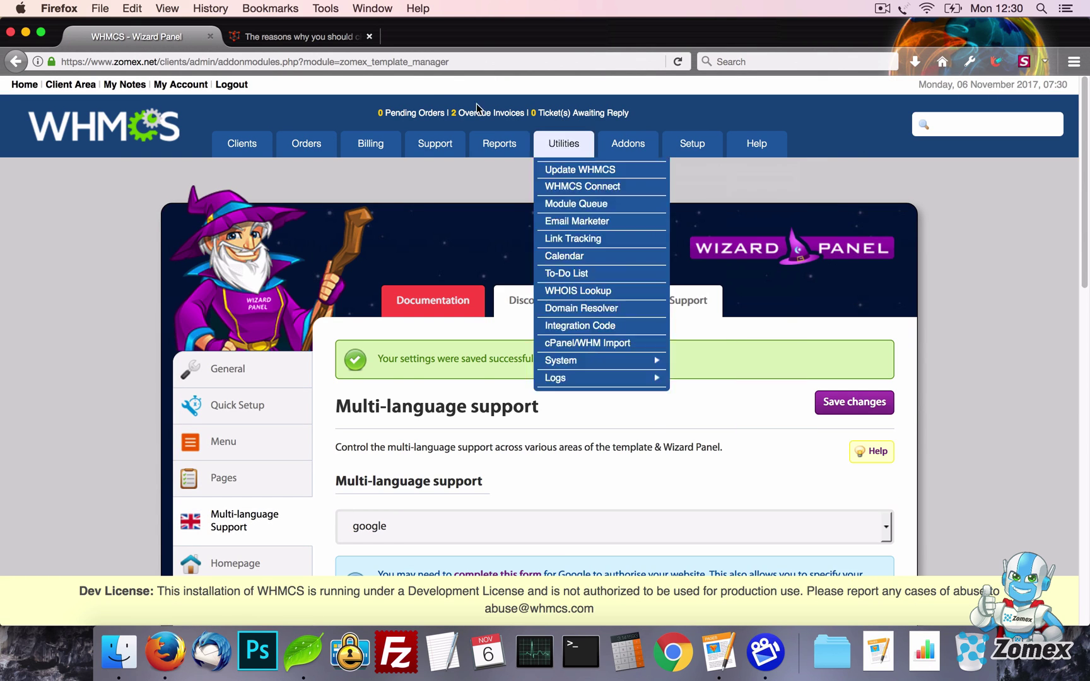
Translate the Why Choose Us page into Scots Gaelic, then Javanese, then Sindhi
{"action": "left_click", "coordinate": [297, 37]}
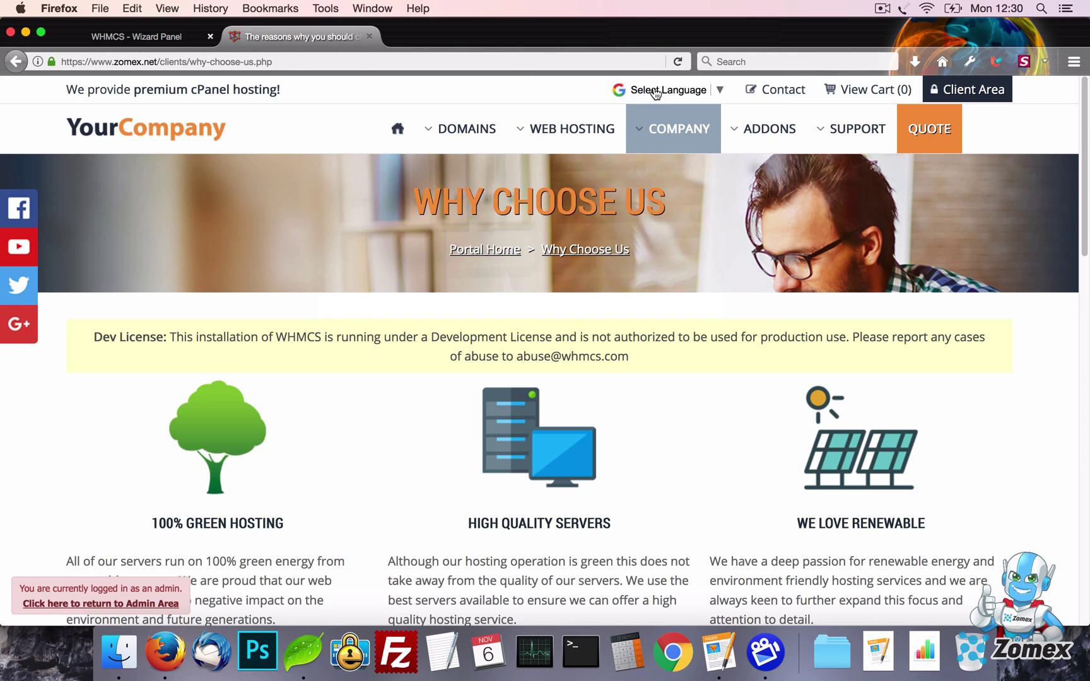
{"action": "left_click", "coordinate": [656, 92]}
{"action": "left_click", "coordinate": [631, 113]}
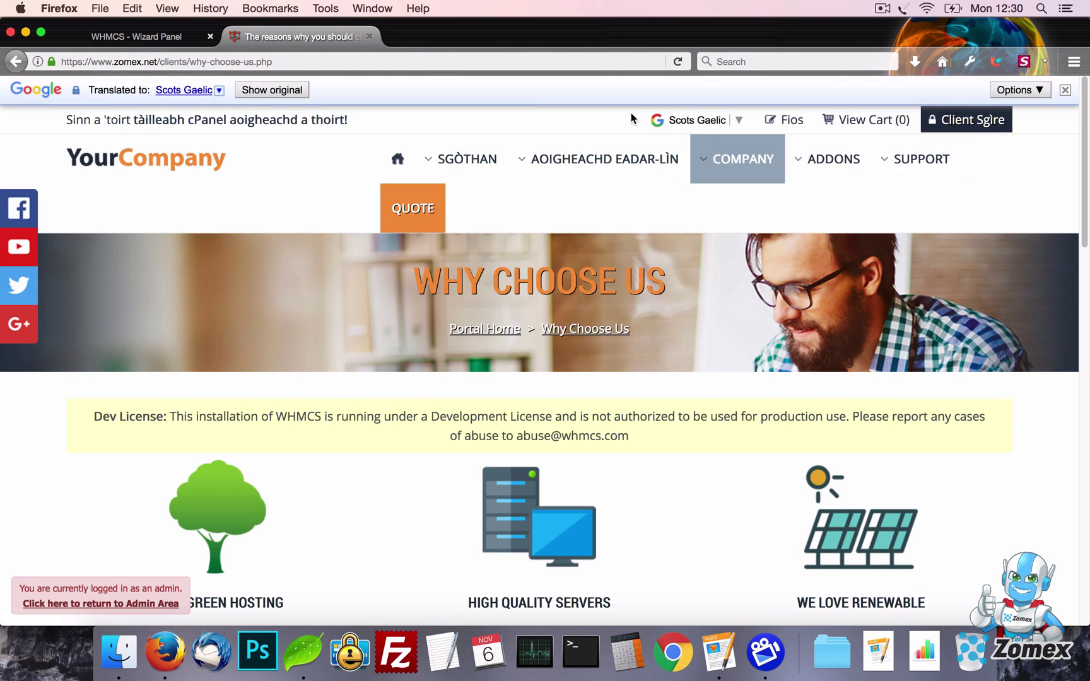
{"action": "left_click", "coordinate": [678, 123]}
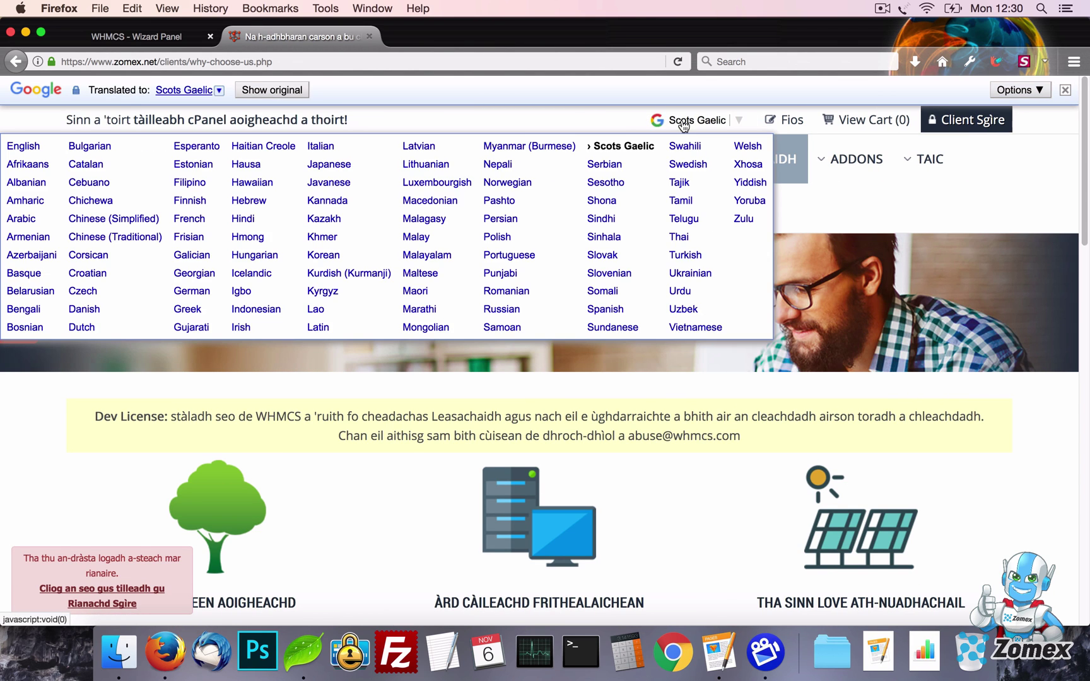
{"action": "left_click", "coordinate": [352, 183]}
{"action": "left_click", "coordinate": [684, 119]}
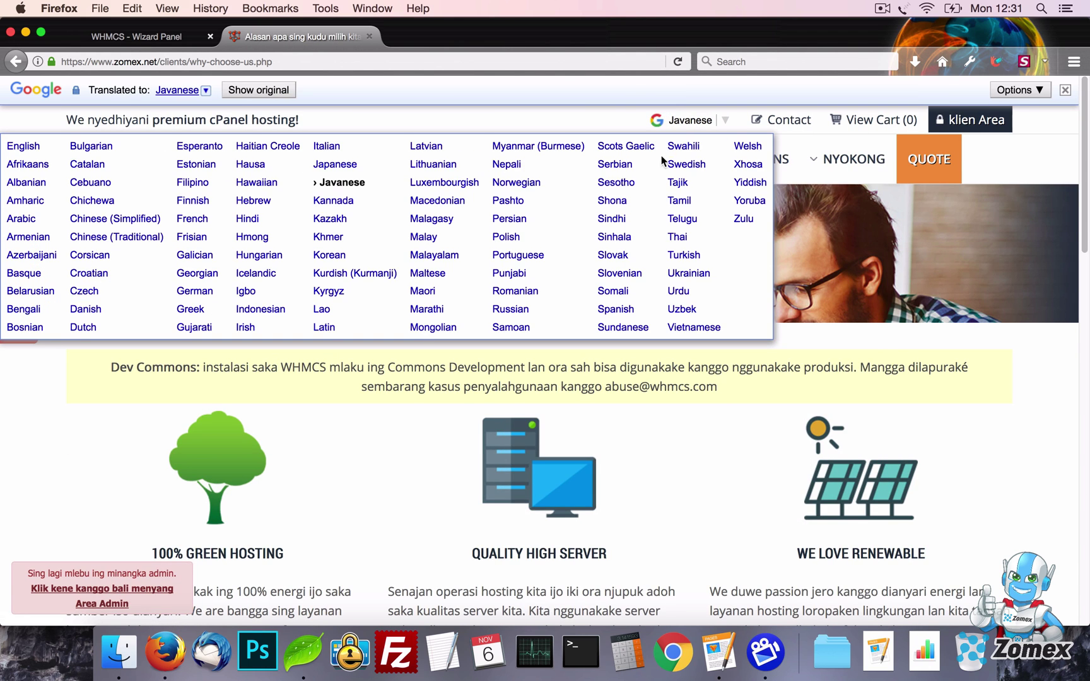
{"action": "left_click", "coordinate": [611, 218]}
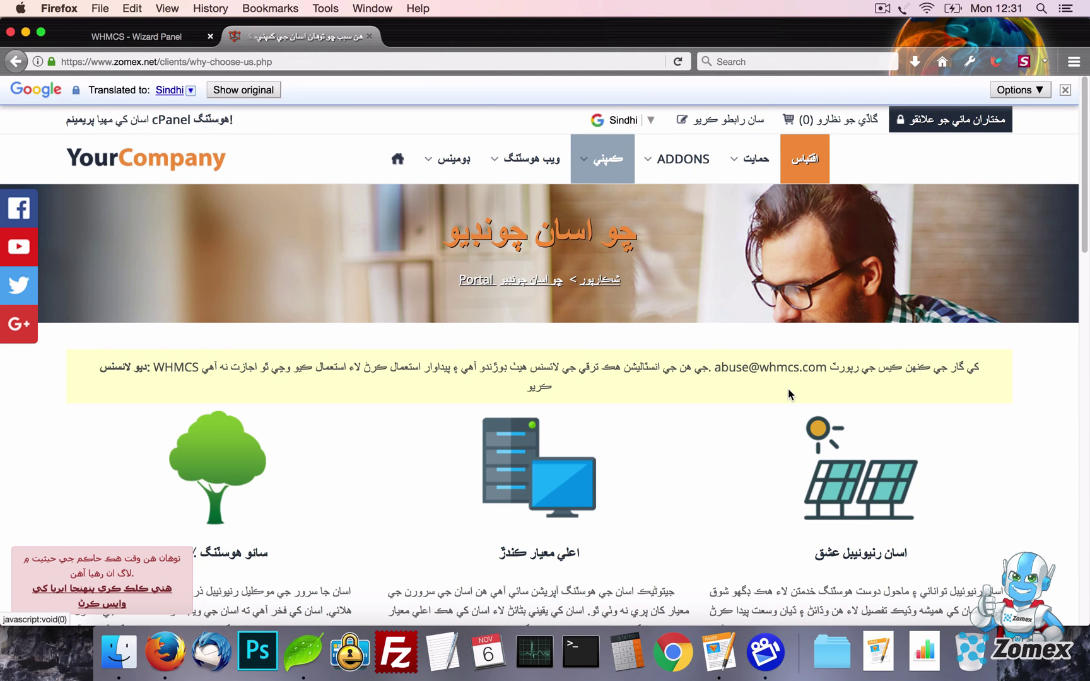
Translate the Why Choose Us page into Italian and scroll through the result
{"action": "scroll", "coordinate": [788, 396], "scroll_direction": "down", "scroll_amount": 15}
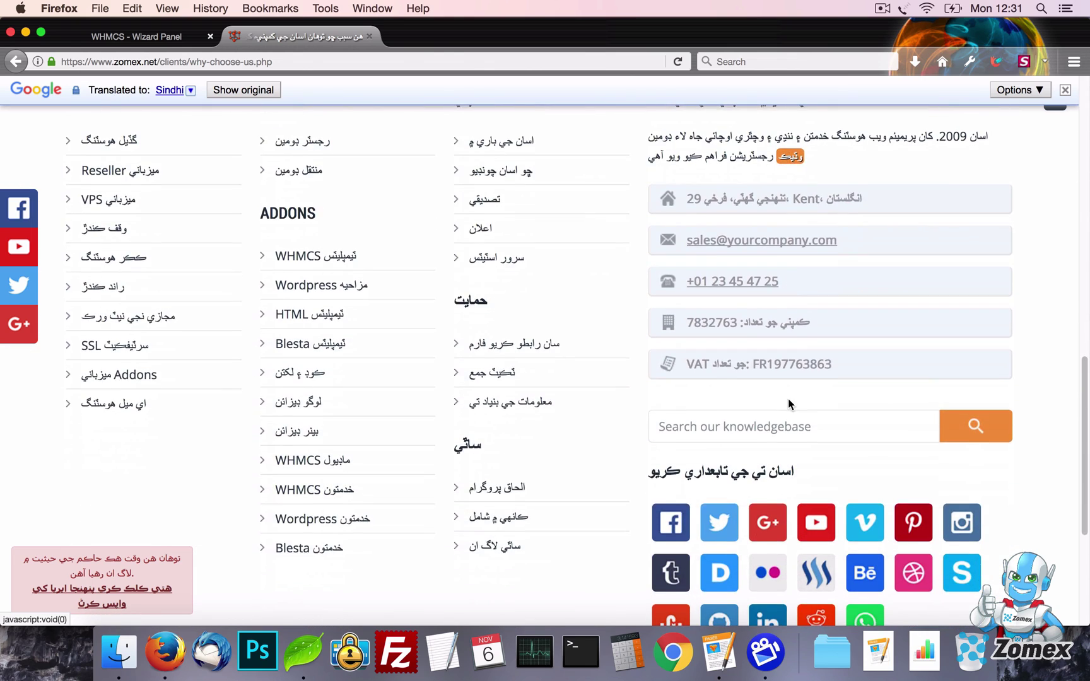
{"action": "scroll", "coordinate": [788, 399], "scroll_direction": "down", "scroll_amount": 5}
{"action": "scroll", "coordinate": [787, 403], "scroll_direction": "up", "scroll_amount": 20}
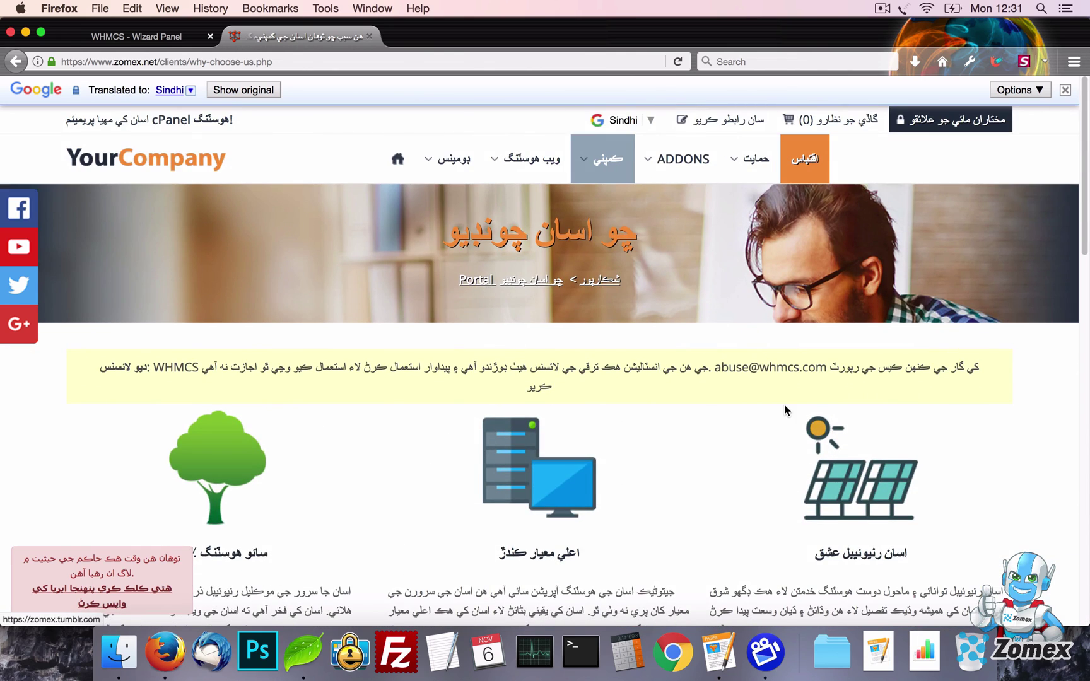
{"action": "left_click", "coordinate": [626, 120]}
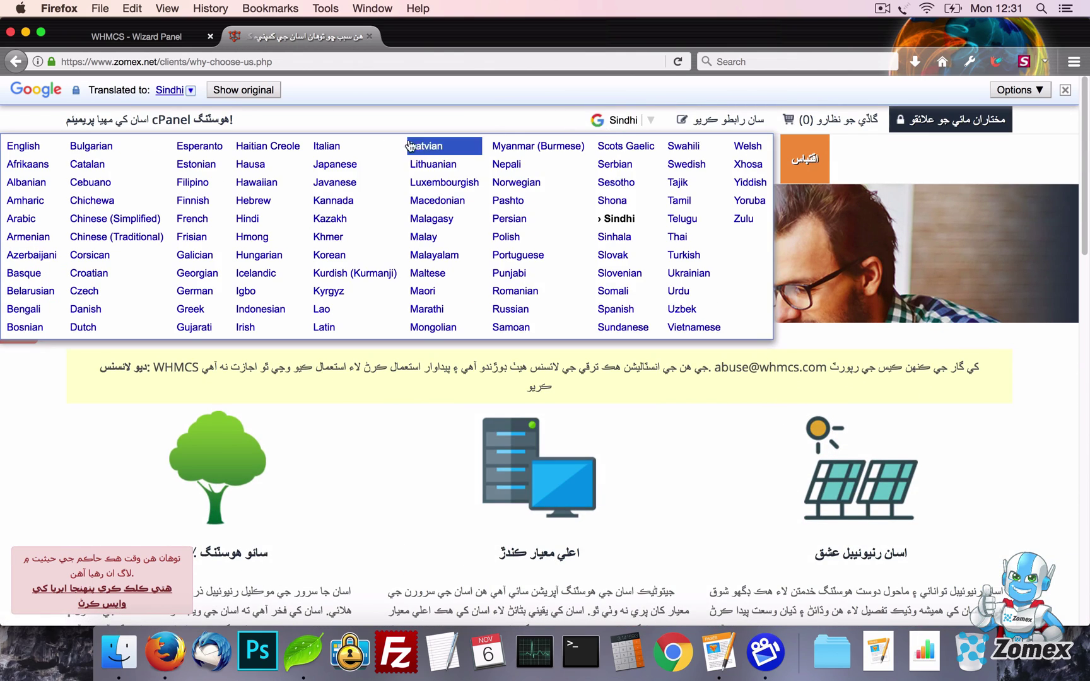
{"action": "left_click", "coordinate": [337, 151]}
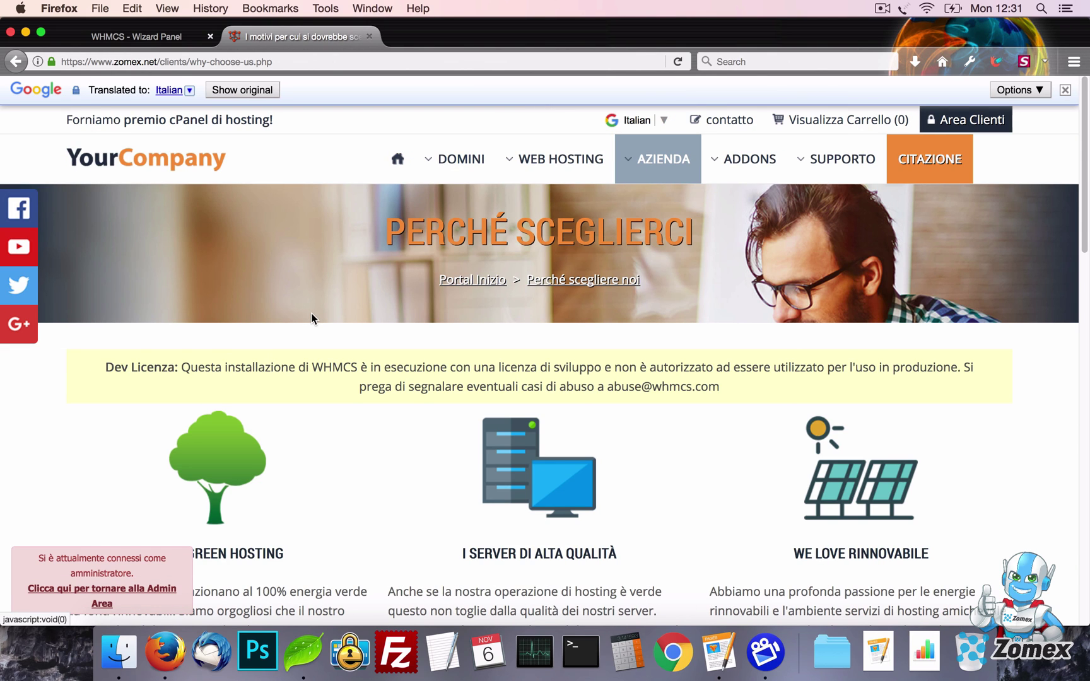
{"action": "scroll", "coordinate": [311, 317], "scroll_direction": "down", "scroll_amount": 15}
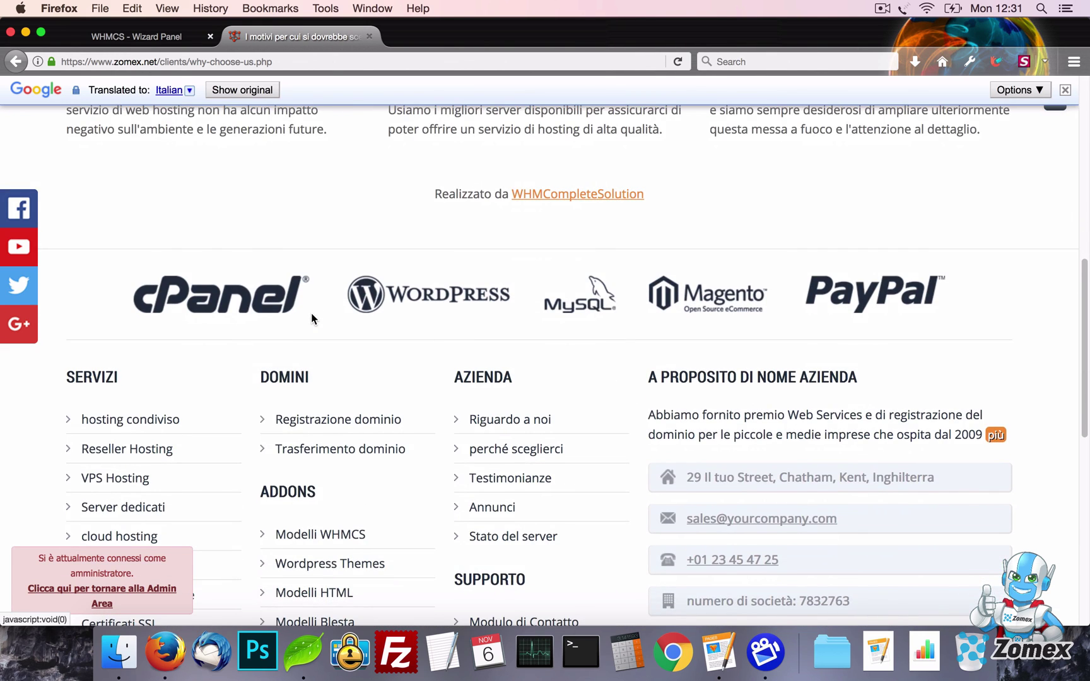
{"action": "scroll", "coordinate": [311, 319], "scroll_direction": "up", "scroll_amount": 18}
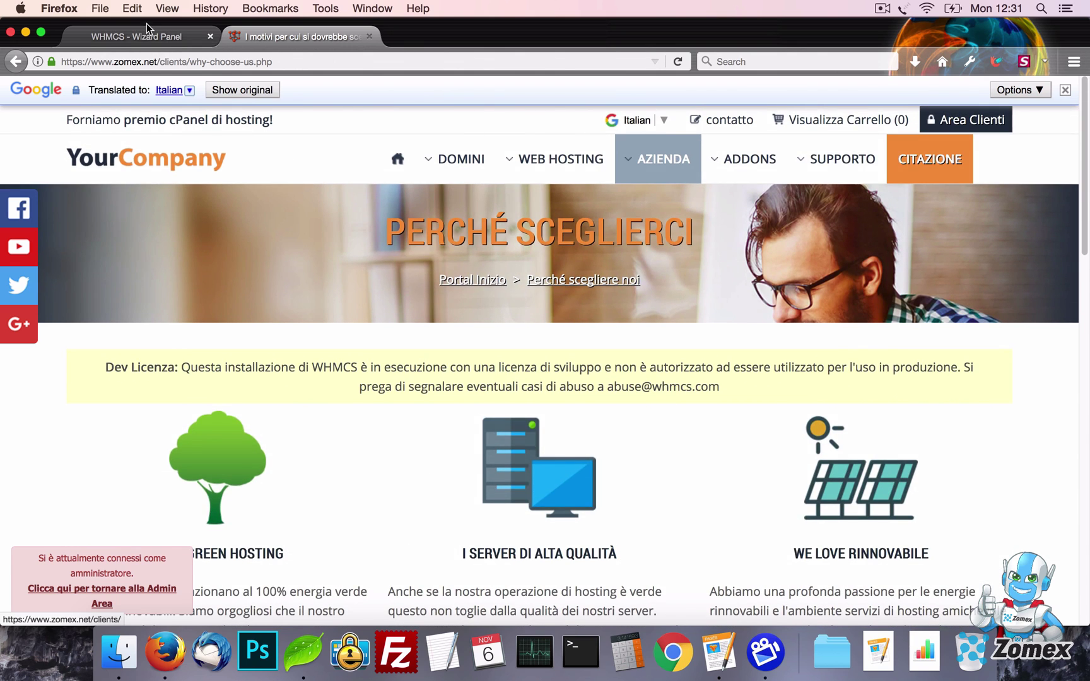
Set Multi-language support to on and save
{"action": "left_click", "coordinate": [146, 28]}
{"action": "scroll", "coordinate": [461, 175], "scroll_direction": "down", "scroll_amount": 6}
{"action": "left_click", "coordinate": [465, 134]}
{"action": "left_click", "coordinate": [458, 162]}
{"action": "scroll", "coordinate": [715, 221], "scroll_direction": "up", "scroll_amount": 5}
{"action": "left_click", "coordinate": [854, 230]}
Close the Google translation, reload the site, and switch its language to Brazilian, then English
{"action": "left_click", "coordinate": [307, 38]}
{"action": "left_click", "coordinate": [1066, 90]}
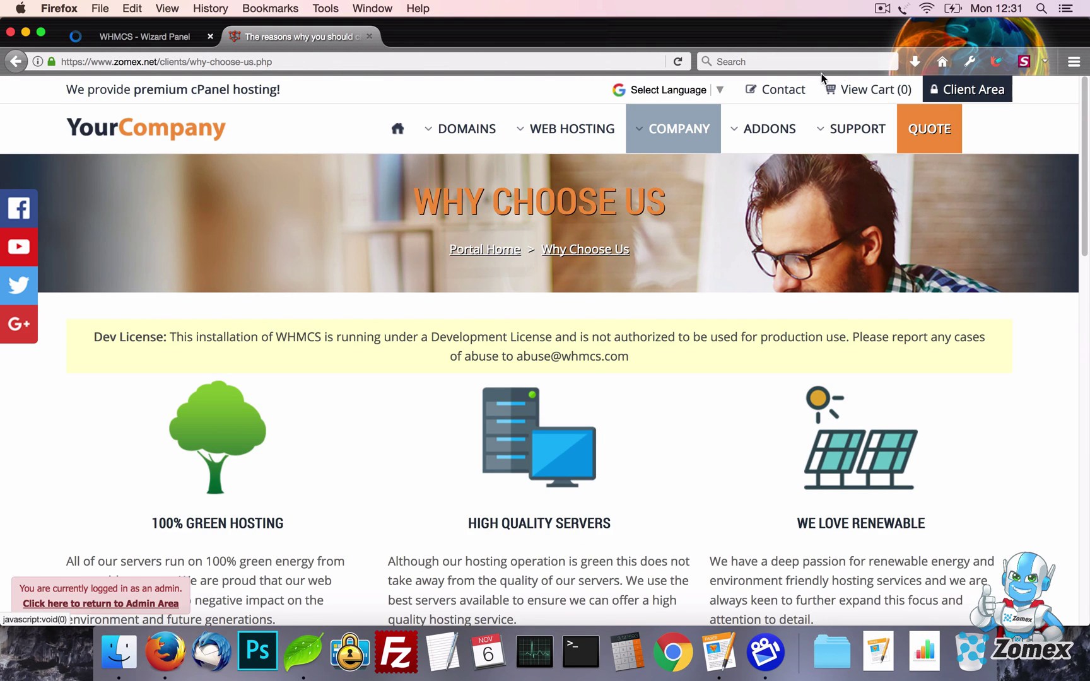
{"action": "left_click", "coordinate": [677, 61]}
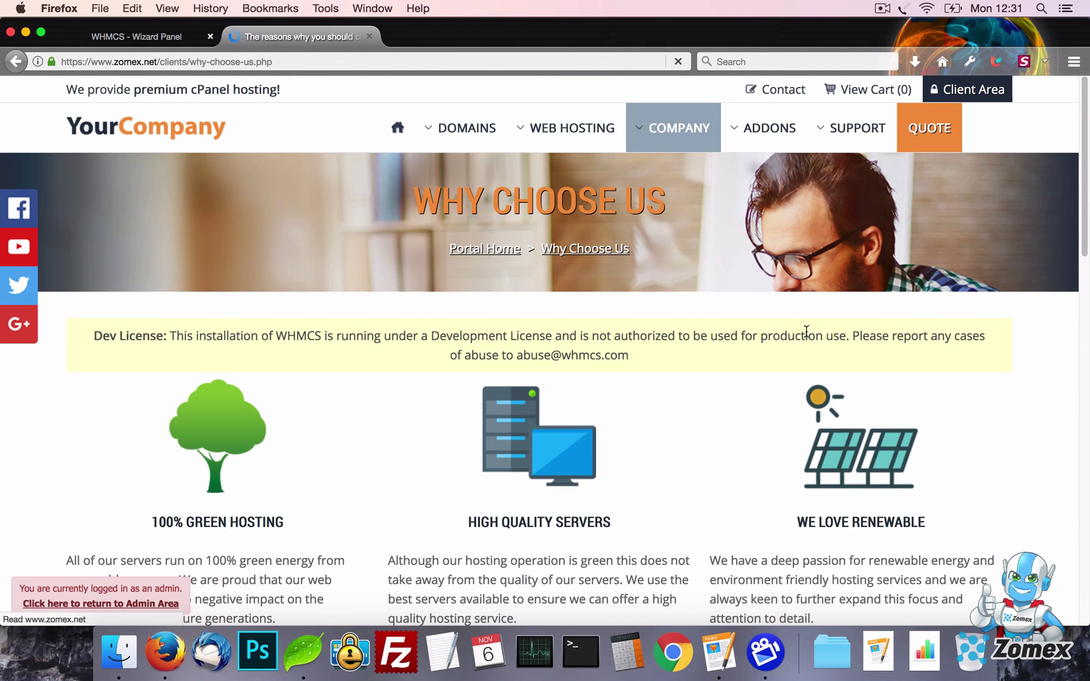
{"action": "left_click", "coordinate": [709, 90]}
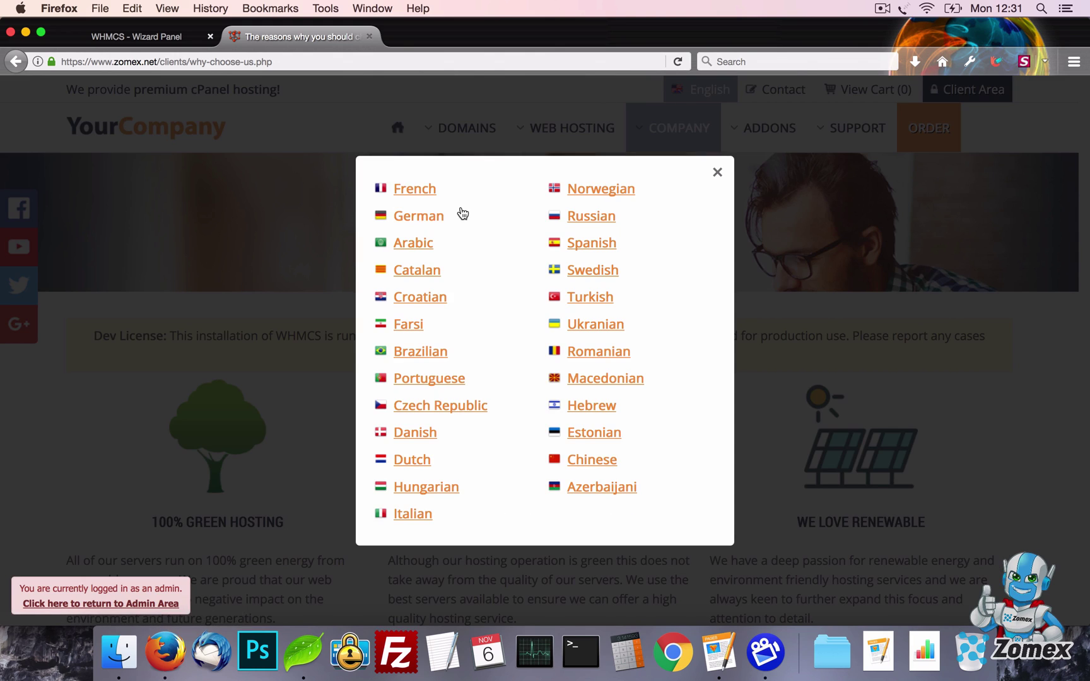
{"action": "left_click", "coordinate": [463, 354]}
{"action": "mouse_move", "coordinate": [681, 113]}
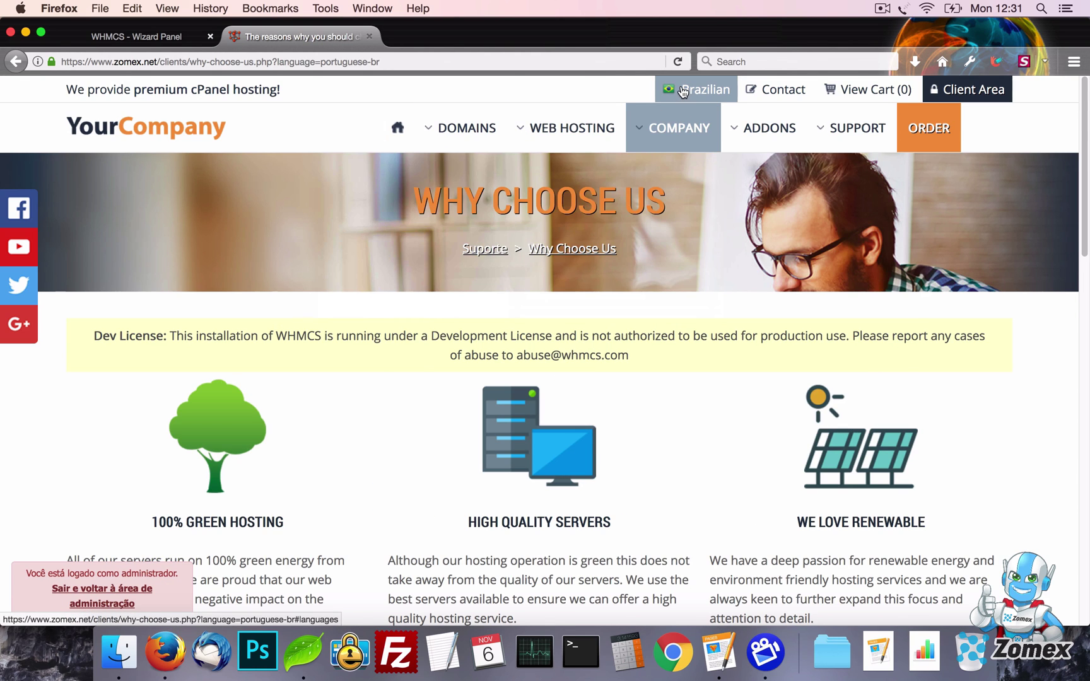
{"action": "left_click", "coordinate": [699, 89]}
{"action": "left_click", "coordinate": [417, 188]}
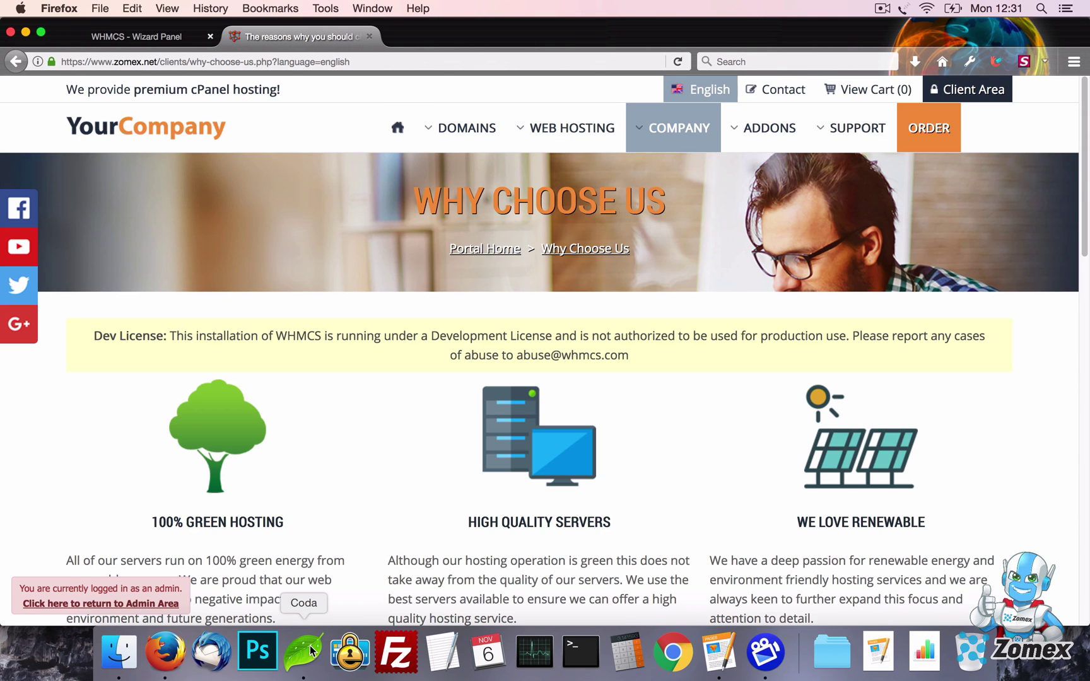
Open the language file for editing in Coda
{"action": "left_click", "coordinate": [304, 652]}
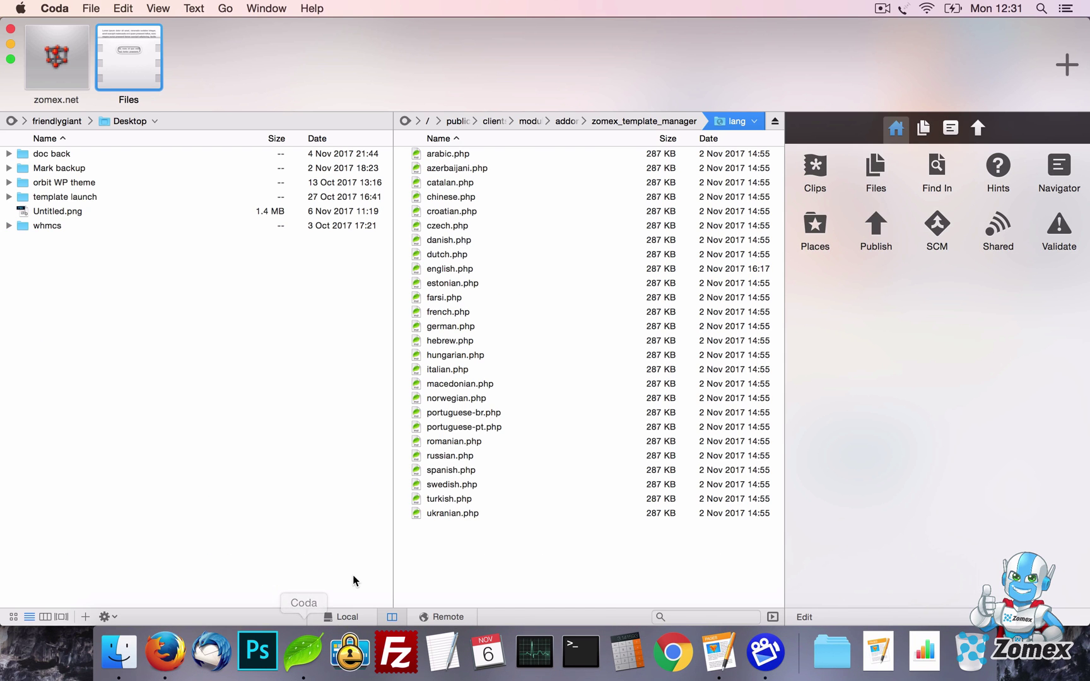
{"action": "left_click", "coordinate": [480, 285]}
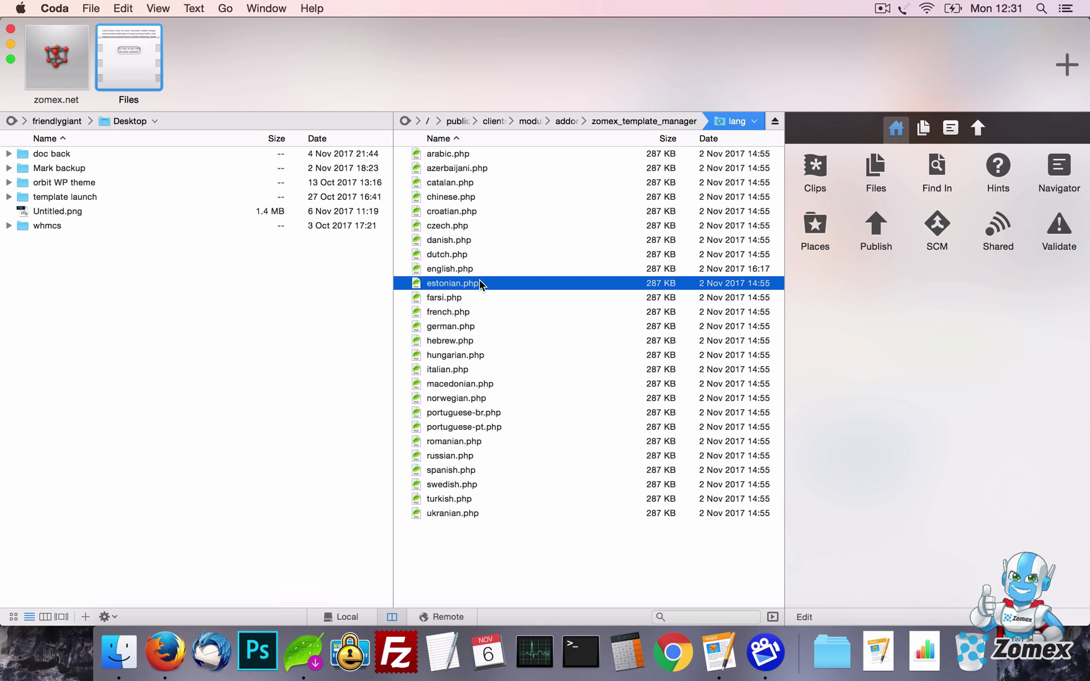
{"action": "double_click", "coordinate": [480, 283]}
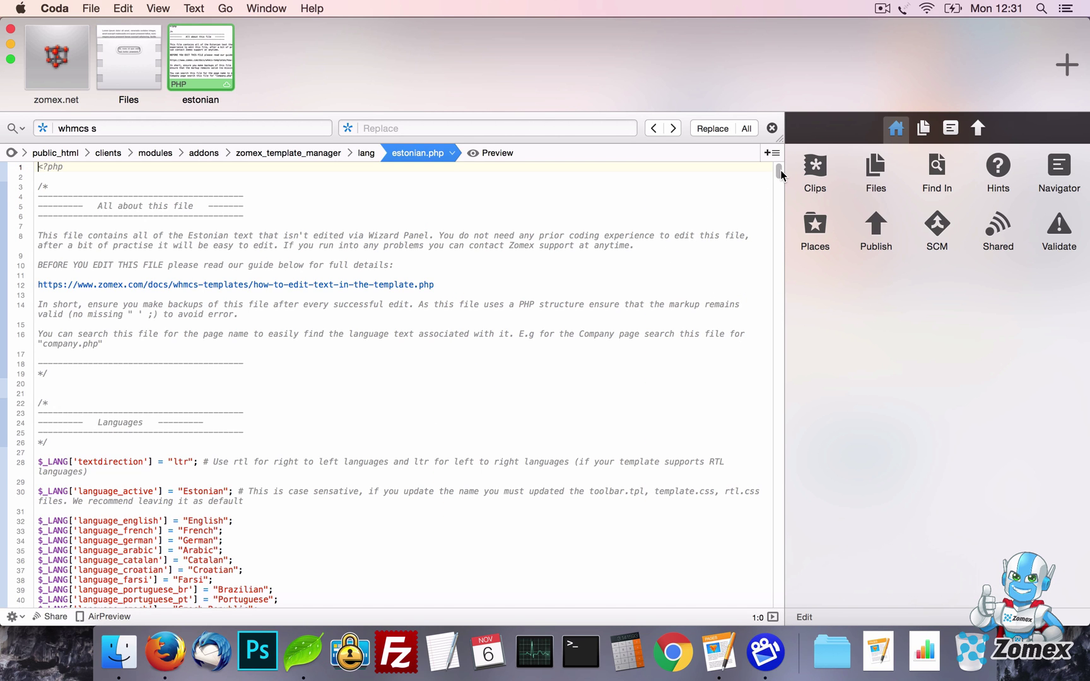
Replace the Contact label with 'Test', start replacing Client Area with 'Link 1', and save
{"action": "left_click_drag", "start_coordinate": [780, 175], "coordinate": [780, 281]}
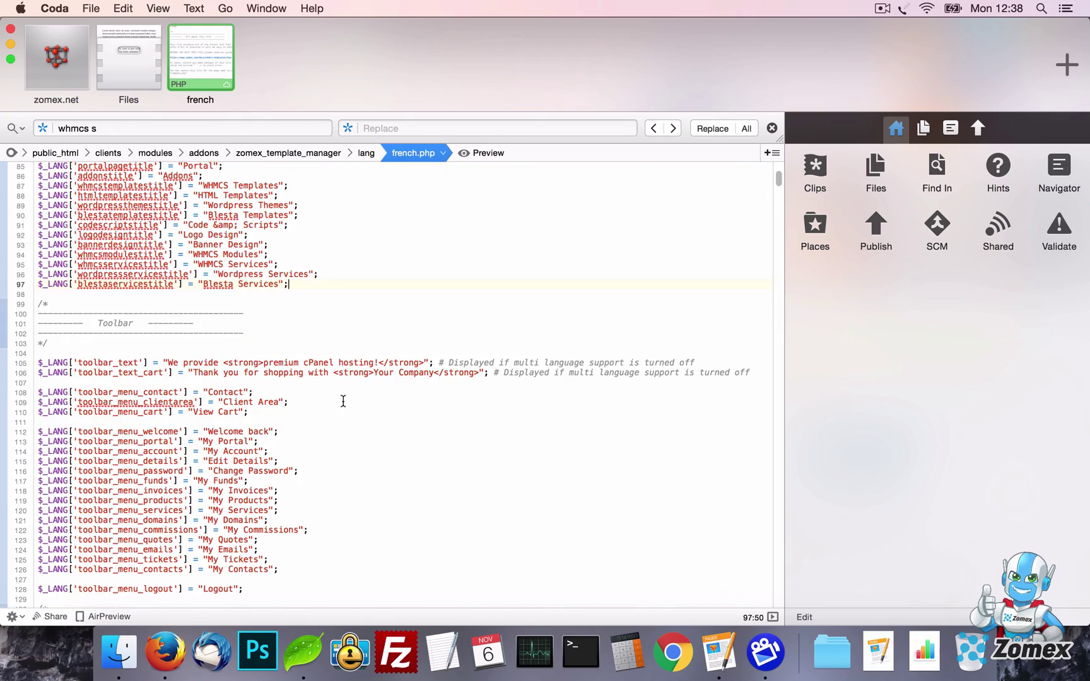
{"action": "type", "text": "Test"}
{"action": "key", "text": "shift+alt+Right"}
{"action": "key", "text": "shift+alt+Right"}
{"action": "type", "text": "L"}
{"action": "key", "text": "super+s"}
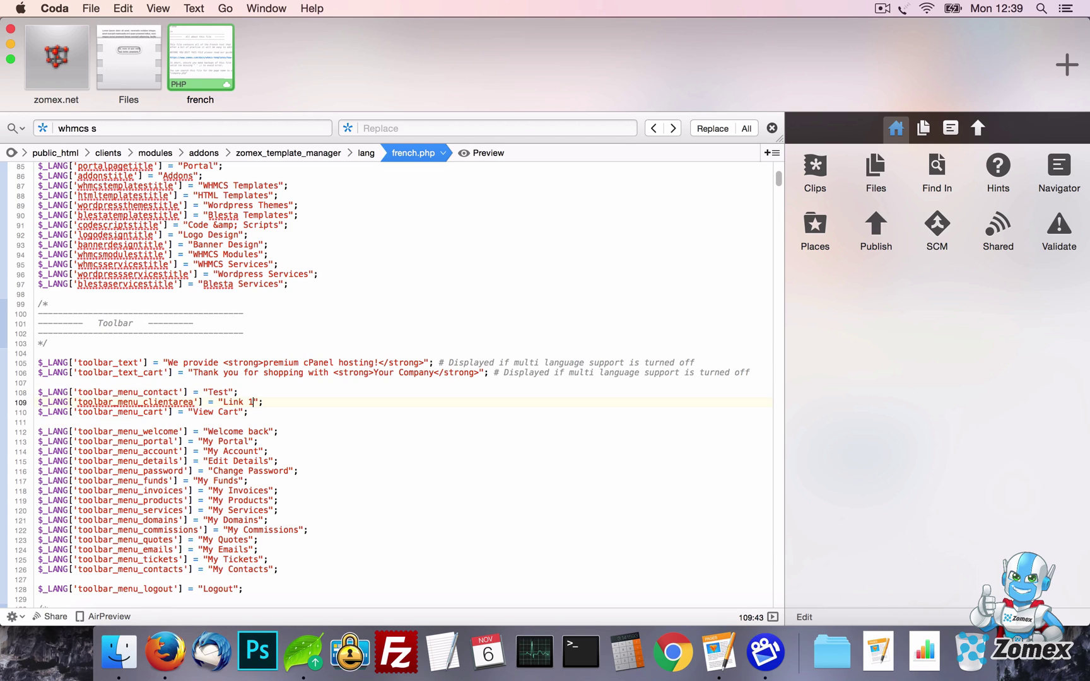
Switch the client site to French to check the relabelled links
{"action": "left_click", "coordinate": [165, 651]}
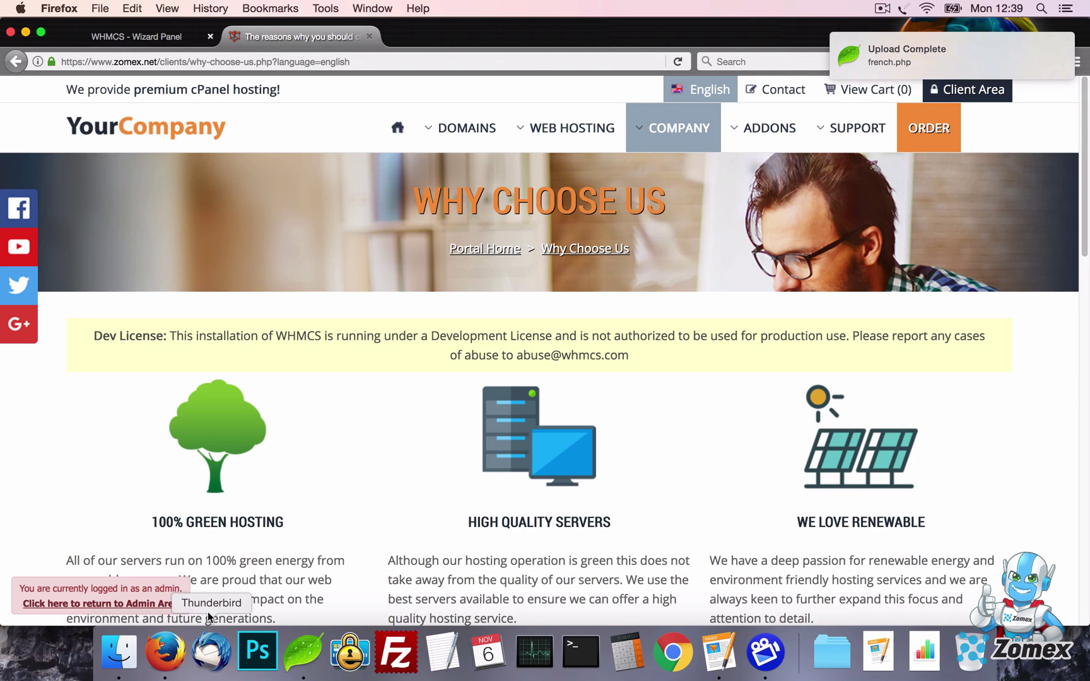
{"action": "left_click", "coordinate": [695, 91]}
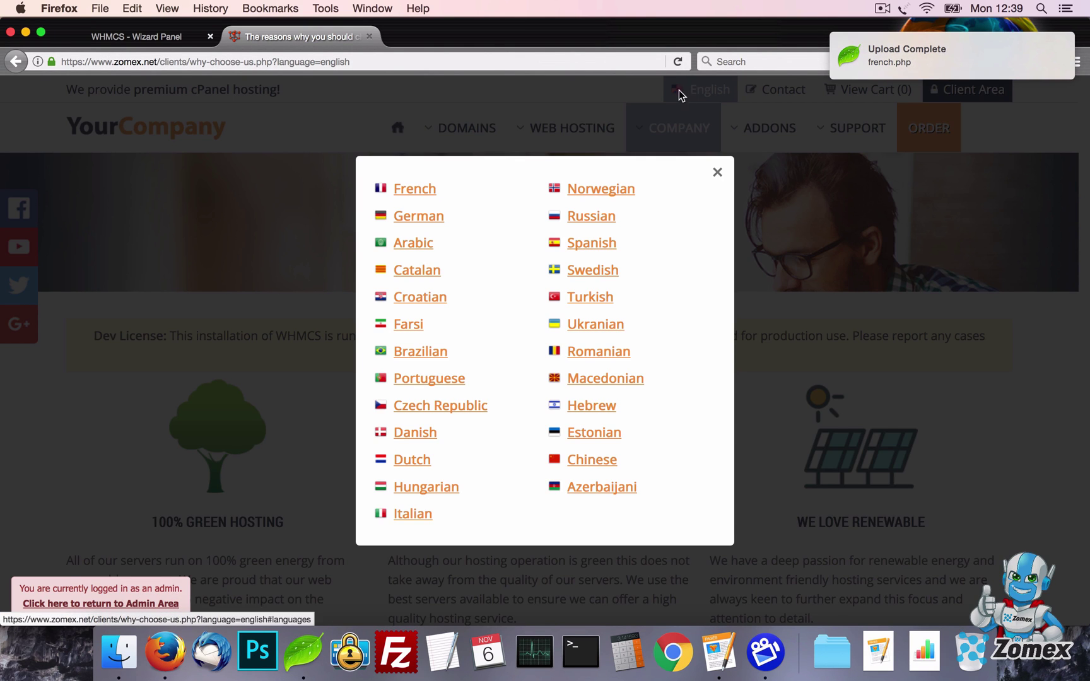
{"action": "left_click", "coordinate": [404, 188]}
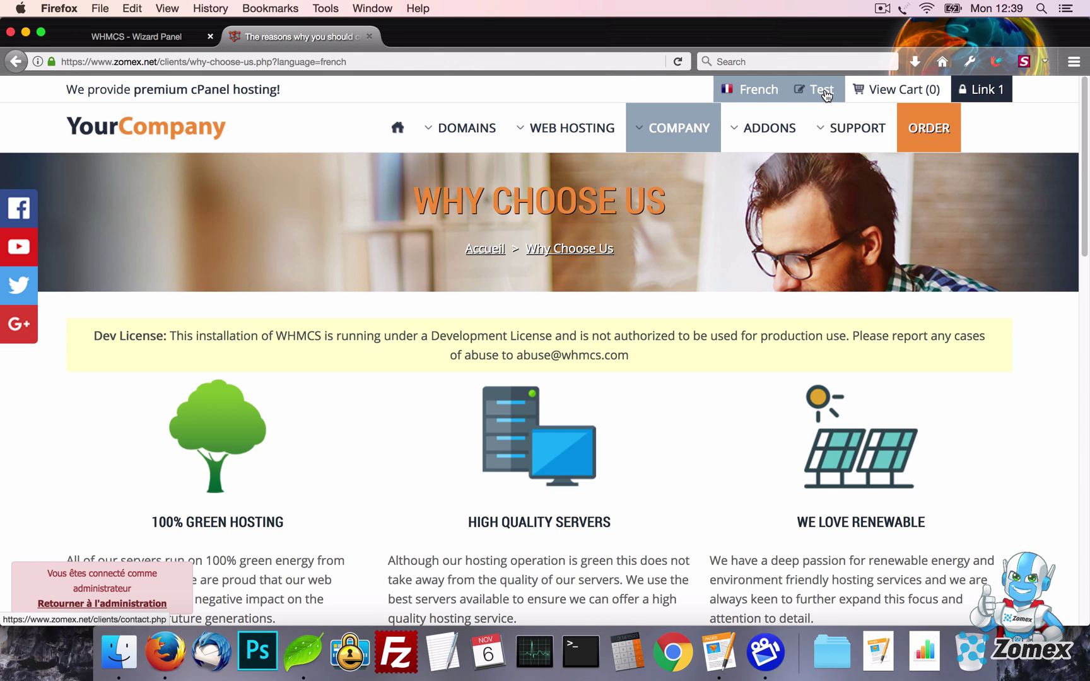
Set Multi-language support to off, save, and switch the client site back to English
{"action": "left_click", "coordinate": [136, 36]}
{"action": "scroll", "coordinate": [415, 344], "scroll_direction": "down", "scroll_amount": 5}
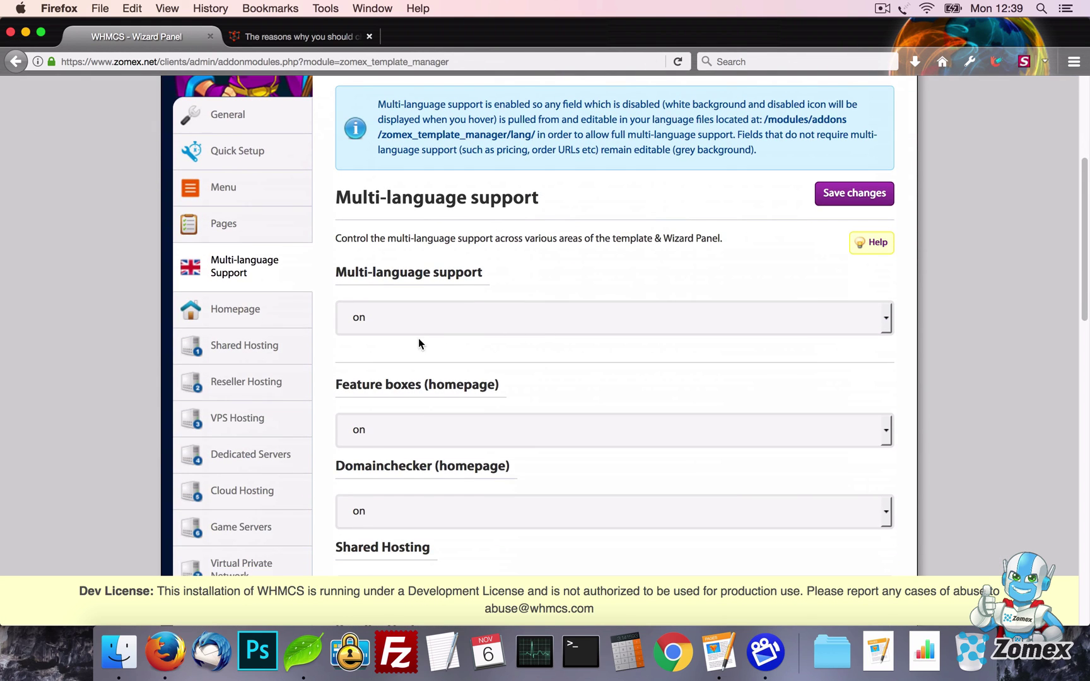
{"action": "left_click", "coordinate": [409, 329]}
{"action": "left_click", "coordinate": [402, 367]}
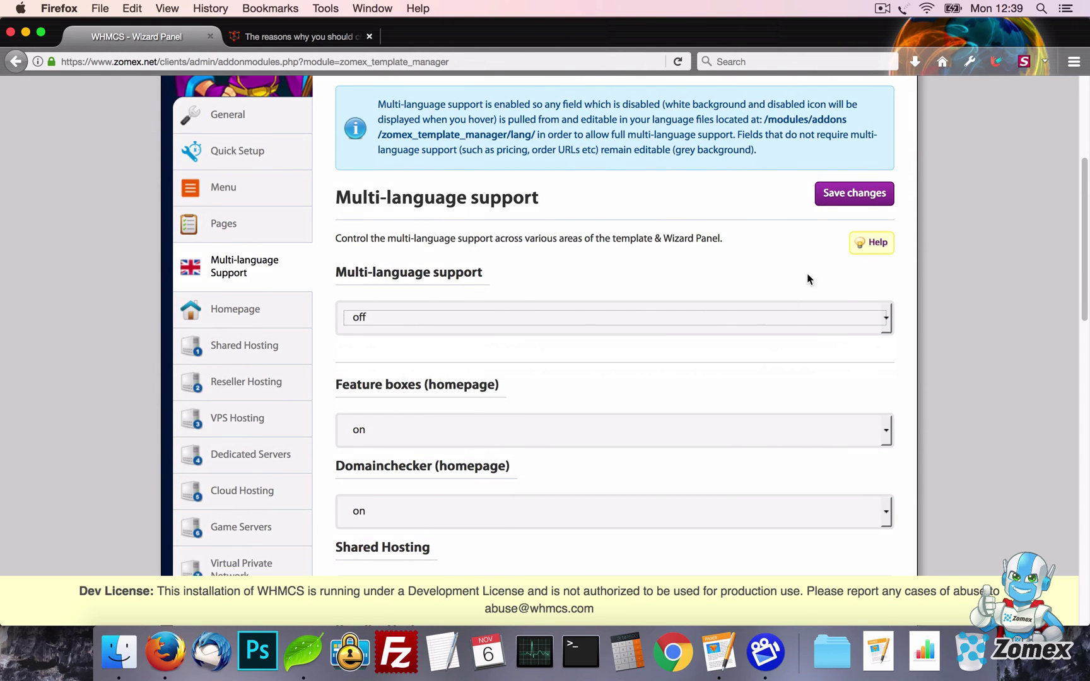
{"action": "left_click", "coordinate": [874, 198]}
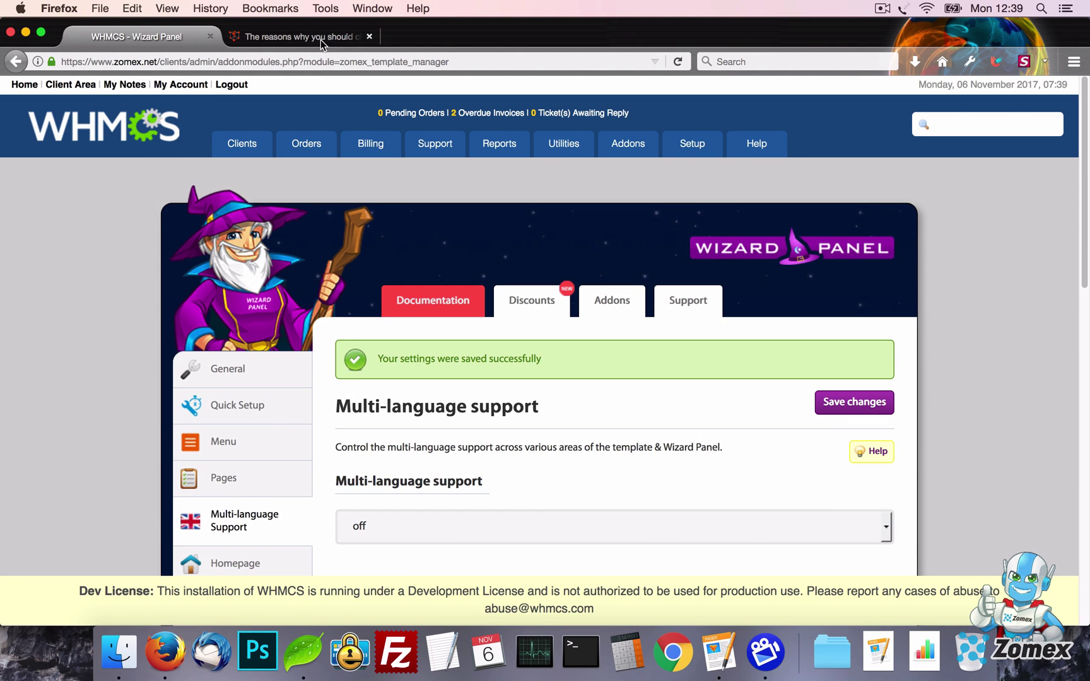
{"action": "left_click", "coordinate": [323, 36]}
{"action": "left_click", "coordinate": [753, 99]}
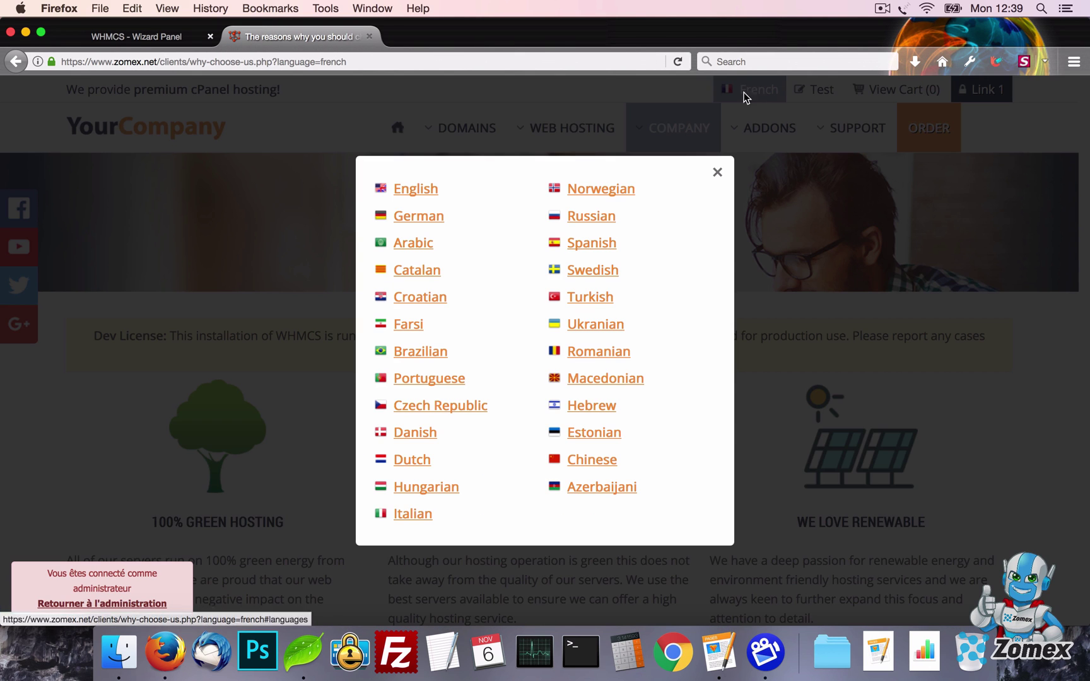
{"action": "left_click", "coordinate": [414, 188]}
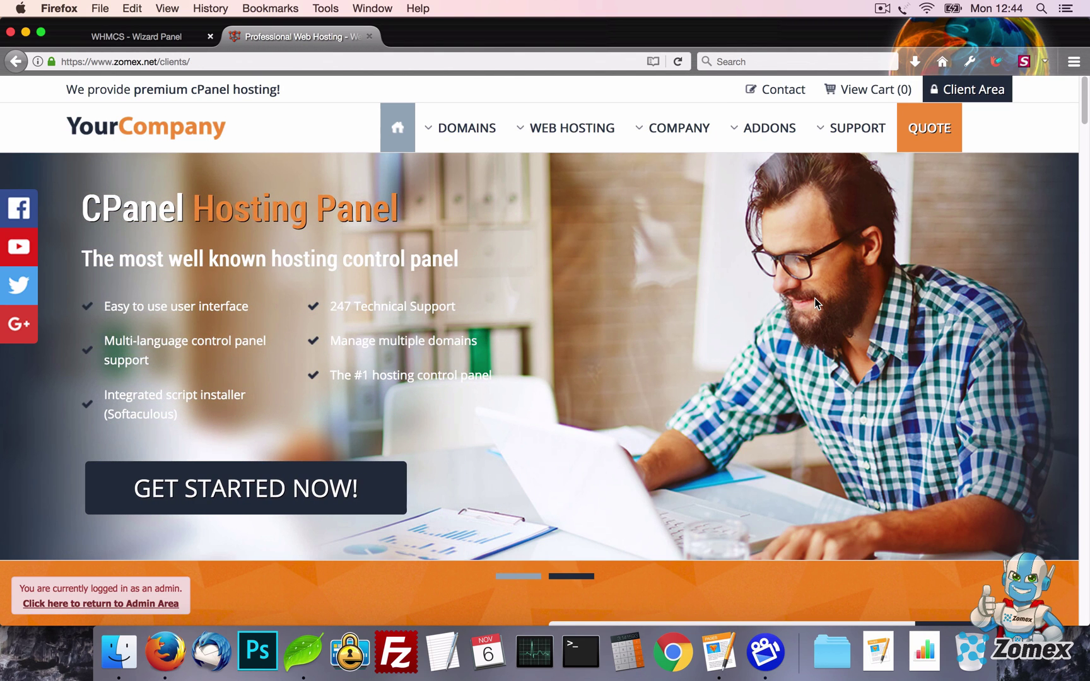
Set the homepage Slideshow to static, save, and reload the client homepage
{"action": "left_click", "coordinate": [153, 39]}
{"action": "scroll", "coordinate": [139, 272], "scroll_direction": "down", "scroll_amount": 3}
{"action": "left_click", "coordinate": [236, 358]}
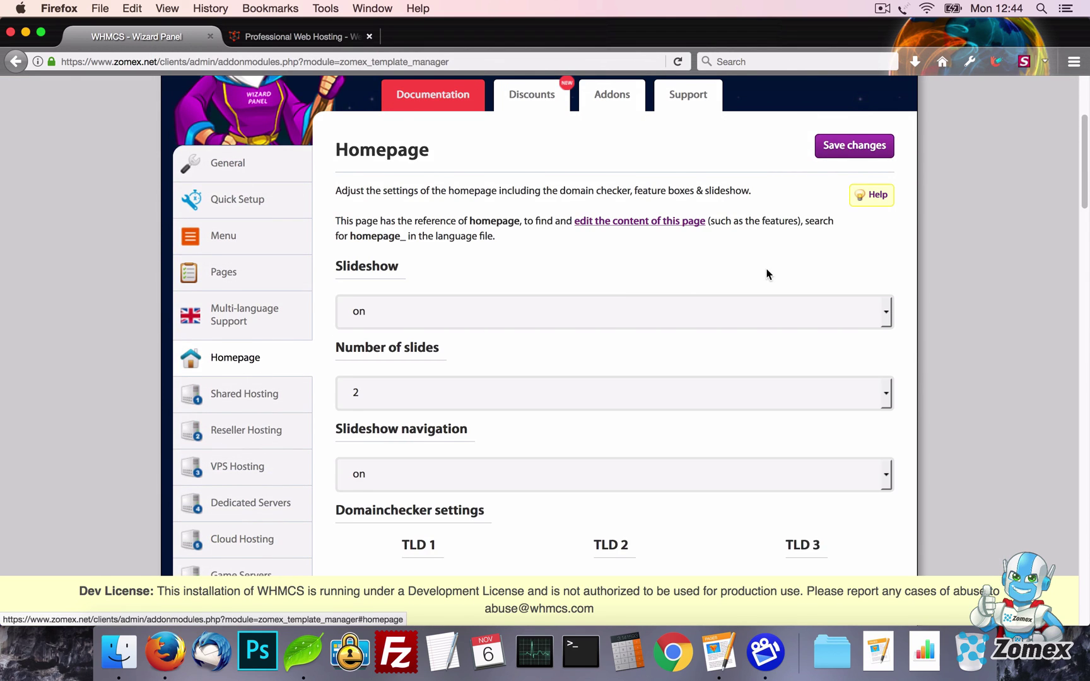
{"action": "scroll", "coordinate": [767, 274], "scroll_direction": "down", "scroll_amount": 3}
{"action": "left_click", "coordinate": [654, 197]}
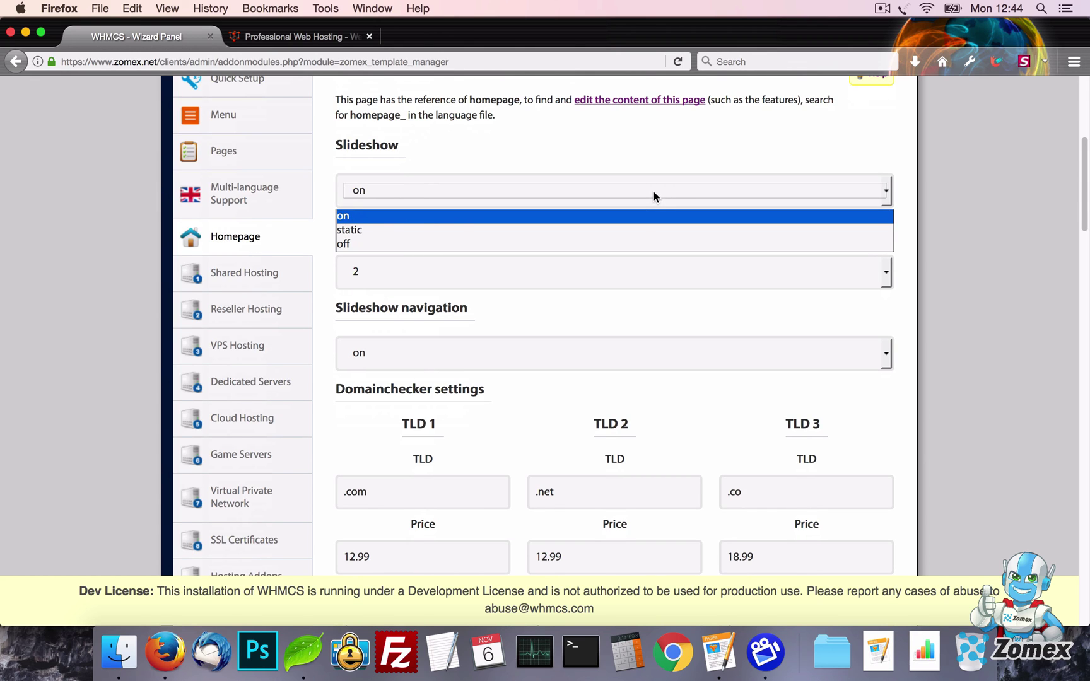
{"action": "left_click", "coordinate": [504, 230]}
{"action": "scroll", "coordinate": [806, 261], "scroll_direction": "up", "scroll_amount": 5}
{"action": "left_click", "coordinate": [831, 243]}
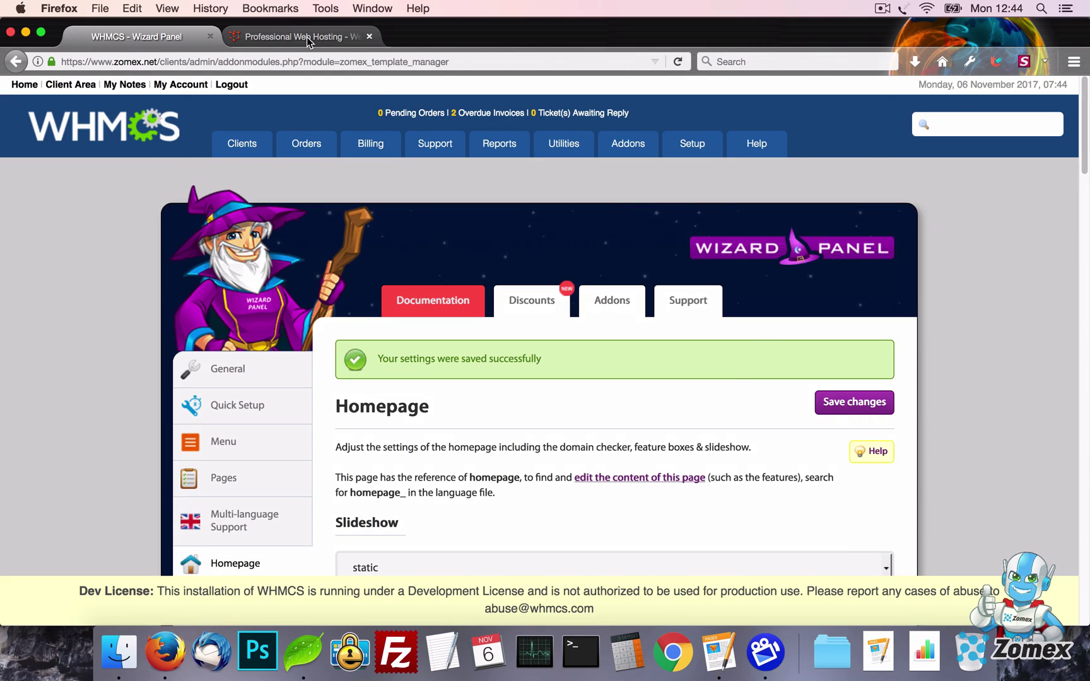
{"action": "left_click", "coordinate": [307, 36]}
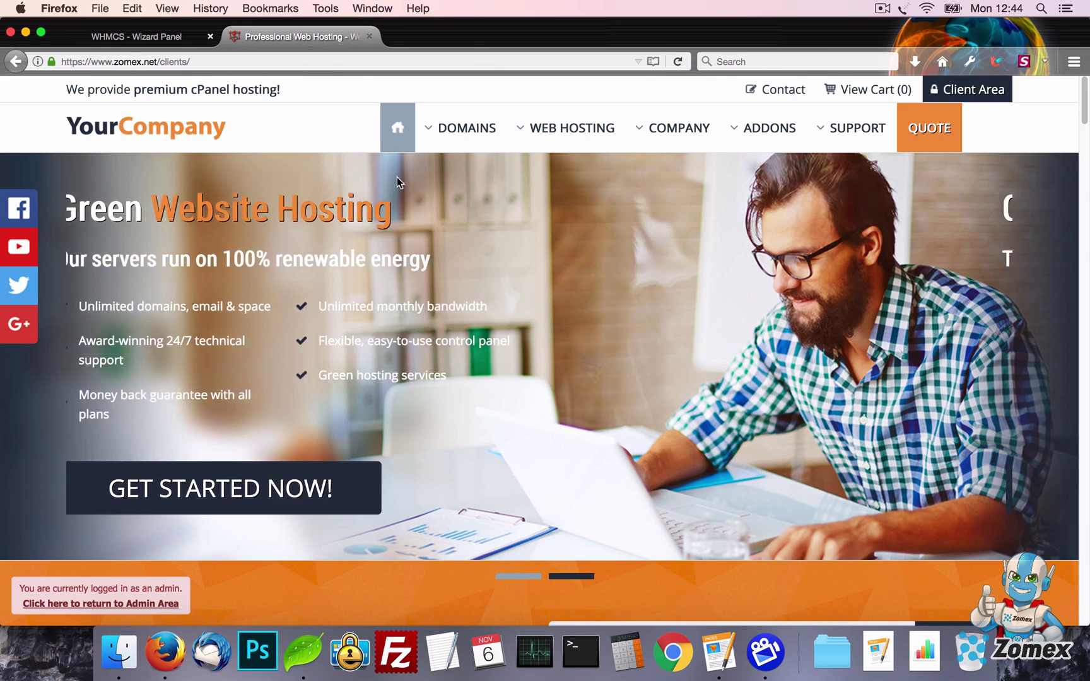
{"action": "key", "text": "super+r"}
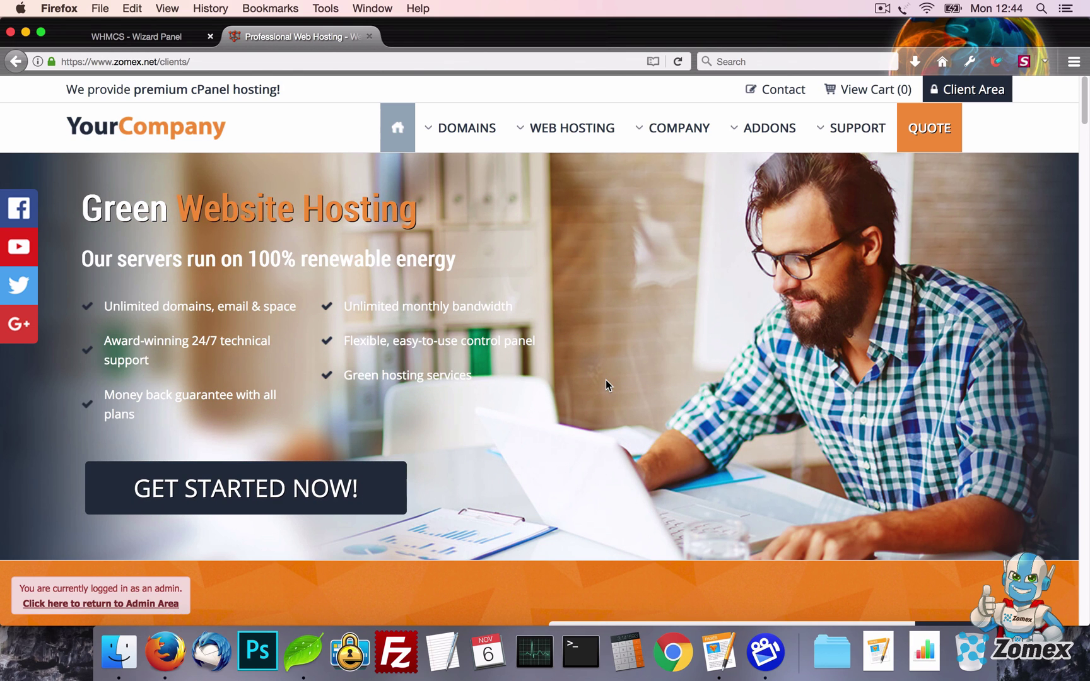
Set the Slideshow to off, save, and reload the client homepage
{"action": "left_click", "coordinate": [136, 36]}
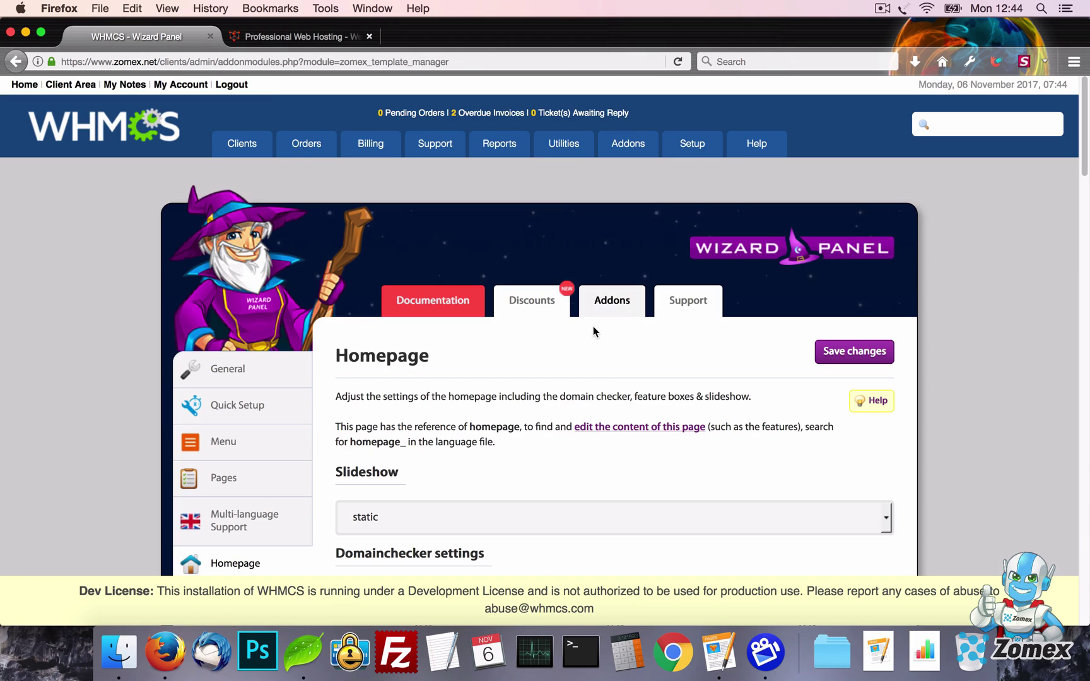
{"action": "scroll", "coordinate": [593, 328], "scroll_direction": "down", "scroll_amount": 3}
{"action": "left_click", "coordinate": [590, 318]}
{"action": "left_click", "coordinate": [577, 364]}
{"action": "left_click", "coordinate": [854, 146]}
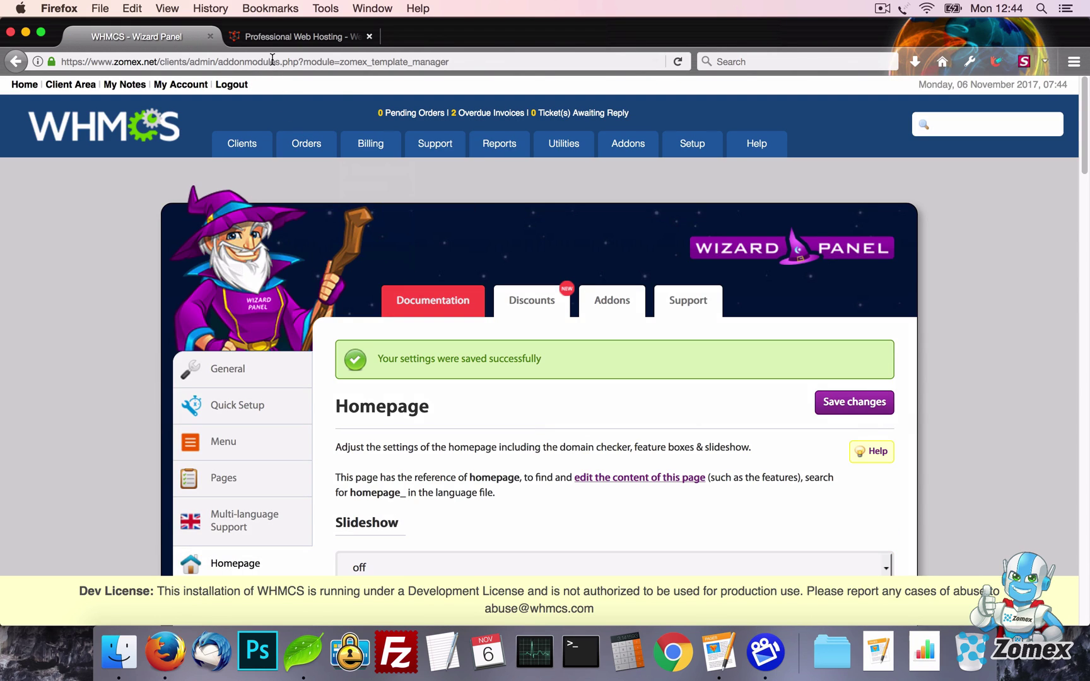
{"action": "left_click", "coordinate": [275, 38]}
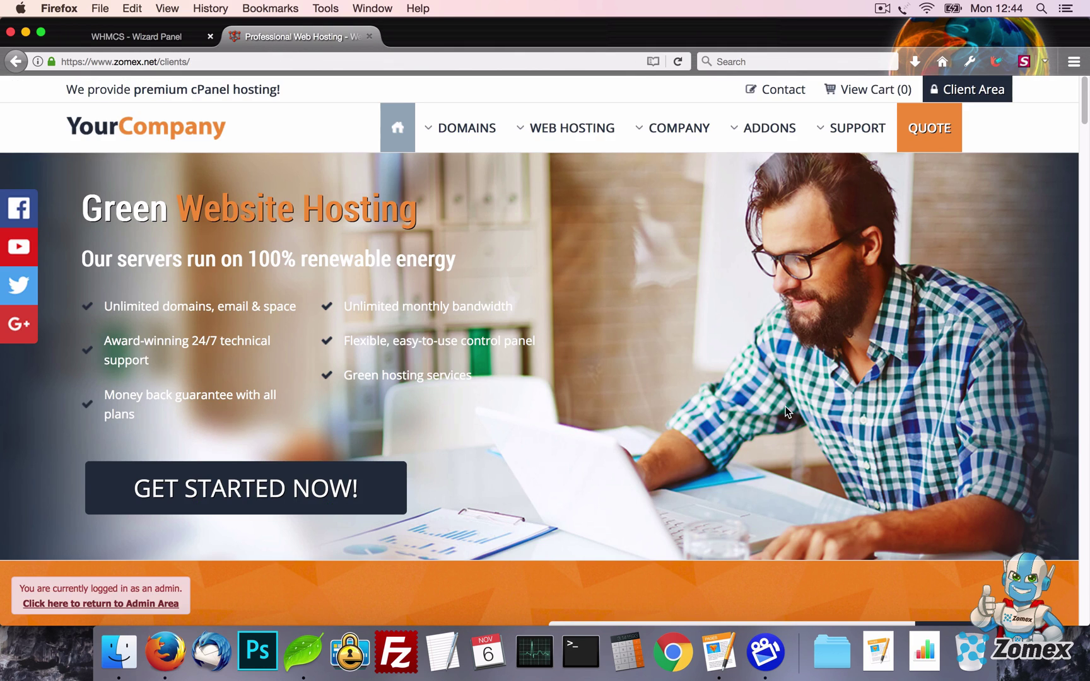
{"action": "key", "text": "super+r"}
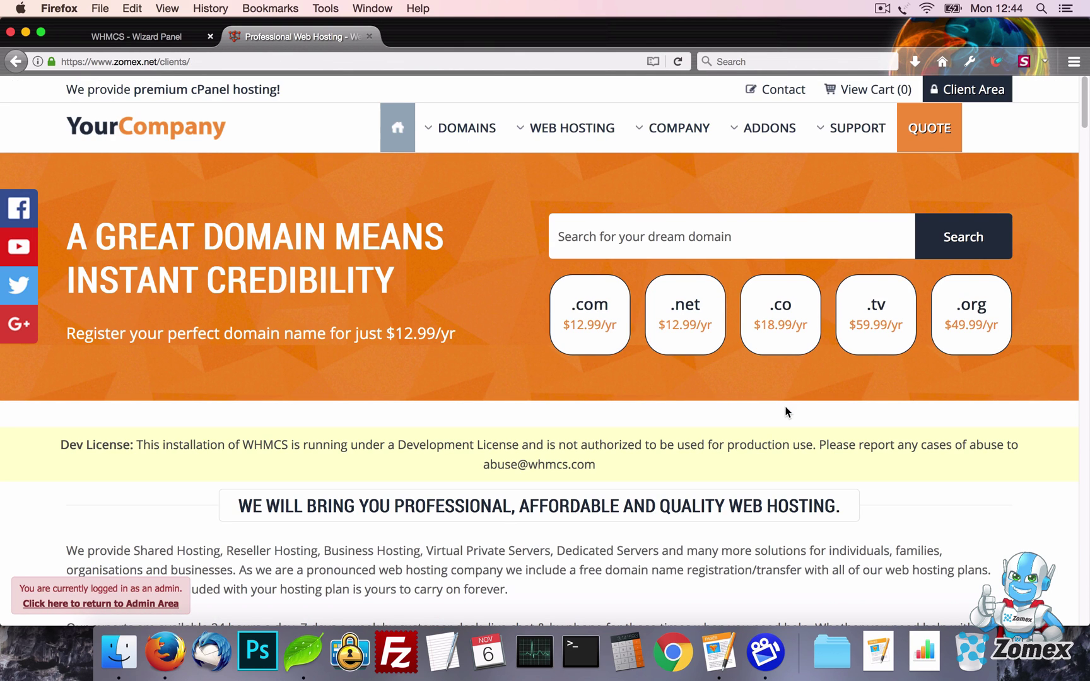
Make the first domain-checker TLD .zomex at 99.99 per mo and reload the homepage
{"action": "left_click", "coordinate": [148, 37]}
{"action": "scroll", "coordinate": [197, 266], "scroll_direction": "down", "scroll_amount": 5}
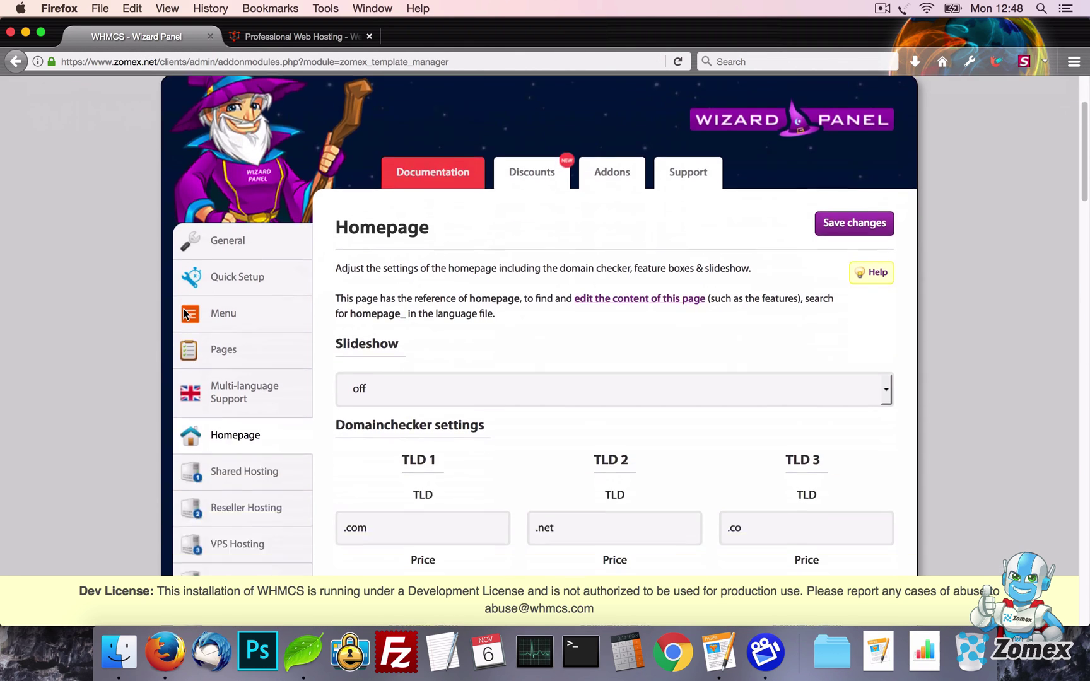
{"action": "scroll", "coordinate": [441, 358], "scroll_direction": "down", "scroll_amount": 5}
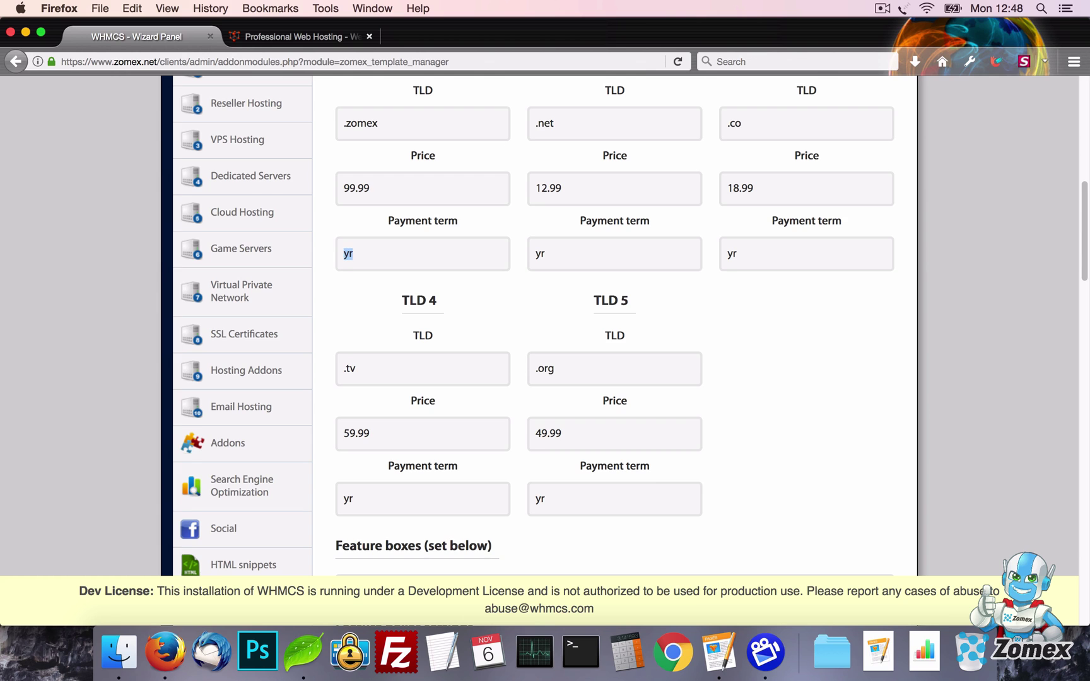
{"action": "key", "text": "Return"}
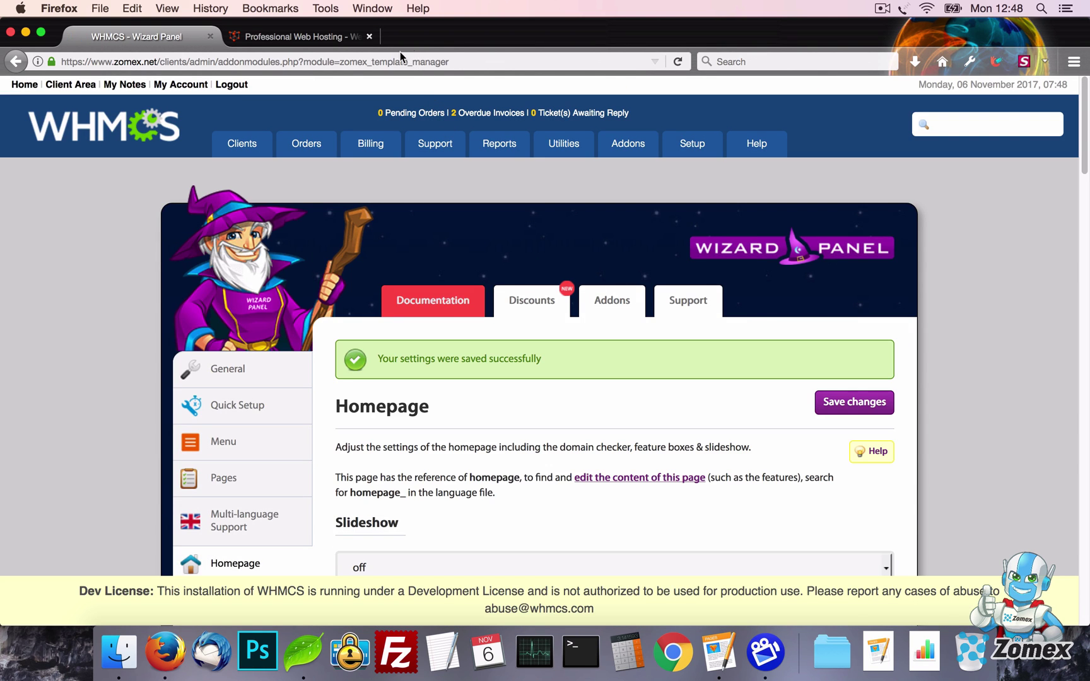
{"action": "left_click", "coordinate": [332, 38]}
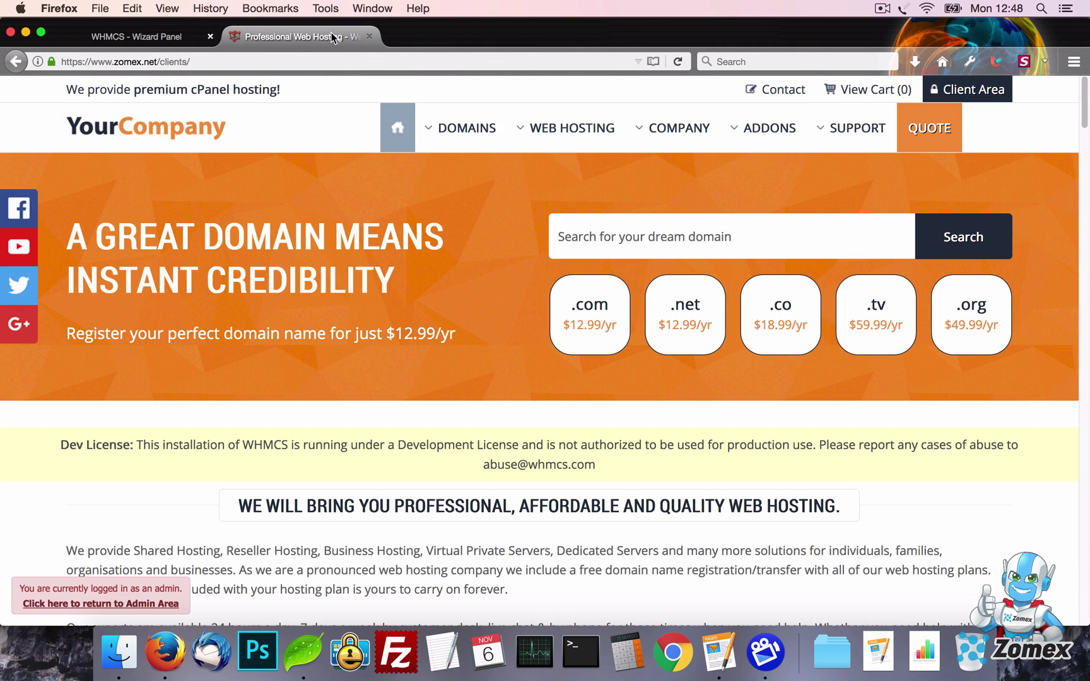
{"action": "key", "text": "super+r"}
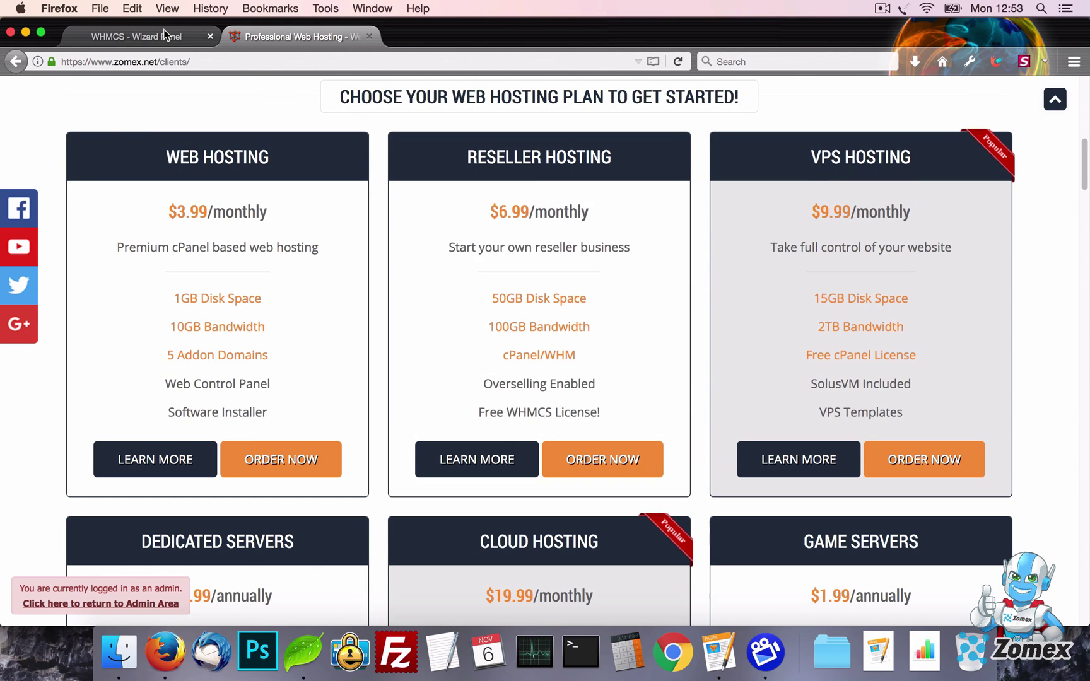
Set the homepage to show only 1 feature box and save the settings
{"action": "left_click", "coordinate": [136, 37]}
{"action": "scroll", "coordinate": [547, 386], "scroll_direction": "down", "scroll_amount": 13}
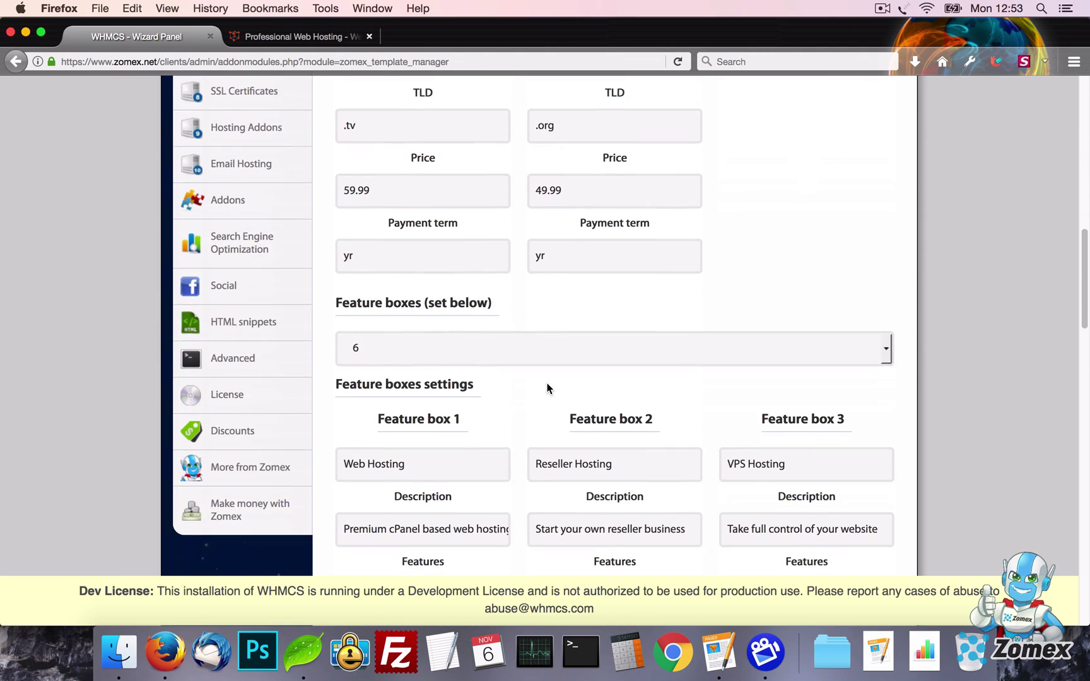
{"action": "left_click", "coordinate": [527, 311]}
{"action": "left_click", "coordinate": [530, 328]}
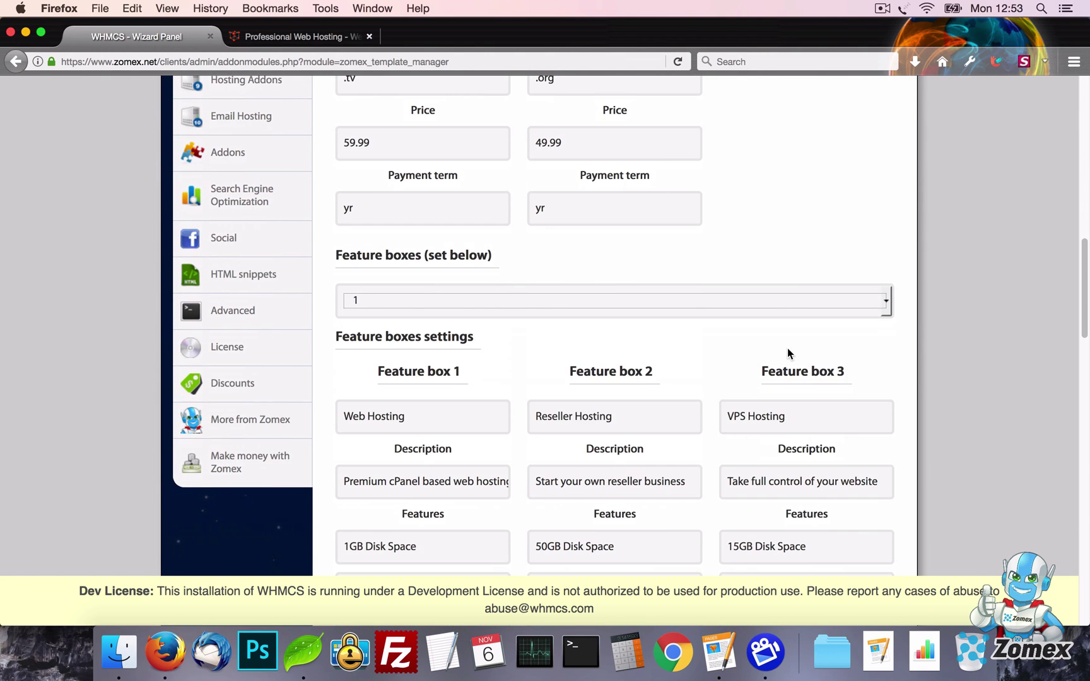
{"action": "scroll", "coordinate": [787, 349], "scroll_direction": "up", "scroll_amount": 10}
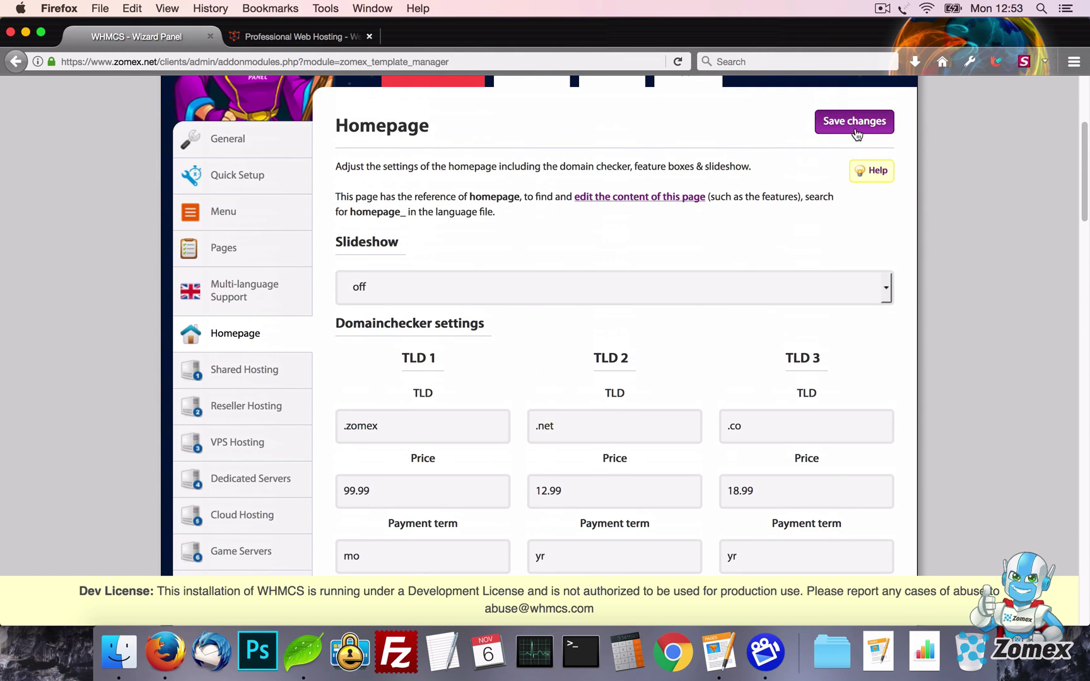
{"action": "left_click", "coordinate": [855, 132]}
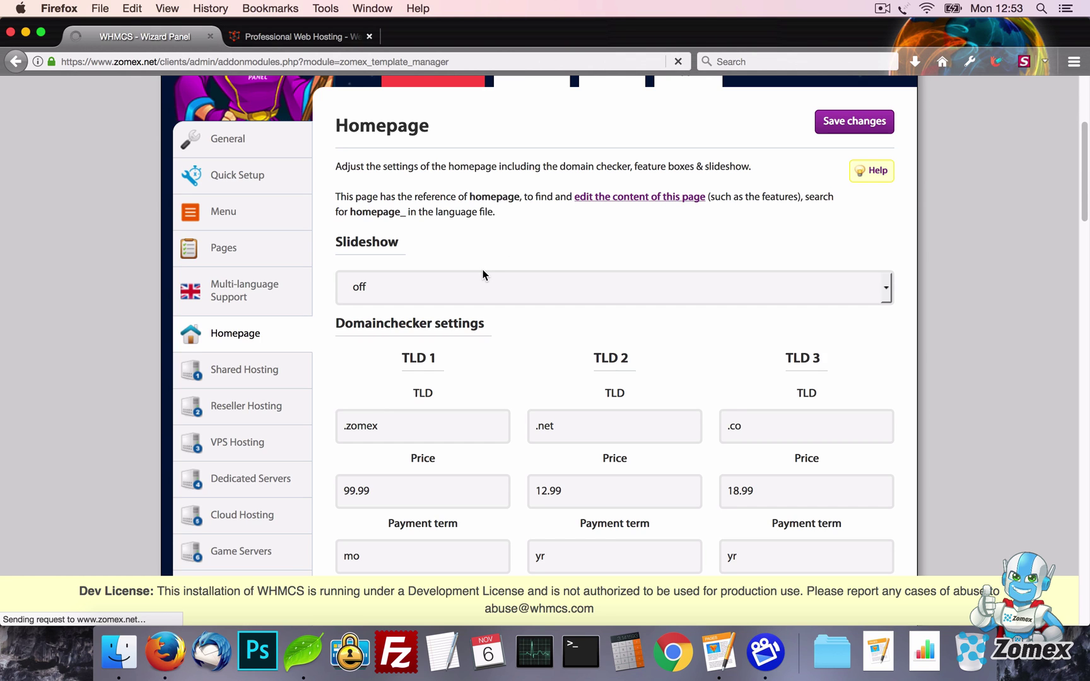
Retitle Feature box 1 to 'Example' with the description 'Desc'
{"action": "scroll", "coordinate": [525, 297], "scroll_direction": "down", "scroll_amount": 10}
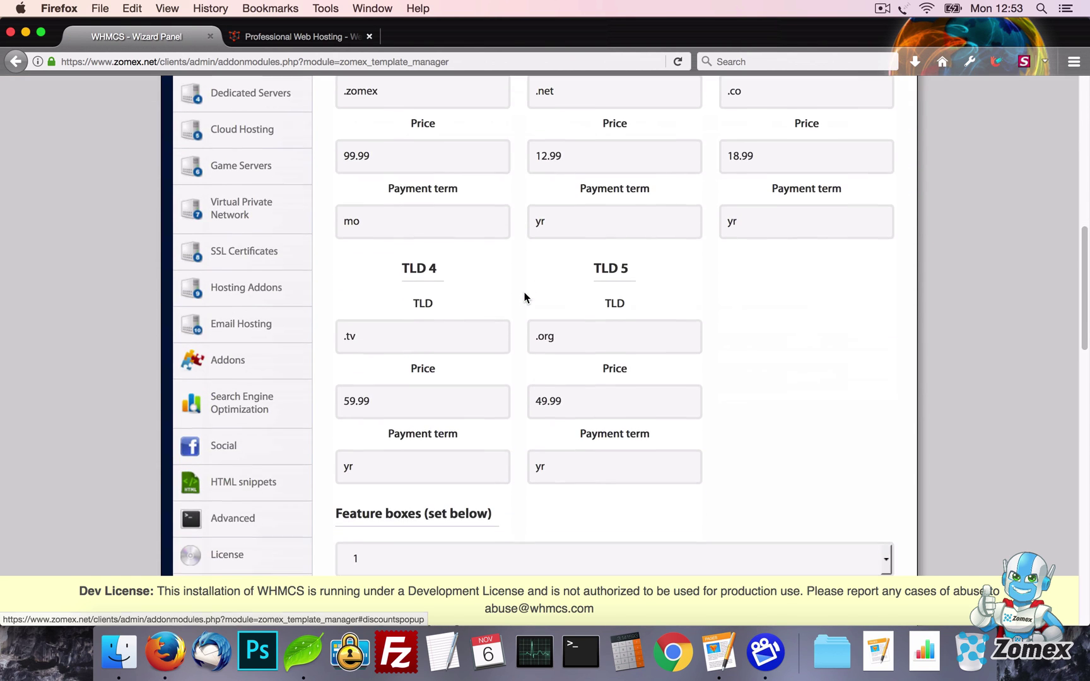
{"action": "scroll", "coordinate": [524, 297], "scroll_direction": "down", "scroll_amount": 8}
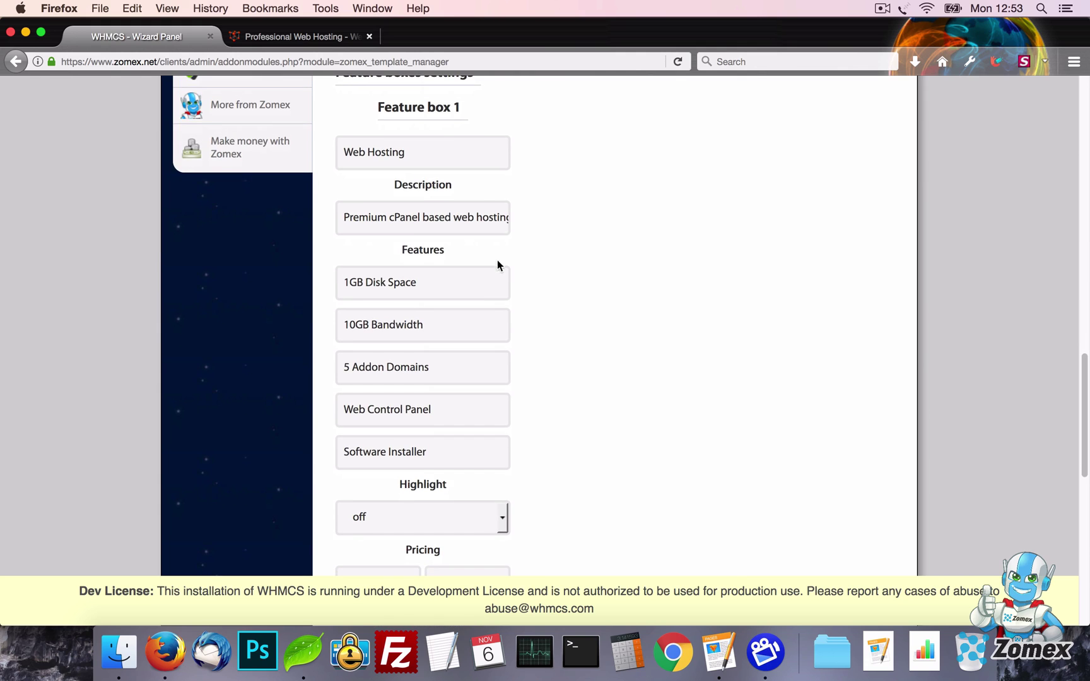
{"action": "left_click_drag", "start_coordinate": [475, 161], "coordinate": [315, 158]}
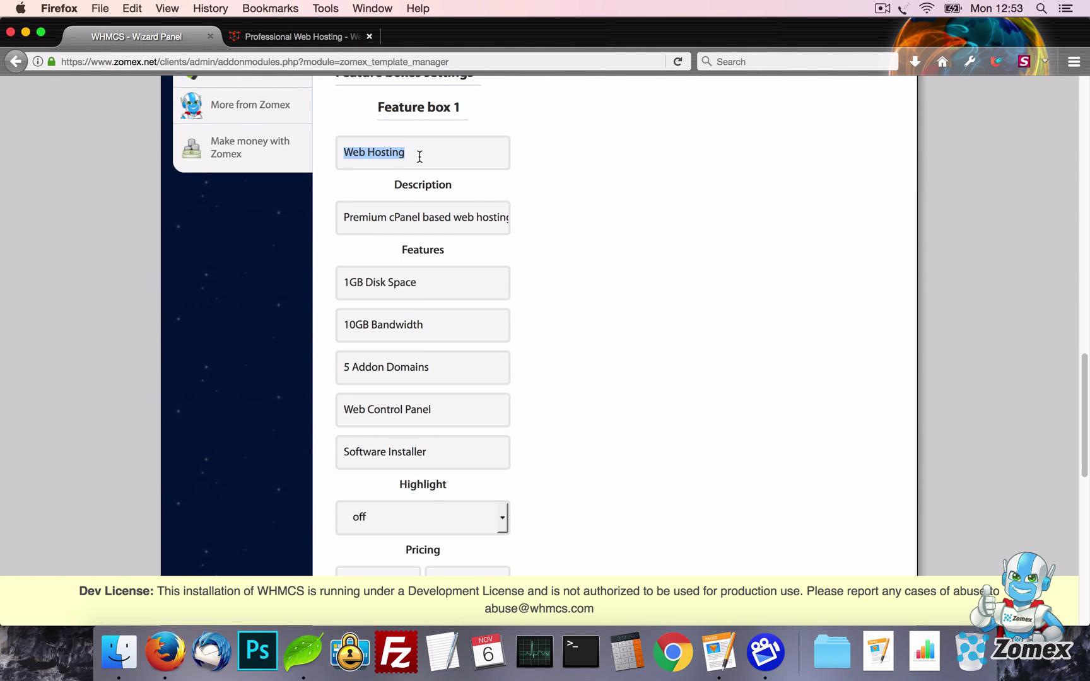
{"action": "type", "text": "Ex"}
{"action": "scroll", "coordinate": [423, 316], "scroll_direction": "down", "scroll_amount": 2}
{"action": "type", "text": "ample"}
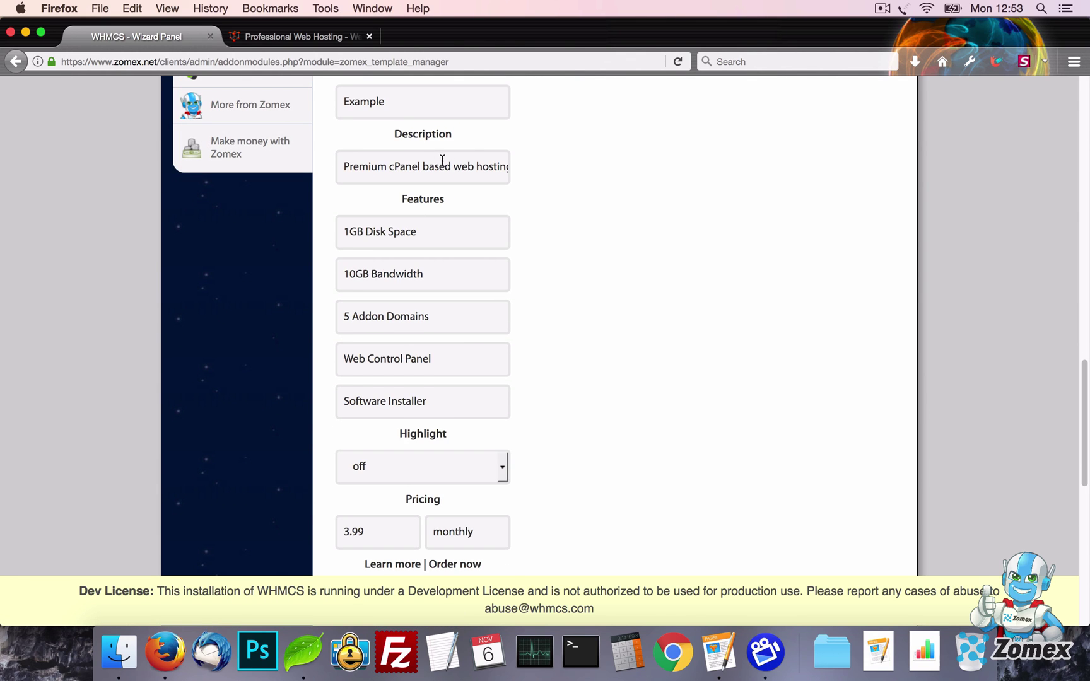
{"action": "scroll", "coordinate": [536, 267], "scroll_direction": "up", "scroll_amount": 2}
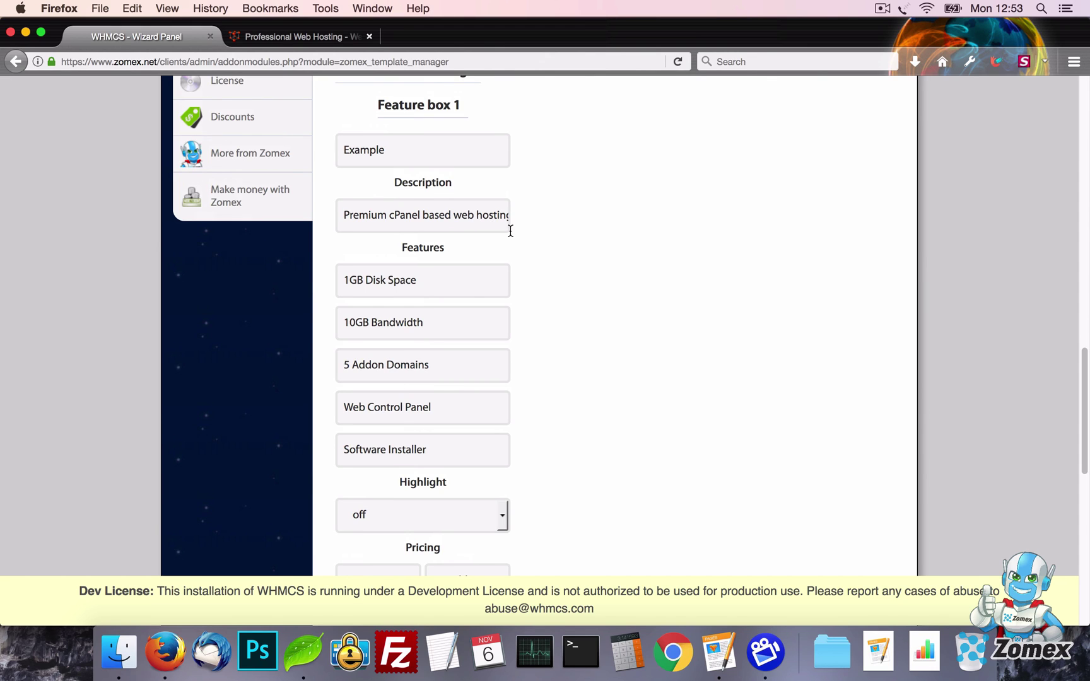
{"action": "key", "text": "Tab"}
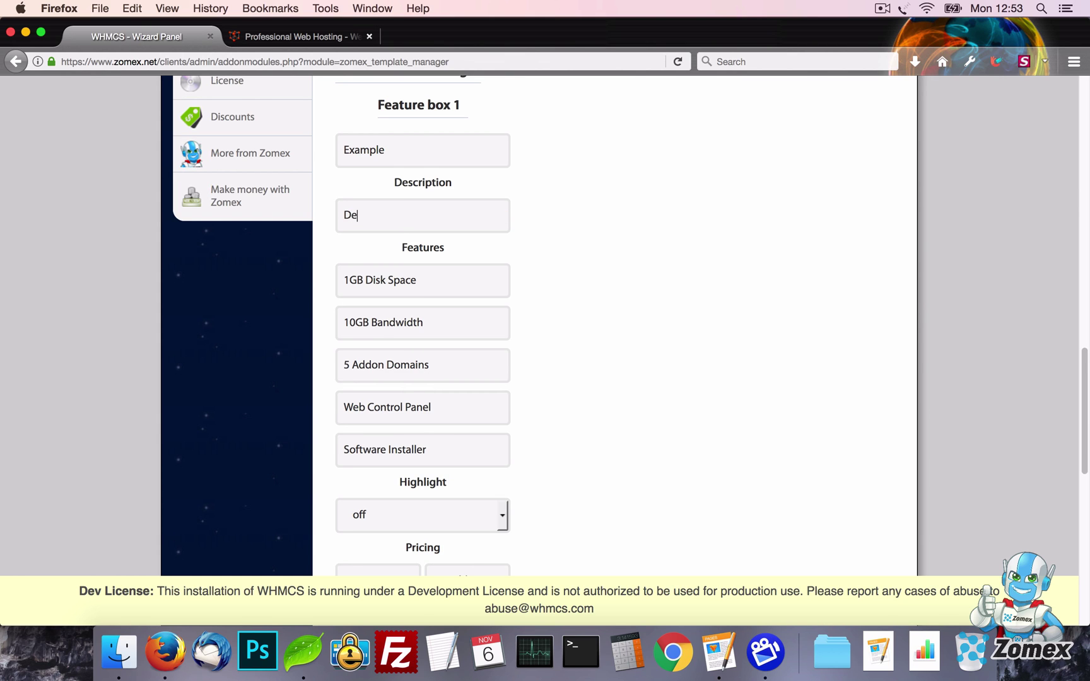
Replace Feature box 1's features with 1, 2, 3, 4 and 5
{"action": "scroll", "coordinate": [478, 265], "scroll_direction": "down", "scroll_amount": 1}
{"action": "left_click", "coordinate": [477, 258]}
{"action": "key", "text": "super+a"}
{"action": "type", "text": "1"}
{"action": "key", "text": "Tab"}
{"action": "type", "text": "2"}
{"action": "key", "text": "Tab"}
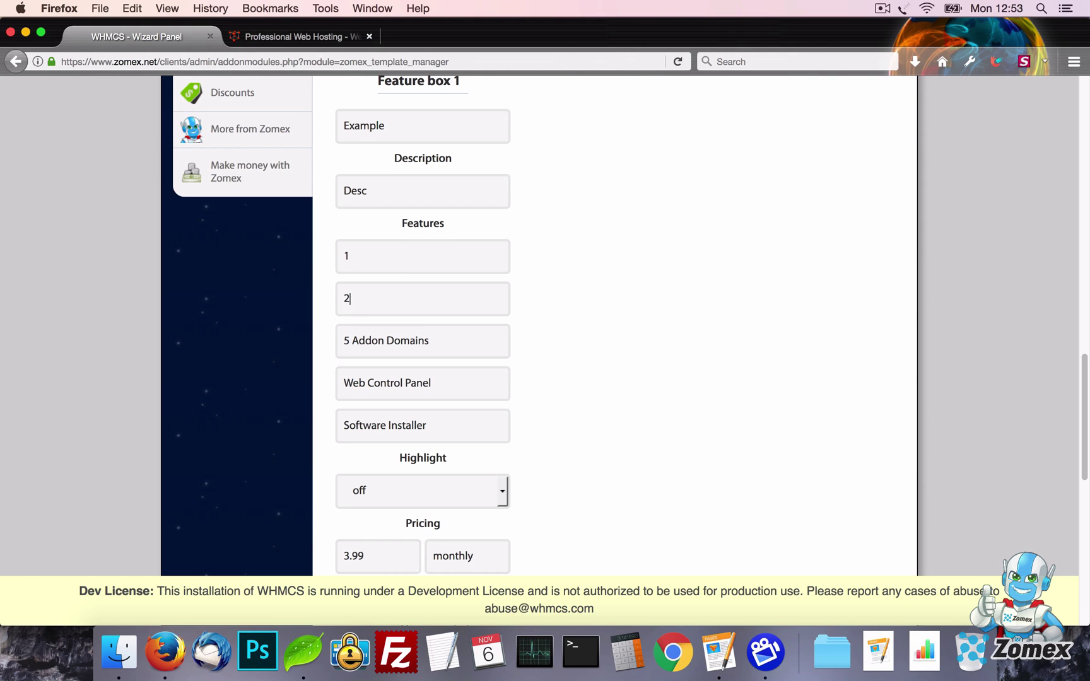
{"action": "type", "text": "3"}
{"action": "key", "text": "Tab"}
{"action": "type", "text": "4"}
{"action": "key", "text": "Tab"}
{"action": "type", "text": "5"}
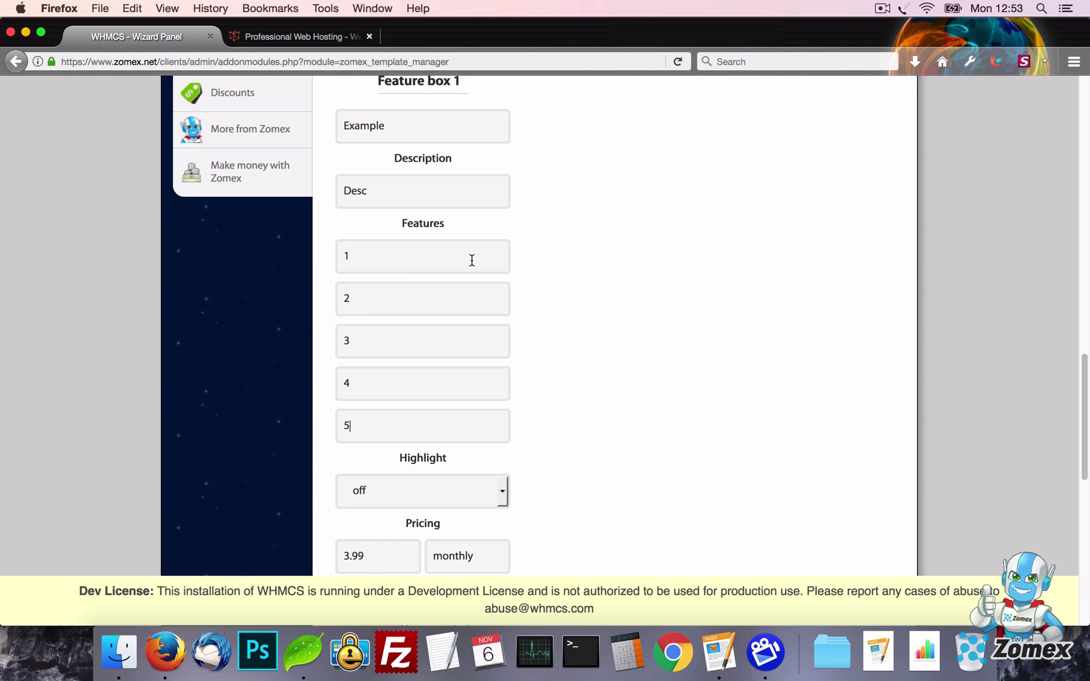
Remove 'web-hosting' from the Learn more URL, save, and reload the live site
{"action": "scroll", "coordinate": [628, 382], "scroll_direction": "down", "scroll_amount": 5}
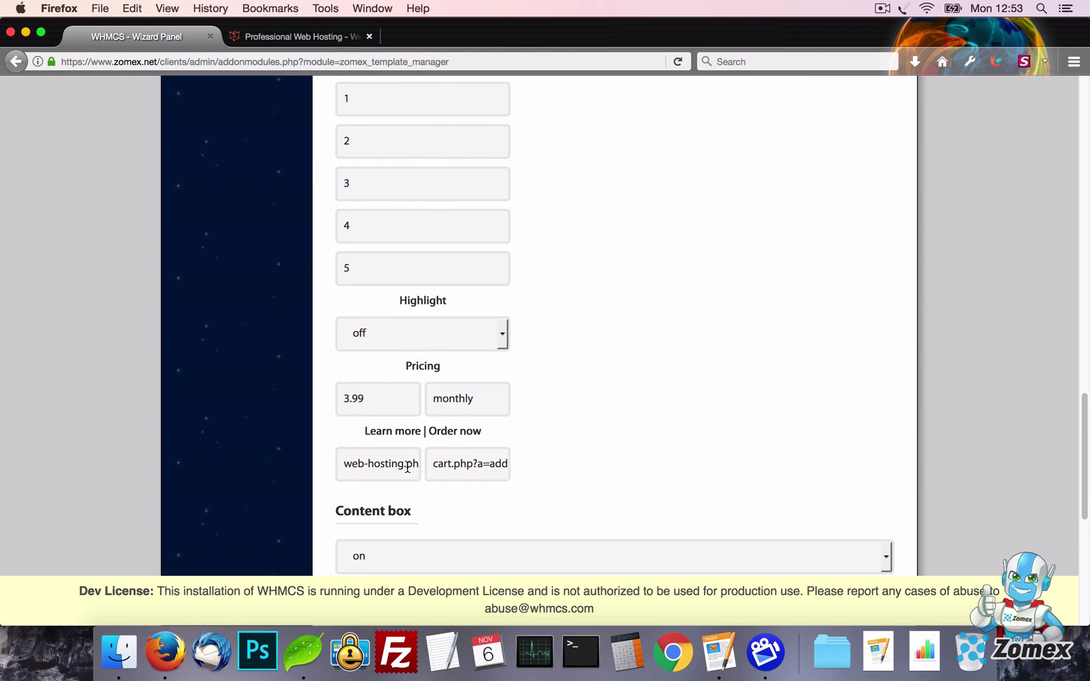
{"action": "left_click_drag", "start_coordinate": [404, 467], "coordinate": [333, 457]}
{"action": "key", "text": "BackSpace"}
{"action": "key", "text": "Return"}
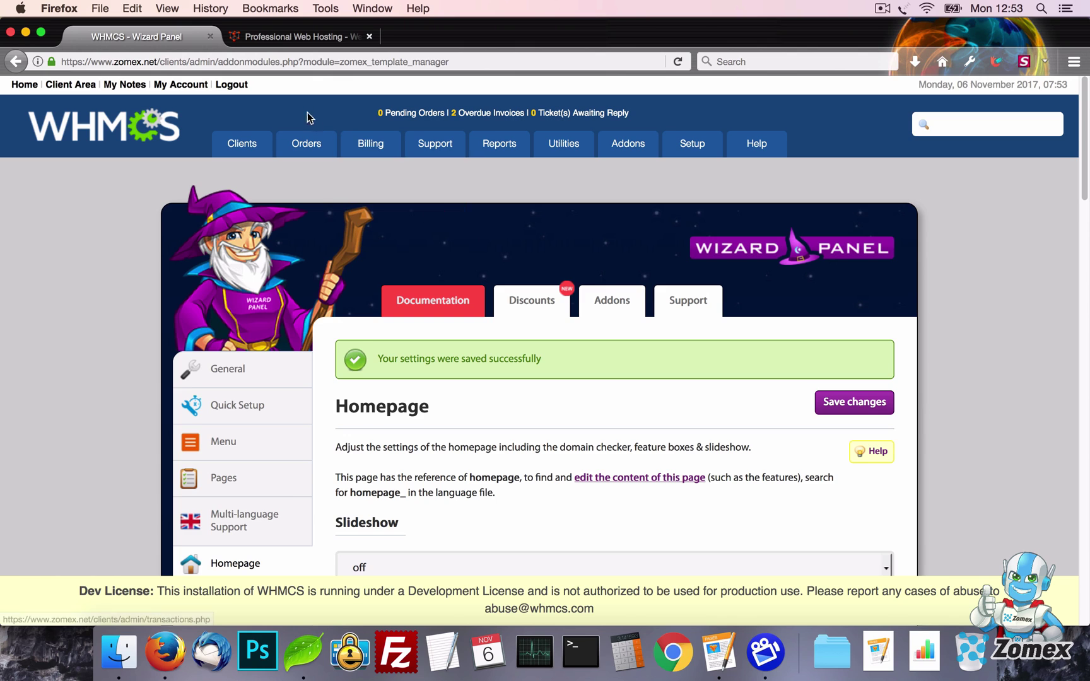
{"action": "left_click", "coordinate": [297, 36]}
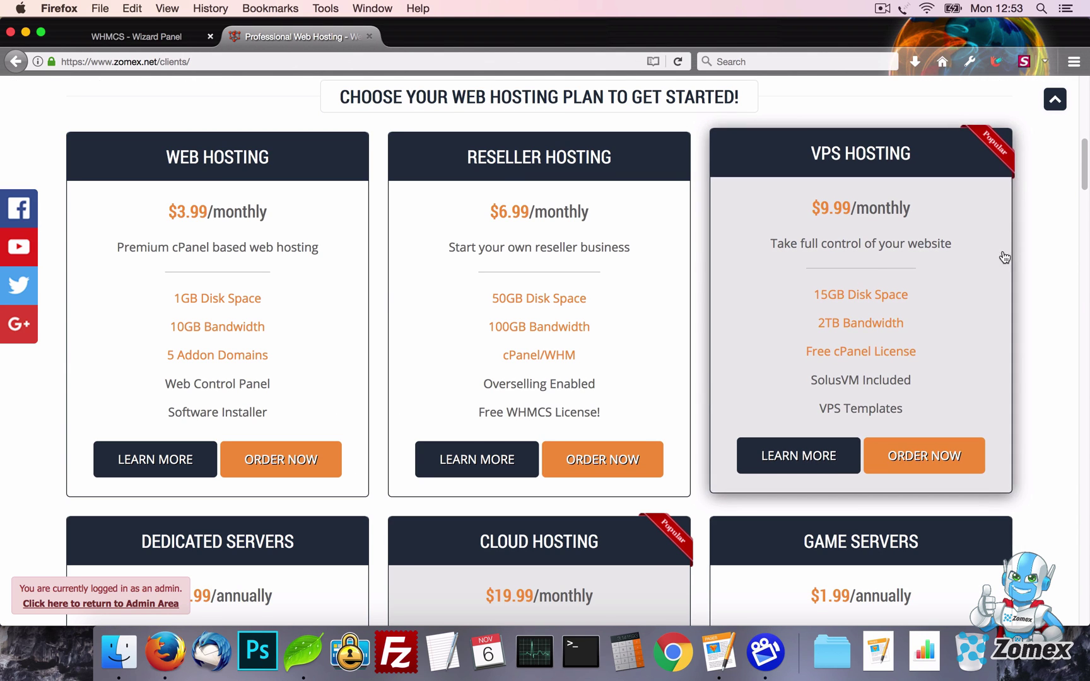
{"action": "key", "text": "super+r"}
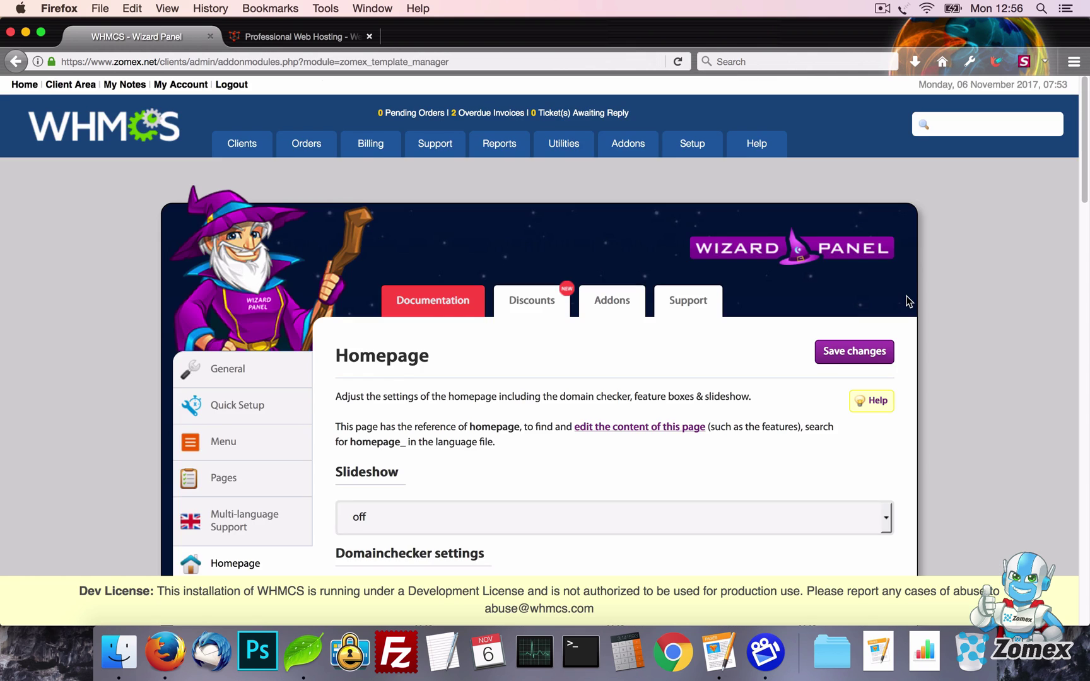
Highlight Feature box 1, change its 3.99 price to 99.00, save, and reload the site
{"action": "scroll", "coordinate": [906, 299], "scroll_direction": "down", "scroll_amount": 20}
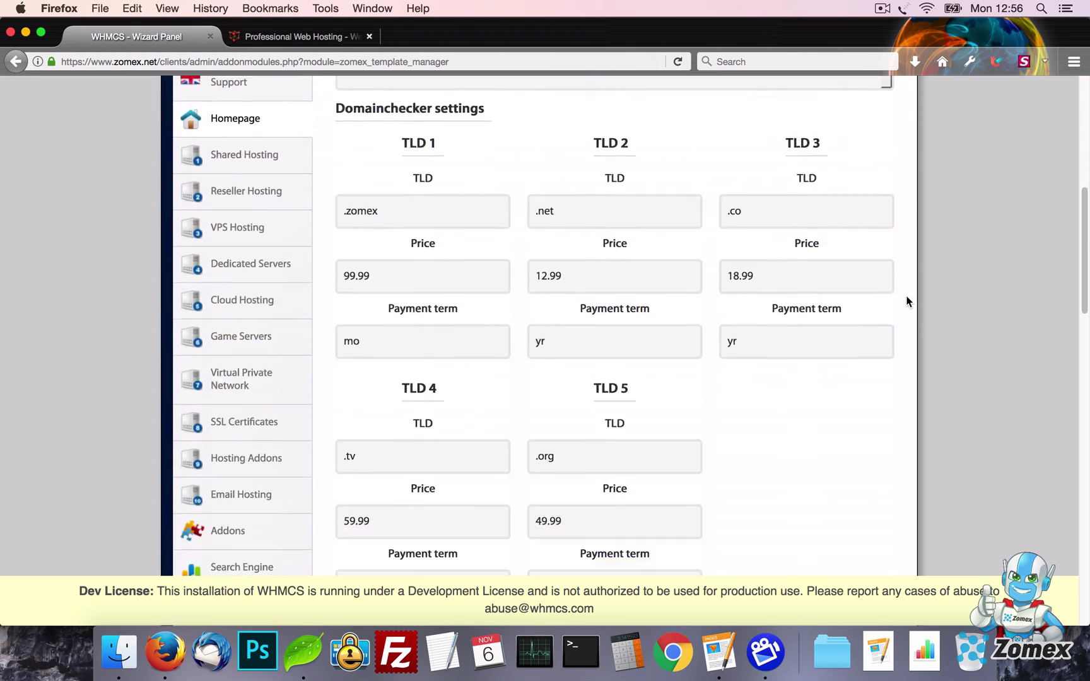
{"action": "scroll", "coordinate": [578, 290], "scroll_direction": "down", "scroll_amount": 5}
{"action": "left_click", "coordinate": [431, 357]}
{"action": "left_click", "coordinate": [431, 371]}
{"action": "left_click", "coordinate": [398, 416]}
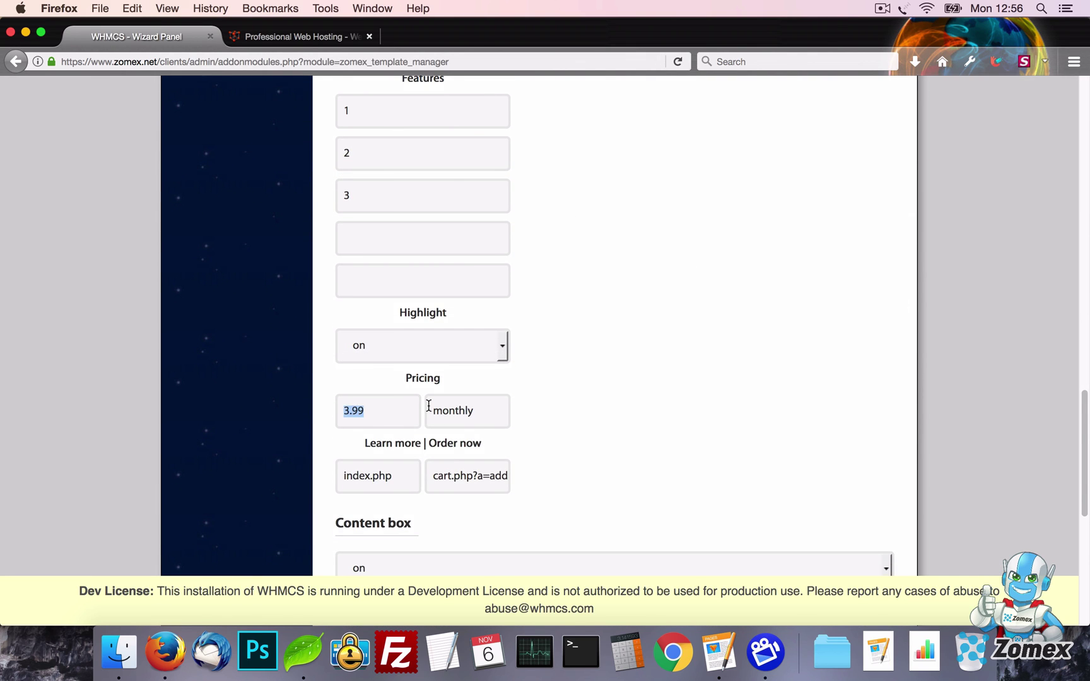
{"action": "type", "text": "99.00"}
{"action": "key", "text": "Return"}
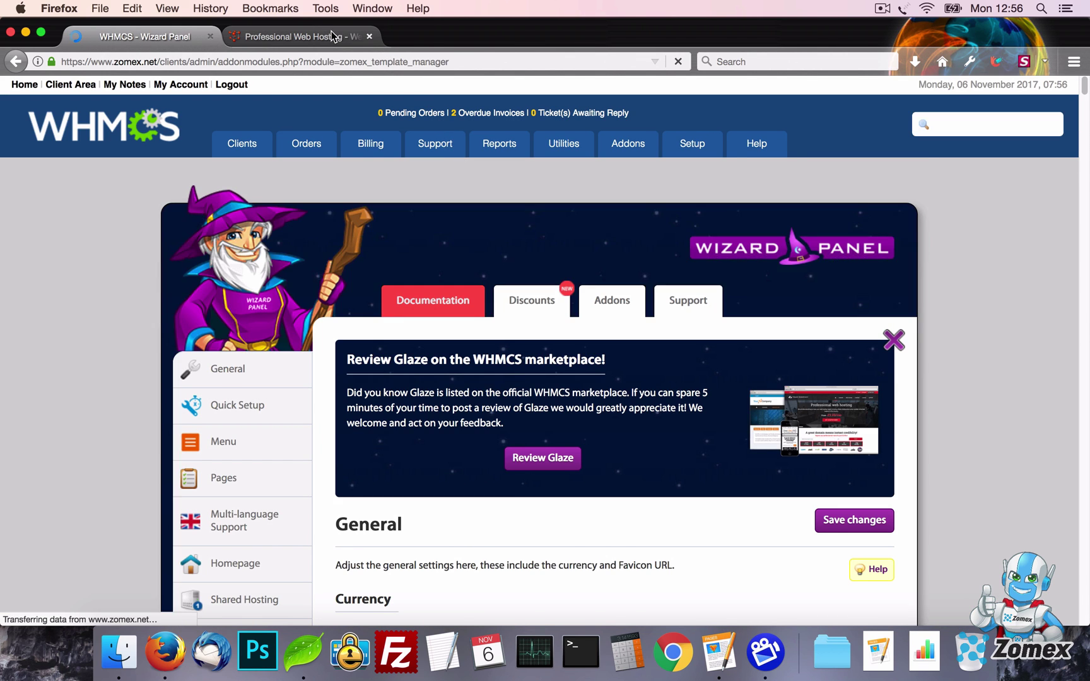
{"action": "left_click", "coordinate": [332, 31]}
{"action": "key", "text": "super+r"}
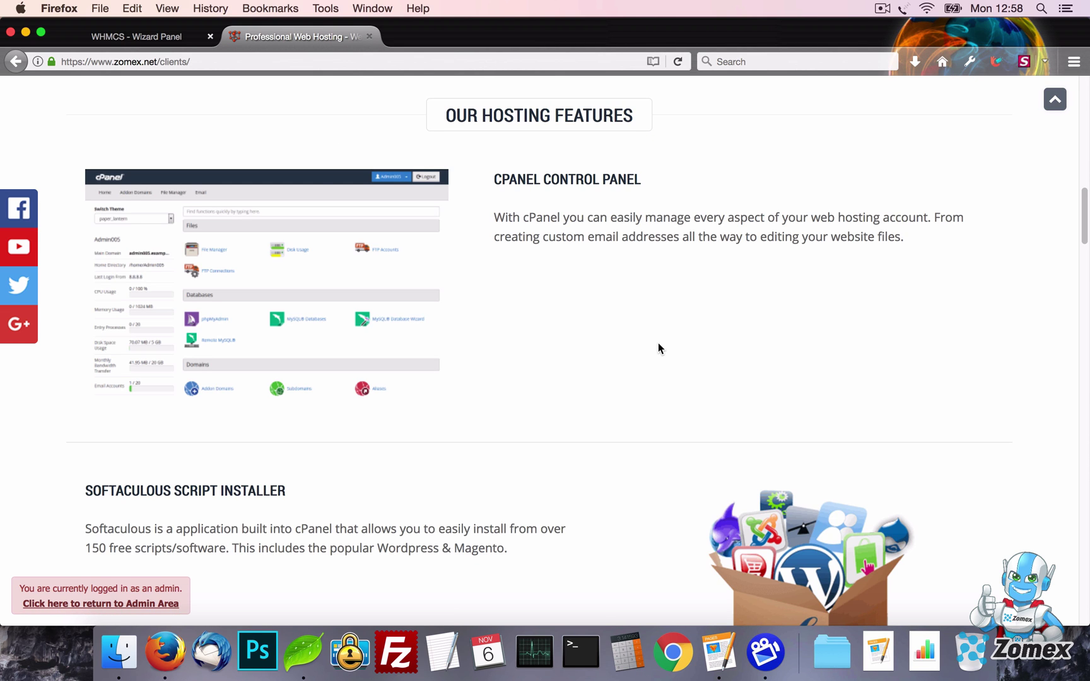
Switch the homepage Features section off and save the settings
{"action": "left_click", "coordinate": [158, 43]}
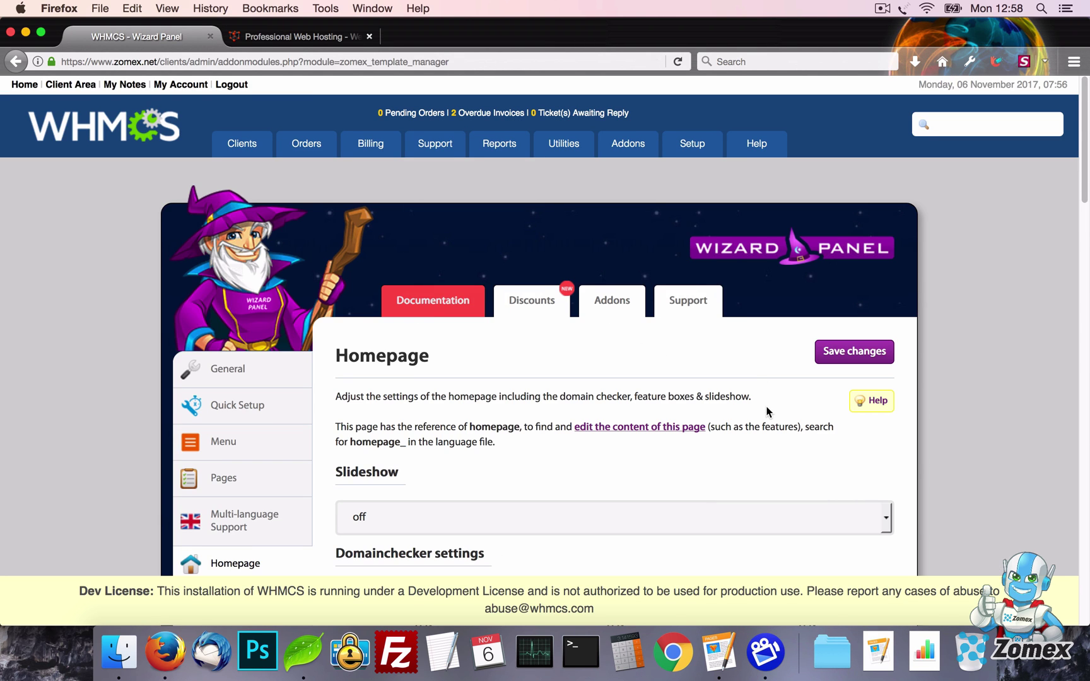
{"action": "scroll", "coordinate": [769, 414], "scroll_direction": "down", "scroll_amount": 15}
{"action": "scroll", "coordinate": [768, 413], "scroll_direction": "down", "scroll_amount": 10}
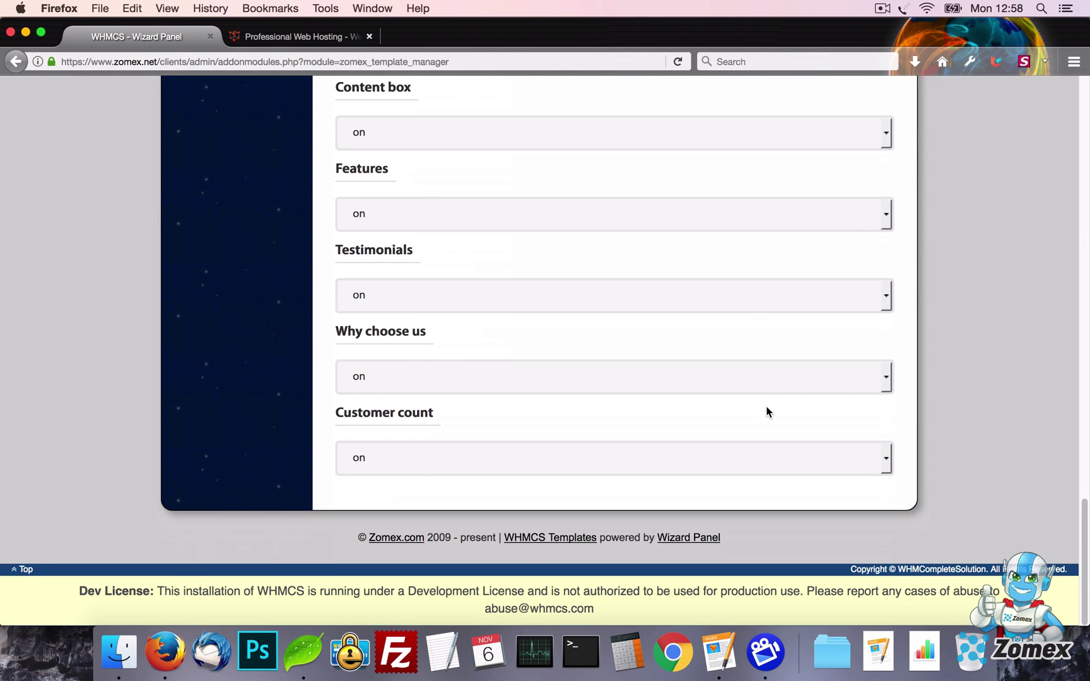
{"action": "left_click", "coordinate": [631, 234]}
{"action": "left_click", "coordinate": [631, 262]}
{"action": "scroll", "coordinate": [855, 327], "scroll_direction": "up", "scroll_amount": 12}
{"action": "scroll", "coordinate": [856, 328], "scroll_direction": "up", "scroll_amount": 8}
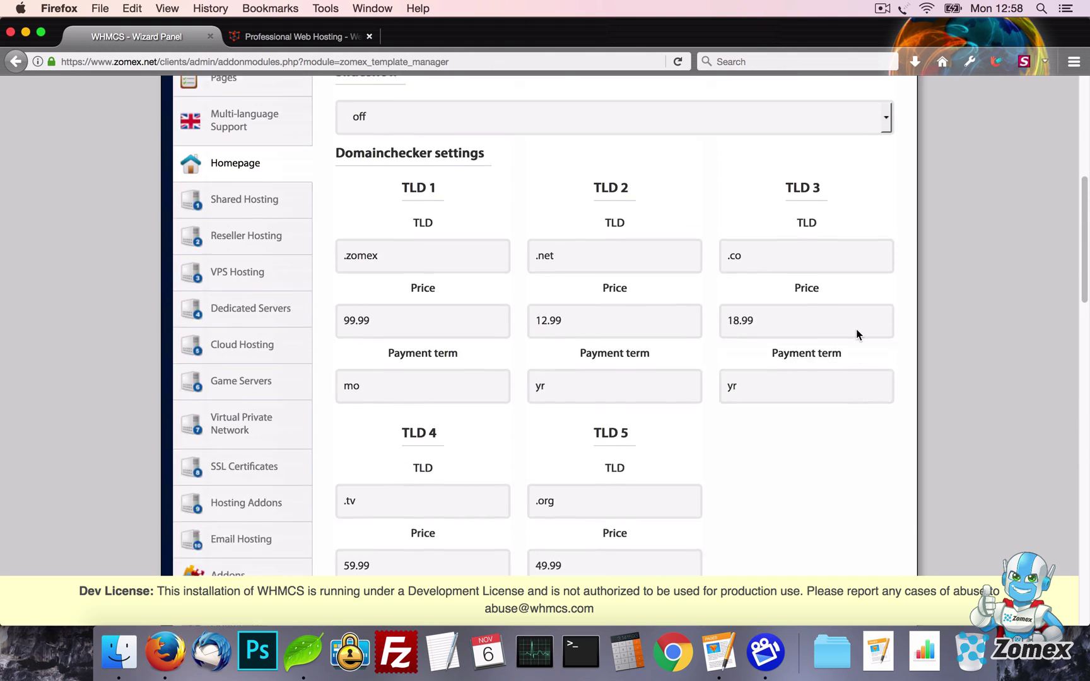
{"action": "left_click", "coordinate": [836, 218]}
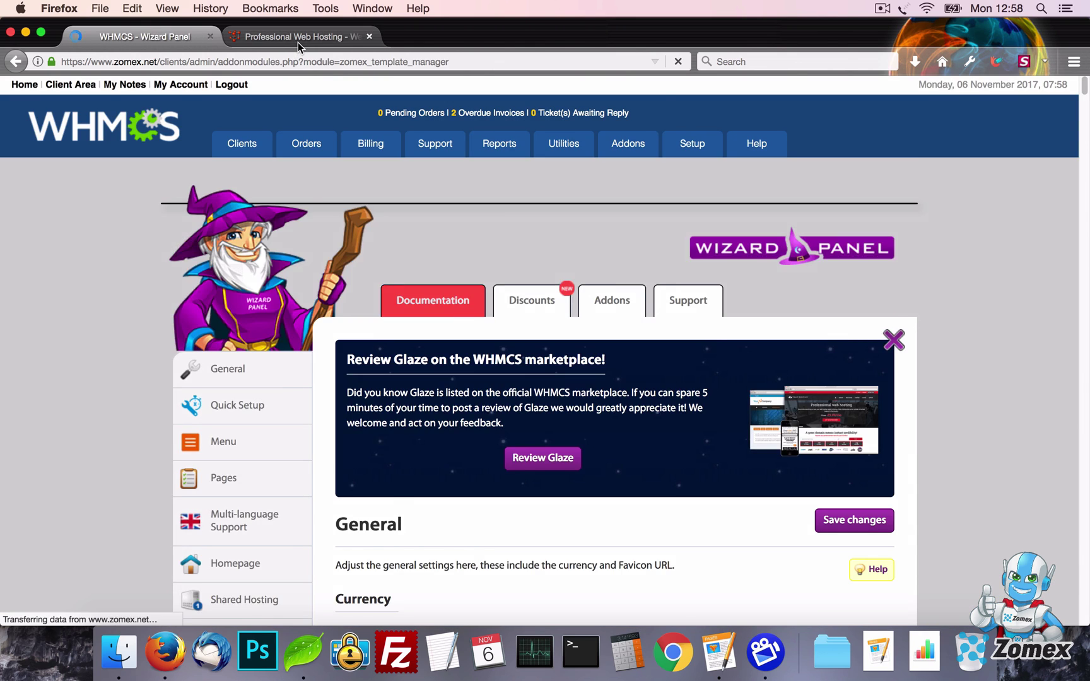
Reload the live site to check the $99.00 Example card marked Popular
{"action": "left_click", "coordinate": [299, 42]}
{"action": "key", "text": "super+r"}
{"action": "scroll", "coordinate": [833, 346], "scroll_direction": "down", "scroll_amount": 9}
{"action": "scroll", "coordinate": [833, 346], "scroll_direction": "up", "scroll_amount": 15}
{"action": "scroll", "coordinate": [833, 352], "scroll_direction": "up", "scroll_amount": 3}
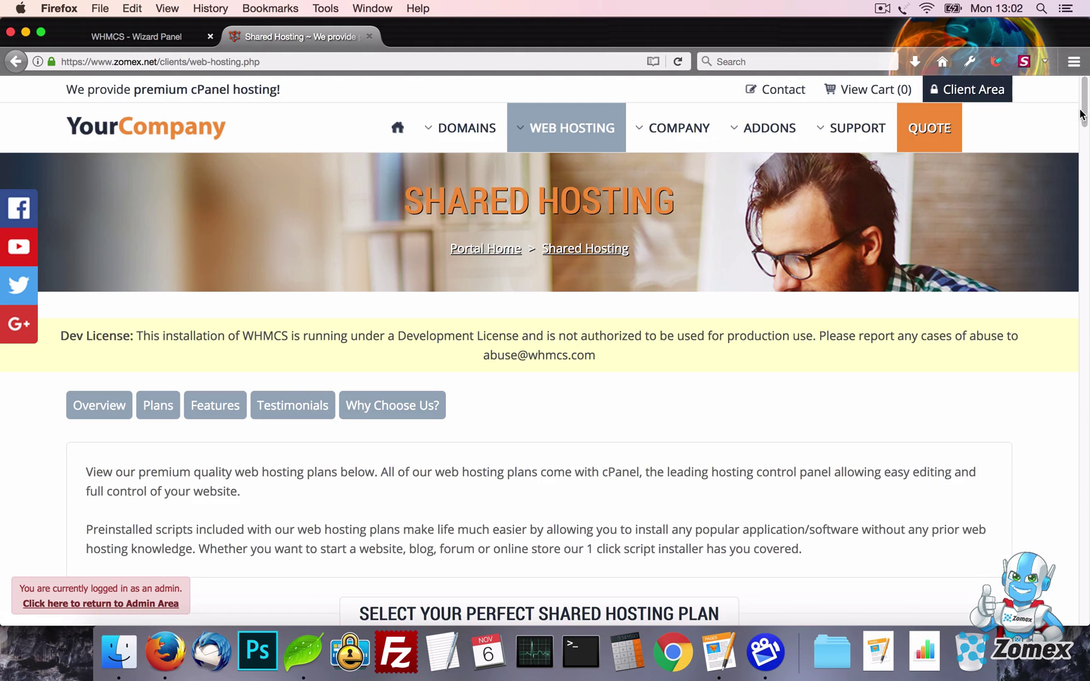
Open the Shared Hosting page settings in the Wizard Panel
{"action": "left_click_drag", "start_coordinate": [1081, 113], "coordinate": [1087, 157]}
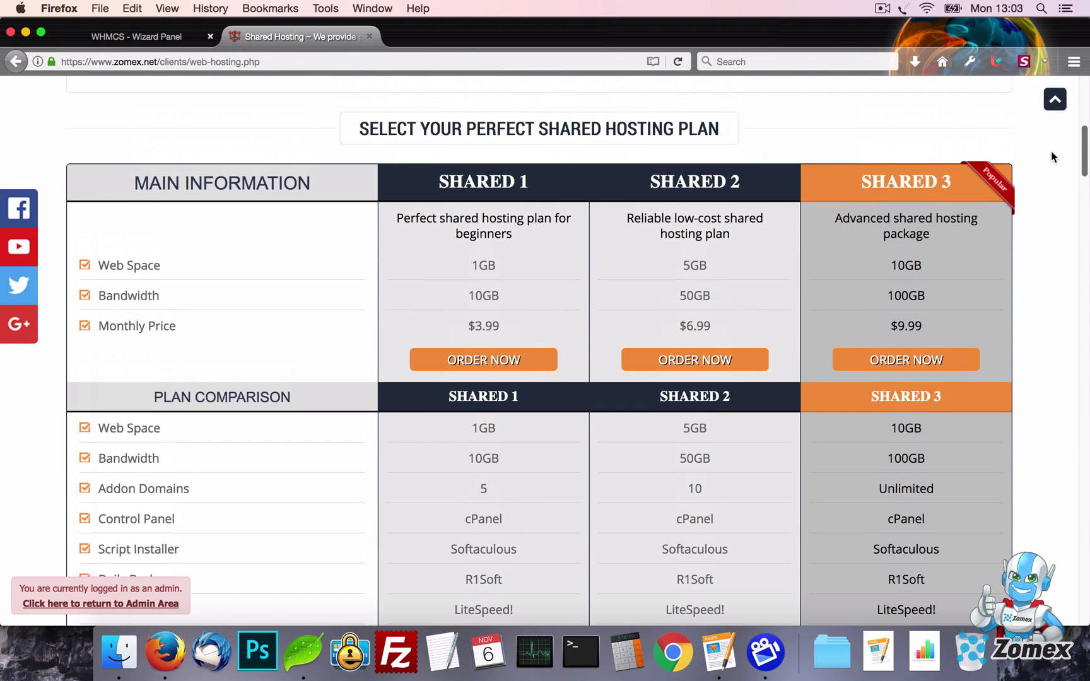
{"action": "left_click", "coordinate": [183, 38]}
{"action": "scroll", "coordinate": [113, 313], "scroll_direction": "down", "scroll_amount": 7}
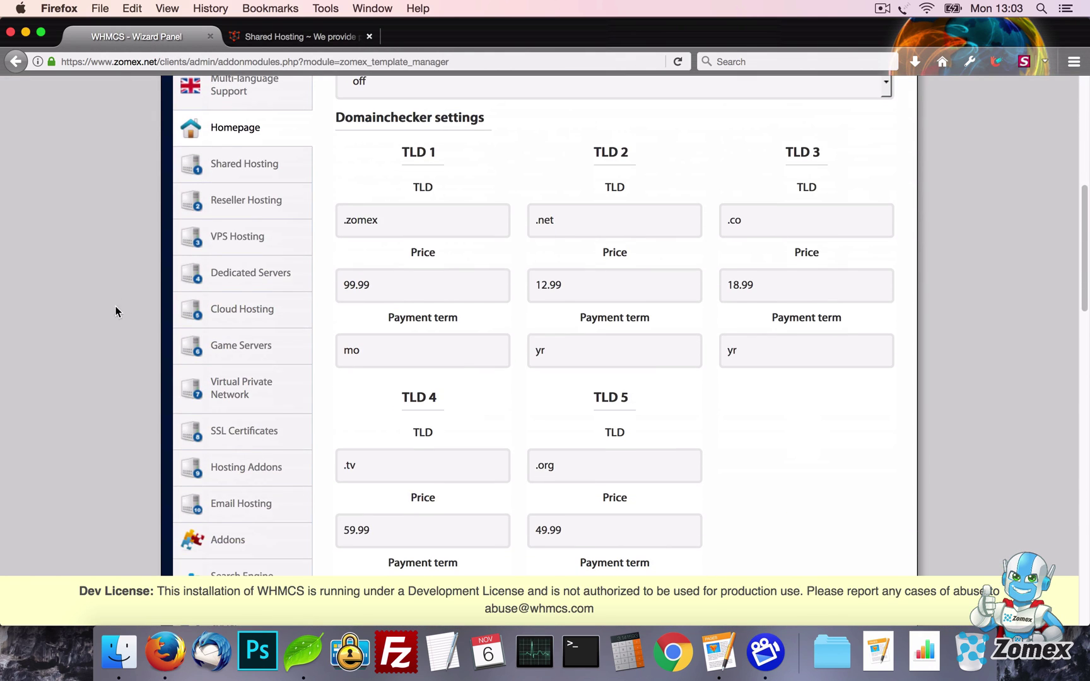
{"action": "left_click", "coordinate": [247, 167]}
{"action": "scroll", "coordinate": [669, 347], "scroll_direction": "down", "scroll_amount": 15}
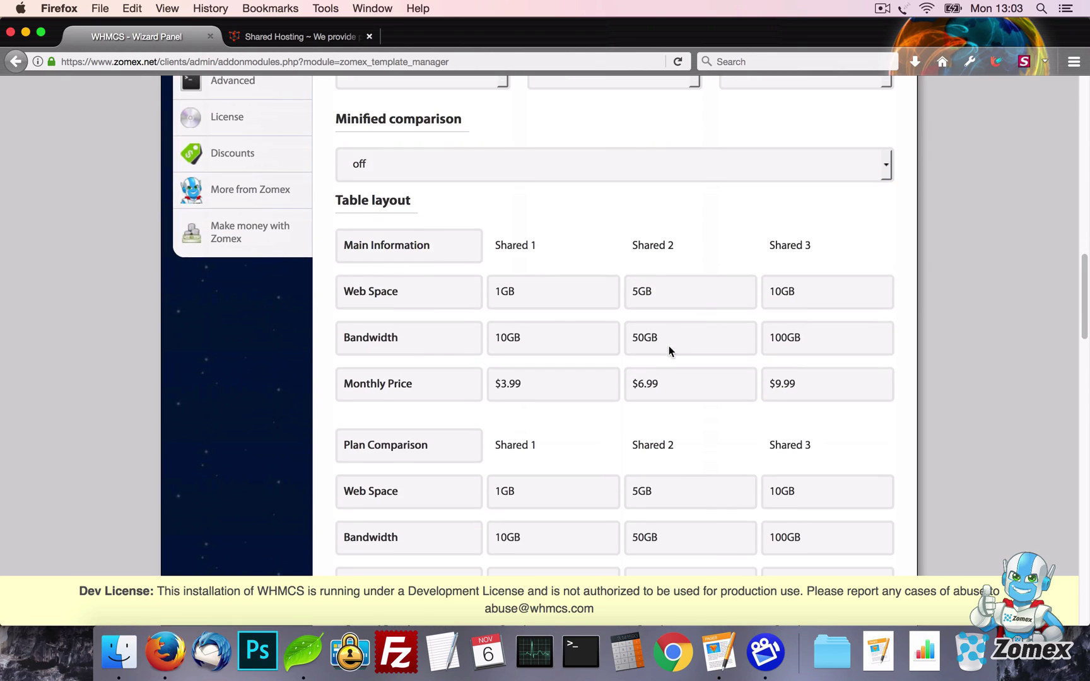
{"action": "scroll", "coordinate": [669, 345], "scroll_direction": "down", "scroll_amount": 20}
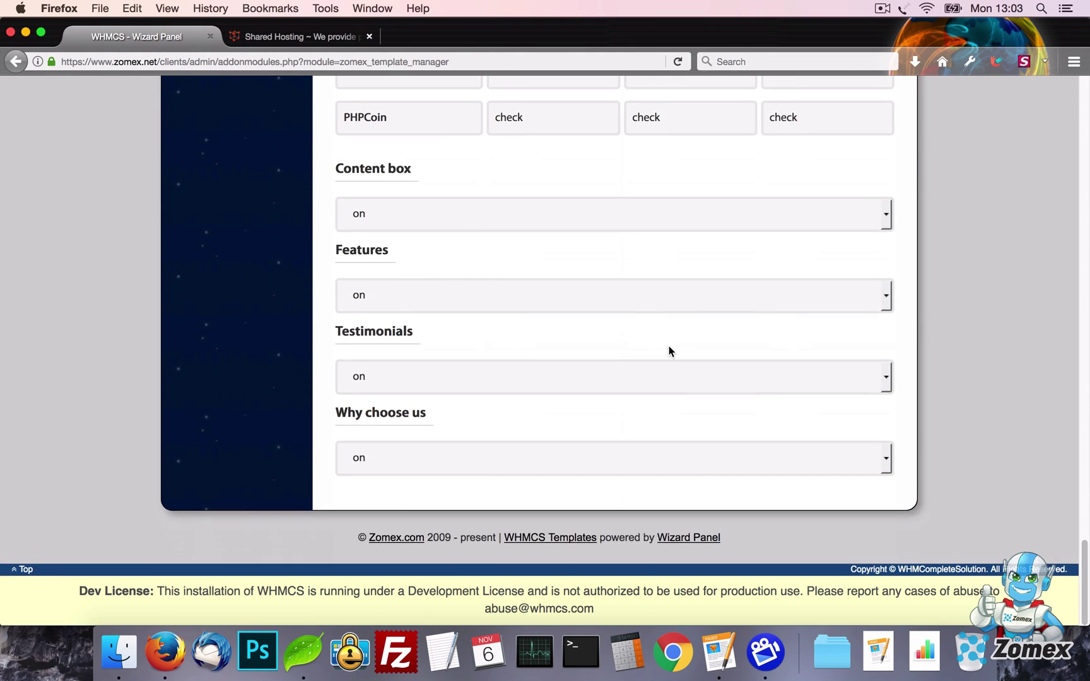
{"action": "scroll", "coordinate": [669, 346], "scroll_direction": "up", "scroll_amount": 20}
{"action": "scroll", "coordinate": [669, 346], "scroll_direction": "up", "scroll_amount": 10}
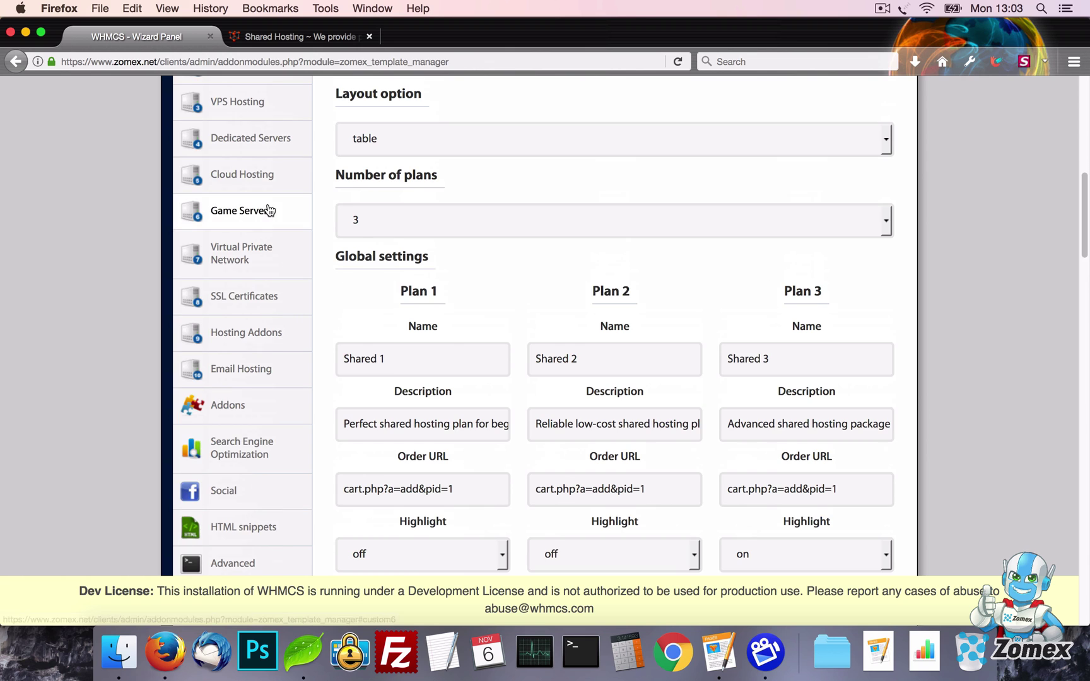
Browse the Virtual Private Network, Hosting Addons and Cloud Hosting settings, then return to Shared Hosting
{"action": "left_click", "coordinate": [274, 277]}
{"action": "left_click", "coordinate": [231, 333]}
{"action": "left_click", "coordinate": [246, 175]}
{"action": "scroll", "coordinate": [354, 261], "scroll_direction": "up", "scroll_amount": 4}
{"action": "scroll", "coordinate": [354, 261], "scroll_direction": "up", "scroll_amount": 2}
{"action": "left_click", "coordinate": [273, 293]}
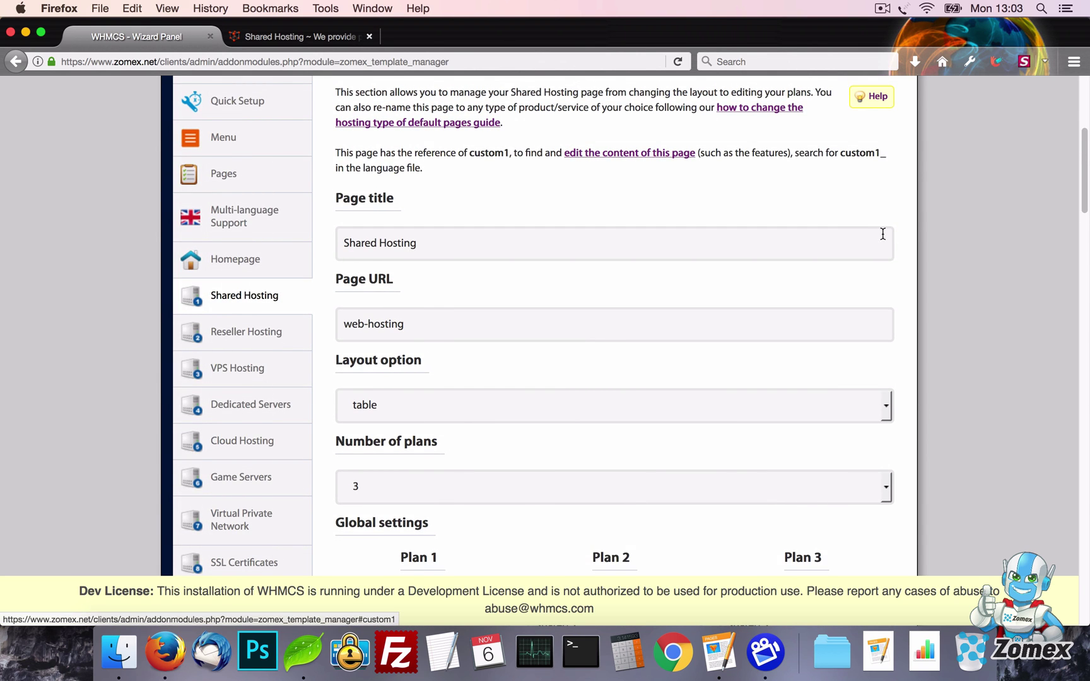
{"action": "scroll", "coordinate": [869, 252], "scroll_direction": "up", "scroll_amount": 1}
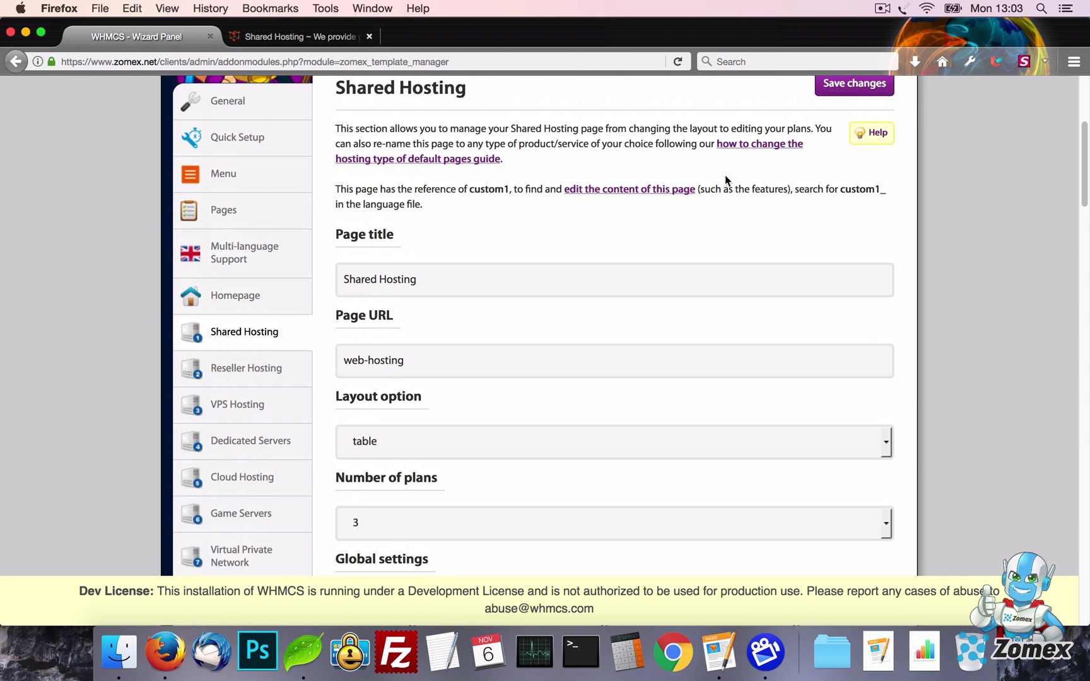
{"action": "left_click_drag", "start_coordinate": [655, 160], "coordinate": [717, 145]}
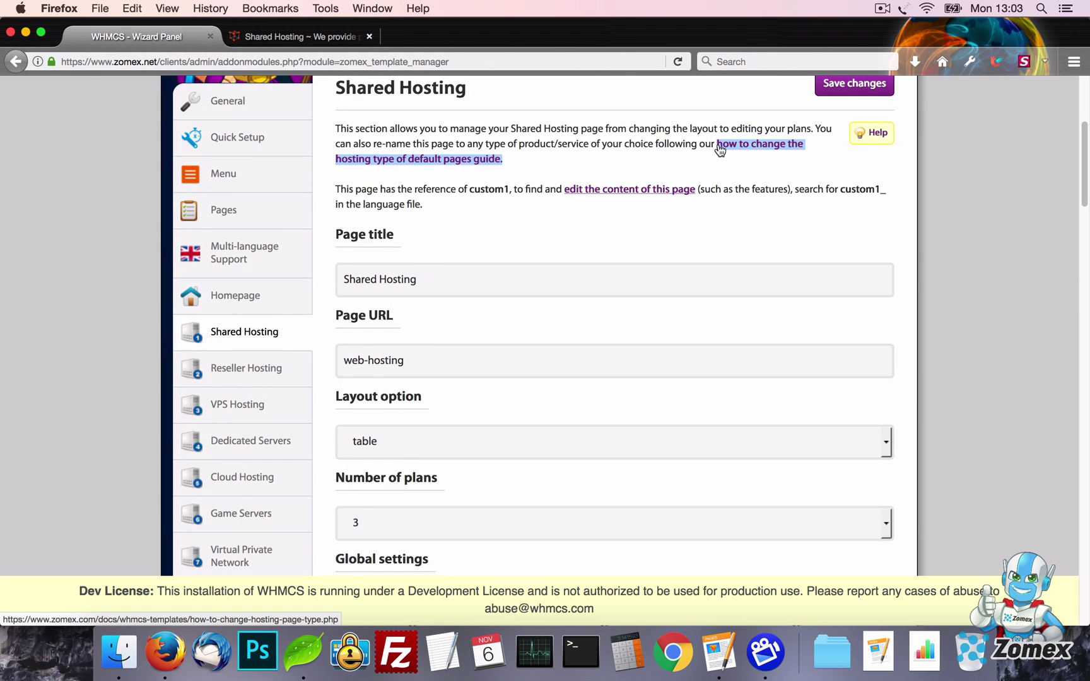
{"action": "left_click", "coordinate": [765, 234]}
Review the Layout options, keeping table, and show the Number of plans choices
{"action": "scroll", "coordinate": [1035, 272], "scroll_direction": "down", "scroll_amount": 4}
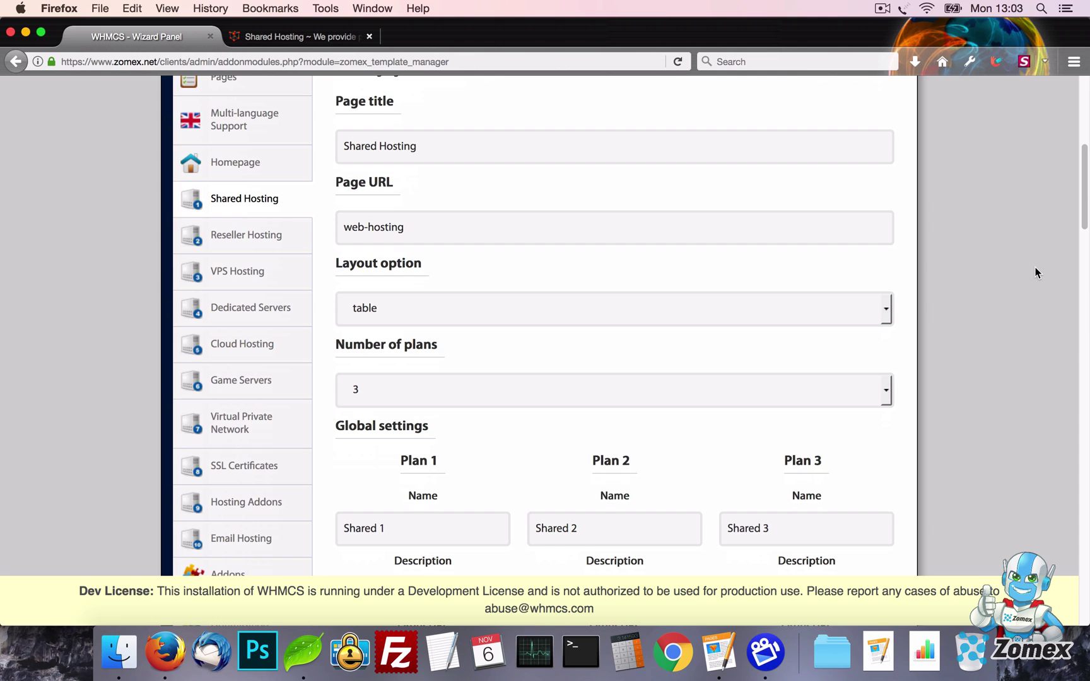
{"action": "left_click", "coordinate": [647, 311]}
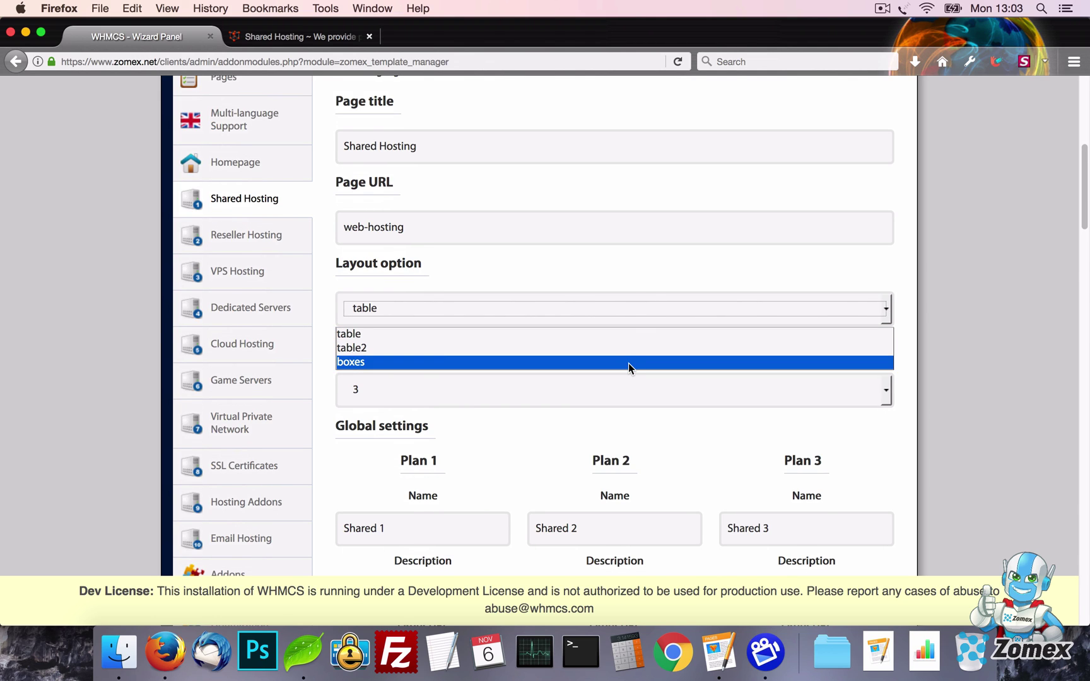
{"action": "left_click", "coordinate": [649, 287]}
{"action": "scroll", "coordinate": [804, 278], "scroll_direction": "down", "scroll_amount": 5}
{"action": "scroll", "coordinate": [804, 278], "scroll_direction": "down", "scroll_amount": 1}
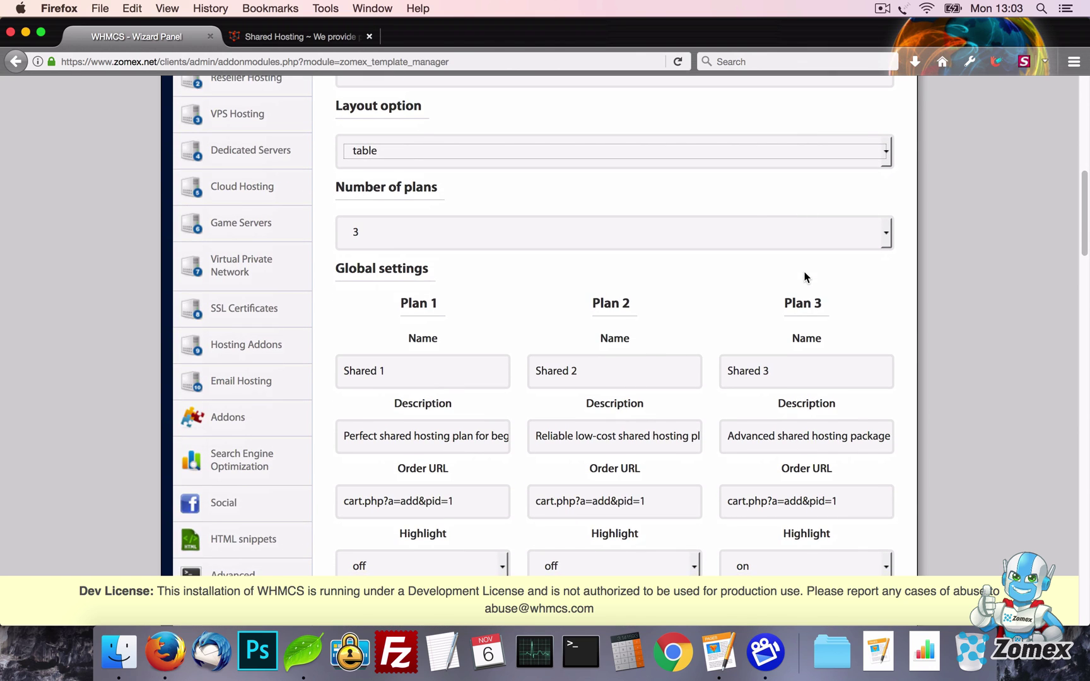
{"action": "left_click", "coordinate": [757, 242]}
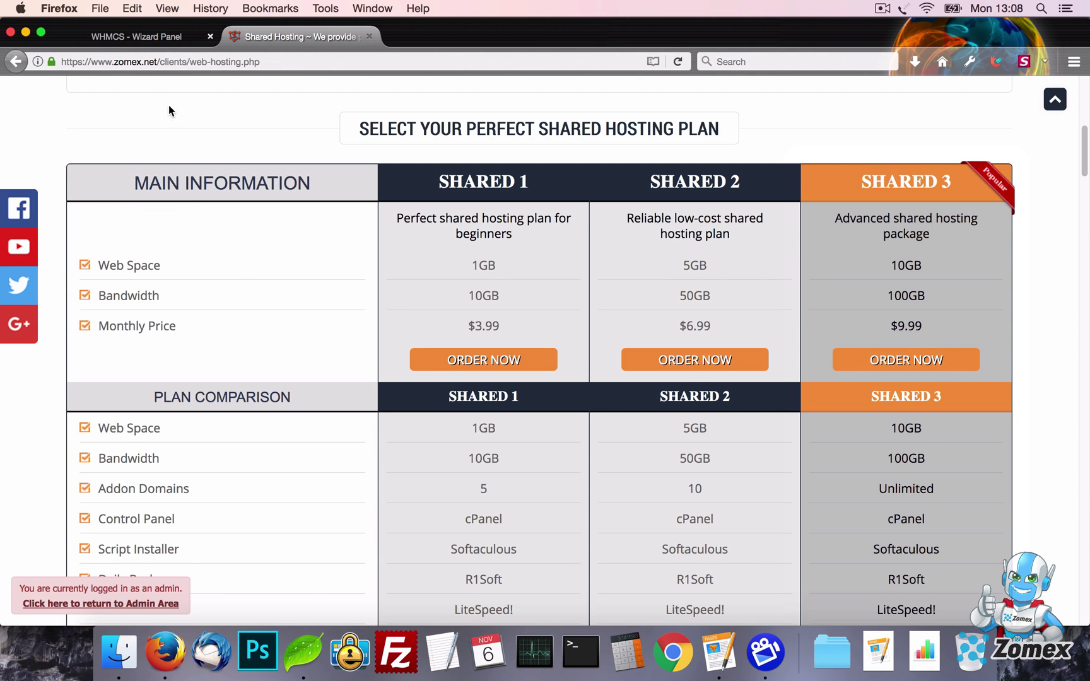
Set Number of plans to 4, save, and reload the live Shared Hosting page
{"action": "left_click", "coordinate": [136, 36]}
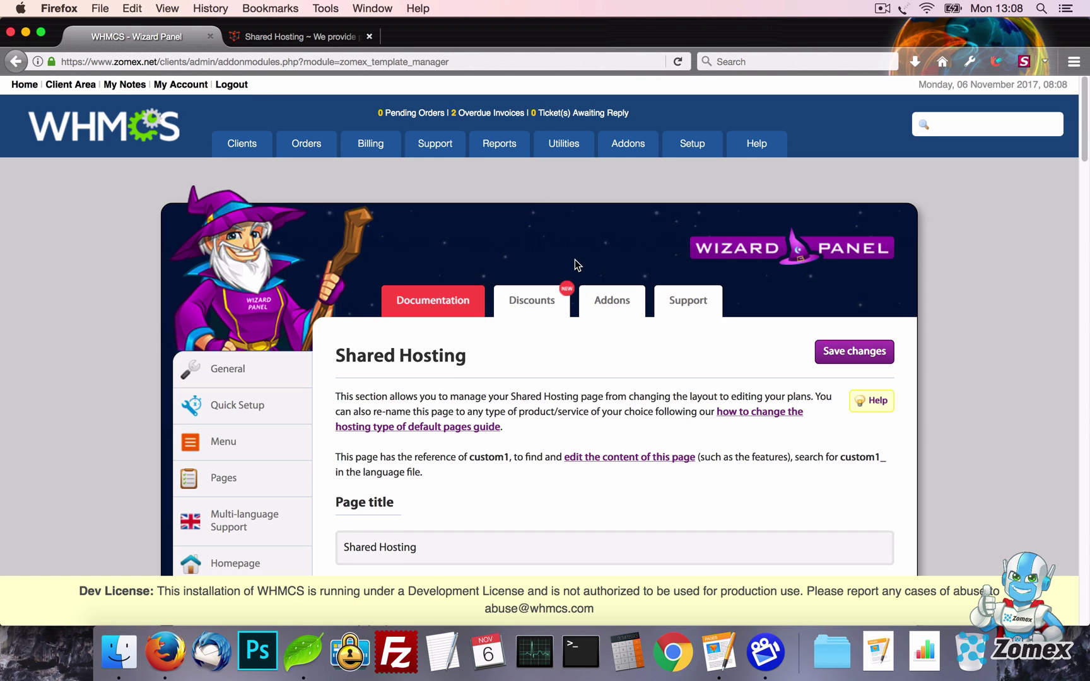
{"action": "scroll", "coordinate": [575, 258], "scroll_direction": "down", "scroll_amount": 10}
{"action": "left_click", "coordinate": [441, 356]}
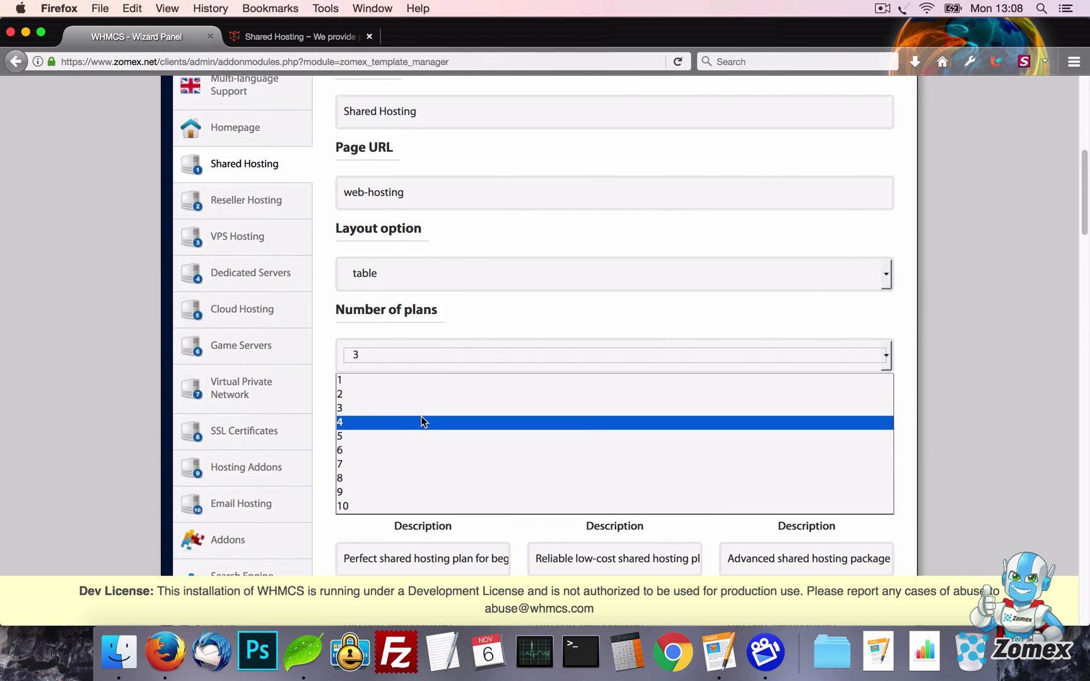
{"action": "left_click", "coordinate": [421, 418]}
{"action": "scroll", "coordinate": [769, 332], "scroll_direction": "up", "scroll_amount": 10}
{"action": "left_click", "coordinate": [837, 350]}
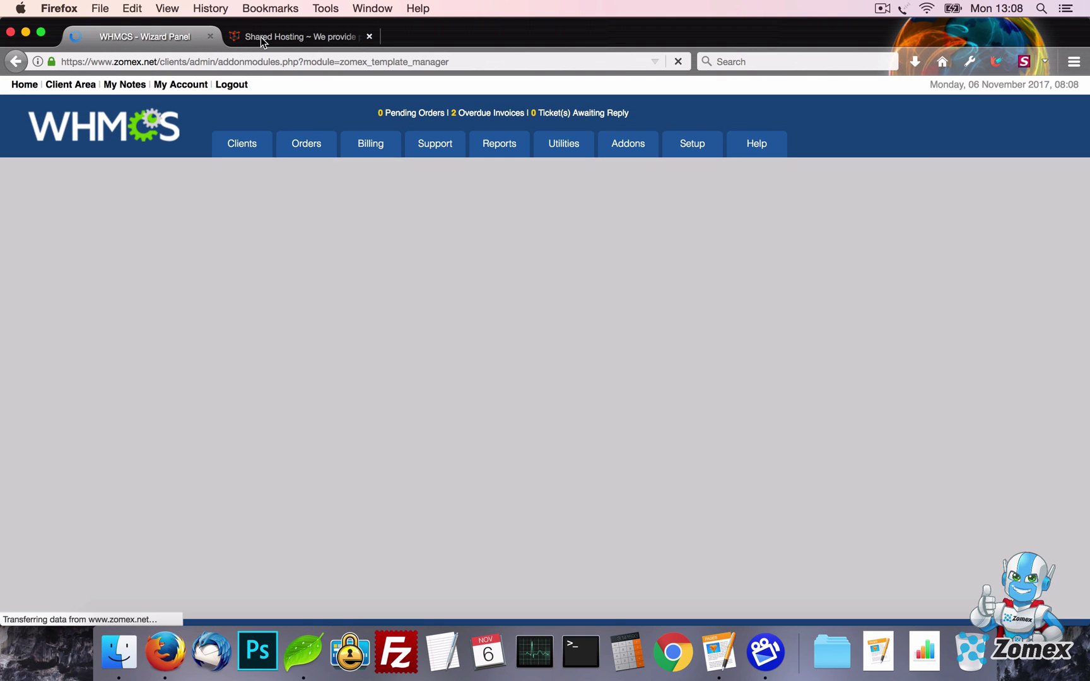
{"action": "left_click", "coordinate": [262, 40]}
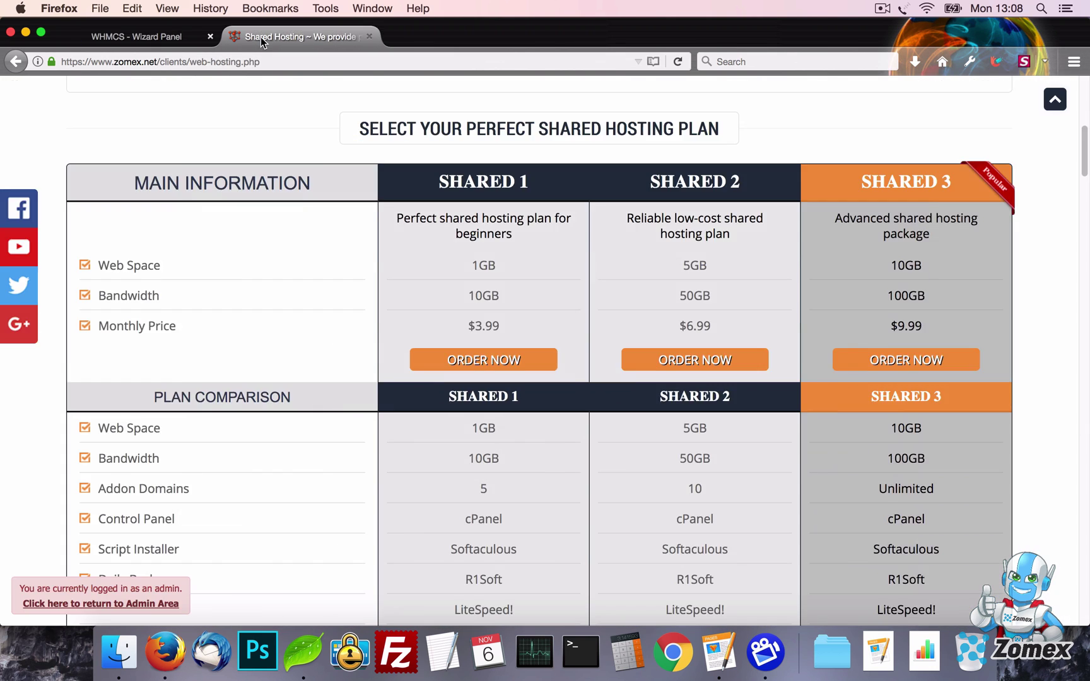
{"action": "key", "text": "super+r"}
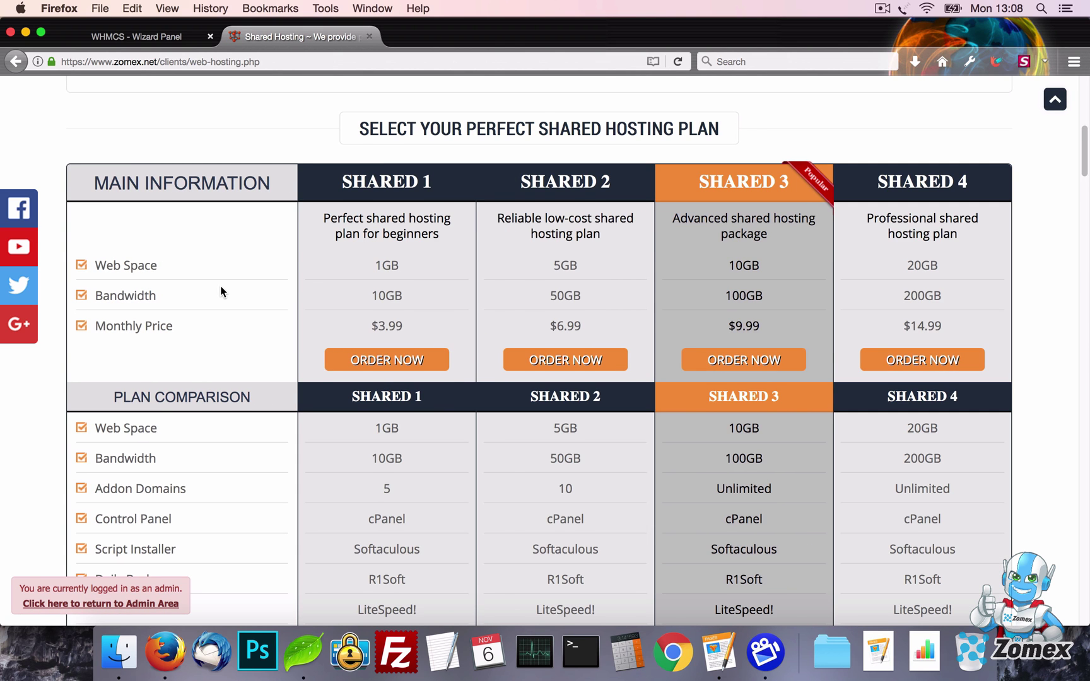
Rename the first three plans to 1, 2 and 3
{"action": "left_click", "coordinate": [127, 36]}
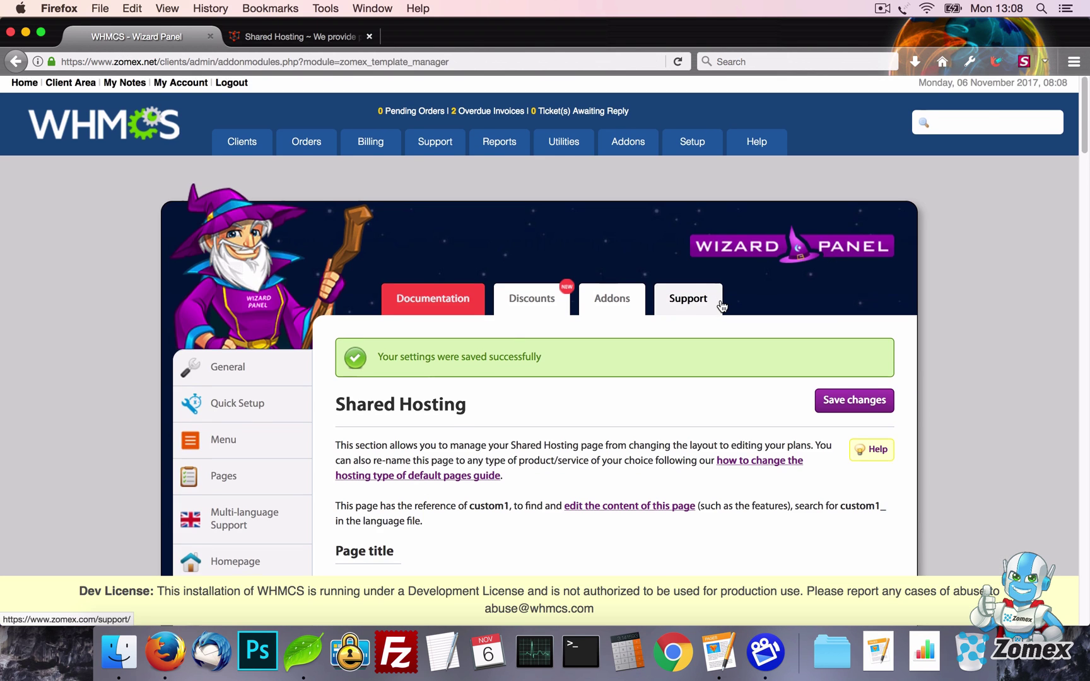
{"action": "scroll", "coordinate": [720, 305], "scroll_direction": "down", "scroll_amount": 10}
{"action": "scroll", "coordinate": [720, 301], "scroll_direction": "down", "scroll_amount": 15}
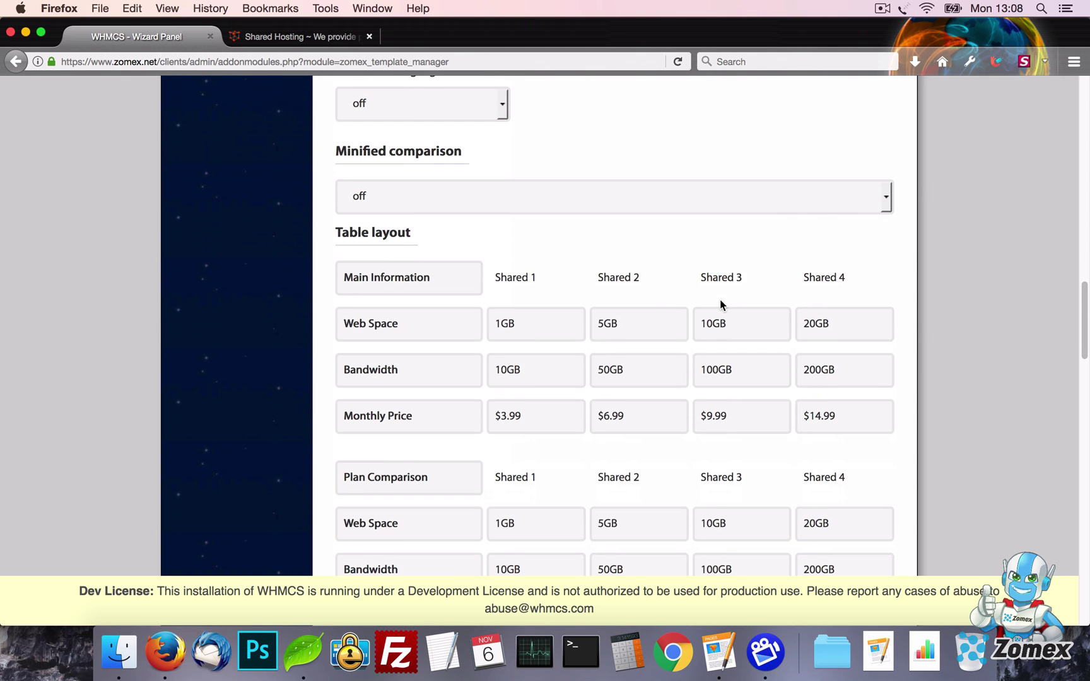
{"action": "scroll", "coordinate": [568, 312], "scroll_direction": "up", "scroll_amount": 10}
{"action": "left_click", "coordinate": [417, 295]}
{"action": "key", "text": "super+a"}
{"action": "type", "text": "1"}
{"action": "key", "text": "super+a"}
{"action": "type", "text": "2"}
{"action": "left_click", "coordinate": [800, 291]}
{"action": "key", "text": "super+a"}
{"action": "type", "text": "3"}
Rename the Web Space row to 'Example' and the Bandwidth row to 'Feature'
{"action": "scroll", "coordinate": [637, 271], "scroll_direction": "down", "scroll_amount": 10}
{"action": "scroll", "coordinate": [596, 331], "scroll_direction": "down", "scroll_amount": 5}
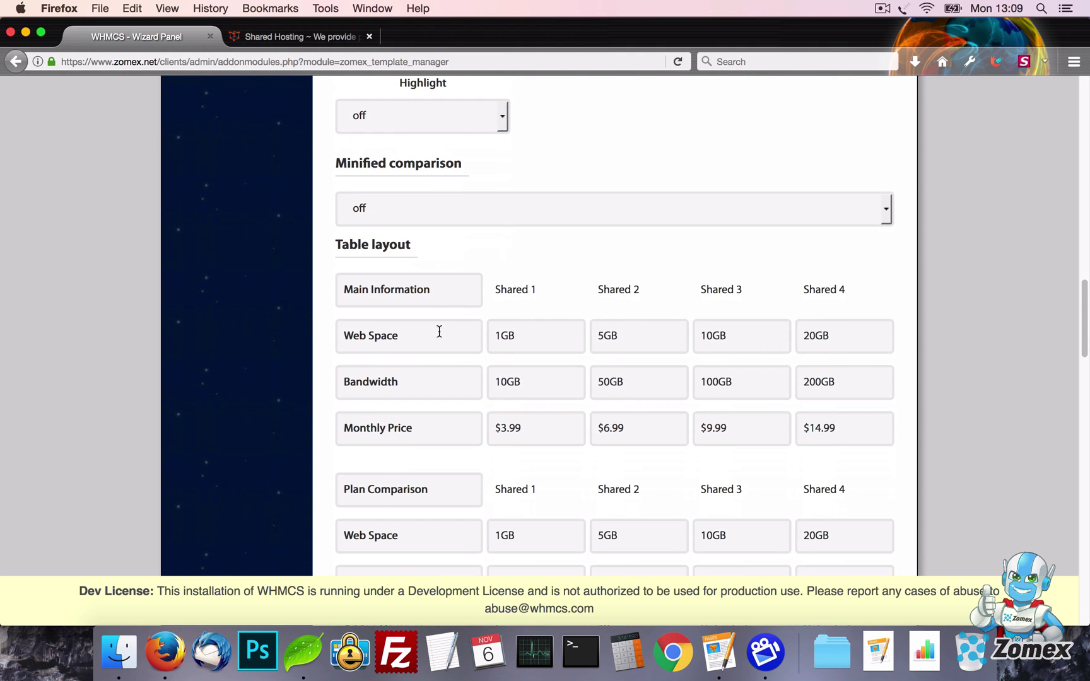
{"action": "left_click", "coordinate": [440, 333]}
{"action": "key", "text": "super+a"}
{"action": "type", "text": "Example"}
{"action": "left_click", "coordinate": [443, 381]}
{"action": "key", "text": "super+a"}
{"action": "type", "text": "F"}
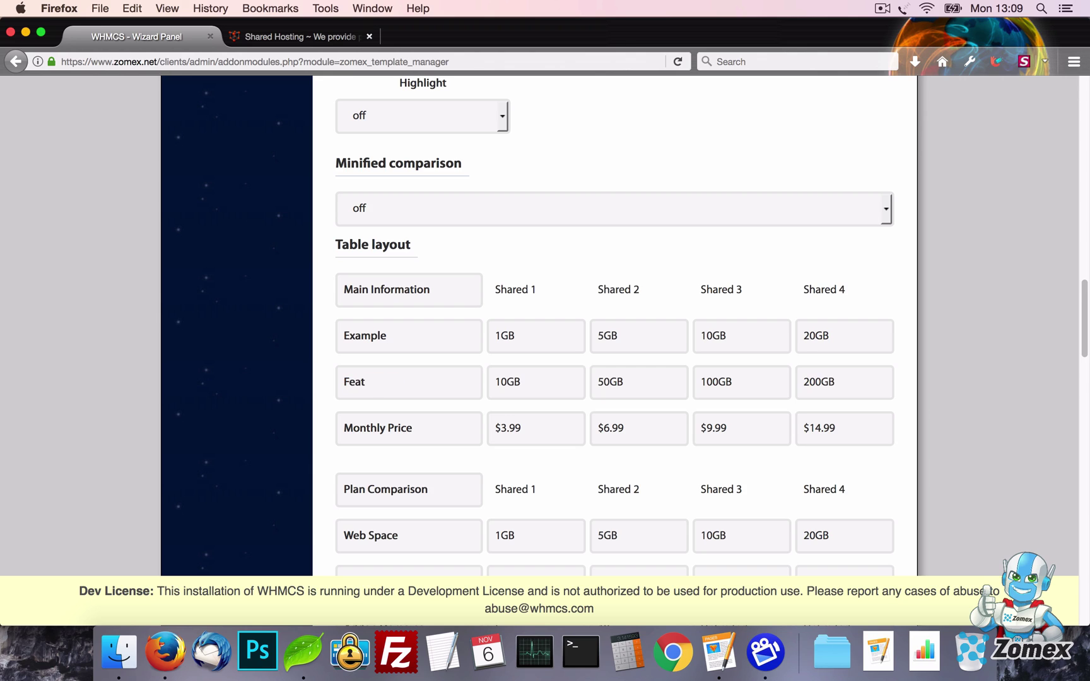
Enter Example values 1–4 for the plans, save, and view the live page
{"action": "left_click", "coordinate": [569, 341]}
{"action": "key", "text": "super+a"}
{"action": "key", "text": "Tab"}
{"action": "type", "text": "3"}
{"action": "key", "text": "Tab"}
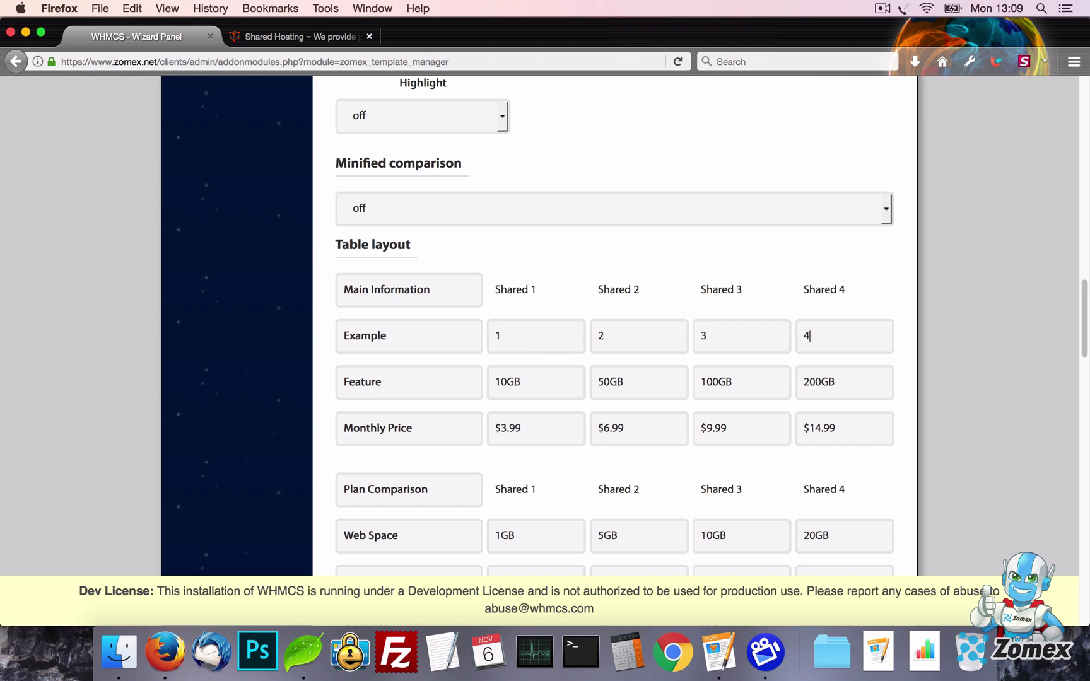
{"action": "key", "text": "Return"}
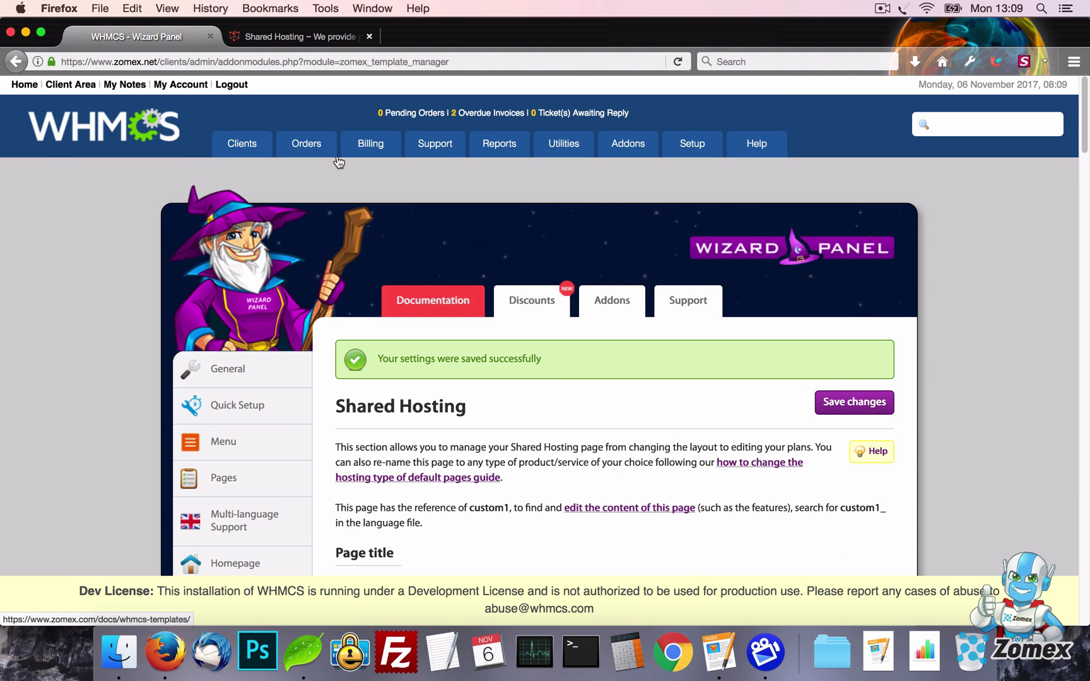
{"action": "left_click", "coordinate": [307, 43]}
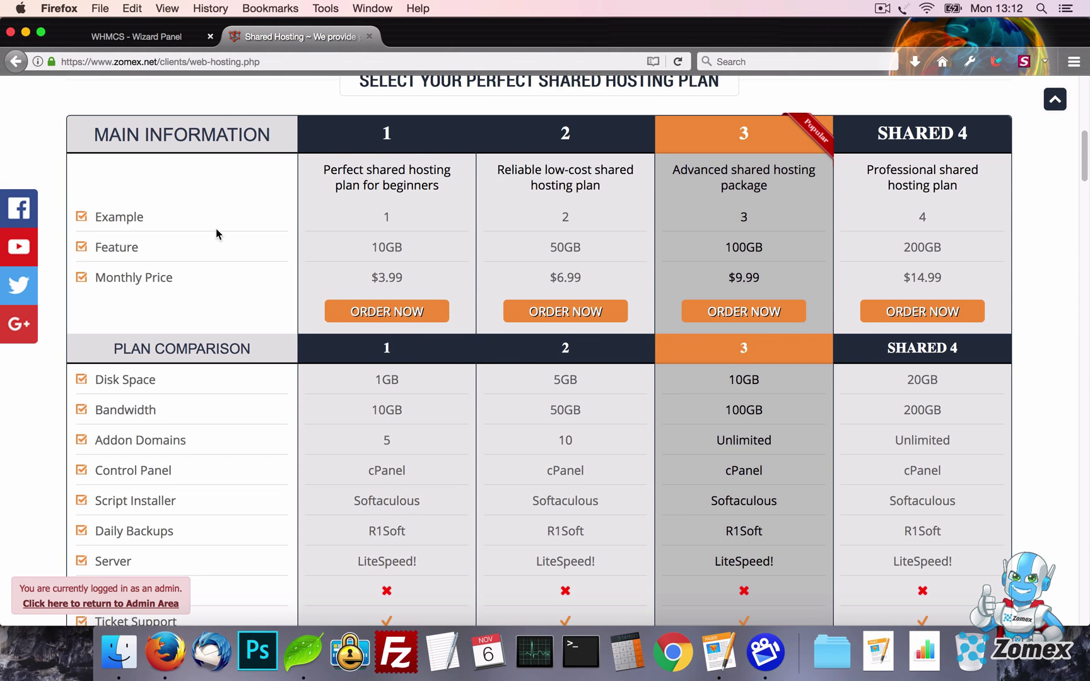
Clear the Disk Space, Bandwidth and Addon Domains row labels, save, and reload the live page
{"action": "left_click", "coordinate": [149, 36]}
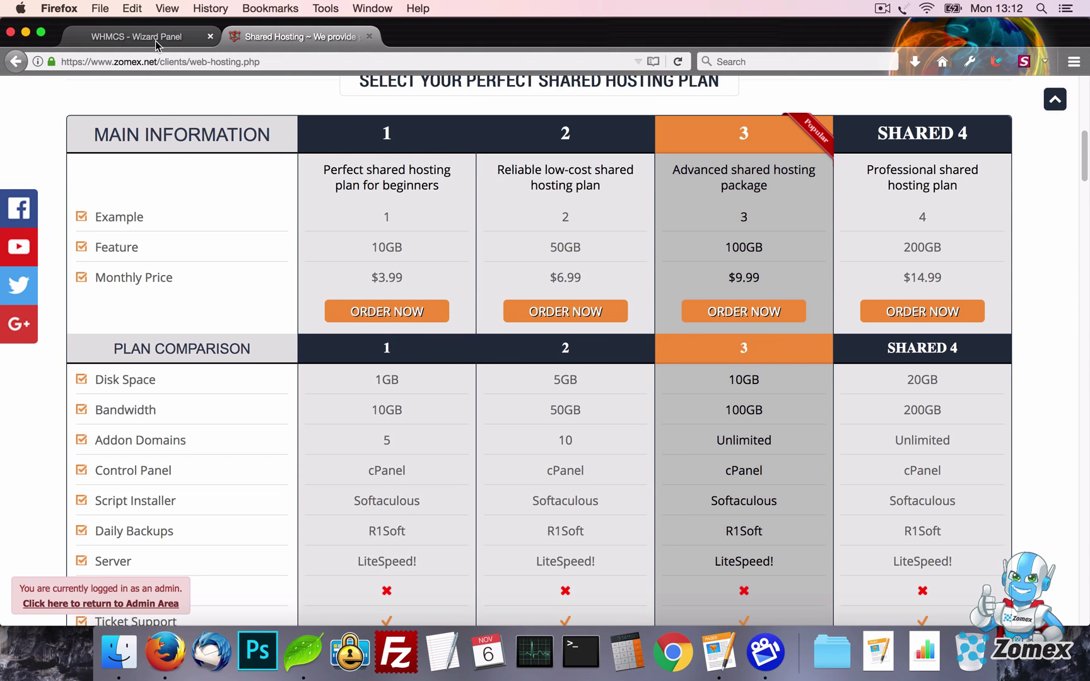
{"action": "scroll", "coordinate": [738, 358], "scroll_direction": "down", "scroll_amount": 20}
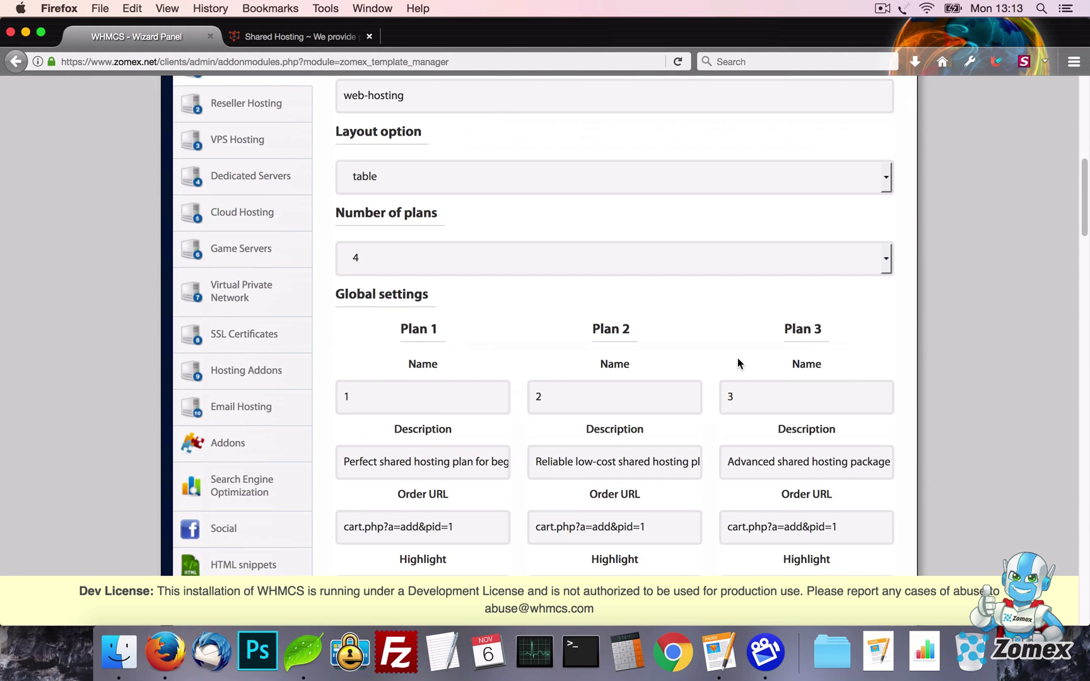
{"action": "scroll", "coordinate": [738, 363], "scroll_direction": "down", "scroll_amount": 5}
{"action": "left_click", "coordinate": [440, 296]}
{"action": "key", "text": "super+a"}
{"action": "key", "text": "BackSpace"}
{"action": "left_click", "coordinate": [454, 332]}
{"action": "key", "text": "super+a"}
{"action": "key", "text": "BackSpace"}
{"action": "left_click", "coordinate": [462, 384]}
{"action": "key", "text": "super+a"}
{"action": "key", "text": "BackSpace"}
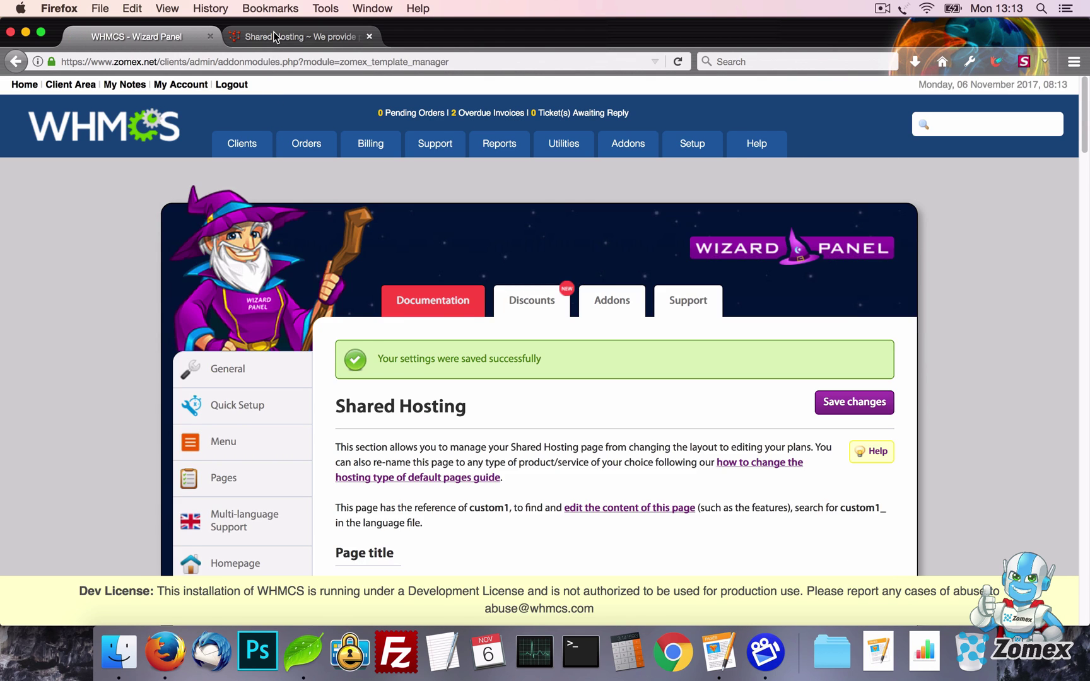
{"action": "left_click", "coordinate": [296, 36]}
{"action": "key", "text": "super+r"}
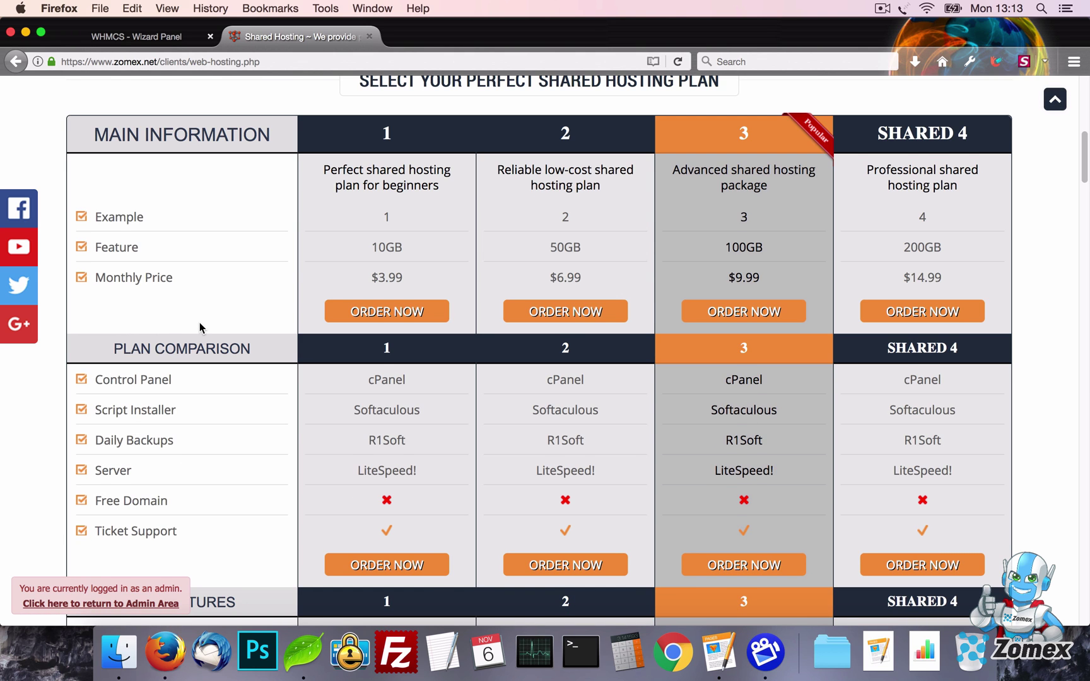
Turn Minified comparison on and save the Shared Hosting settings
{"action": "left_click", "coordinate": [145, 37]}
{"action": "scroll", "coordinate": [592, 261], "scroll_direction": "down", "scroll_amount": 15}
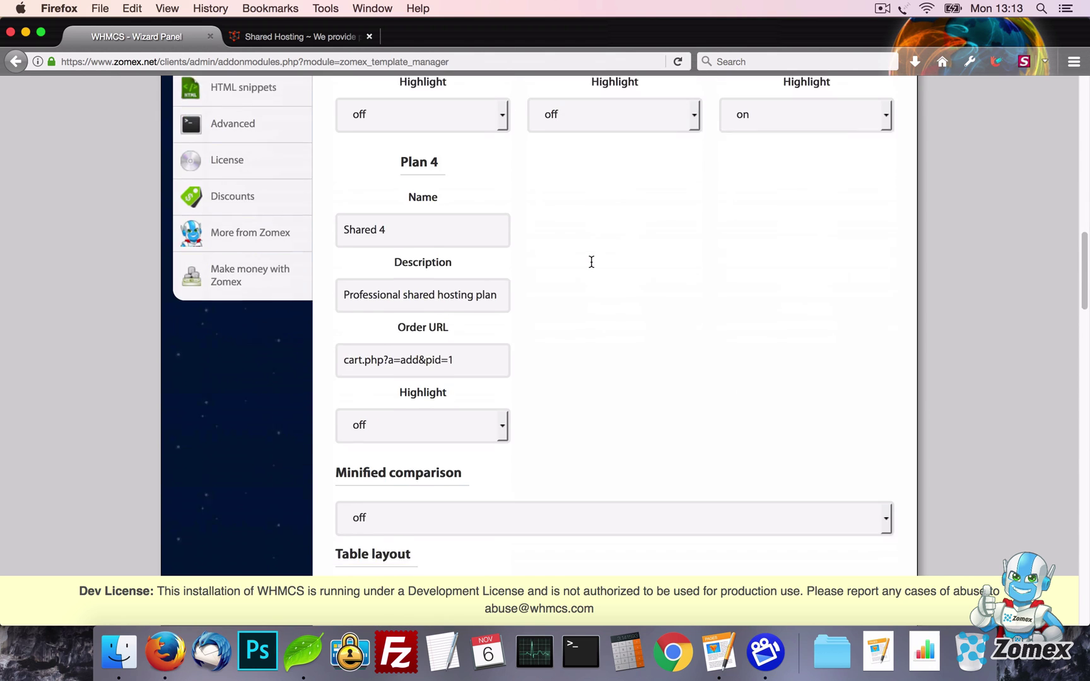
{"action": "scroll", "coordinate": [591, 261], "scroll_direction": "down", "scroll_amount": 5}
{"action": "left_click", "coordinate": [515, 309]}
{"action": "left_click", "coordinate": [513, 329]}
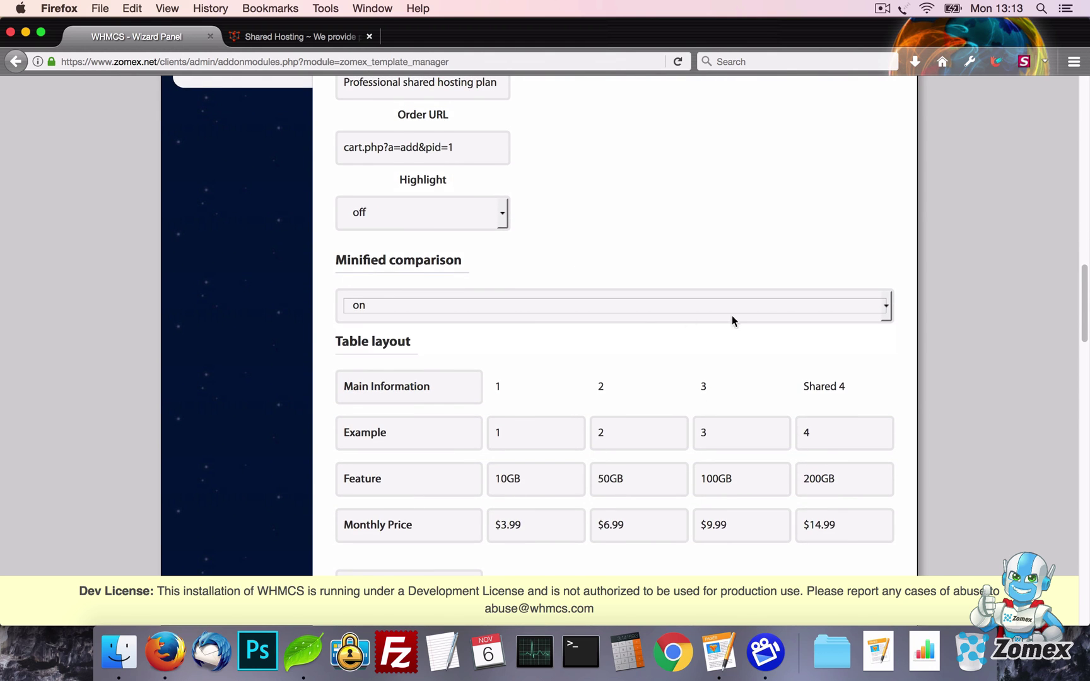
{"action": "scroll", "coordinate": [815, 338], "scroll_direction": "up", "scroll_amount": 20}
{"action": "left_click", "coordinate": [846, 148]}
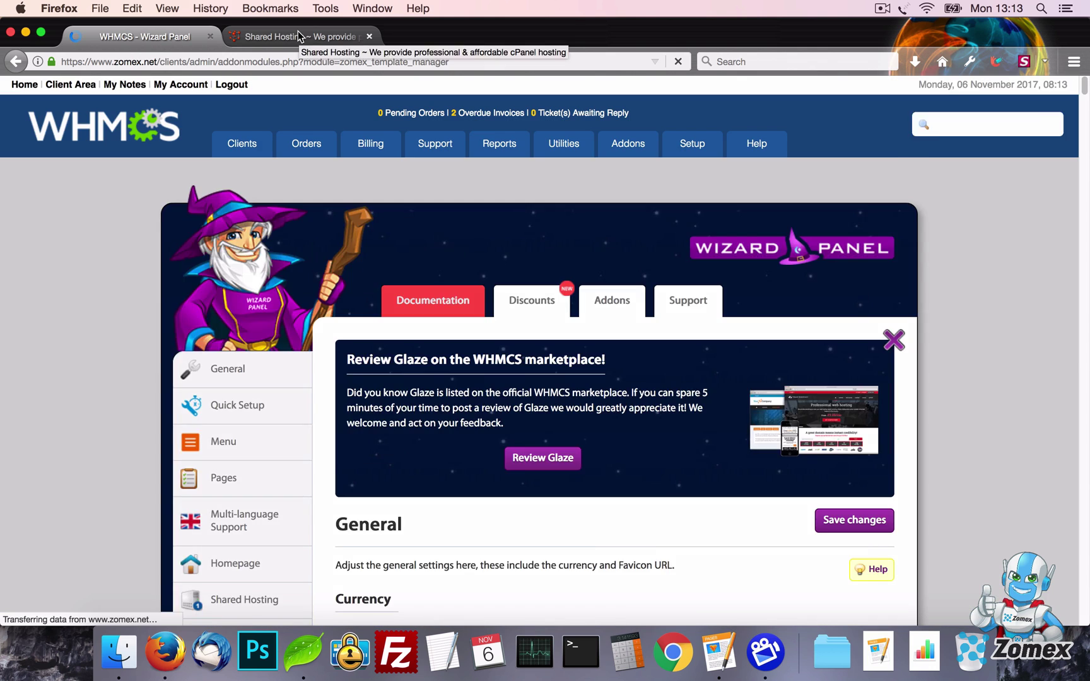
Reload the live Shared Hosting page and expand the full plan comparison
{"action": "left_click", "coordinate": [299, 35]}
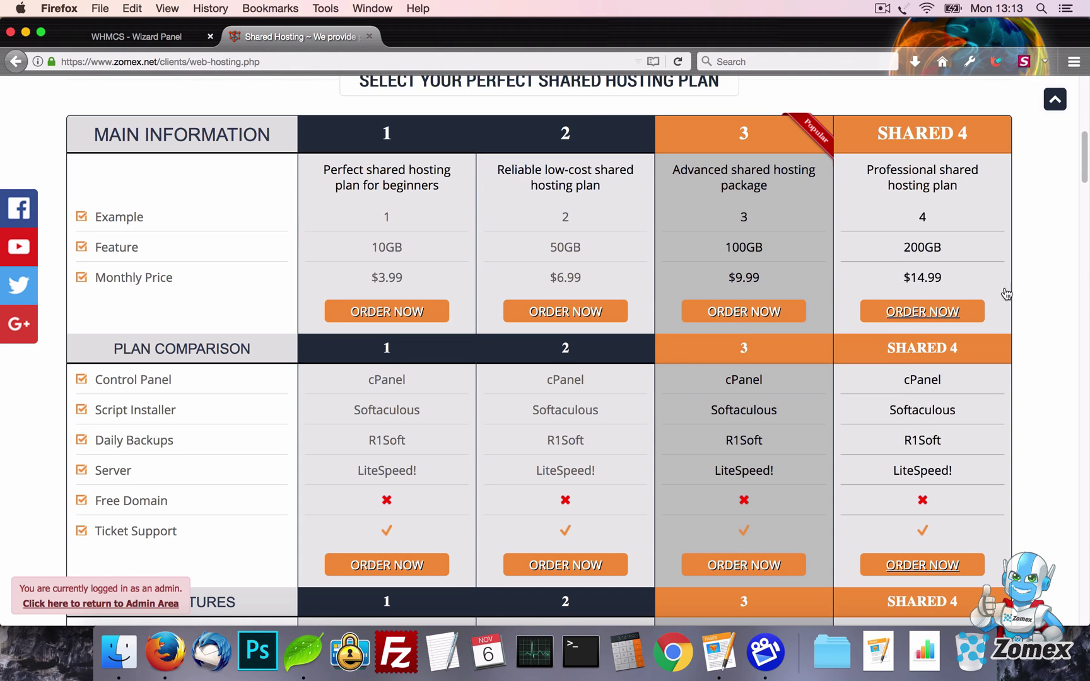
{"action": "key", "text": "super+r"}
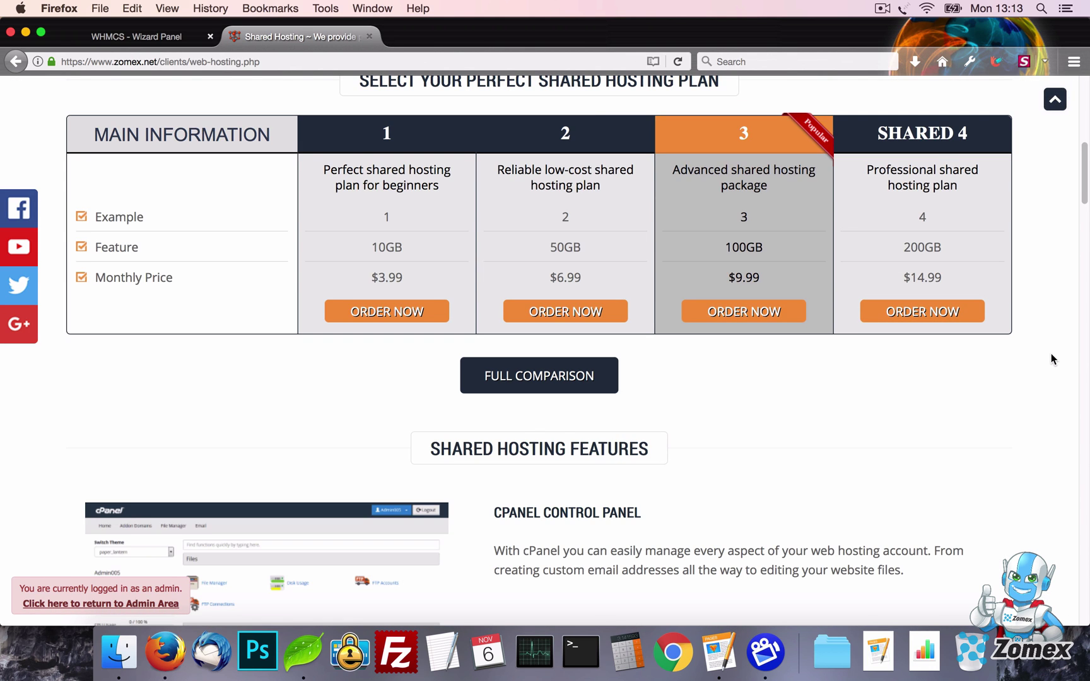
{"action": "left_click", "coordinate": [533, 378]}
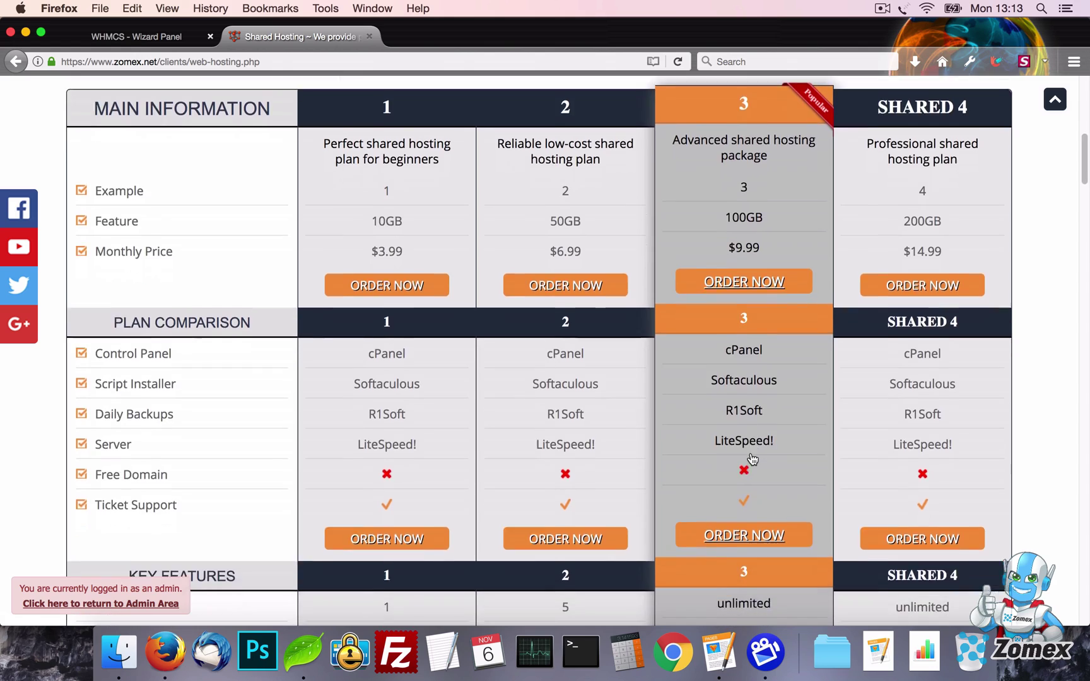
{"action": "scroll", "coordinate": [752, 459], "scroll_direction": "down", "scroll_amount": 20}
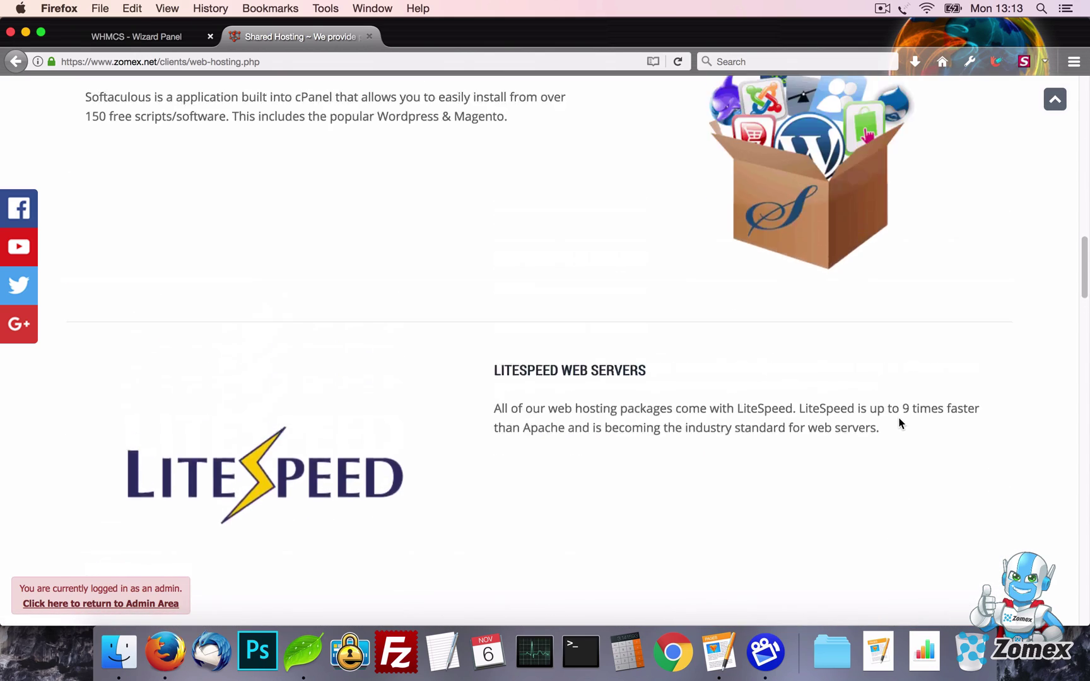
{"action": "scroll", "coordinate": [901, 424], "scroll_direction": "up", "scroll_amount": 20}
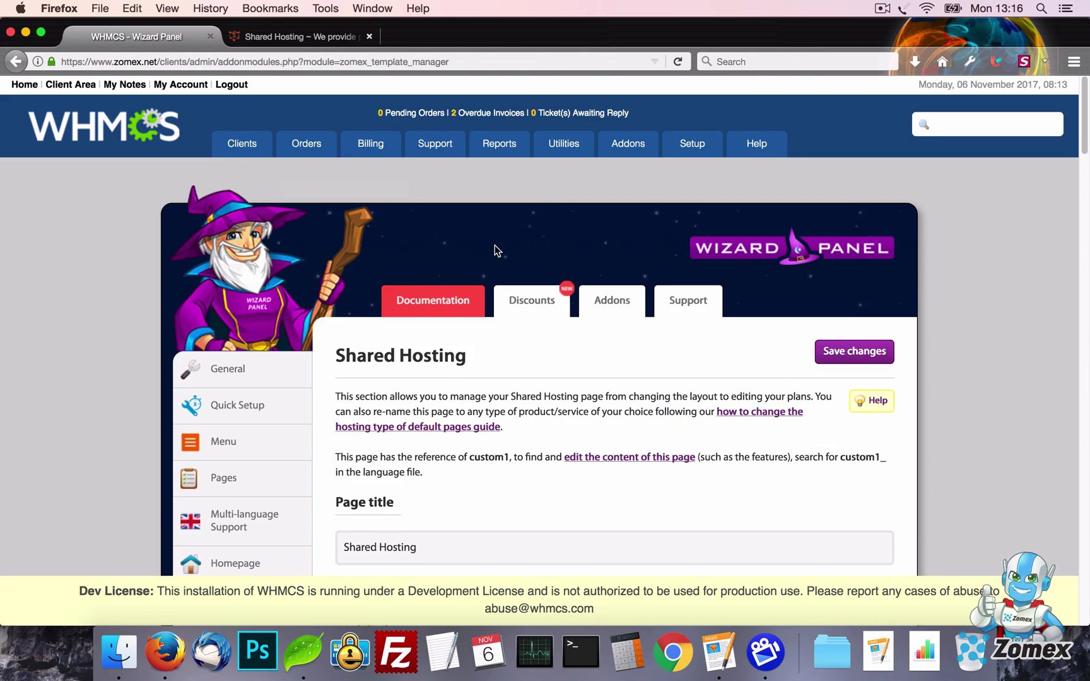
Switch the Shared Hosting layout to boxes with 3 plans, save, and reload the live page
{"action": "scroll", "coordinate": [495, 251], "scroll_direction": "down", "scroll_amount": 7}
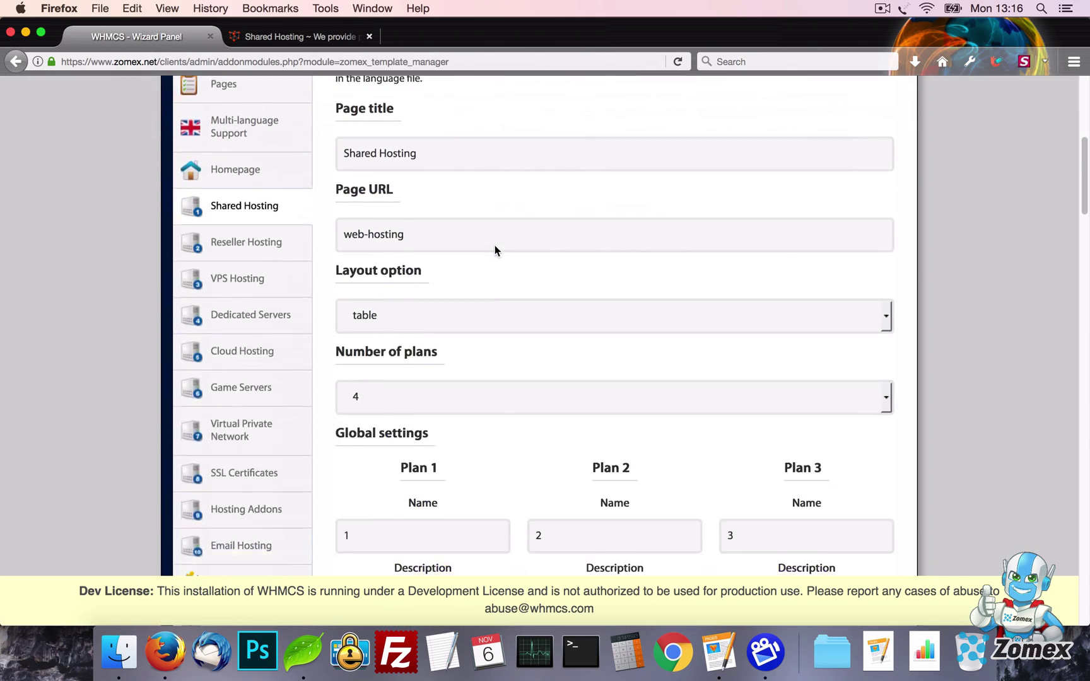
{"action": "scroll", "coordinate": [495, 250], "scroll_direction": "down", "scroll_amount": 4}
{"action": "left_click", "coordinate": [458, 165]}
{"action": "left_click", "coordinate": [436, 216]}
{"action": "scroll", "coordinate": [596, 205], "scroll_direction": "down", "scroll_amount": 1}
{"action": "left_click", "coordinate": [584, 227]}
{"action": "left_click", "coordinate": [580, 274]}
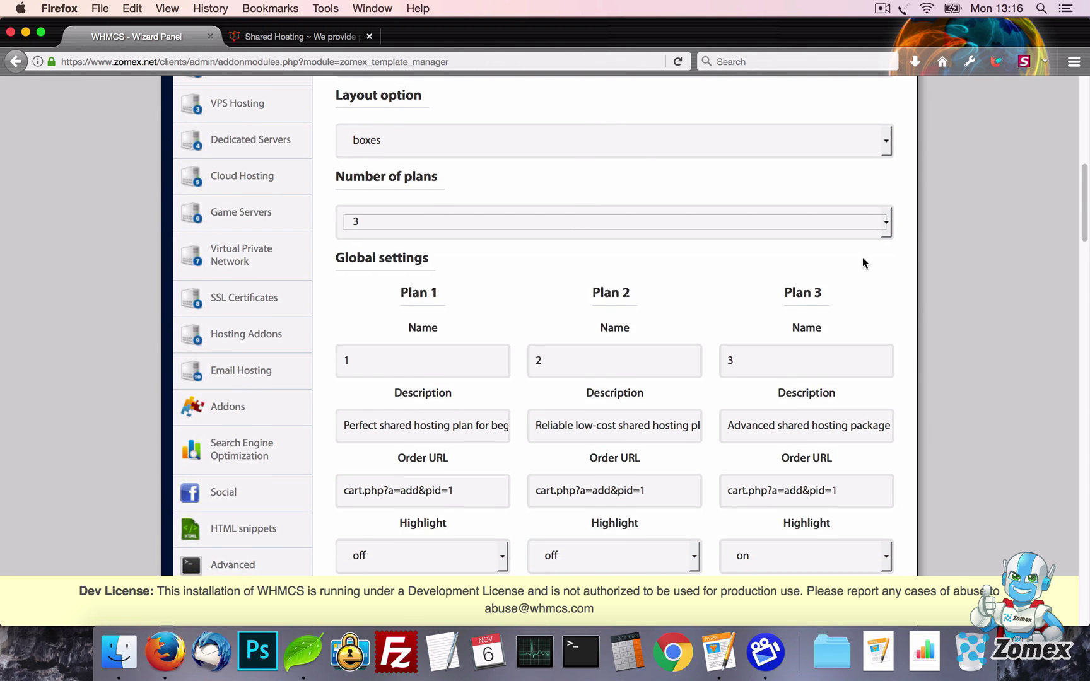
{"action": "scroll", "coordinate": [863, 252], "scroll_direction": "up", "scroll_amount": 6}
{"action": "left_click", "coordinate": [845, 189]}
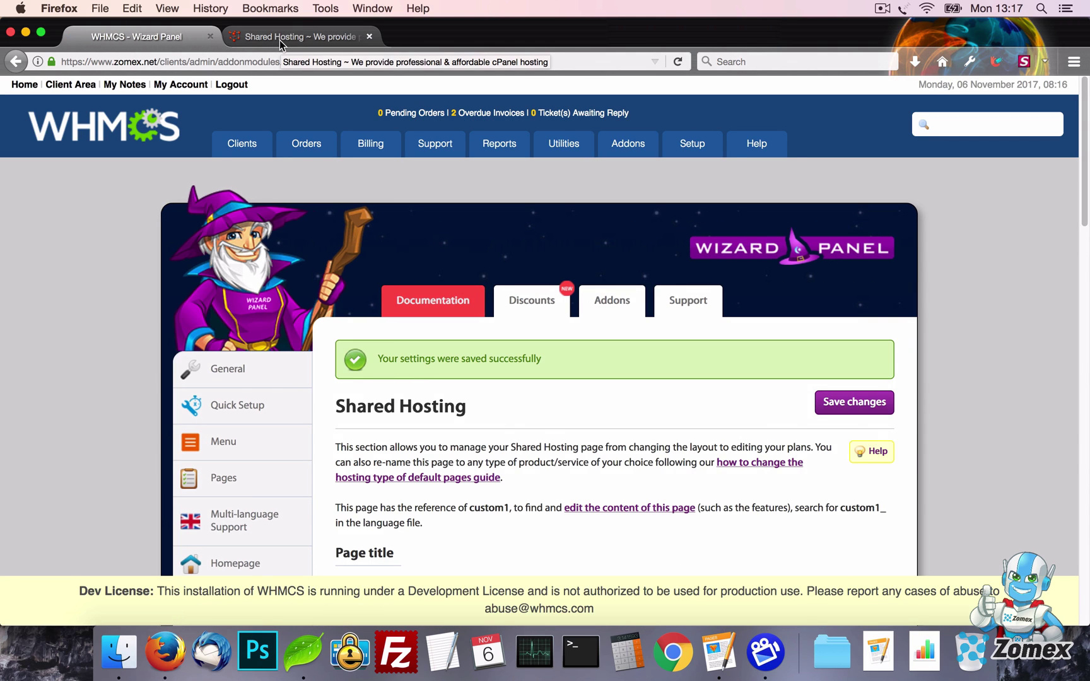
{"action": "left_click", "coordinate": [281, 40]}
{"action": "key", "text": "super+r"}
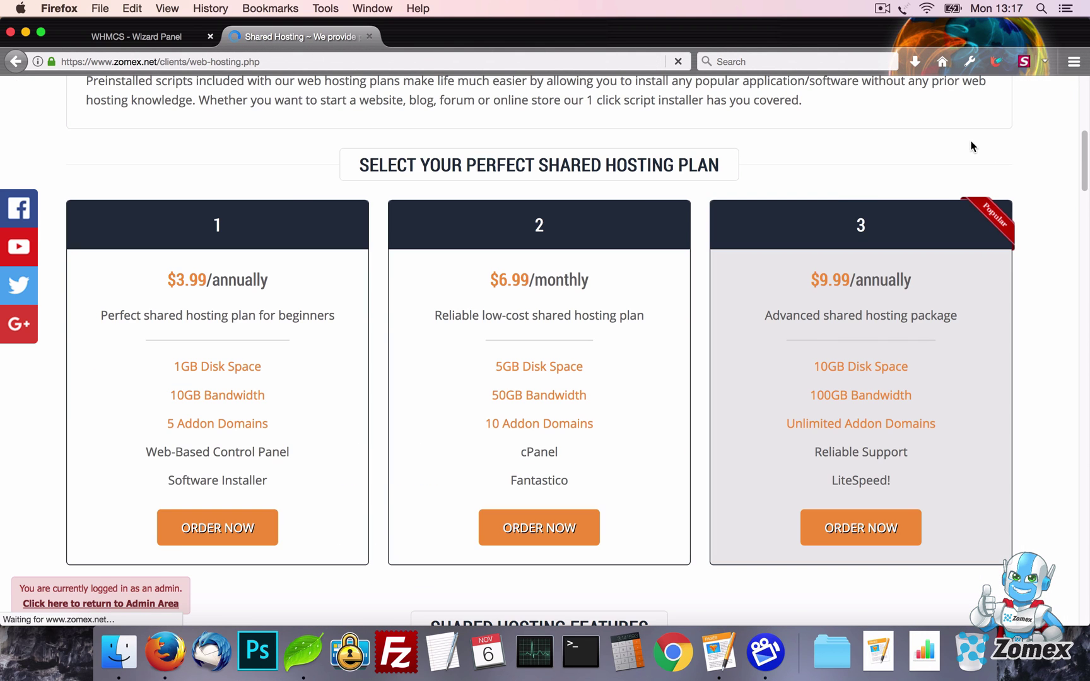
Set the first plan's description to 'Test' and turn on its highlight ribbon
{"action": "left_click", "coordinate": [122, 32]}
{"action": "scroll", "coordinate": [707, 299], "scroll_direction": "down", "scroll_amount": 10}
{"action": "scroll", "coordinate": [708, 304], "scroll_direction": "down", "scroll_amount": 3}
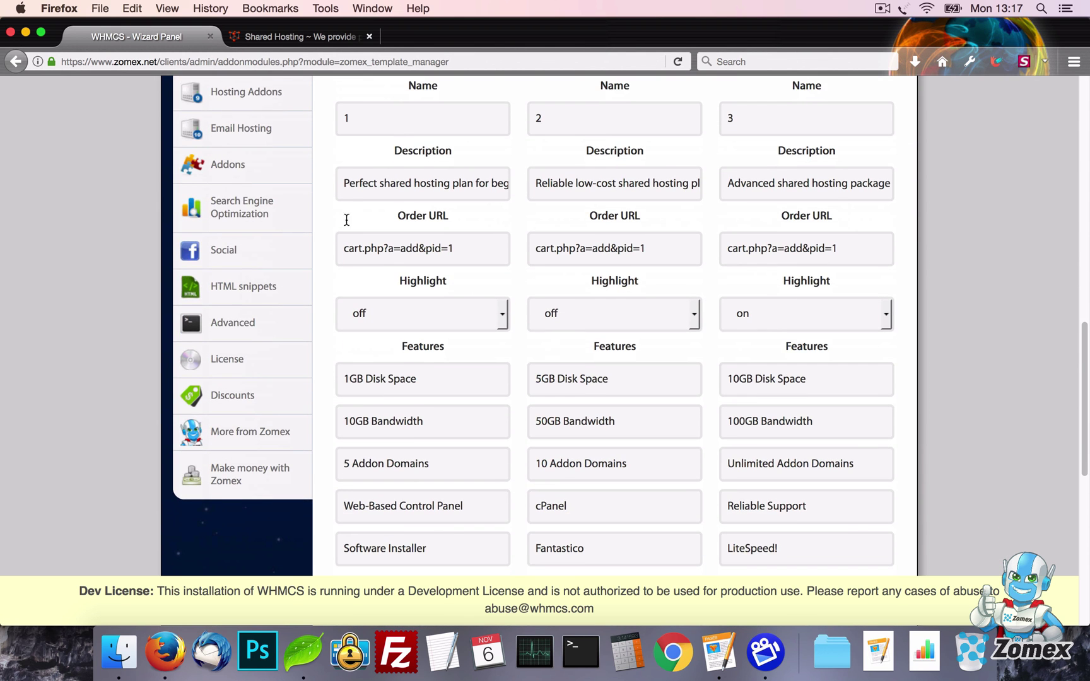
{"action": "left_click", "coordinate": [424, 177]}
{"action": "key", "text": "super+a"}
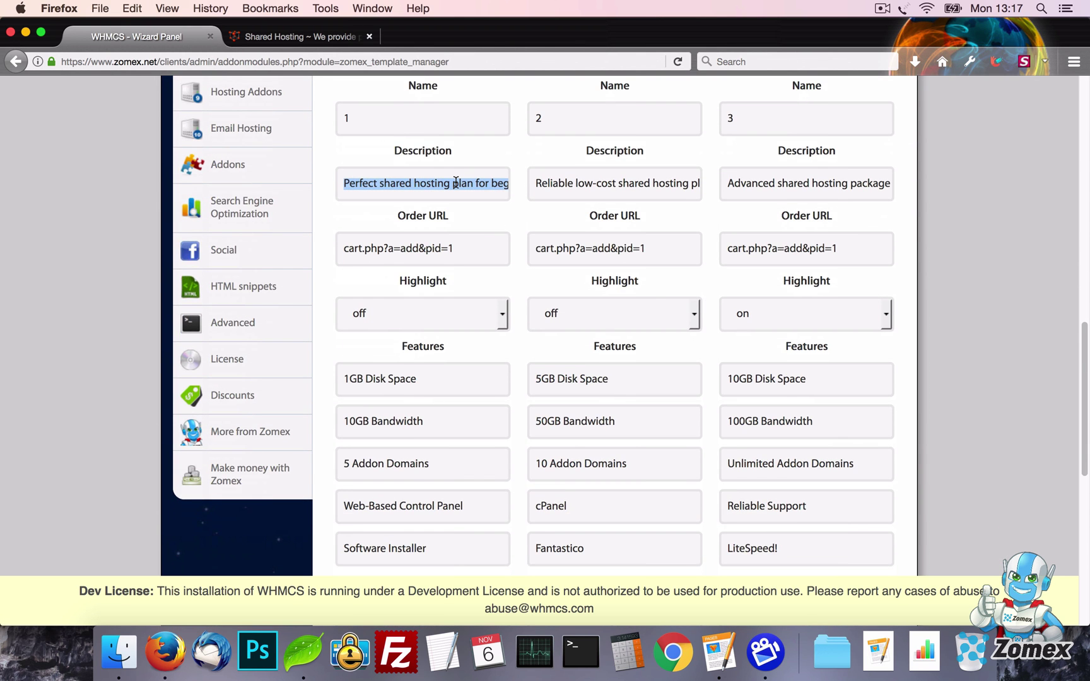
{"action": "type", "text": "Test"}
{"action": "left_click", "coordinate": [448, 316]}
{"action": "left_click", "coordinate": [442, 334]}
{"action": "scroll", "coordinate": [443, 333], "scroll_direction": "down", "scroll_amount": 2}
Rename the first plan's five features to 1, 2, 3, 4 and 5
{"action": "left_click", "coordinate": [461, 291]}
{"action": "key", "text": "super+a"}
{"action": "type", "text": "1"}
{"action": "left_click", "coordinate": [454, 320]}
{"action": "key", "text": "super+a"}
{"action": "type", "text": "2"}
{"action": "key", "text": "Tab"}
{"action": "type", "text": "3"}
{"action": "key", "text": "Tab"}
{"action": "type", "text": "4"}
{"action": "key", "text": "Tab"}
{"action": "type", "text": "5"}
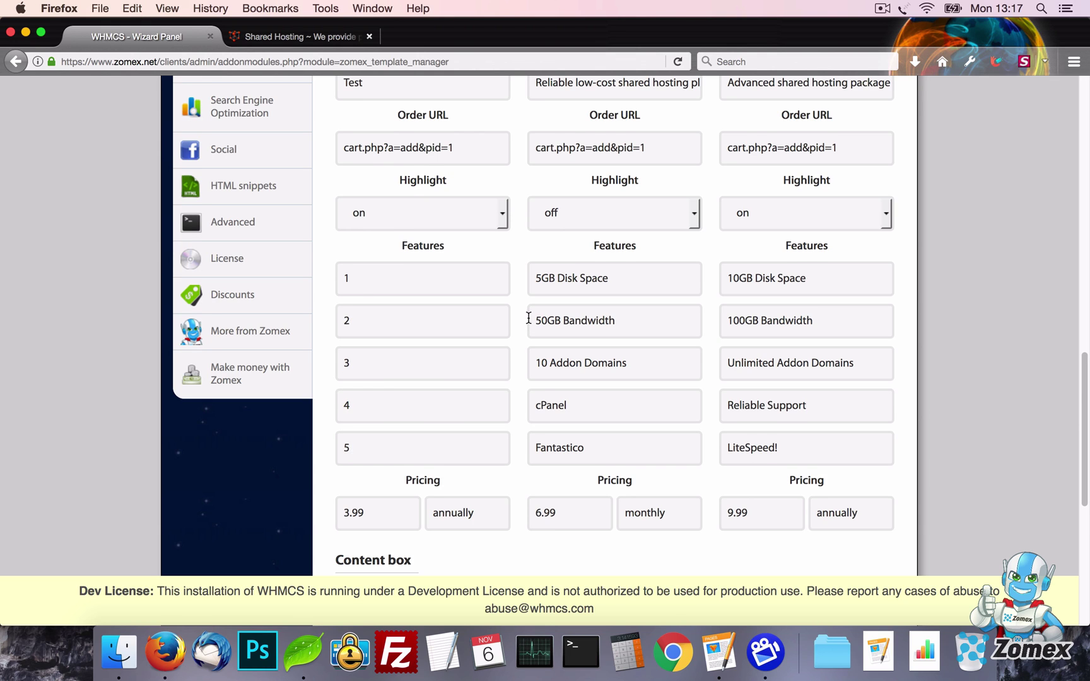
{"action": "scroll", "coordinate": [529, 317], "scroll_direction": "down", "scroll_amount": 3}
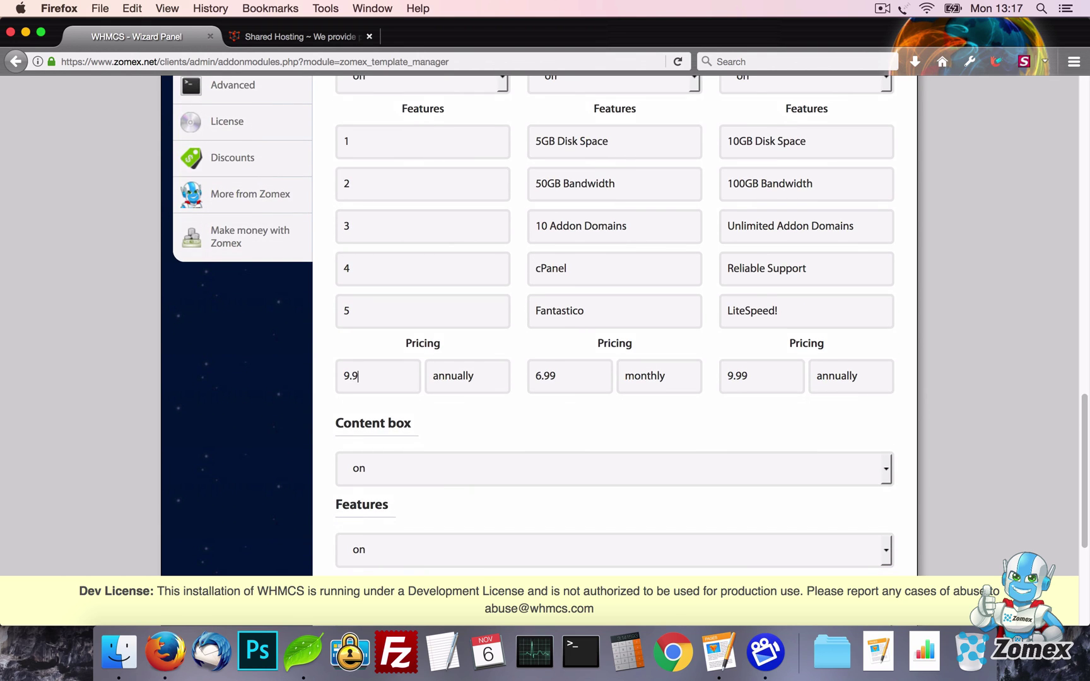
Change the first plan's billing cycle to monthly, save, and reload the Shared Hosting page
{"action": "double_click", "coordinate": [488, 371]}
{"action": "type", "text": "monthly"}
{"action": "key", "text": "Return"}
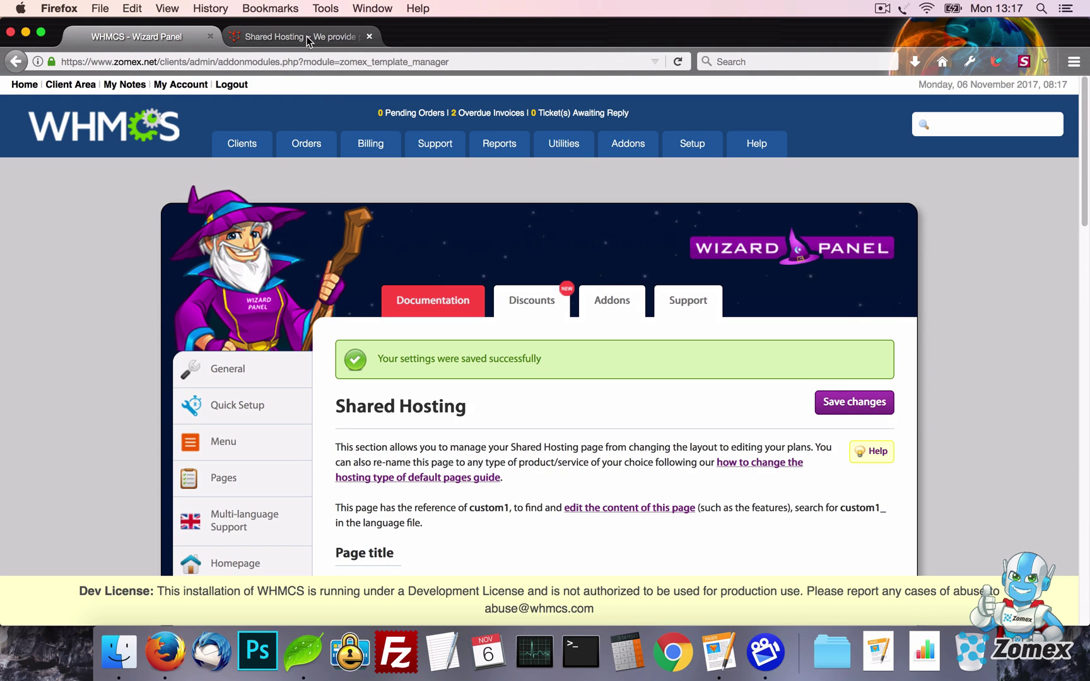
{"action": "left_click", "coordinate": [306, 36]}
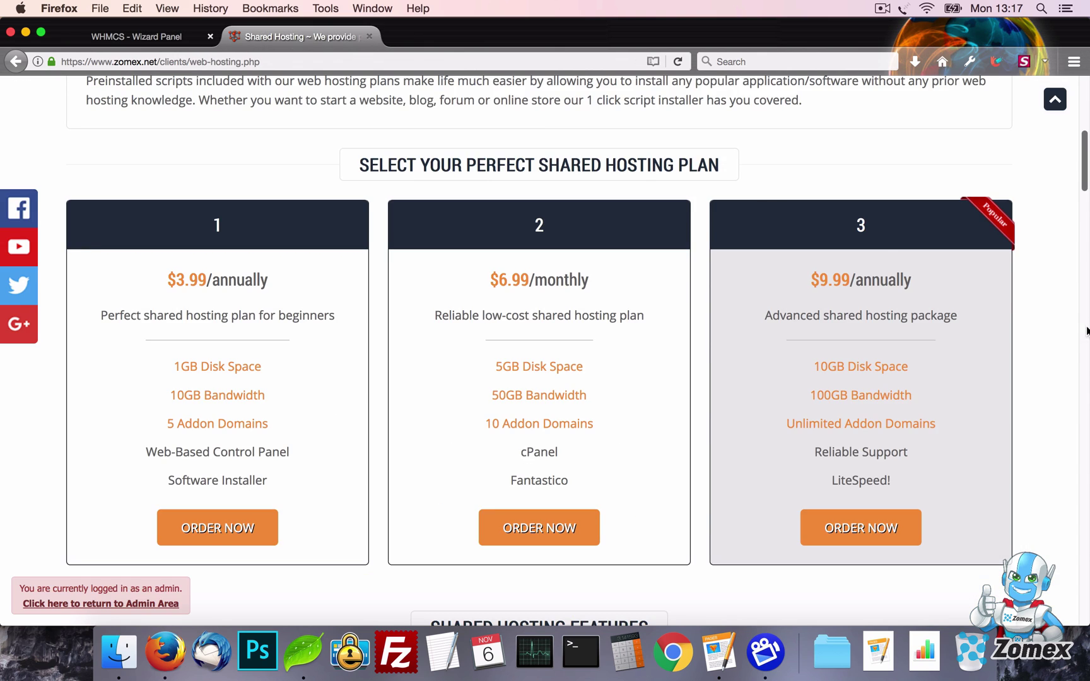
{"action": "key", "text": "super+r"}
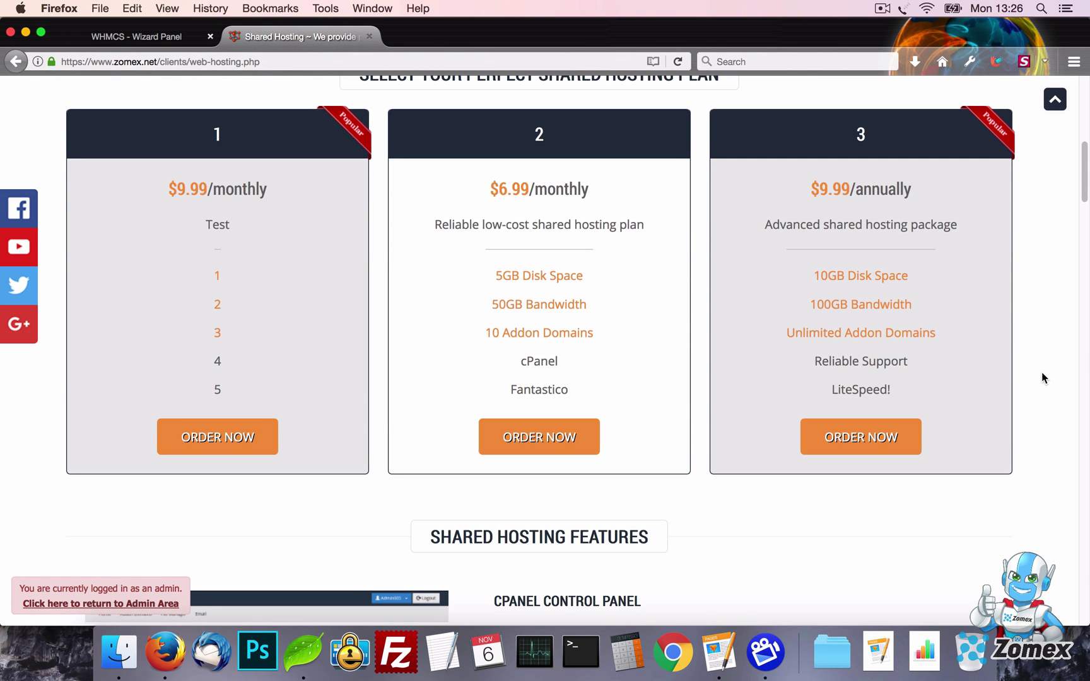
Set the Shared Hosting layout to table2 with 6 plans and save
{"action": "left_click", "coordinate": [145, 36]}
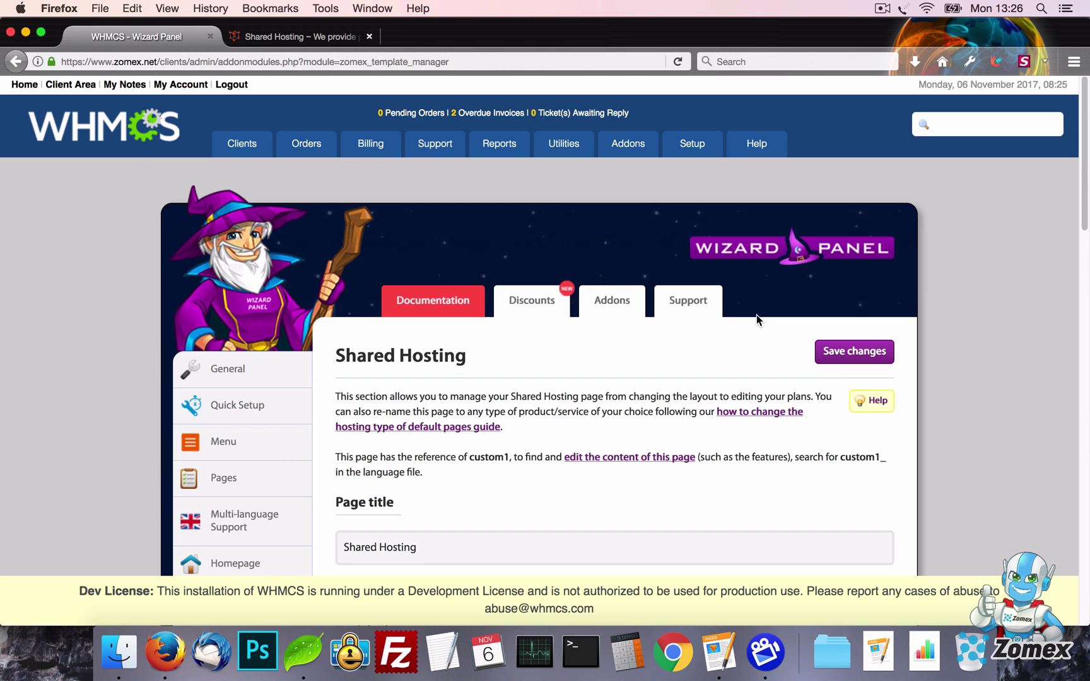
{"action": "scroll", "coordinate": [440, 161], "scroll_direction": "down", "scroll_amount": 10}
{"action": "left_click", "coordinate": [440, 161]}
{"action": "left_click", "coordinate": [444, 205]}
{"action": "left_click", "coordinate": [492, 252]}
{"action": "left_click", "coordinate": [500, 344]}
{"action": "scroll", "coordinate": [804, 316], "scroll_direction": "up", "scroll_amount": 10}
{"action": "left_click", "coordinate": [817, 284]}
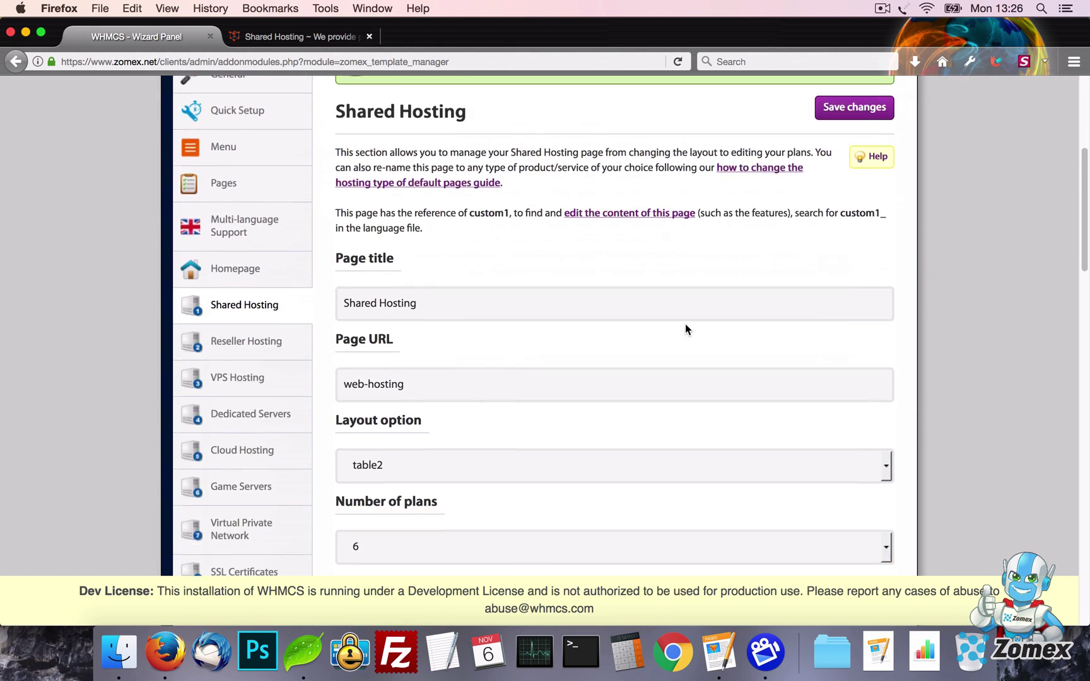
Rename the Table2 feature columns to 1, 2 and 3, save, and reload the public page
{"action": "scroll", "coordinate": [686, 324], "scroll_direction": "down", "scroll_amount": 15}
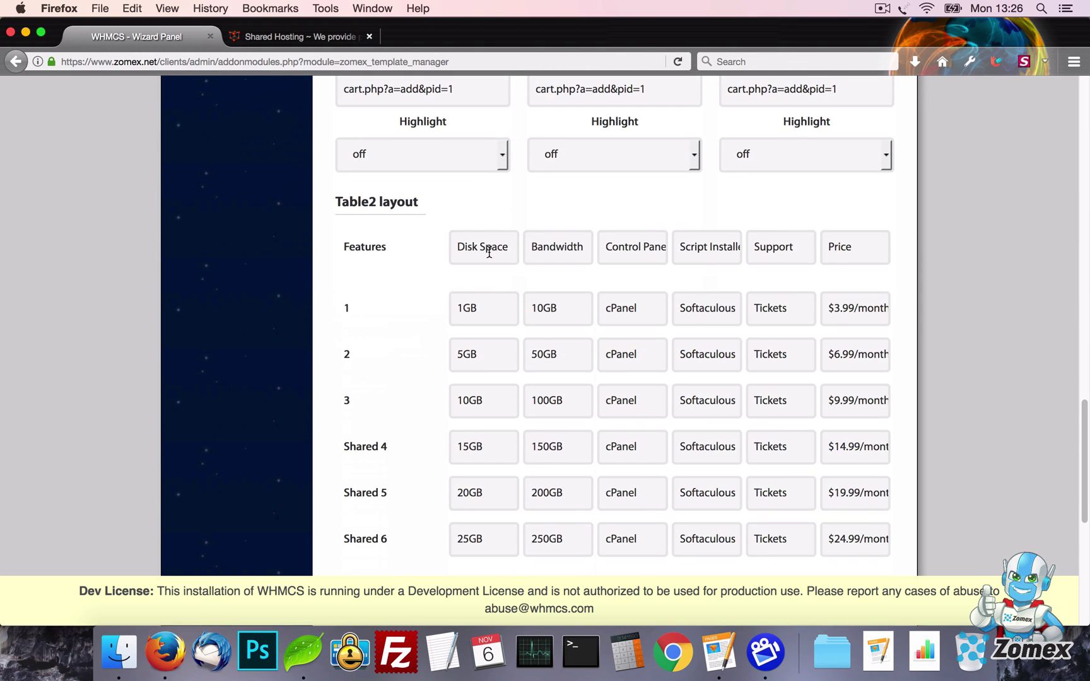
{"action": "triple_click", "coordinate": [489, 251]}
{"action": "triple_click", "coordinate": [627, 251]}
{"action": "scroll", "coordinate": [665, 251], "scroll_direction": "down", "scroll_amount": 1}
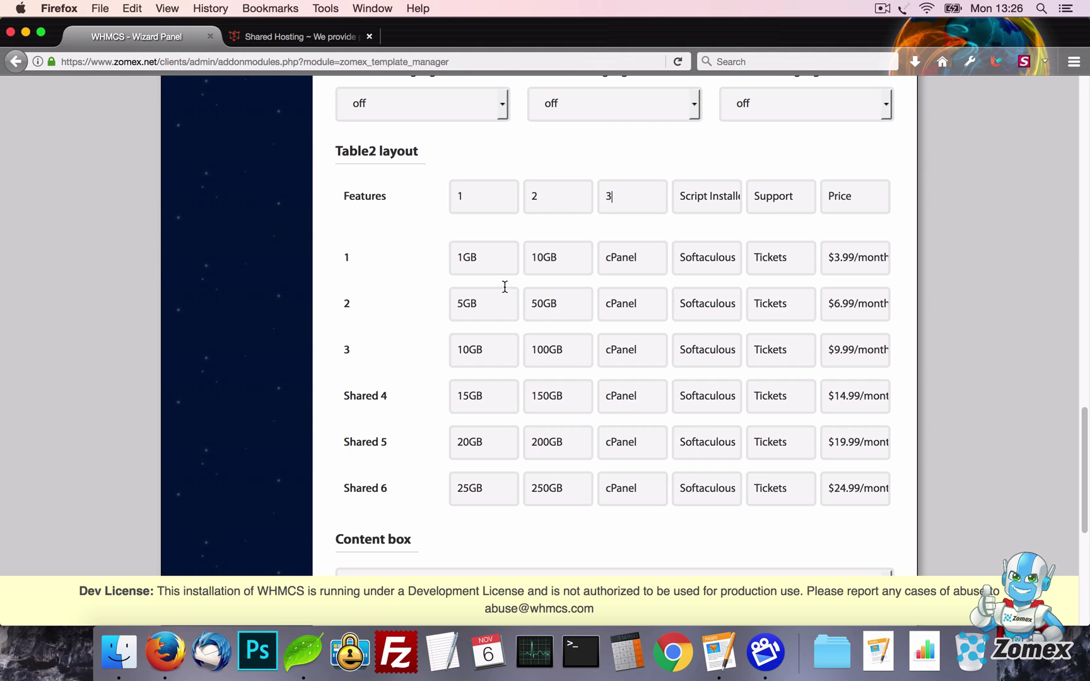
{"action": "key", "text": "Return"}
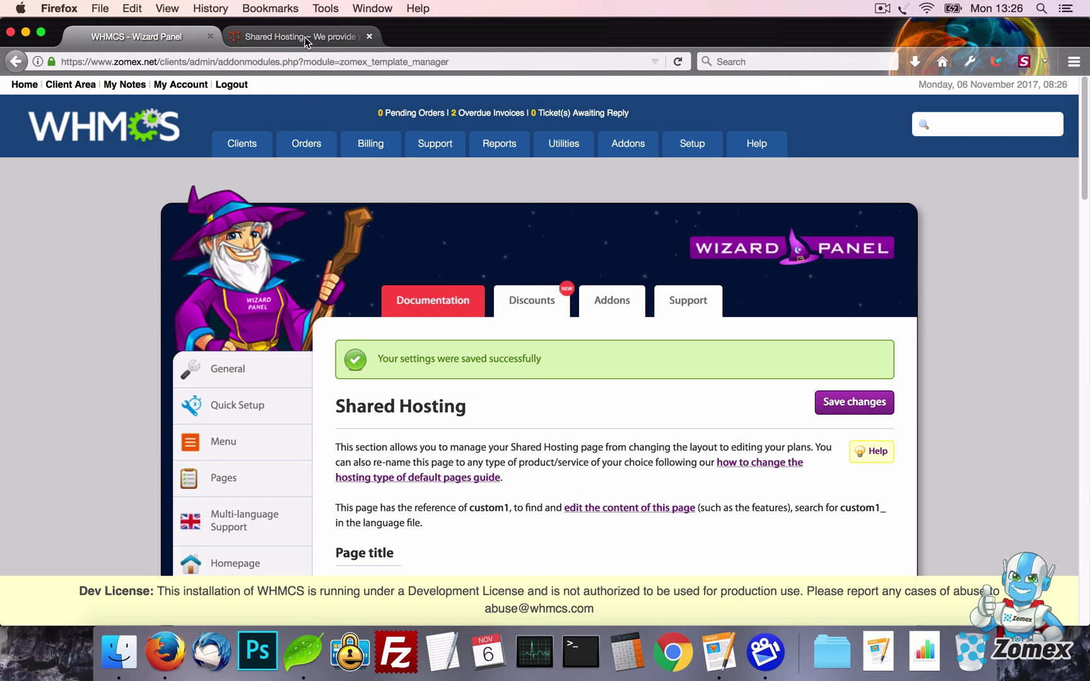
{"action": "left_click", "coordinate": [294, 36]}
{"action": "key", "text": "super+r"}
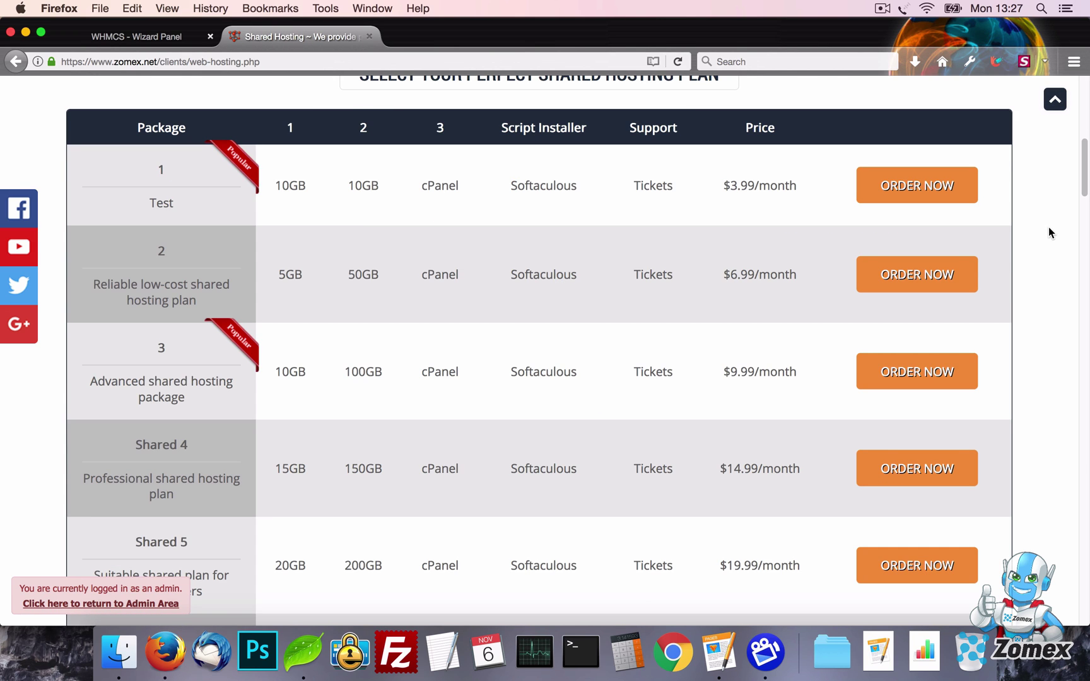
{"action": "left_click_drag", "start_coordinate": [1083, 183], "coordinate": [1086, 111]}
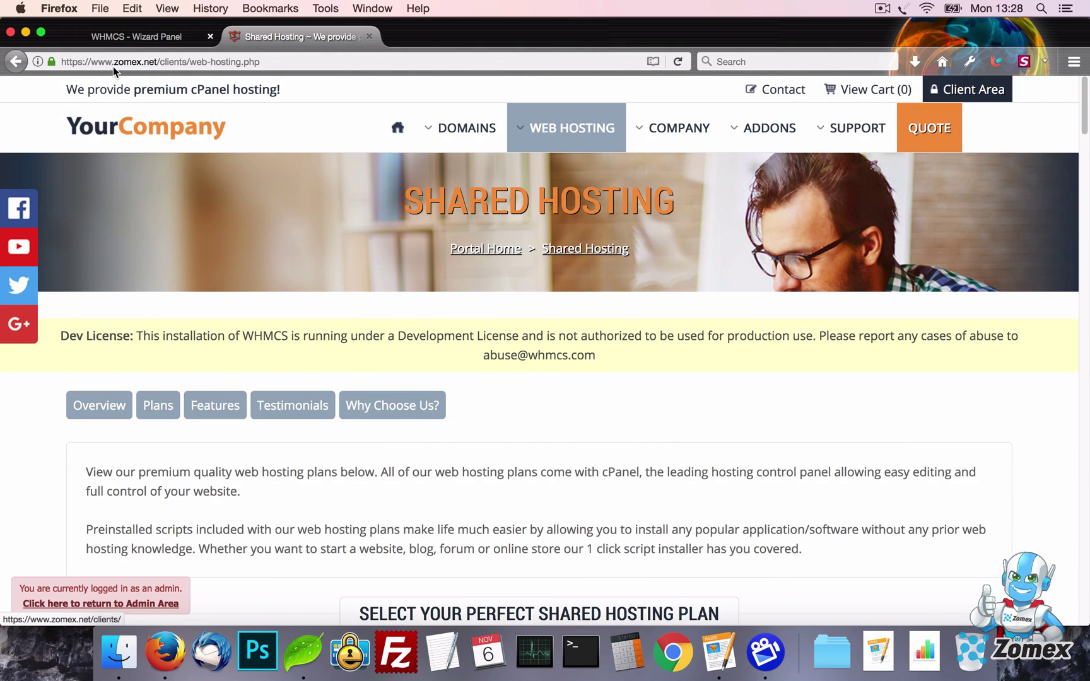
{"action": "left_click", "coordinate": [150, 38]}
Switch Content box, Features and Testimonials off, save, and reload the Shared Hosting page
{"action": "scroll", "coordinate": [675, 410], "scroll_direction": "down", "scroll_amount": 20}
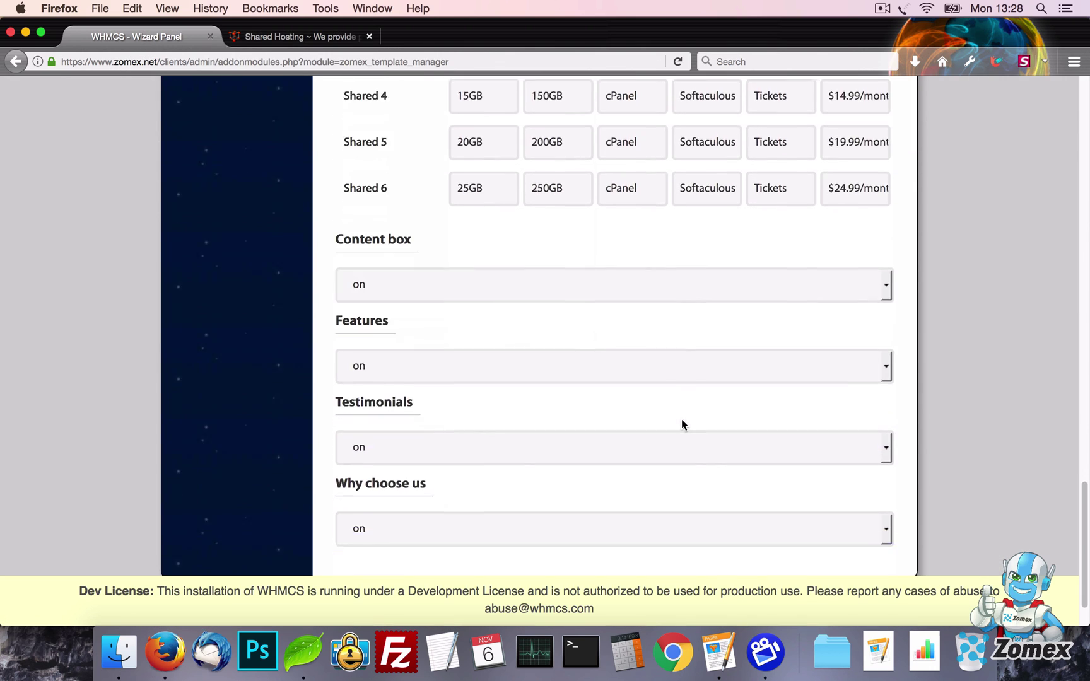
{"action": "left_click", "coordinate": [542, 221]}
{"action": "left_click", "coordinate": [540, 253]}
{"action": "left_click", "coordinate": [546, 296]}
{"action": "left_click", "coordinate": [540, 334]}
{"action": "left_click", "coordinate": [571, 378]}
{"action": "left_click", "coordinate": [570, 417]}
{"action": "scroll", "coordinate": [932, 408], "scroll_direction": "up", "scroll_amount": 20}
{"action": "left_click", "coordinate": [882, 357]}
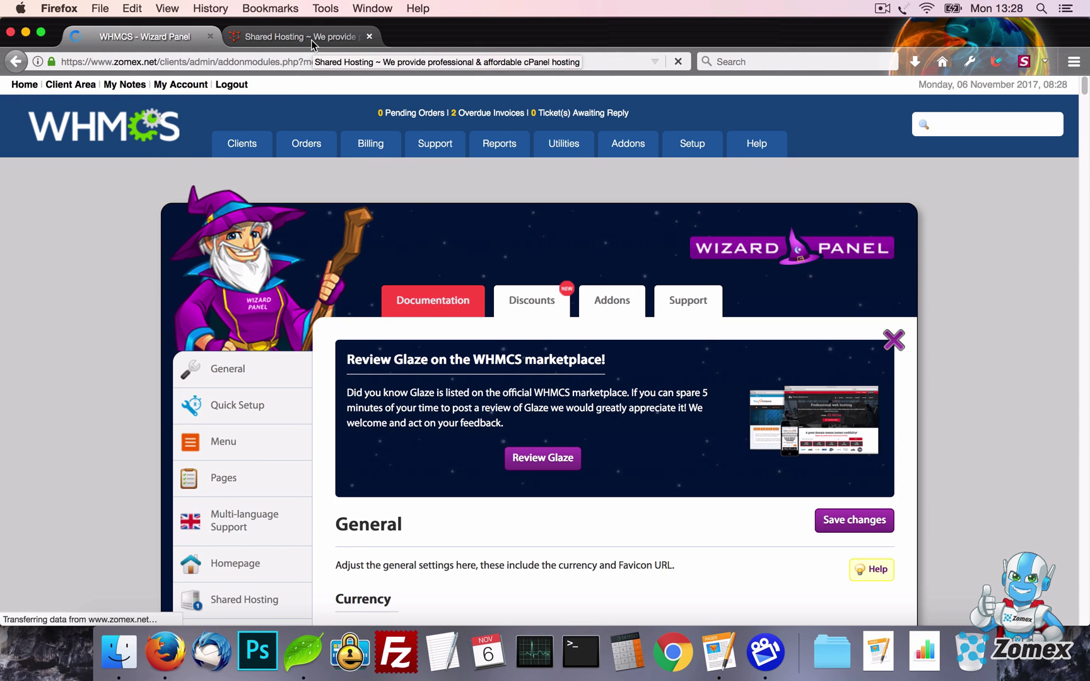
{"action": "left_click", "coordinate": [311, 37]}
{"action": "key", "text": "super+r"}
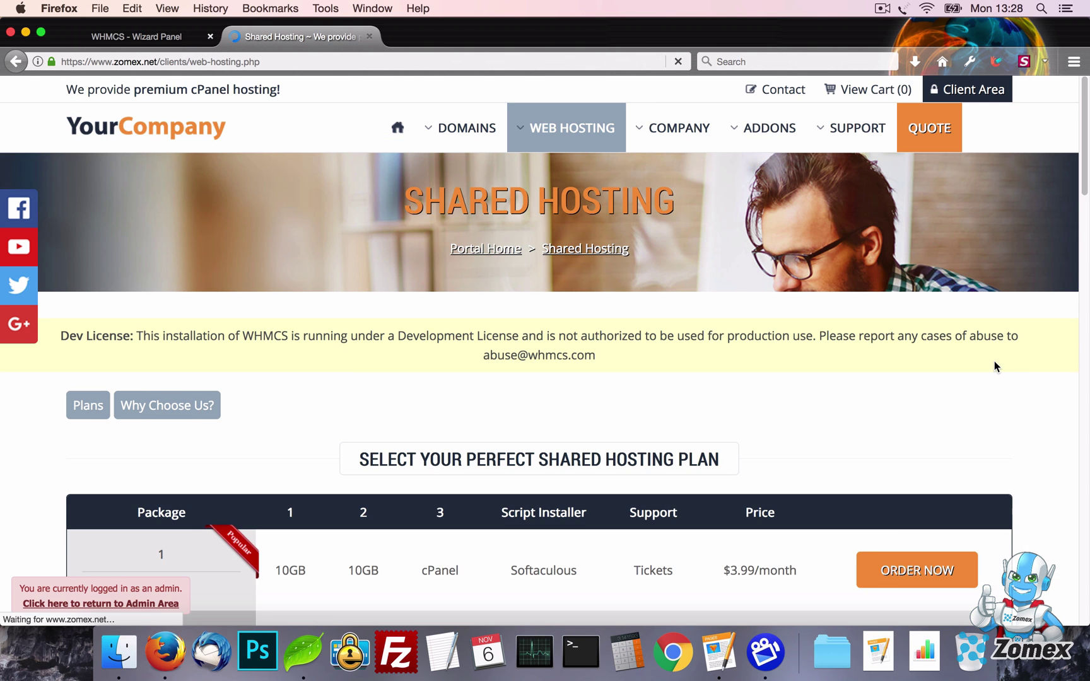
{"action": "left_click_drag", "start_coordinate": [1082, 166], "coordinate": [1087, 579]}
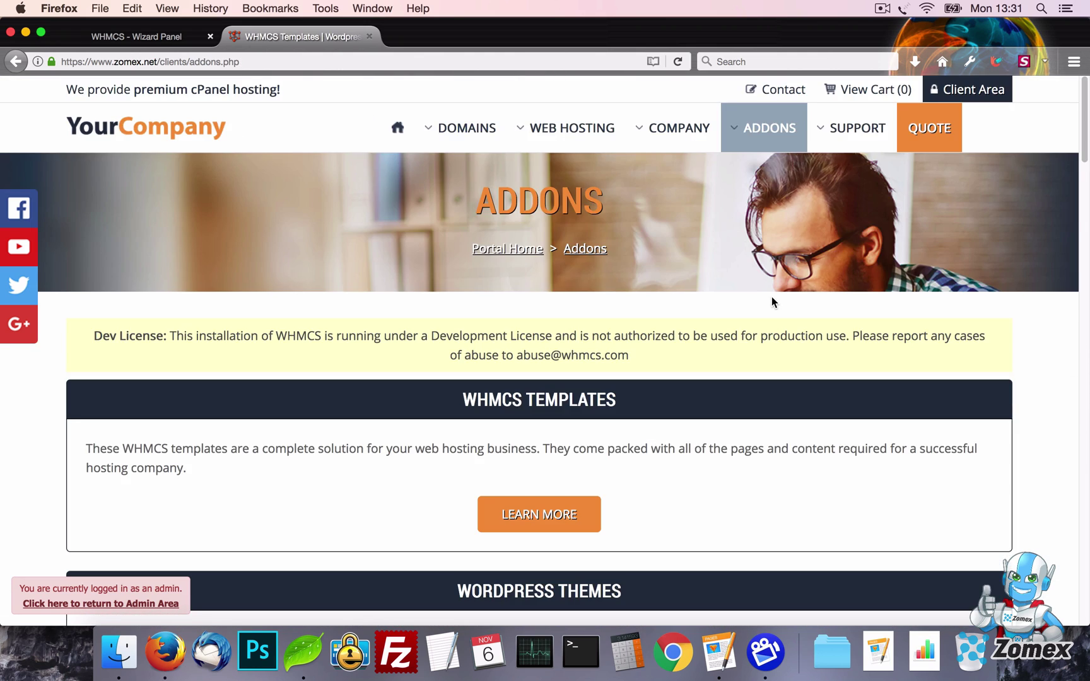
Open the WHMCS Templates page from the site's Addons menu
{"action": "mouse_move", "coordinate": [770, 134]}
{"action": "left_click", "coordinate": [561, 190]}
{"action": "left_click_drag", "start_coordinate": [1085, 122], "coordinate": [1088, 96]}
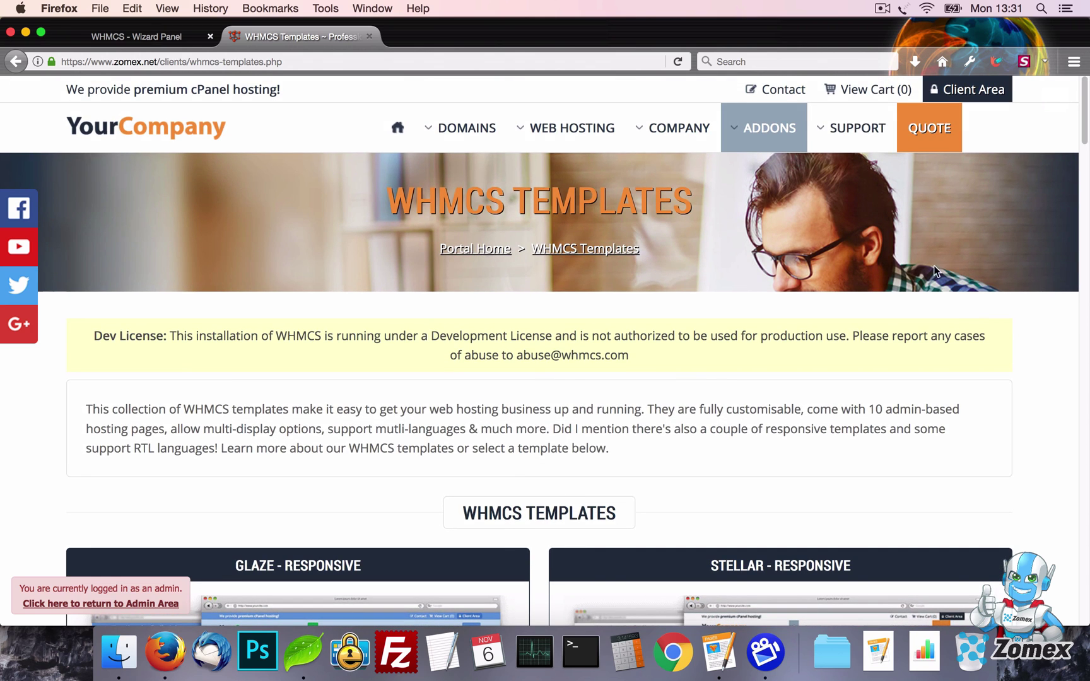
Open the Wizard Panel's Addons settings and start editing the Zomex affiliate ID
{"action": "mouse_move", "coordinate": [760, 139]}
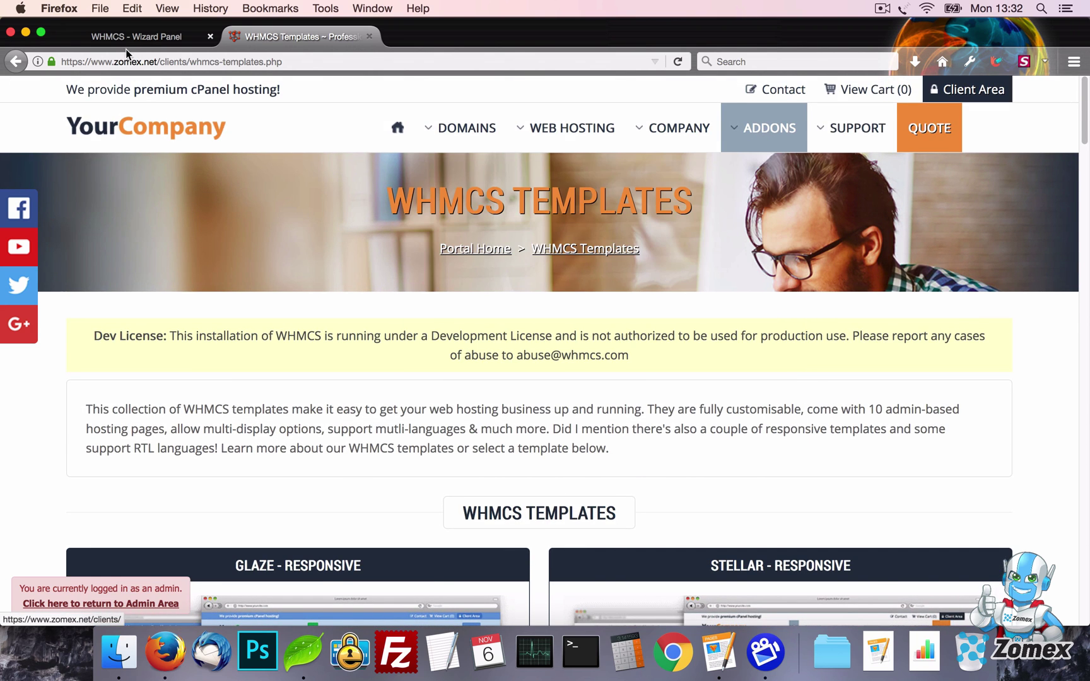
{"action": "left_click", "coordinate": [136, 37]}
{"action": "scroll", "coordinate": [116, 387], "scroll_direction": "down", "scroll_amount": 10}
{"action": "scroll", "coordinate": [117, 387], "scroll_direction": "down", "scroll_amount": 5}
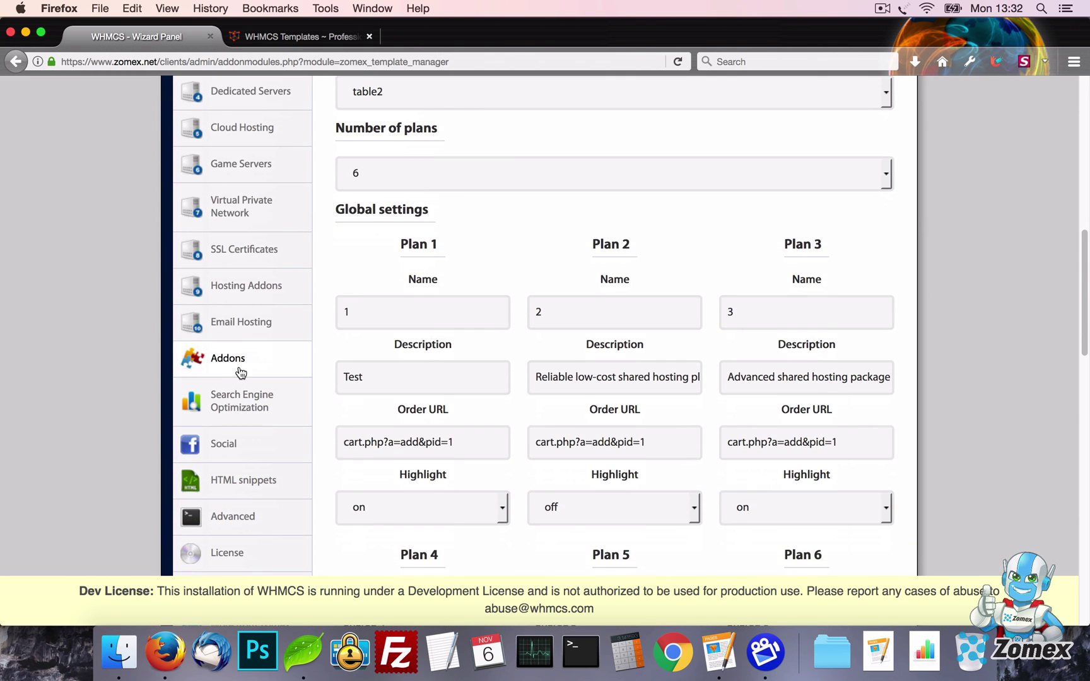
{"action": "left_click", "coordinate": [205, 367]}
{"action": "scroll", "coordinate": [633, 373], "scroll_direction": "up", "scroll_amount": 6}
{"action": "scroll", "coordinate": [632, 373], "scroll_direction": "up", "scroll_amount": 3}
{"action": "left_click", "coordinate": [511, 448]}
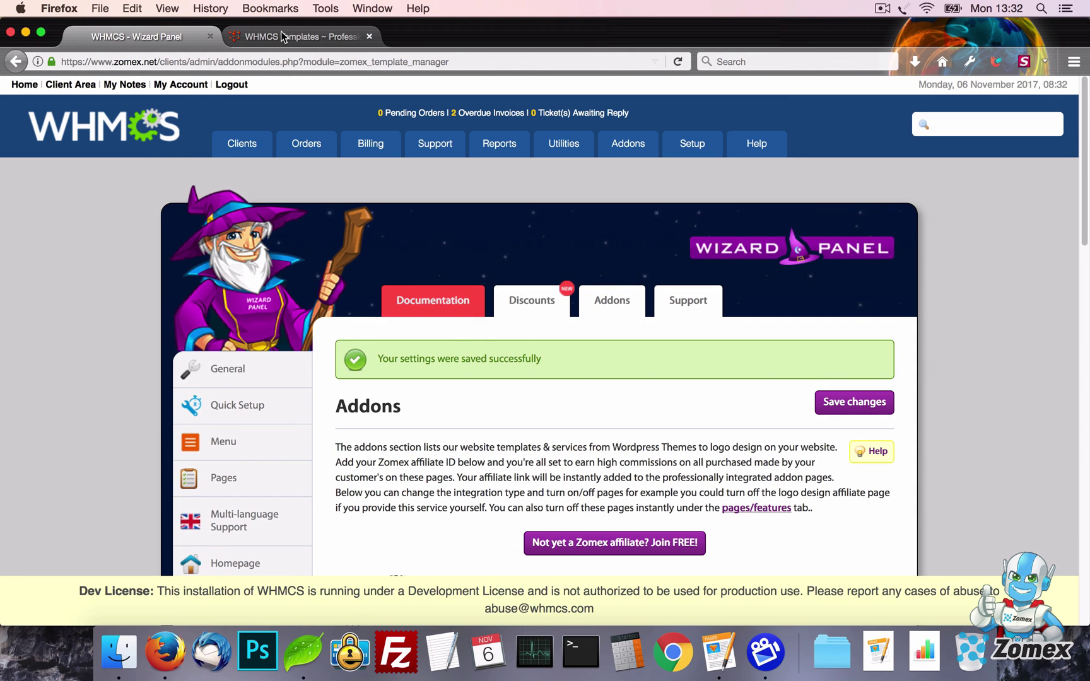
Review the WHMCS Templates page, then turn off the HTML templates and Blesta templates pages
{"action": "left_click", "coordinate": [284, 36]}
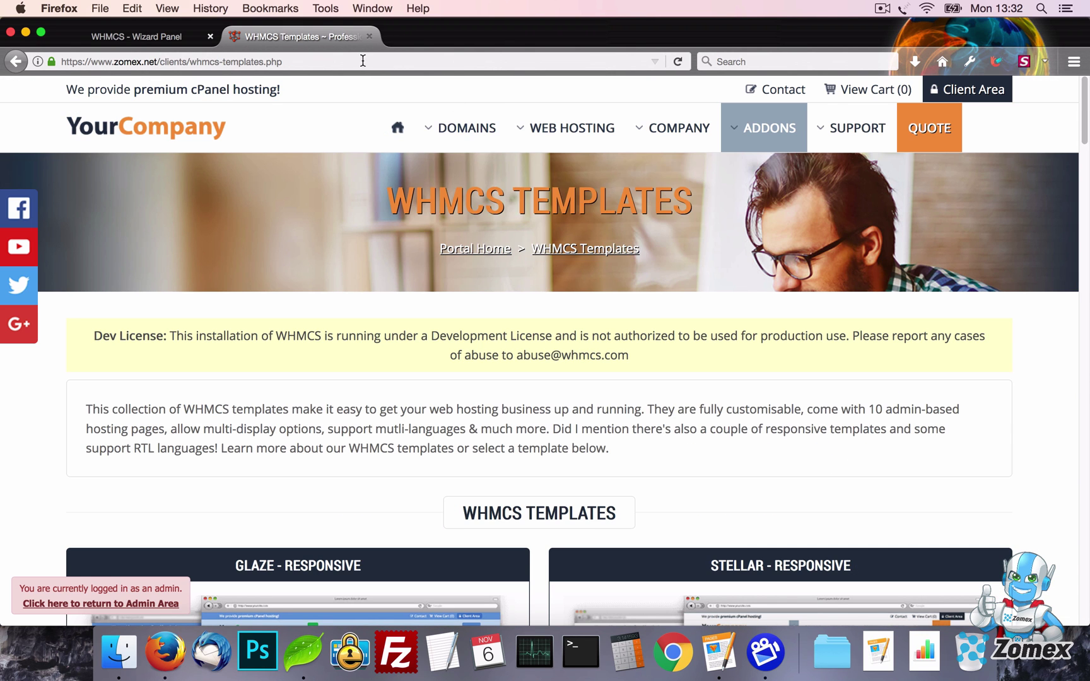
{"action": "scroll", "coordinate": [576, 272], "scroll_direction": "down", "scroll_amount": 8}
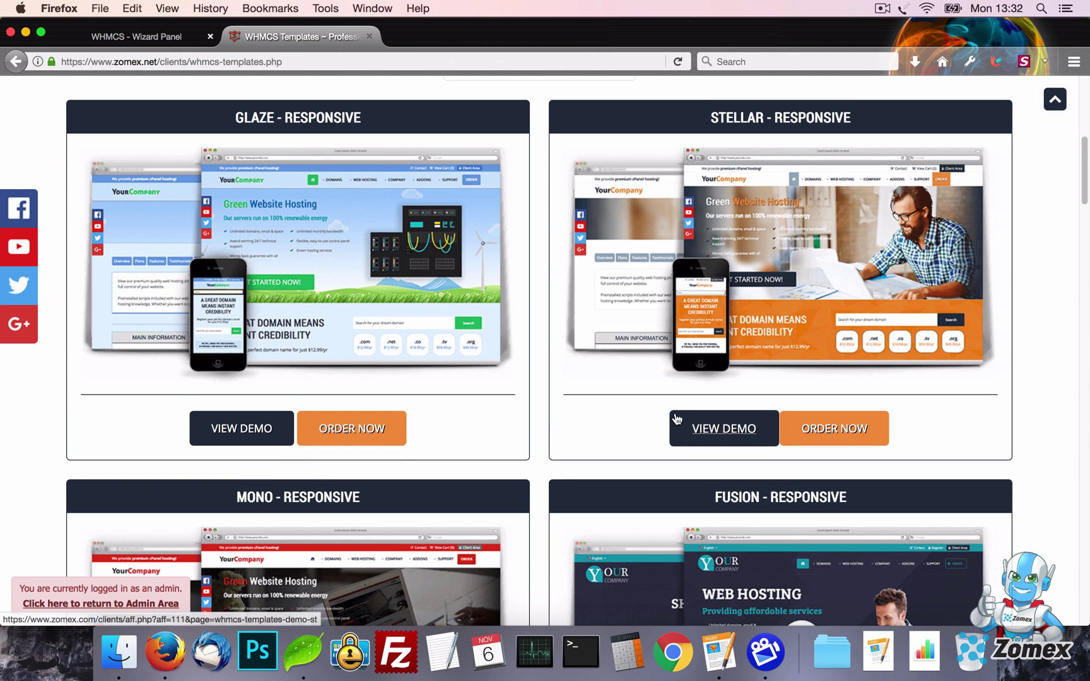
{"action": "scroll", "coordinate": [725, 429], "scroll_direction": "up", "scroll_amount": 8}
{"action": "left_click", "coordinate": [190, 33]}
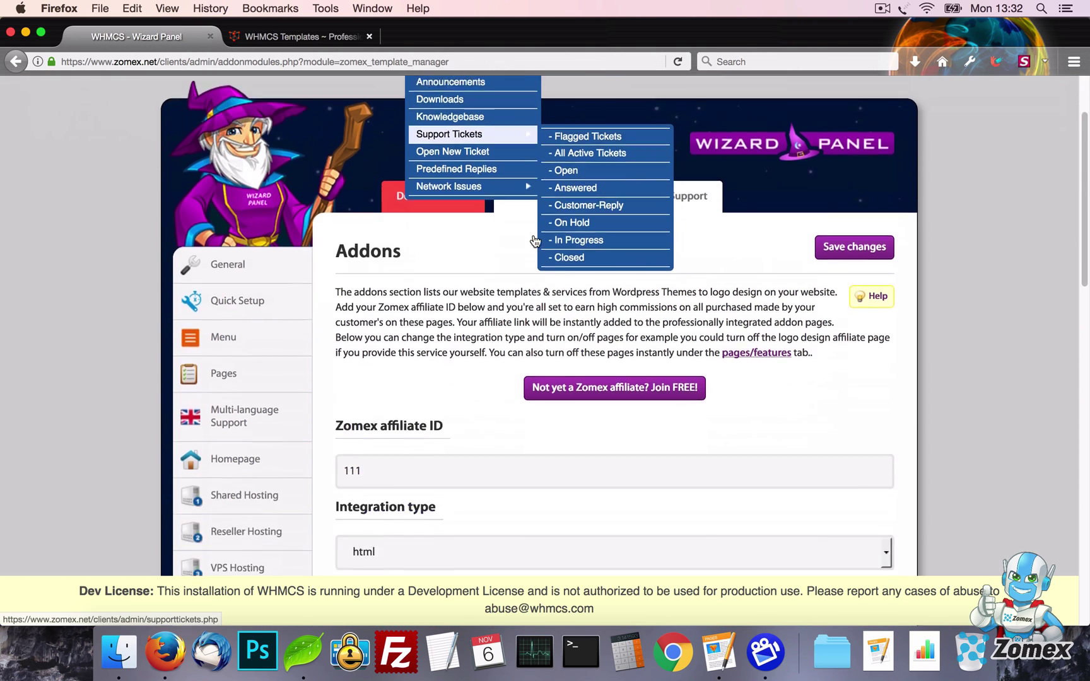
{"action": "scroll", "coordinate": [533, 235], "scroll_direction": "down", "scroll_amount": 10}
{"action": "left_click", "coordinate": [497, 161]}
{"action": "left_click", "coordinate": [497, 187]}
{"action": "left_click", "coordinate": [534, 228]}
{"action": "left_click", "coordinate": [537, 271]}
Turn off Code & scripts, save the addon settings, and check the site's Addons menu
{"action": "scroll", "coordinate": [659, 273], "scroll_direction": "down", "scroll_amount": 4}
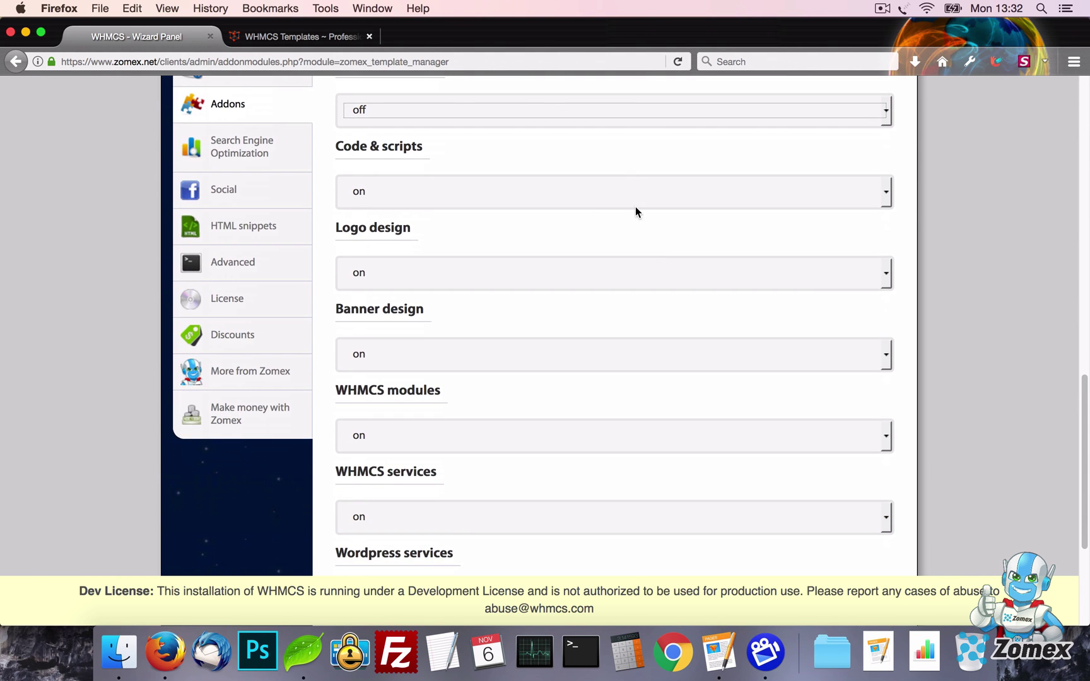
{"action": "left_click", "coordinate": [635, 203]}
{"action": "left_click", "coordinate": [638, 231]}
{"action": "scroll", "coordinate": [900, 322], "scroll_direction": "up", "scroll_amount": 15}
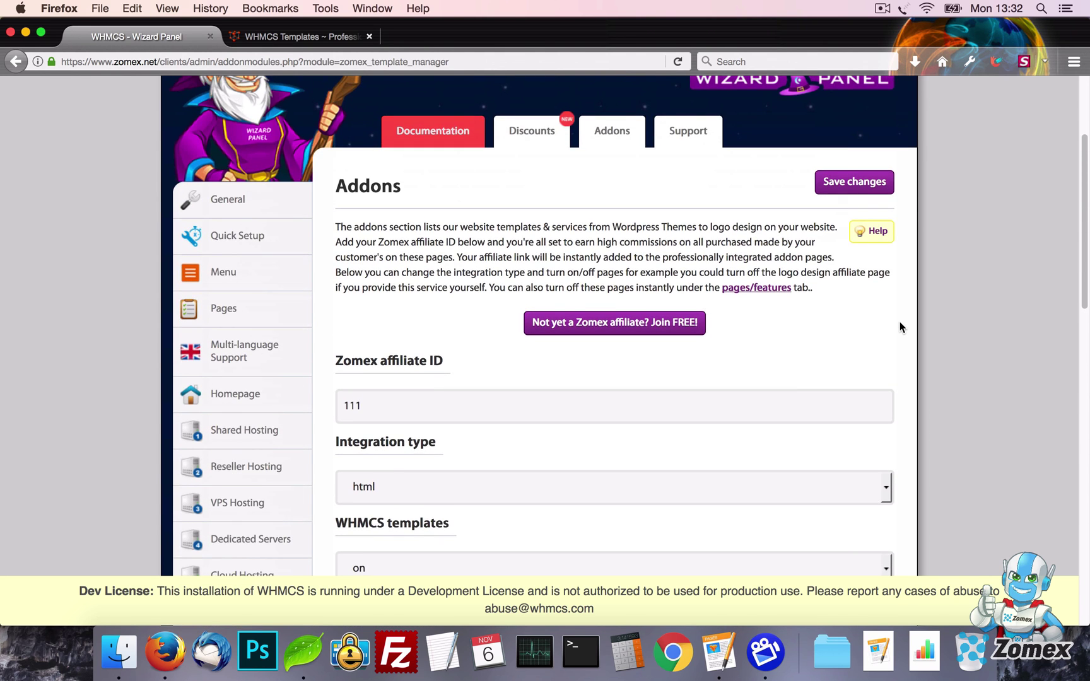
{"action": "left_click", "coordinate": [851, 263]}
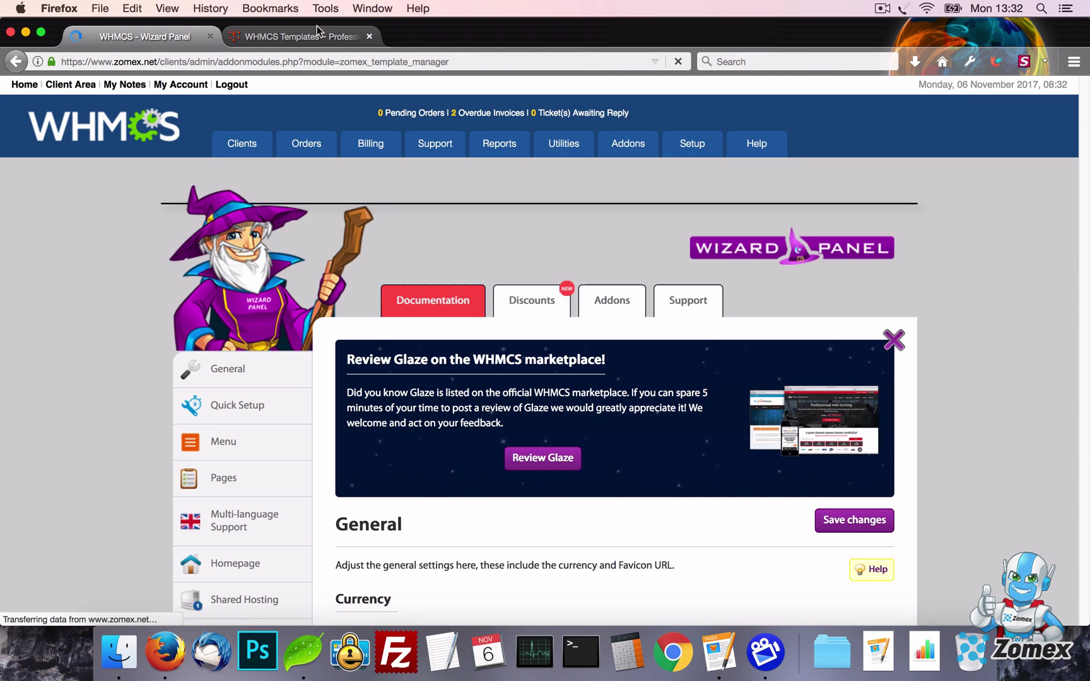
{"action": "left_click", "coordinate": [319, 31]}
{"action": "mouse_move", "coordinate": [778, 134]}
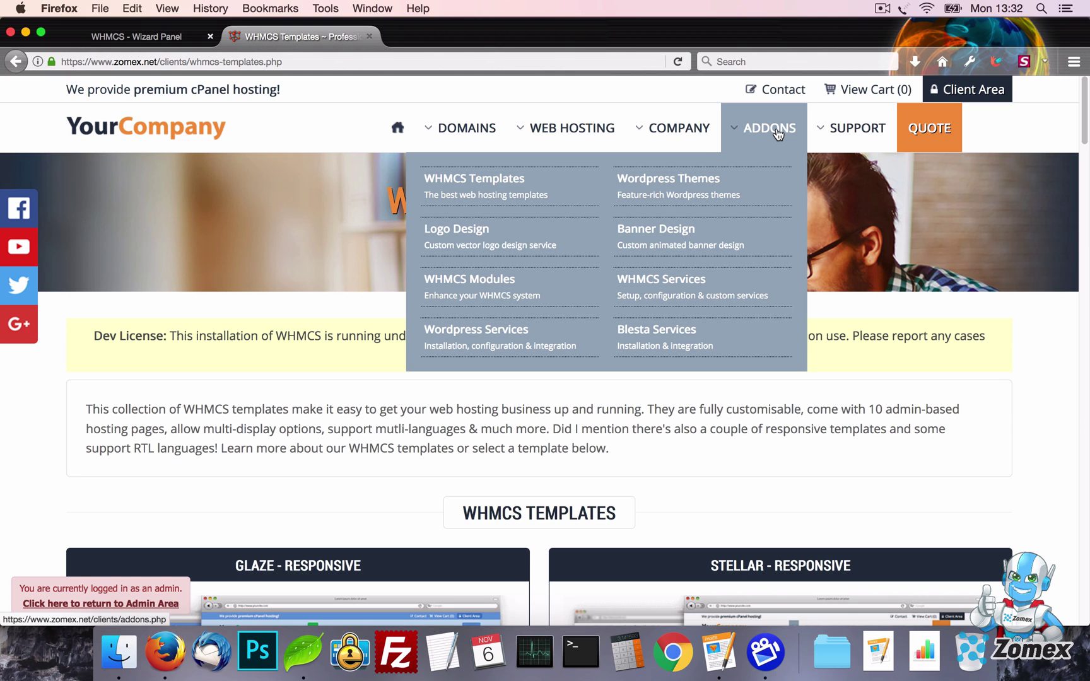
Switch the Addons page off in Pages settings, save, and view the public home page
{"action": "left_click", "coordinate": [135, 36]}
{"action": "scroll", "coordinate": [127, 218], "scroll_direction": "down", "scroll_amount": 5}
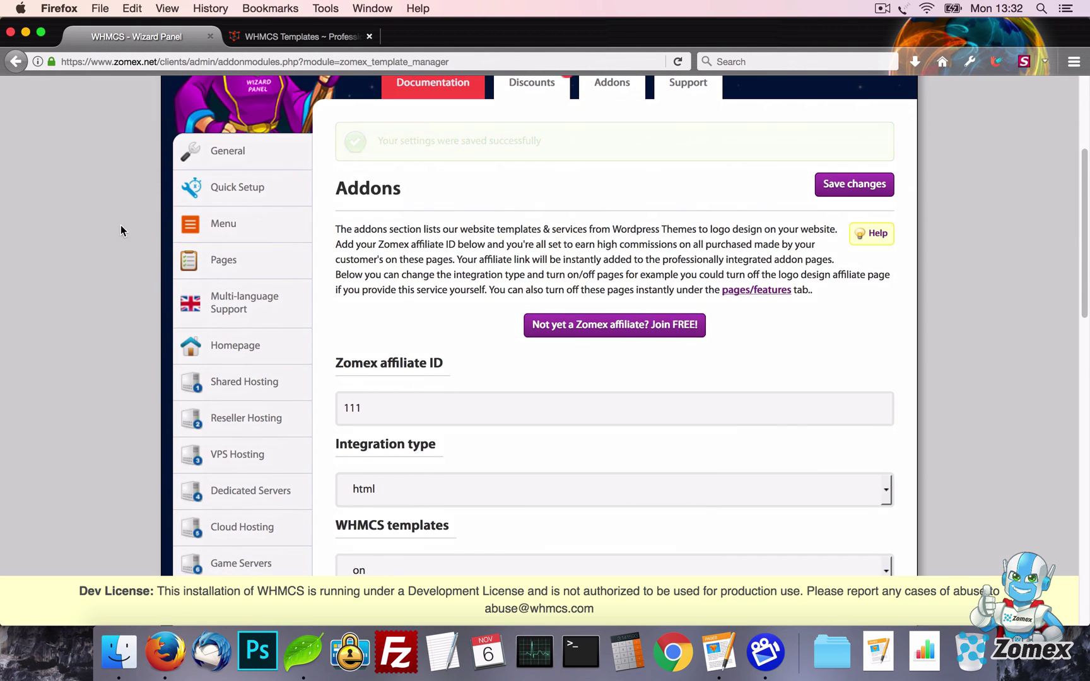
{"action": "left_click", "coordinate": [258, 257]}
{"action": "scroll", "coordinate": [576, 310], "scroll_direction": "down", "scroll_amount": 10}
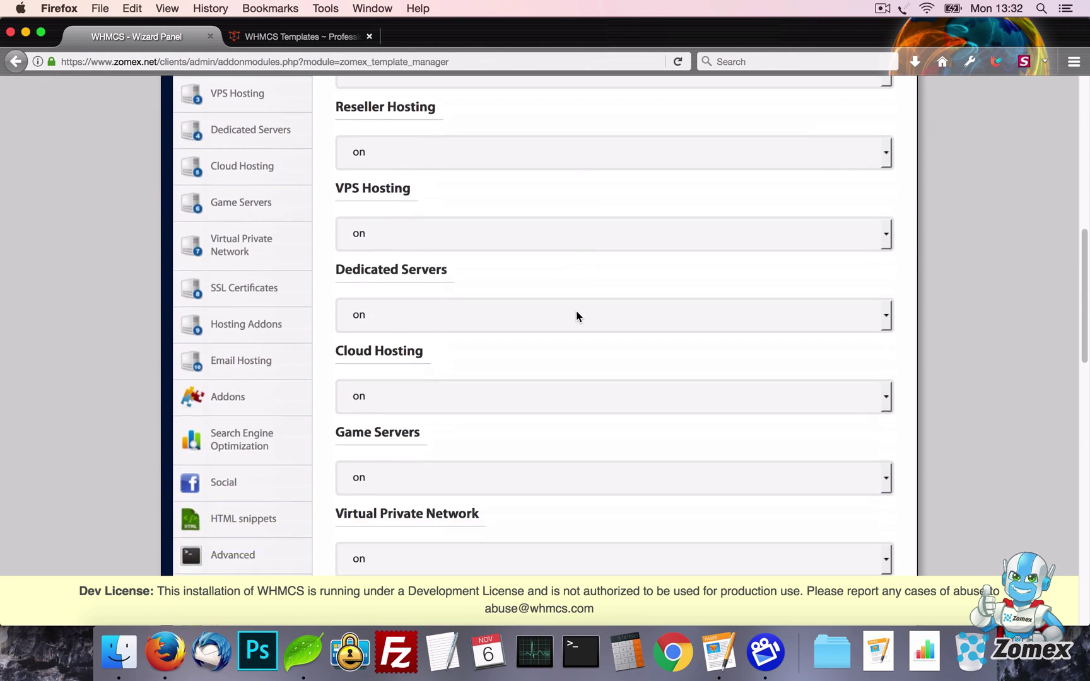
{"action": "scroll", "coordinate": [579, 319], "scroll_direction": "down", "scroll_amount": 5}
{"action": "left_click", "coordinate": [504, 373]}
{"action": "left_click", "coordinate": [495, 399]}
{"action": "scroll", "coordinate": [918, 374], "scroll_direction": "up", "scroll_amount": 20}
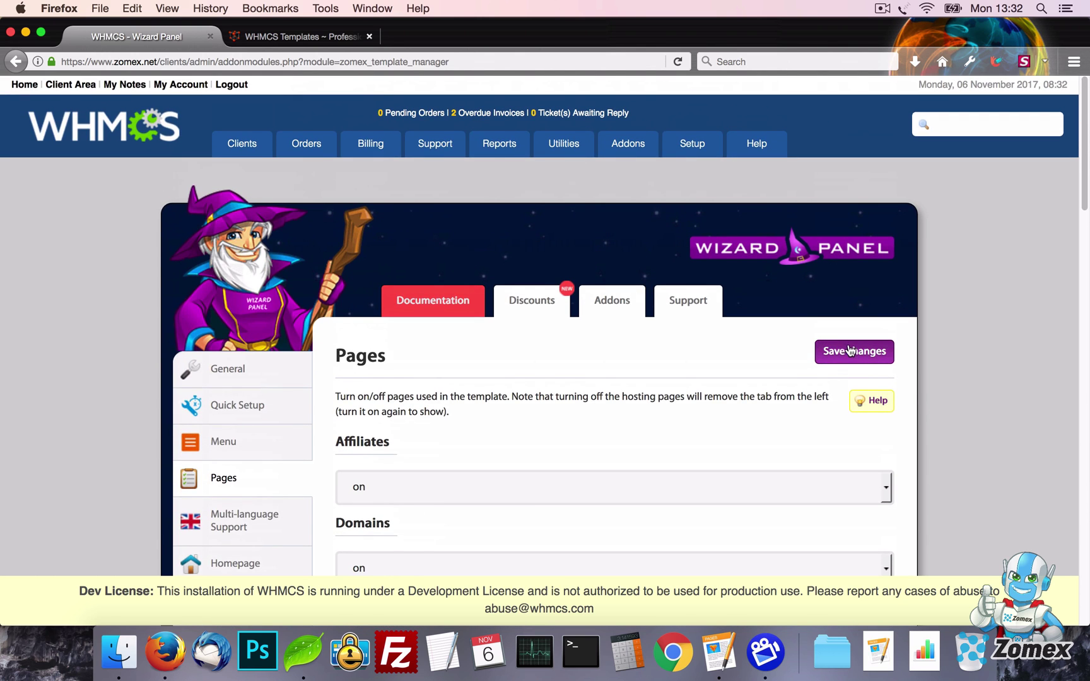
{"action": "left_click", "coordinate": [851, 352]}
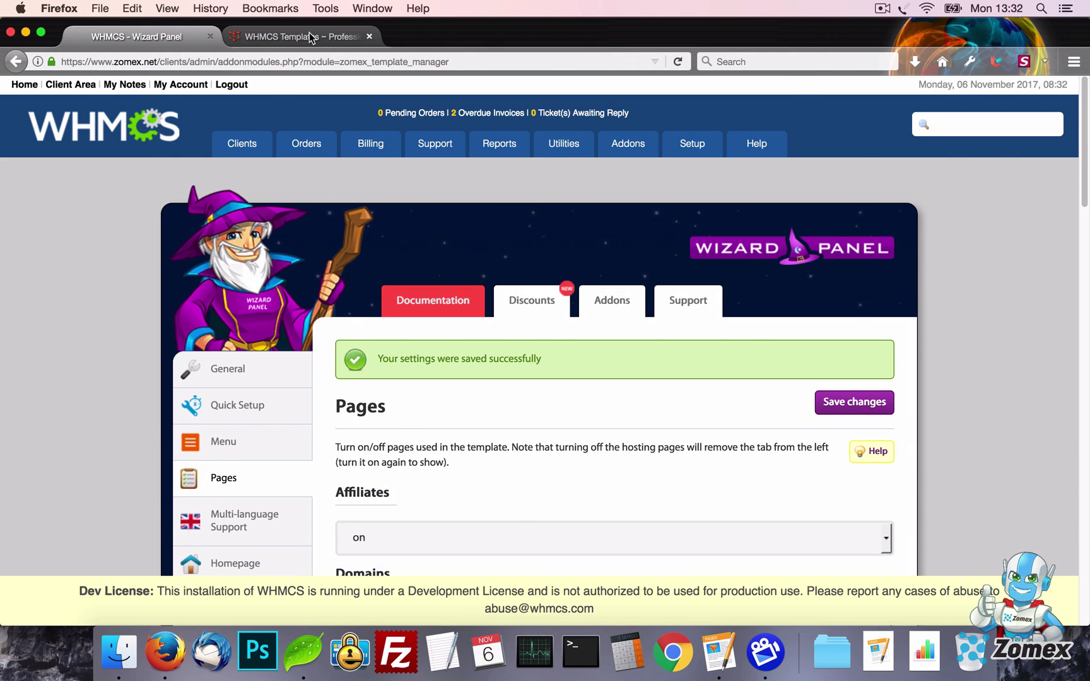
{"action": "left_click", "coordinate": [309, 37]}
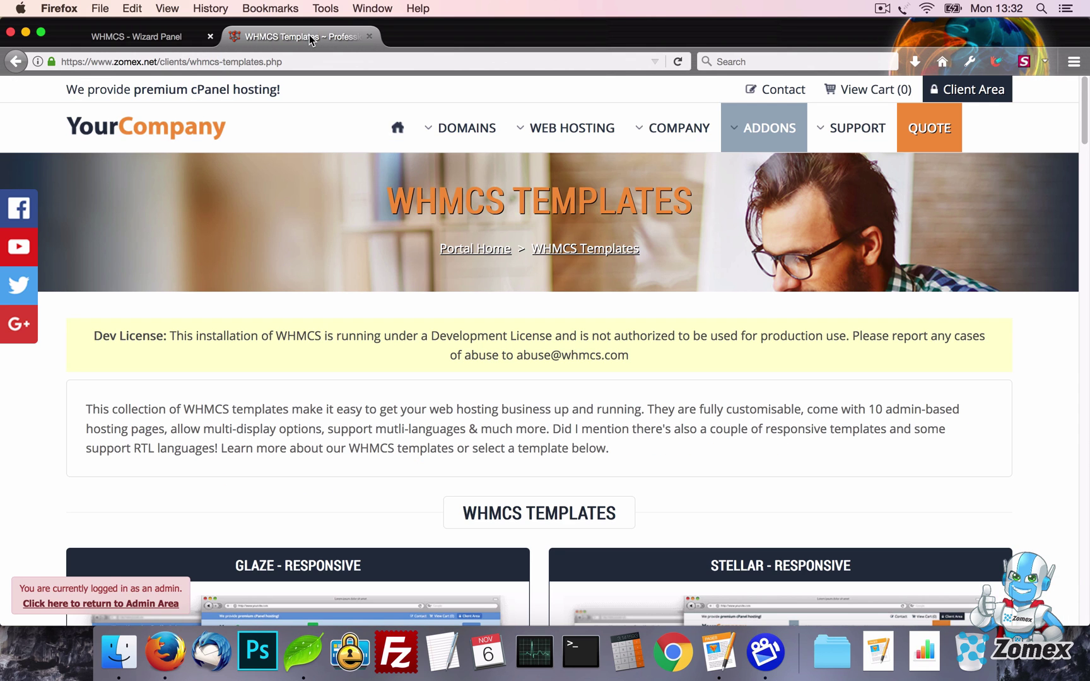
{"action": "left_click", "coordinate": [222, 137]}
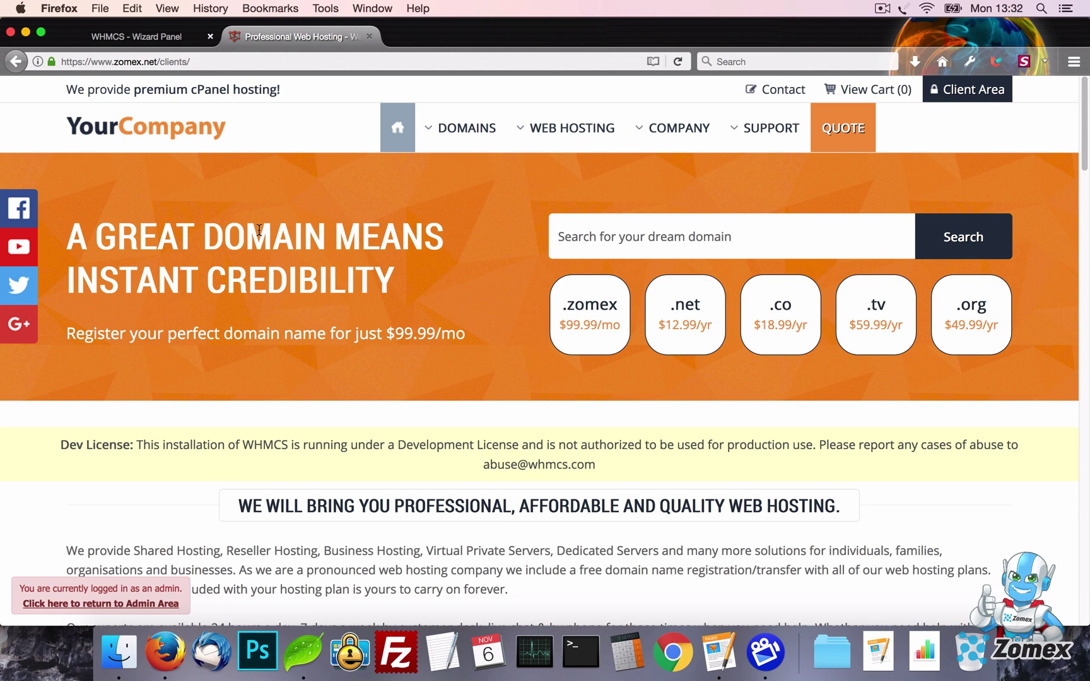
Set the homepage SEO title, meta description and tags to Title, Desc and Tags, and save
{"action": "left_click", "coordinate": [158, 38]}
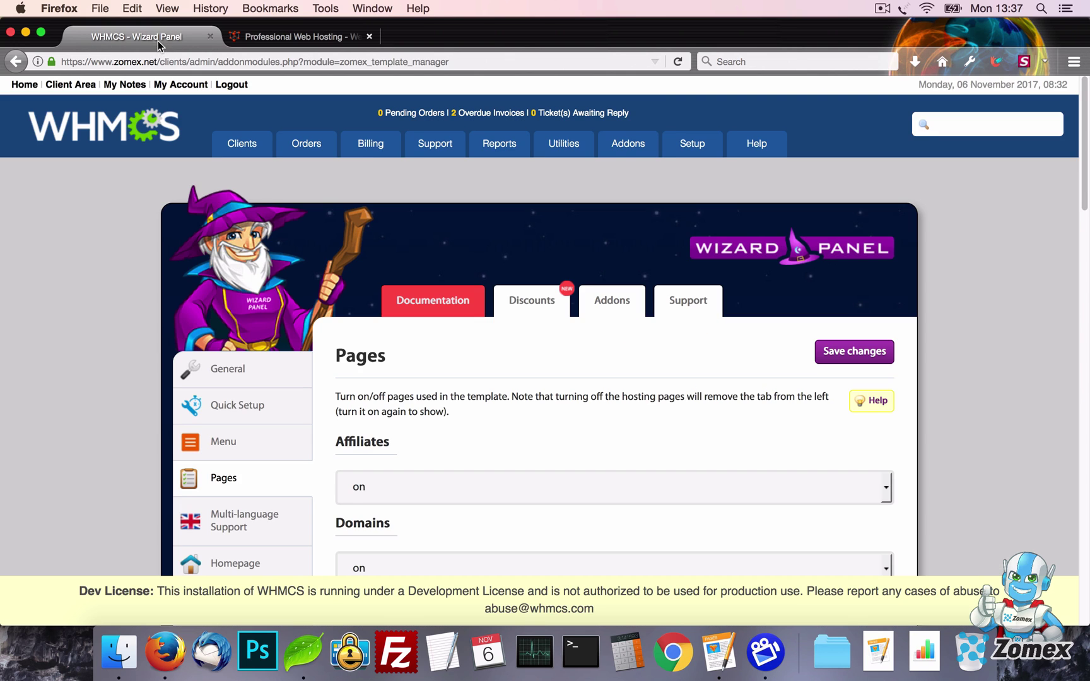
{"action": "scroll", "coordinate": [176, 337], "scroll_direction": "down", "scroll_amount": 10}
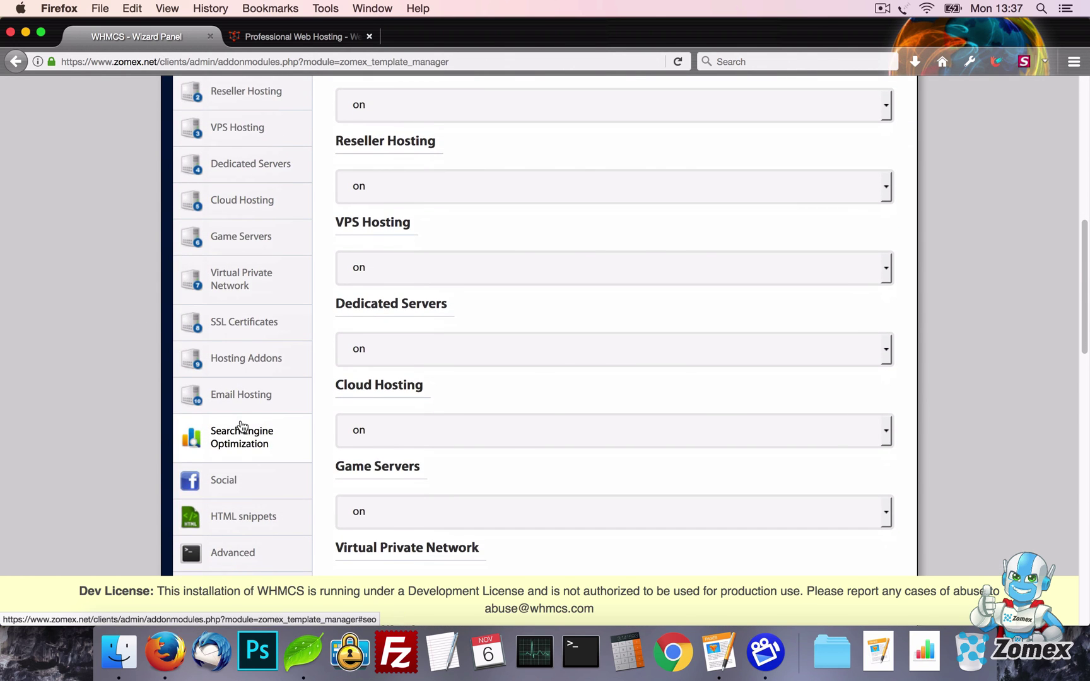
{"action": "left_click", "coordinate": [241, 432]}
{"action": "left_click", "coordinate": [662, 361]}
{"action": "key", "text": "super+a"}
{"action": "type", "text": "Title"}
{"action": "key", "text": "Tab"}
{"action": "type", "text": "D"}
{"action": "key", "text": "Tab"}
{"action": "type", "text": "T"}
{"action": "key", "text": "Return"}
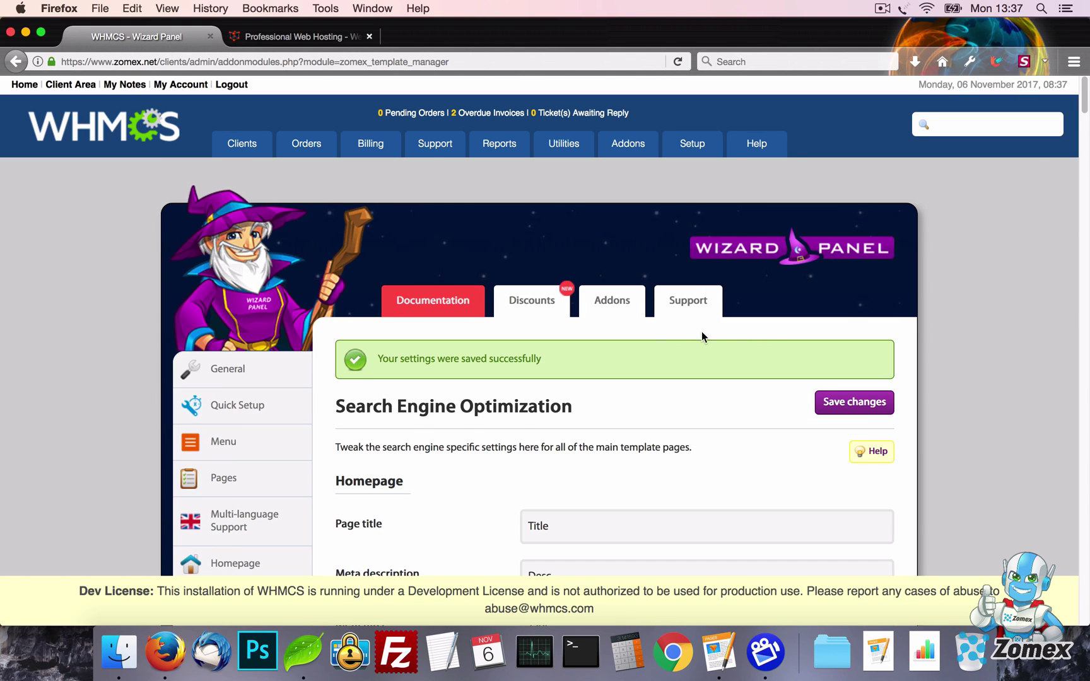
Reload the site and check the new title and meta description in its page source
{"action": "scroll", "coordinate": [669, 335], "scroll_direction": "down", "scroll_amount": 5}
{"action": "left_click", "coordinate": [320, 38]}
{"action": "key", "text": "super+r"}
{"action": "right_click", "coordinate": [460, 248]}
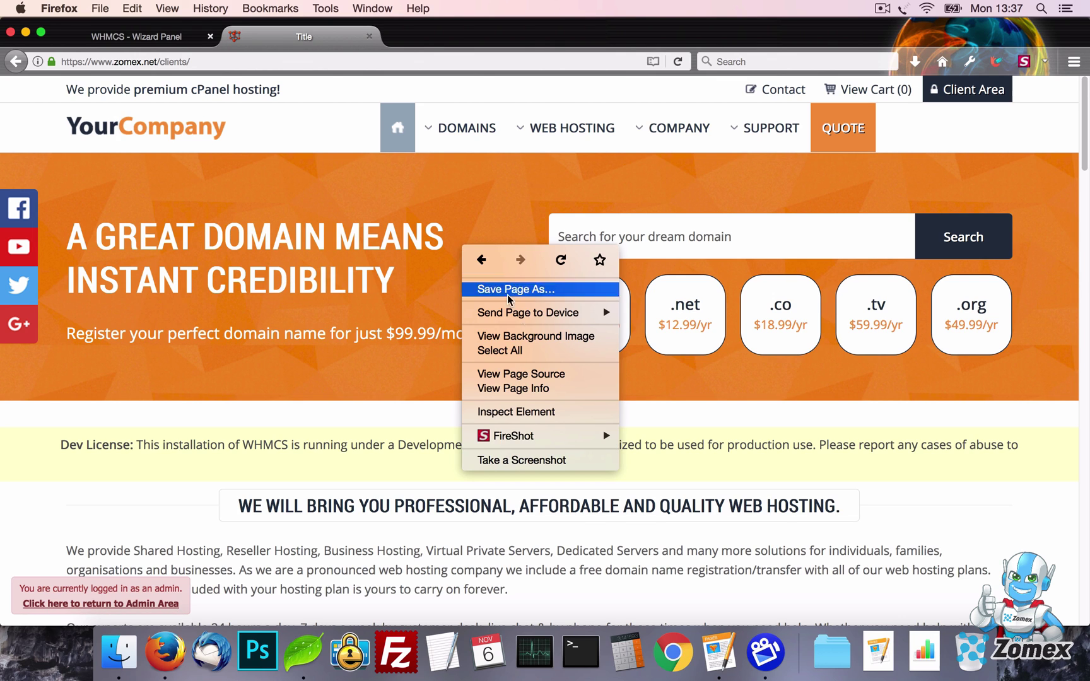
{"action": "left_click", "coordinate": [529, 376]}
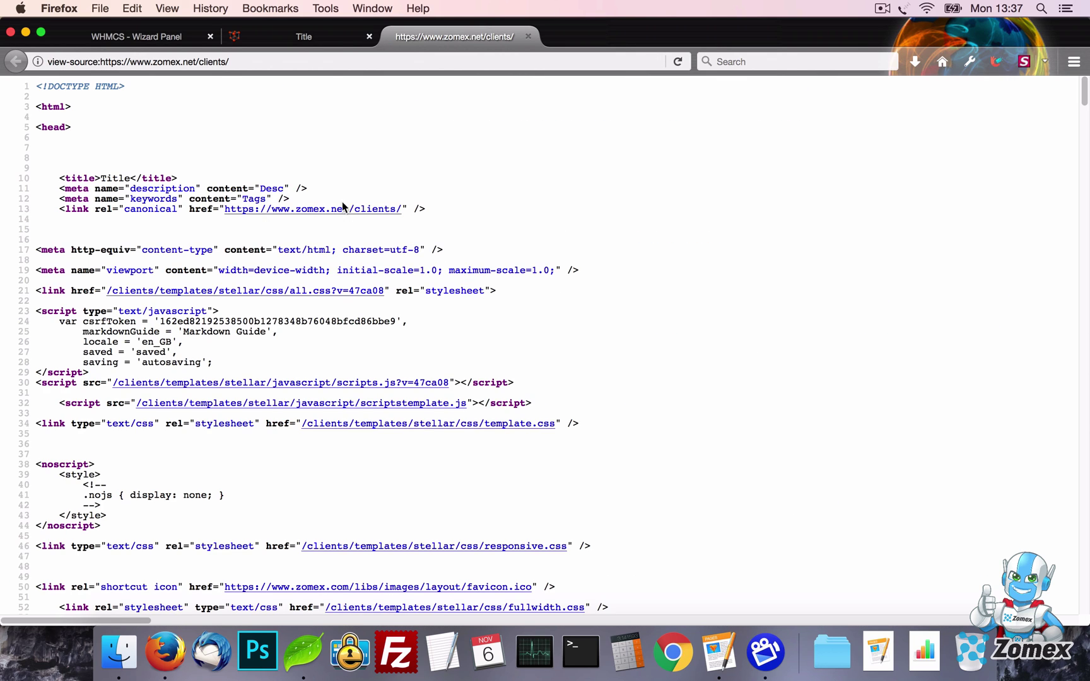
{"action": "left_click_drag", "start_coordinate": [308, 189], "coordinate": [105, 178]}
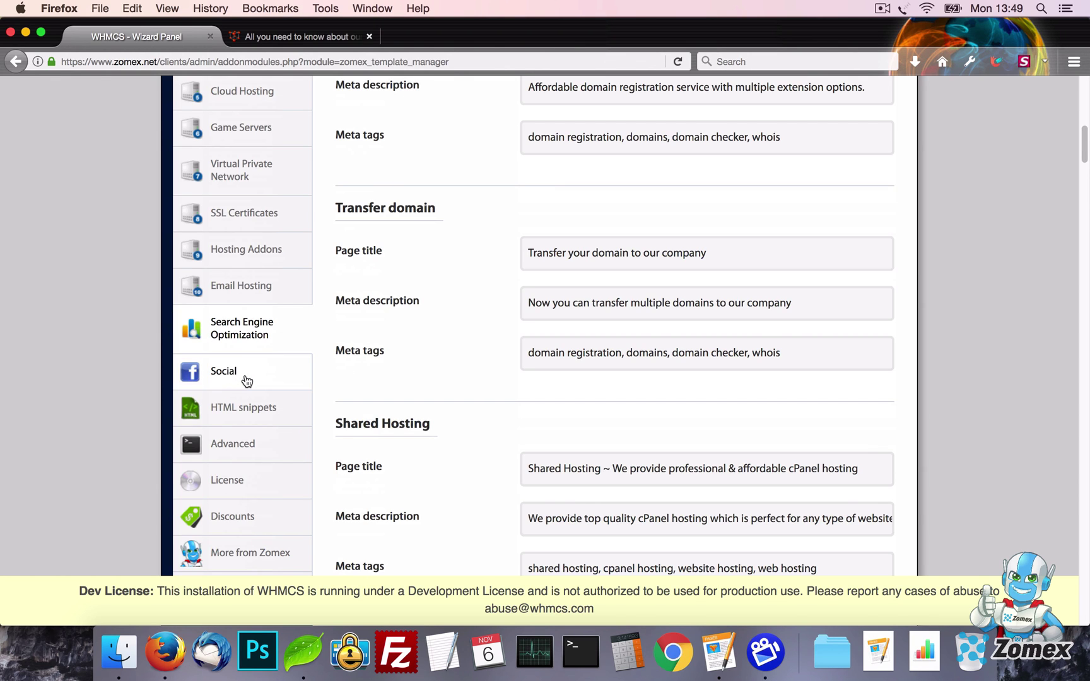
Turn off the Facebook and Twitter buttons in Social settings, save, and reload the company page
{"action": "left_click", "coordinate": [244, 379]}
{"action": "scroll", "coordinate": [499, 344], "scroll_direction": "up", "scroll_amount": 3}
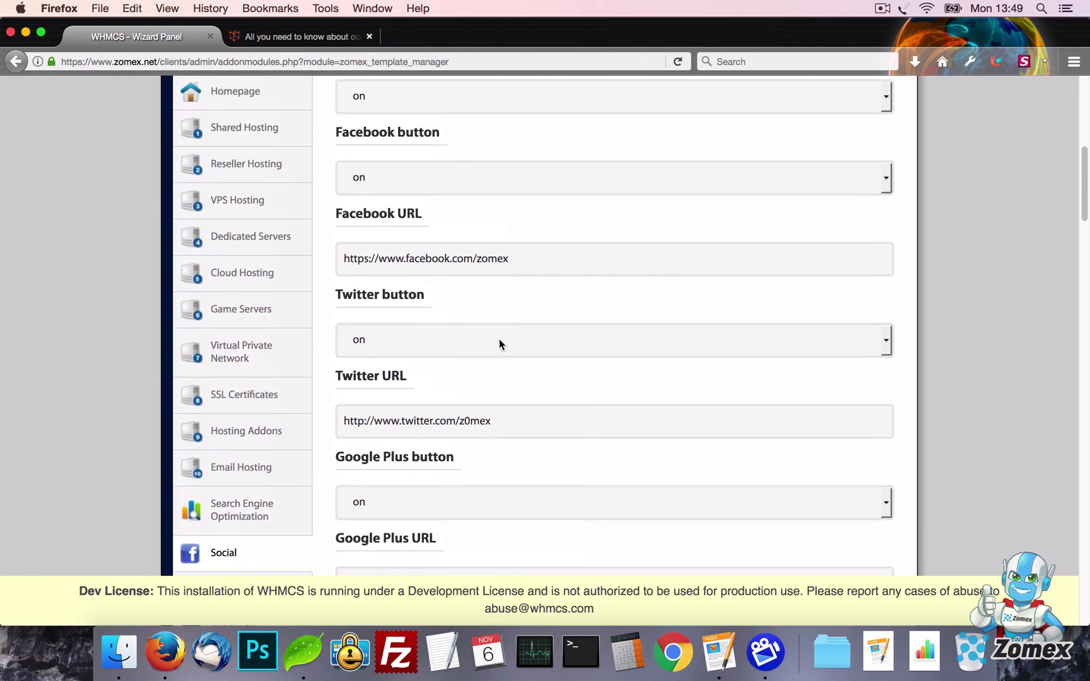
{"action": "left_click", "coordinate": [436, 190]}
{"action": "left_click", "coordinate": [434, 218]}
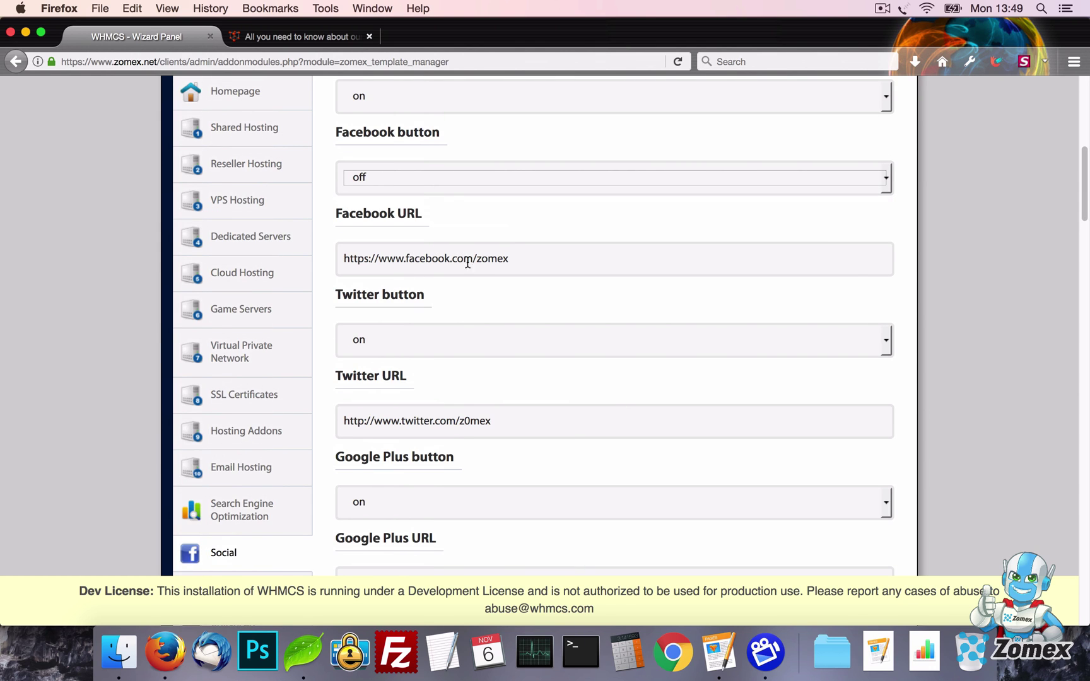
{"action": "left_click", "coordinate": [451, 335]}
{"action": "left_click", "coordinate": [446, 379]}
{"action": "scroll", "coordinate": [898, 343], "scroll_direction": "up", "scroll_amount": 5}
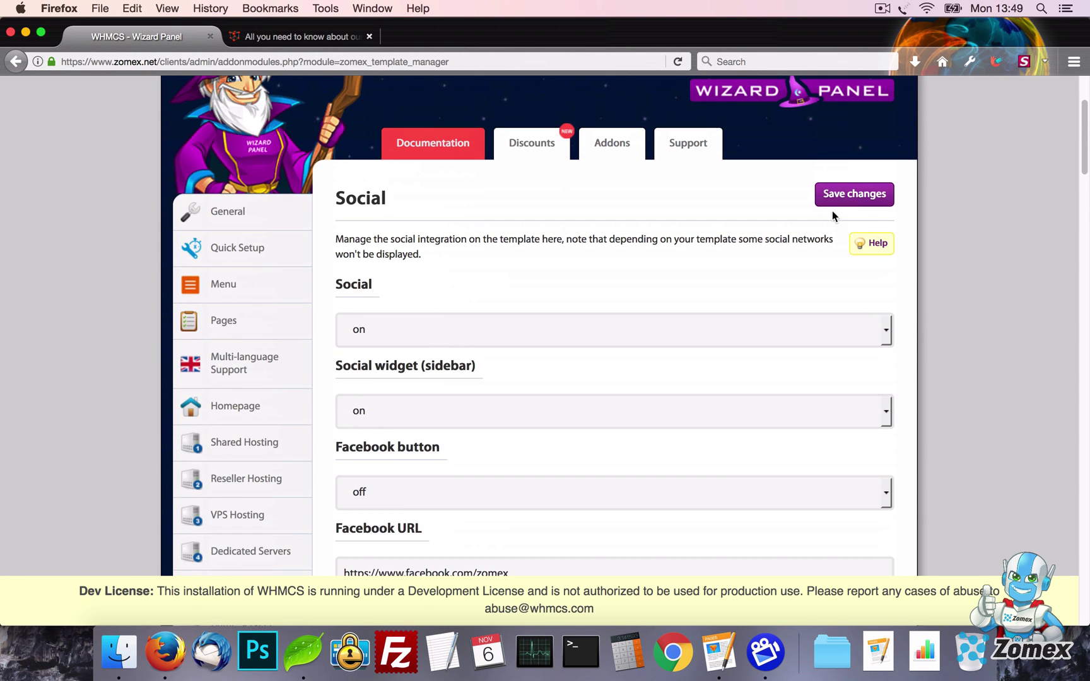
{"action": "left_click", "coordinate": [827, 201]}
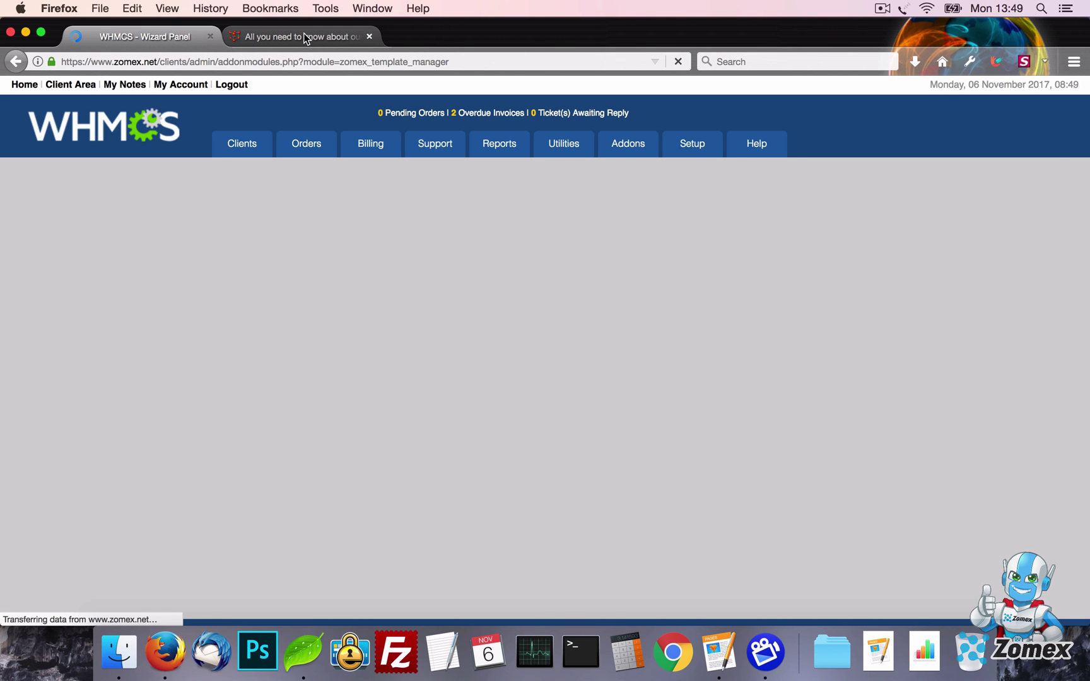
{"action": "left_click", "coordinate": [305, 37]}
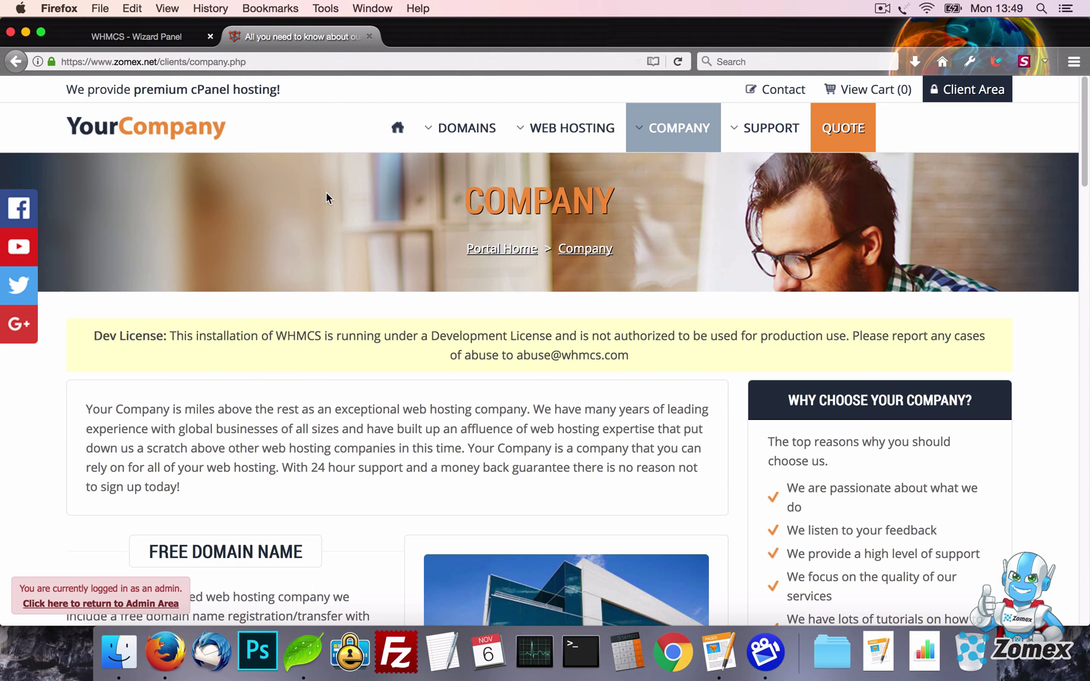
{"action": "key", "text": "super+r"}
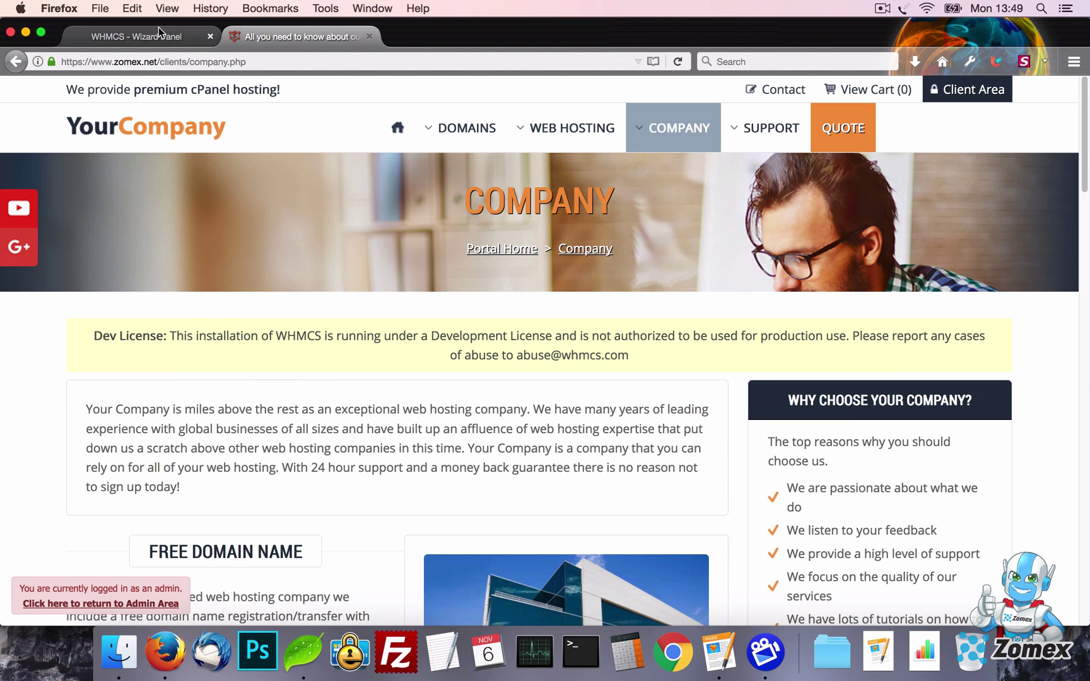
Switch off the sidebar social widget, save, and check the company page
{"action": "left_click", "coordinate": [158, 28]}
{"action": "scroll", "coordinate": [786, 323], "scroll_direction": "down", "scroll_amount": 5}
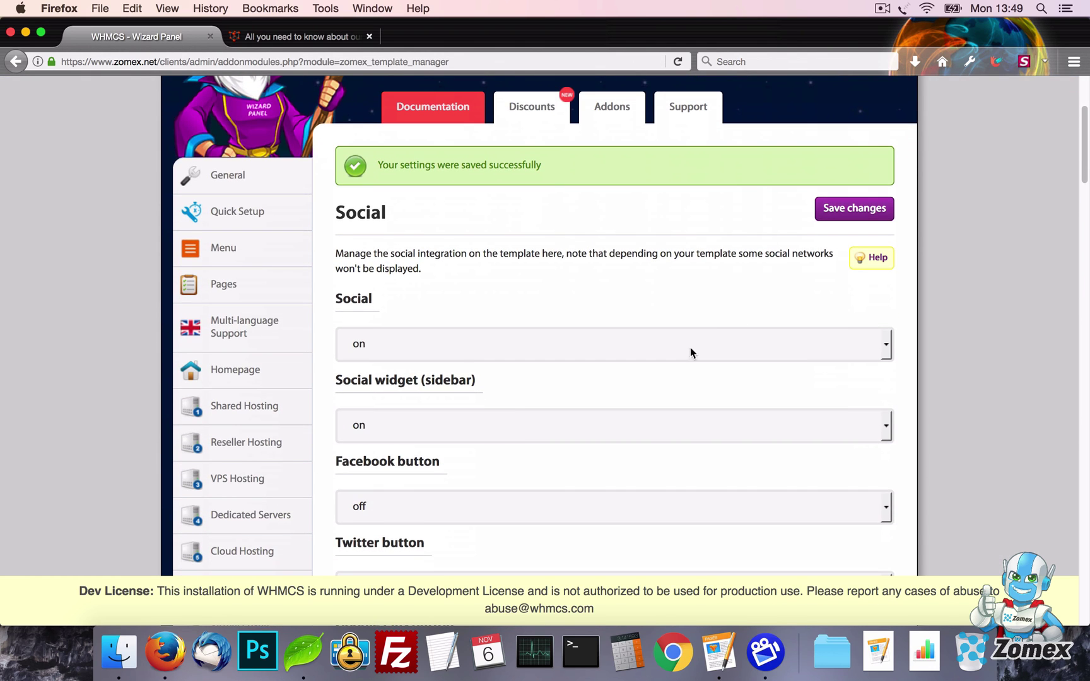
{"action": "left_click", "coordinate": [566, 369]}
{"action": "left_click", "coordinate": [567, 418]}
{"action": "left_click", "coordinate": [844, 165]}
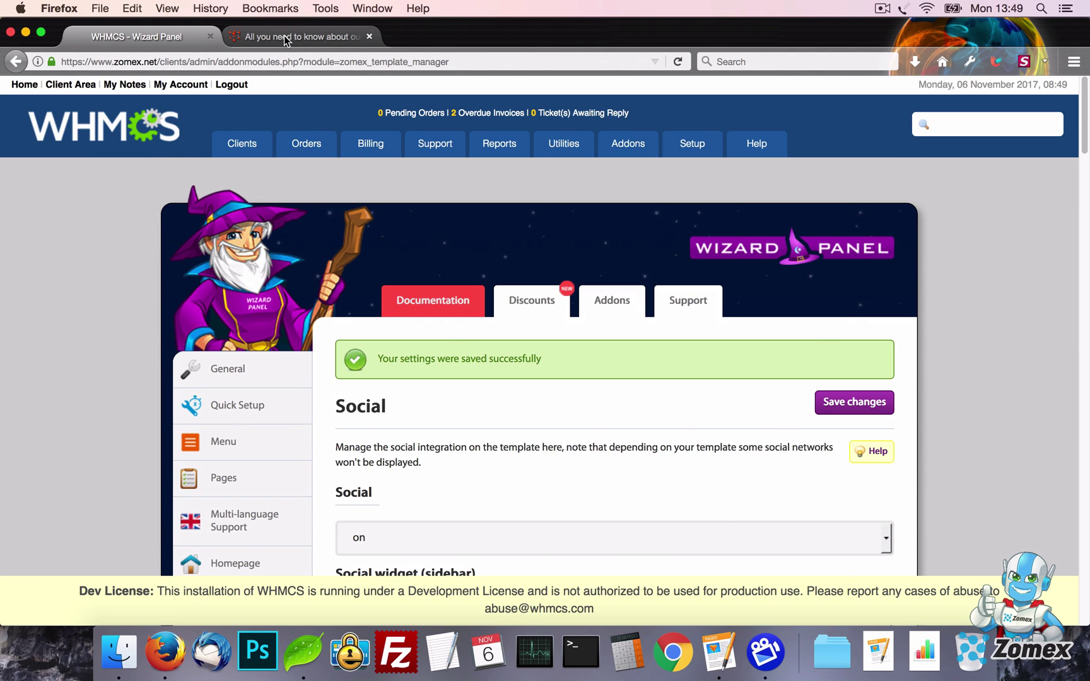
{"action": "left_click", "coordinate": [284, 36]}
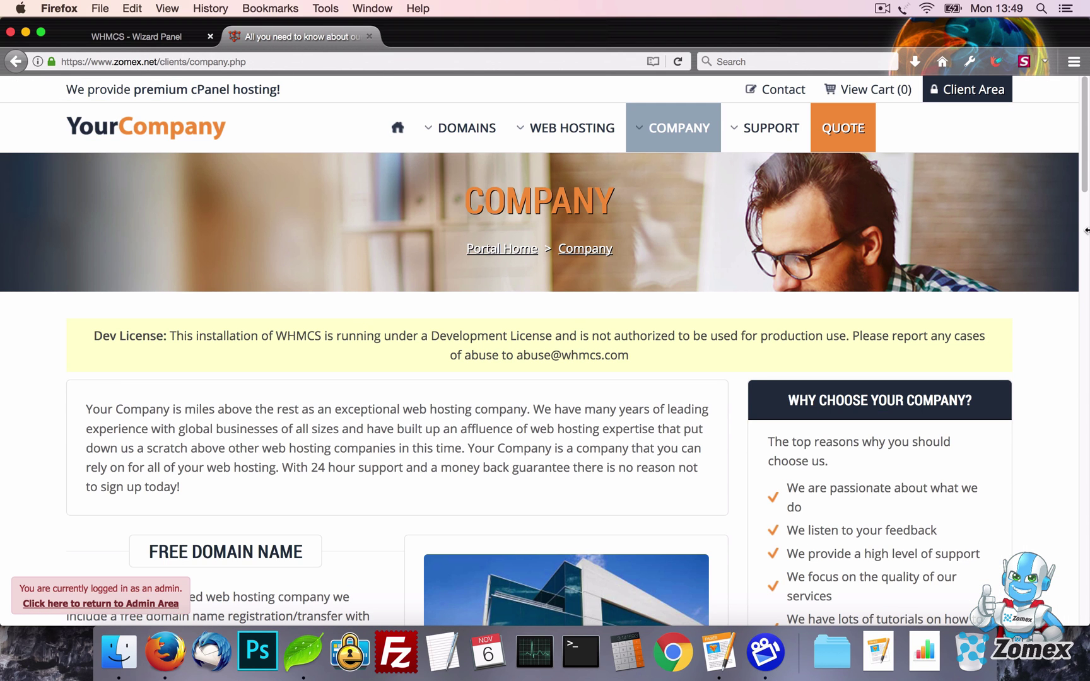
{"action": "left_click_drag", "start_coordinate": [1085, 166], "coordinate": [1071, 585]}
Turn off Social integration, save, and reload the company page to confirm the icons are gone
{"action": "left_click", "coordinate": [136, 36]}
{"action": "scroll", "coordinate": [577, 292], "scroll_direction": "down", "scroll_amount": 5}
{"action": "left_click", "coordinate": [533, 269]}
{"action": "left_click", "coordinate": [528, 310]}
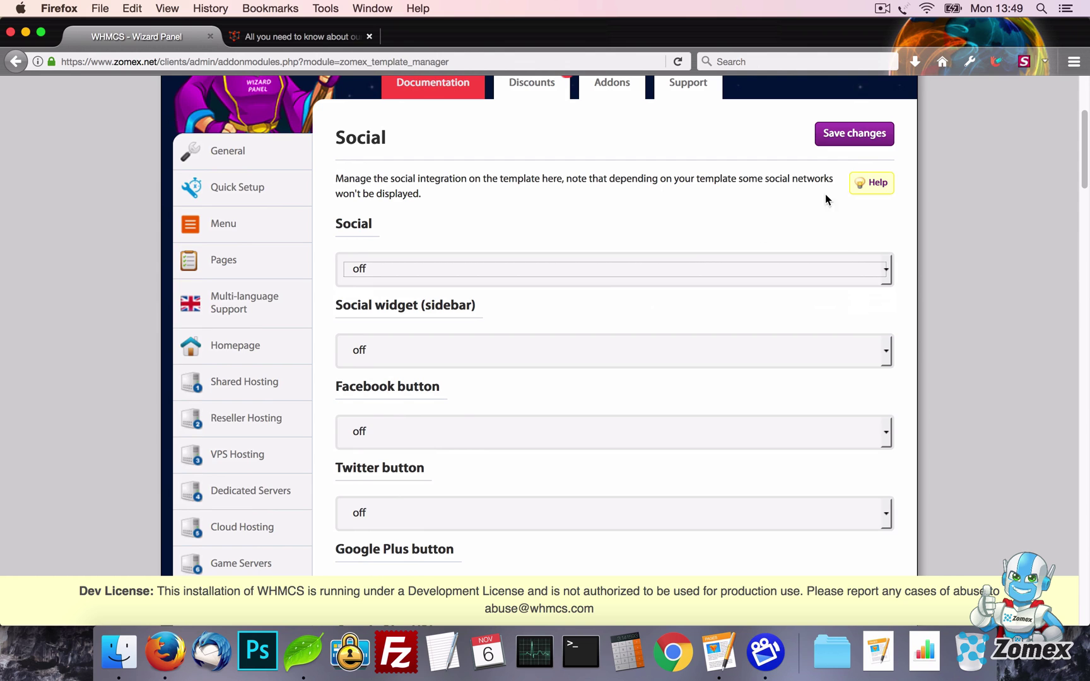
{"action": "left_click", "coordinate": [857, 134]}
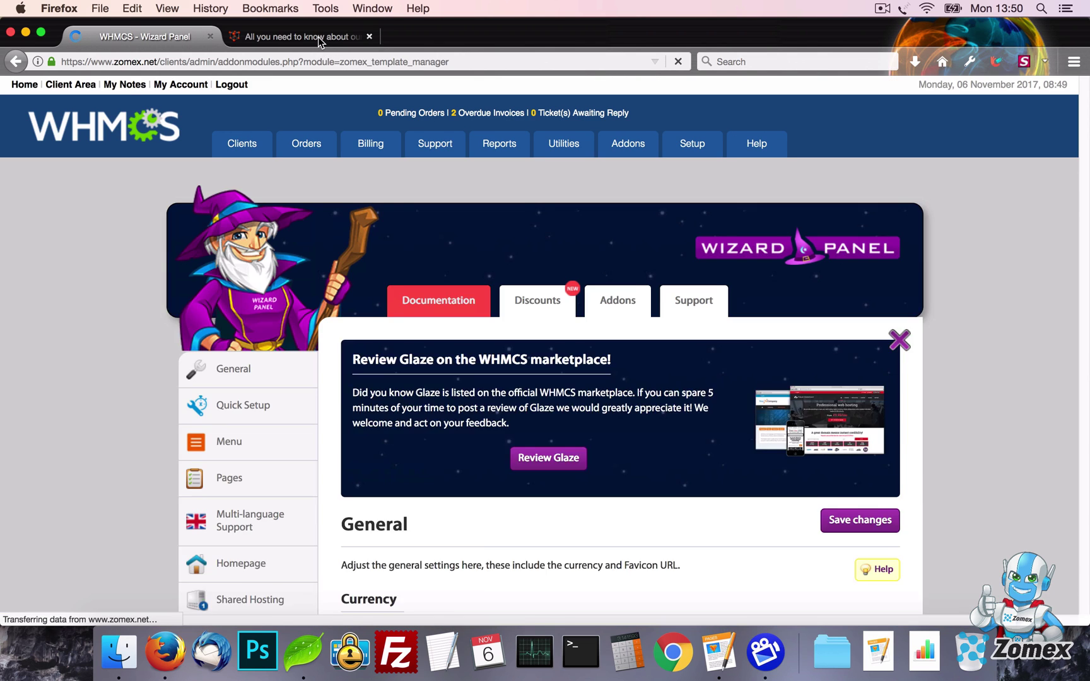
{"action": "left_click", "coordinate": [318, 36]}
{"action": "key", "text": "super+r"}
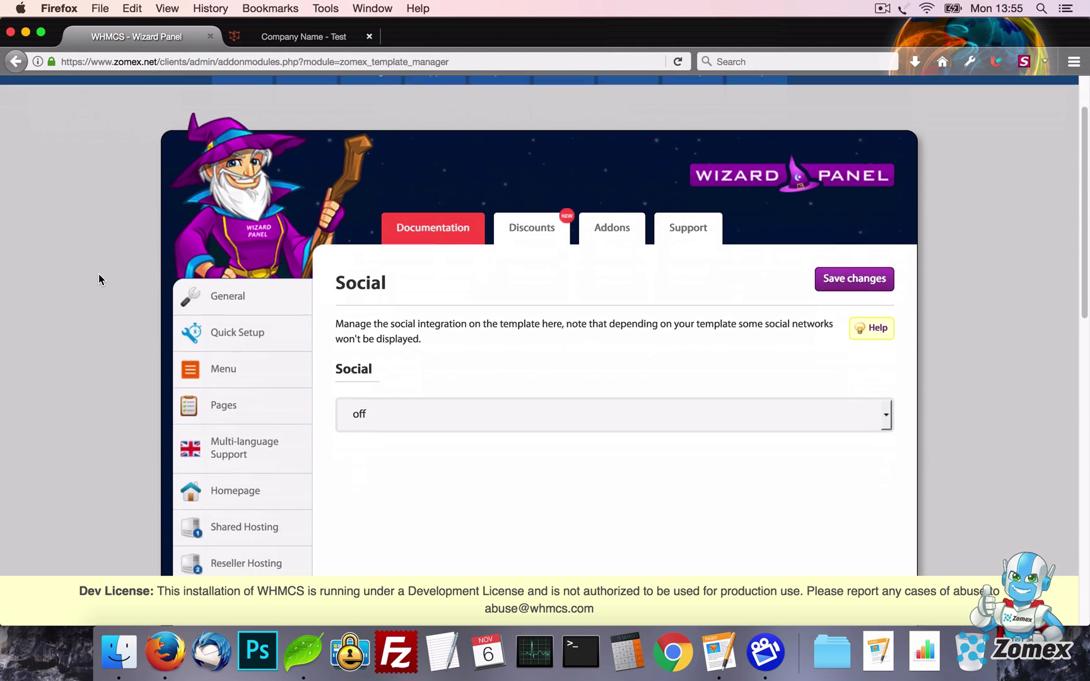
Copy the 1 column pricing table snippet into test.tpl and view it on the test page
{"action": "scroll", "coordinate": [97, 279], "scroll_direction": "down", "scroll_amount": 15}
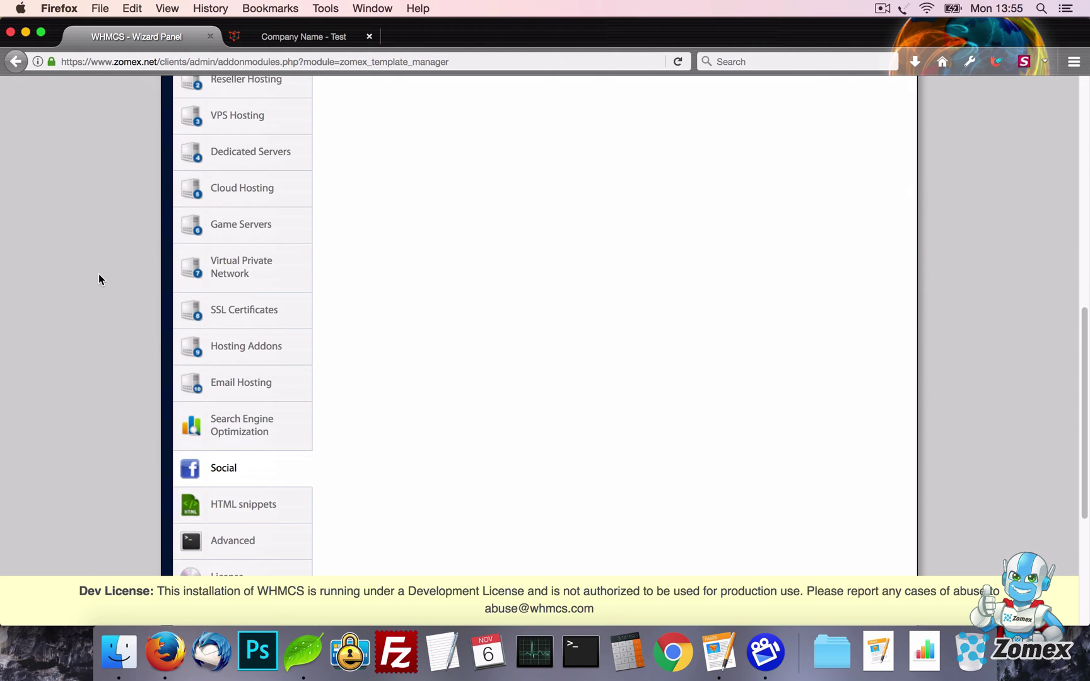
{"action": "left_click", "coordinate": [265, 322]}
{"action": "scroll", "coordinate": [348, 297], "scroll_direction": "up", "scroll_amount": 10}
{"action": "key", "text": "super+a"}
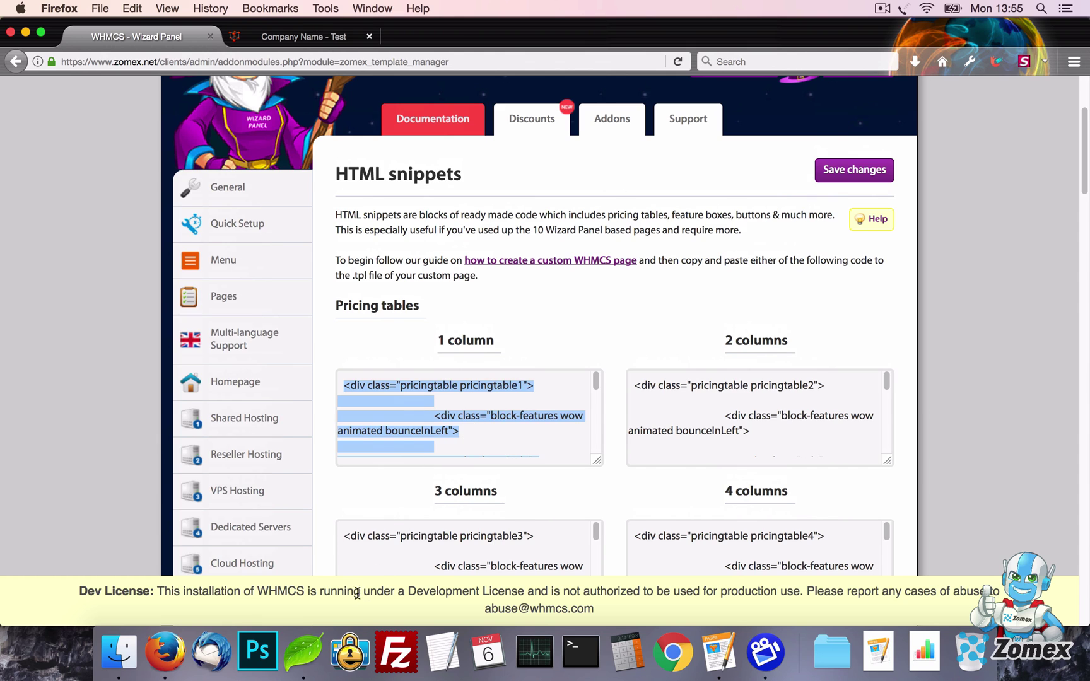
{"action": "key", "text": "super+c"}
{"action": "left_click", "coordinate": [303, 652]}
{"action": "key", "text": "super+a"}
{"action": "key", "text": "super+v"}
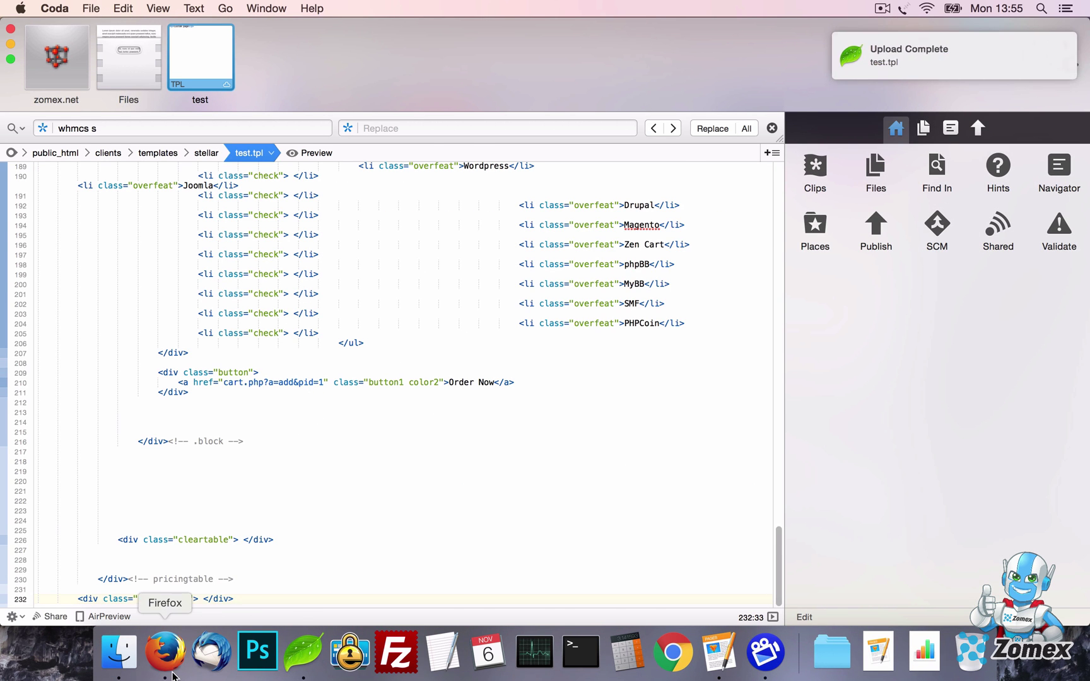
{"action": "left_click", "coordinate": [165, 652]}
{"action": "left_click", "coordinate": [290, 36]}
{"action": "key", "text": "super+r"}
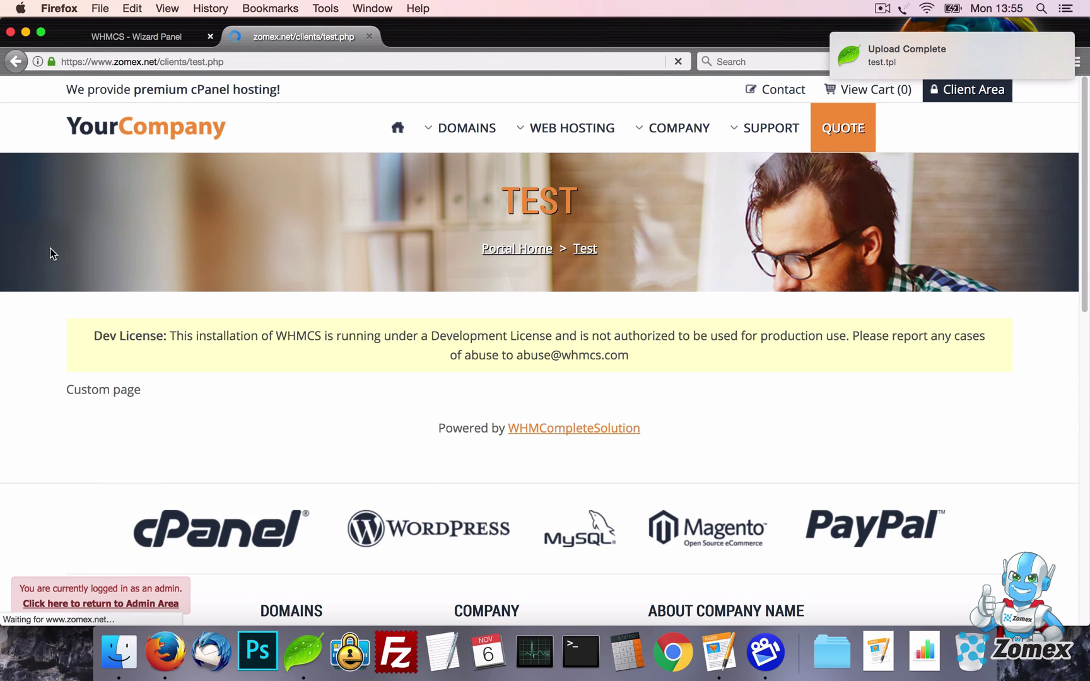
{"action": "scroll", "coordinate": [51, 249], "scroll_direction": "down", "scroll_amount": 5}
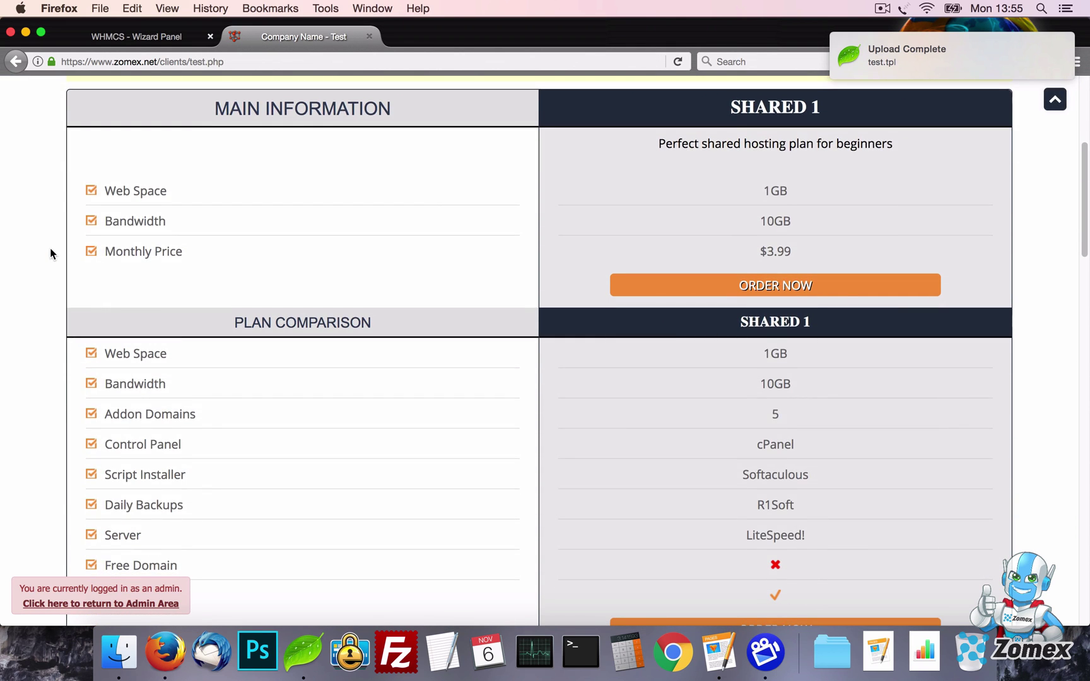
{"action": "scroll", "coordinate": [50, 252], "scroll_direction": "up", "scroll_amount": 1}
Replace test.tpl with the Data tables snippet, save, and reload the test page
{"action": "left_click", "coordinate": [128, 36]}
{"action": "scroll", "coordinate": [89, 252], "scroll_direction": "down", "scroll_amount": 20}
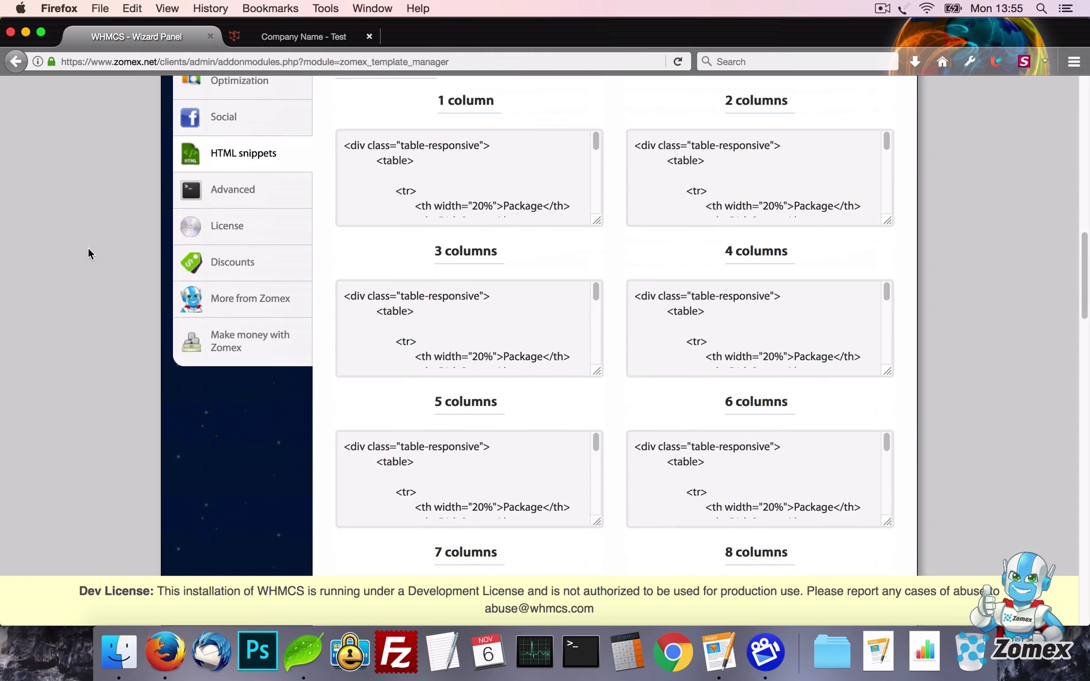
{"action": "scroll", "coordinate": [88, 253], "scroll_direction": "down", "scroll_amount": 15}
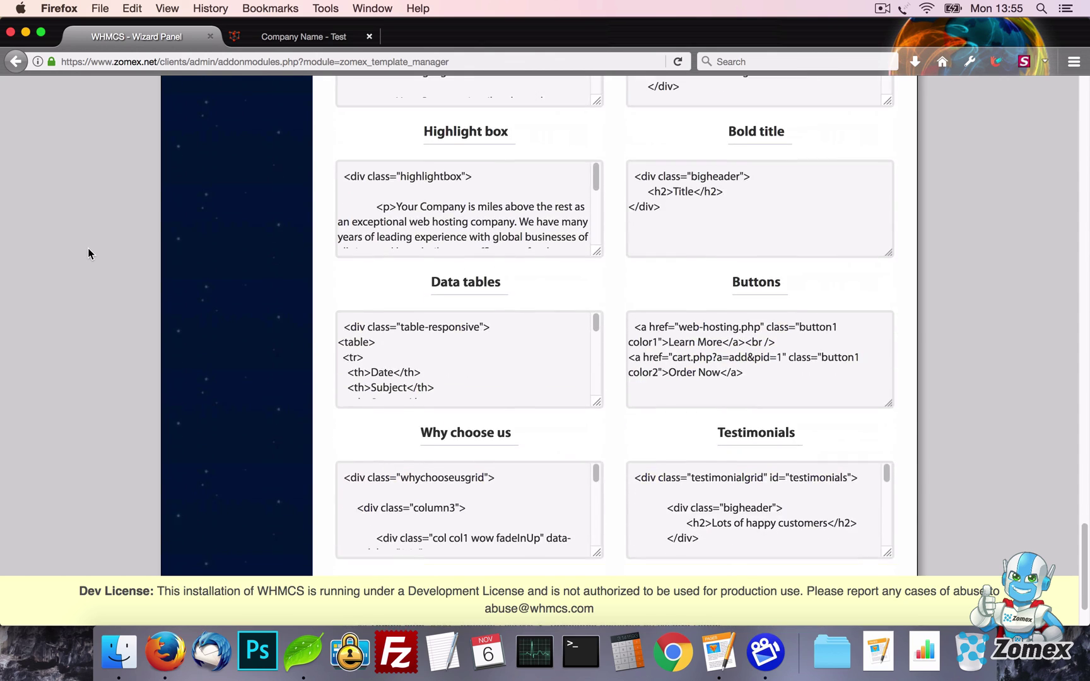
{"action": "key", "text": "super+a"}
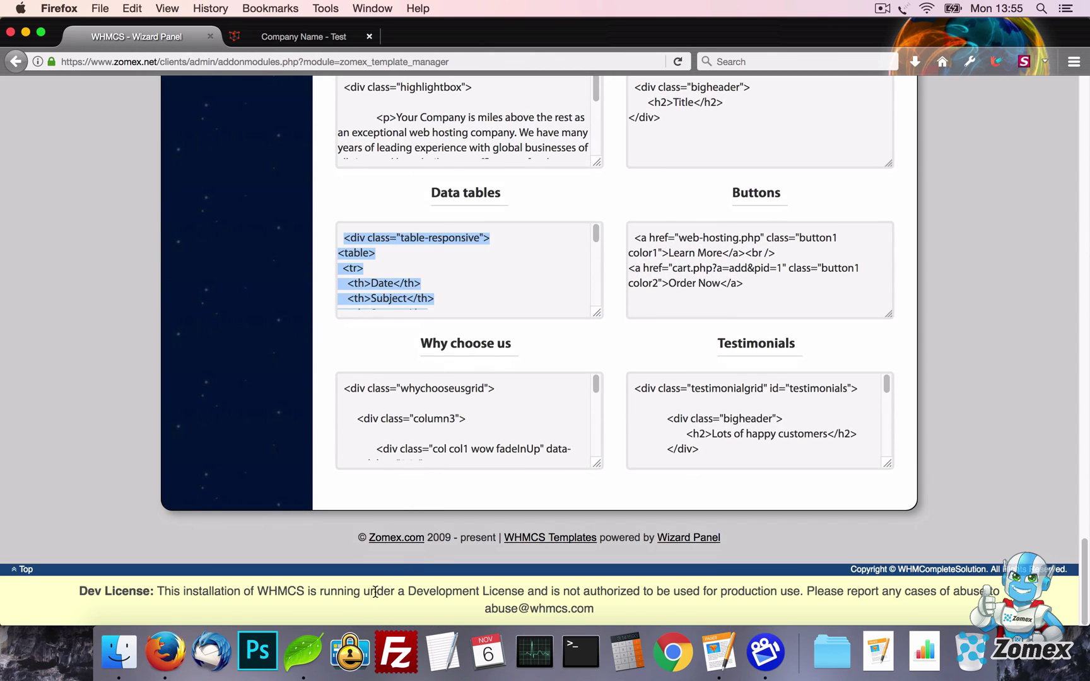
{"action": "left_click", "coordinate": [303, 653]}
{"action": "key", "text": "super+a"}
{"action": "key", "text": "super+v"}
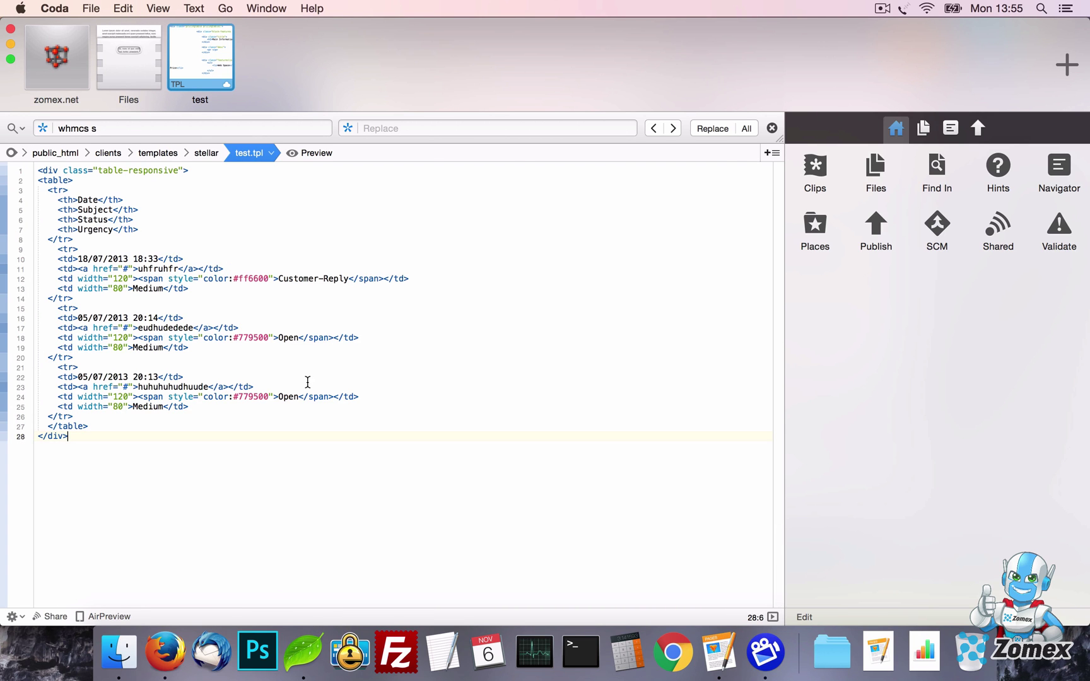
{"action": "key", "text": "super+s"}
{"action": "left_click", "coordinate": [165, 654]}
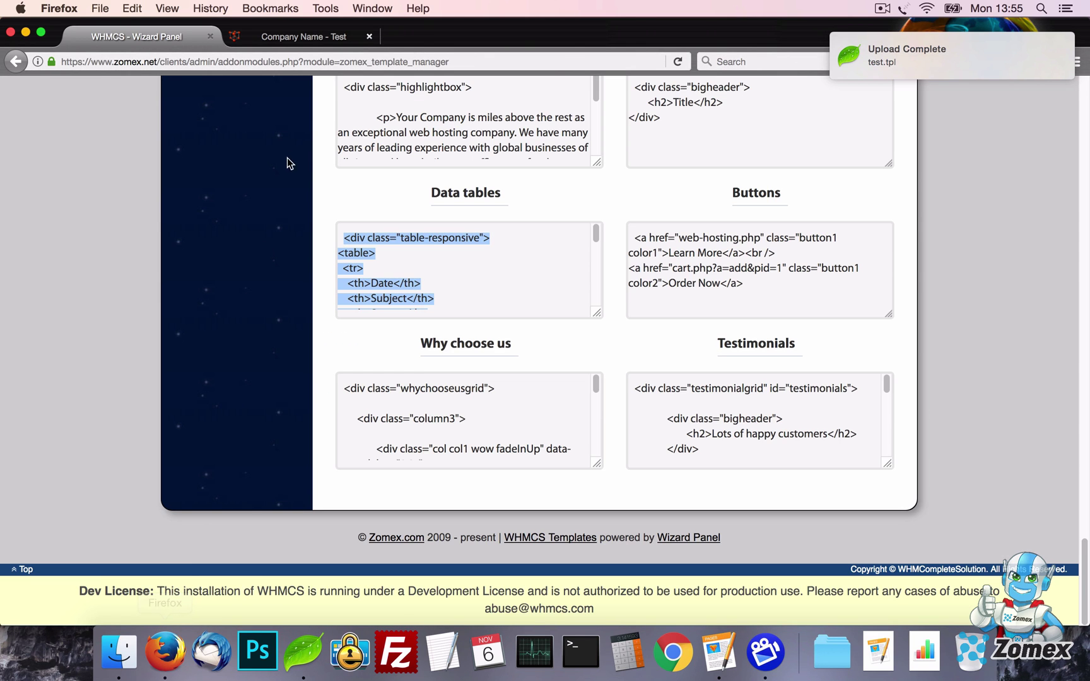
{"action": "left_click", "coordinate": [290, 28]}
{"action": "key", "text": "super+r"}
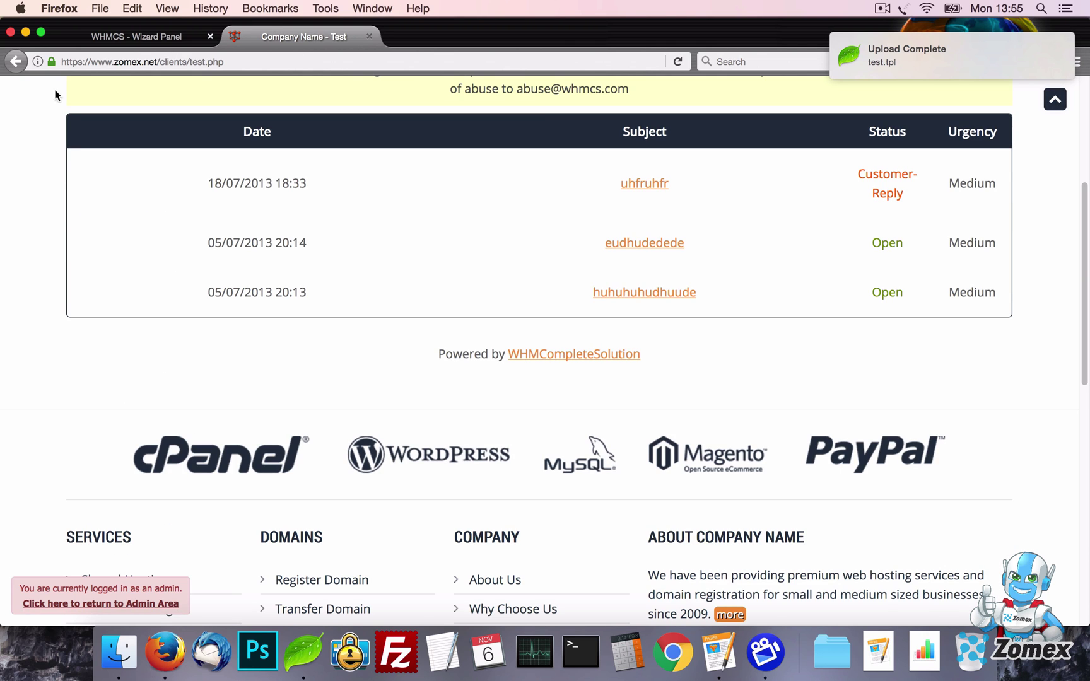
Replace test.tpl with the Highlight box snippet and reload the test page
{"action": "left_click", "coordinate": [98, 36]}
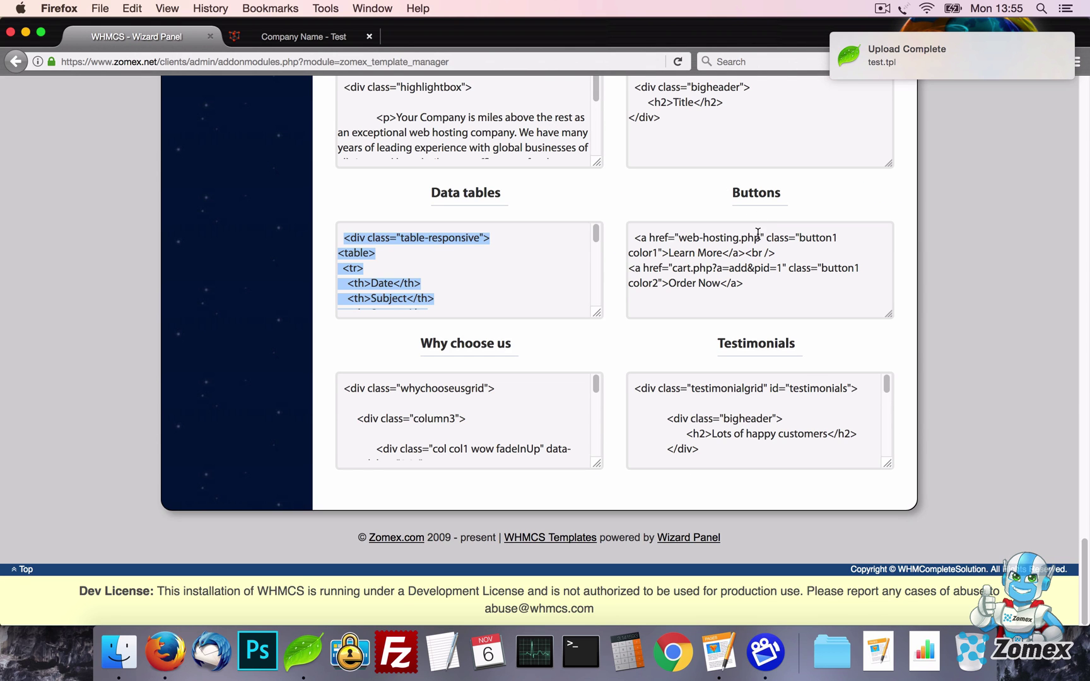
{"action": "left_click", "coordinate": [750, 251]}
{"action": "scroll", "coordinate": [749, 251], "scroll_direction": "up", "scroll_amount": 3}
{"action": "left_click", "coordinate": [554, 238]}
{"action": "key", "text": "super+a"}
{"action": "left_click", "coordinate": [304, 653]}
{"action": "key", "text": "super+a"}
{"action": "key", "text": "super+v"}
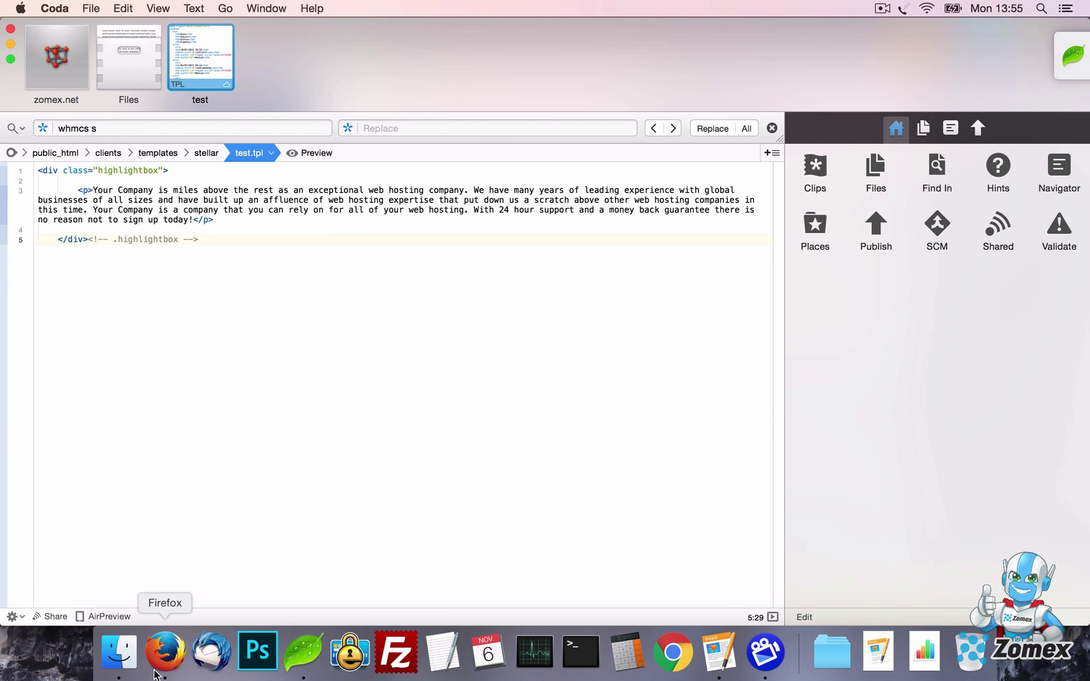
{"action": "left_click", "coordinate": [165, 653]}
{"action": "left_click", "coordinate": [277, 29]}
{"action": "key", "text": "super+r"}
{"action": "scroll", "coordinate": [46, 236], "scroll_direction": "up", "scroll_amount": 3}
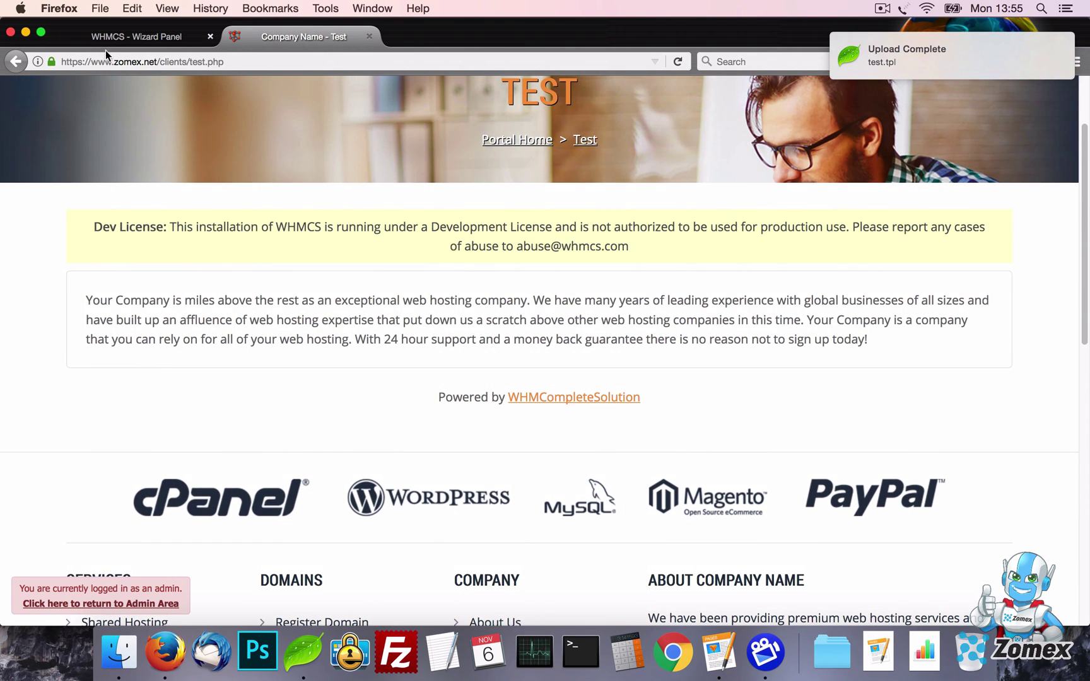
Return to the Wizard Panel HTML snippets to show the feature box snippets
{"action": "left_click", "coordinate": [108, 36]}
{"action": "scroll", "coordinate": [125, 277], "scroll_direction": "up", "scroll_amount": 15}
{"action": "scroll", "coordinate": [124, 394], "scroll_direction": "up", "scroll_amount": 6}
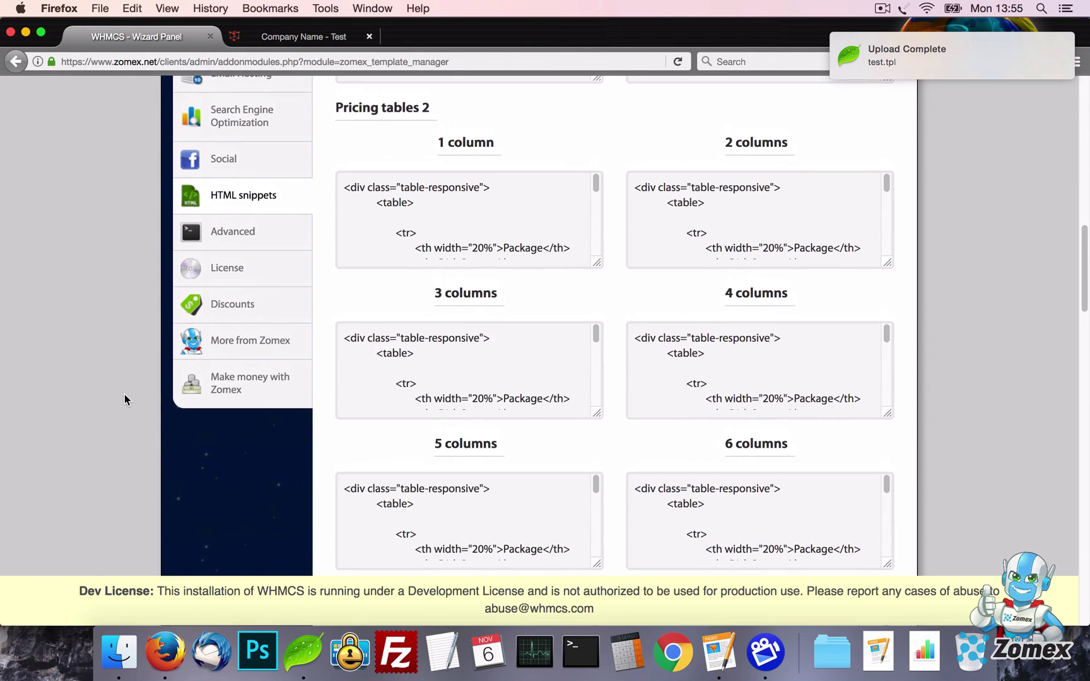
{"action": "scroll", "coordinate": [124, 395], "scroll_direction": "down", "scroll_amount": 6}
{"action": "scroll", "coordinate": [142, 389], "scroll_direction": "down", "scroll_amount": 3}
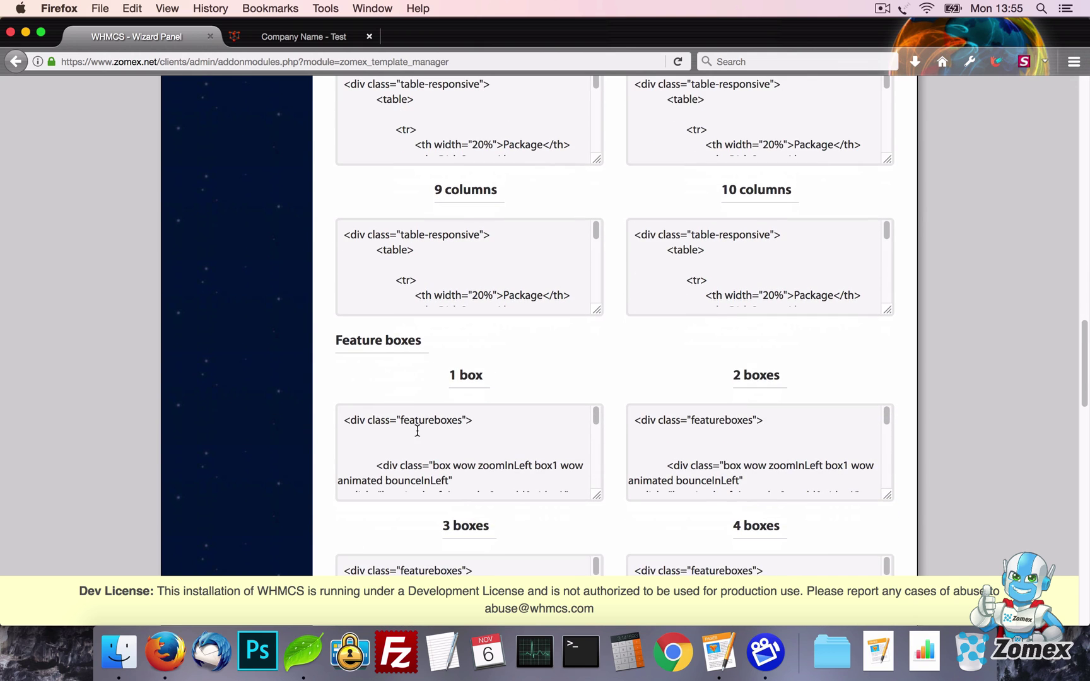
Paste the 1 box feature snippet into test.tpl and reload the test page
{"action": "key", "text": "super+a"}
{"action": "left_click", "coordinate": [294, 643]}
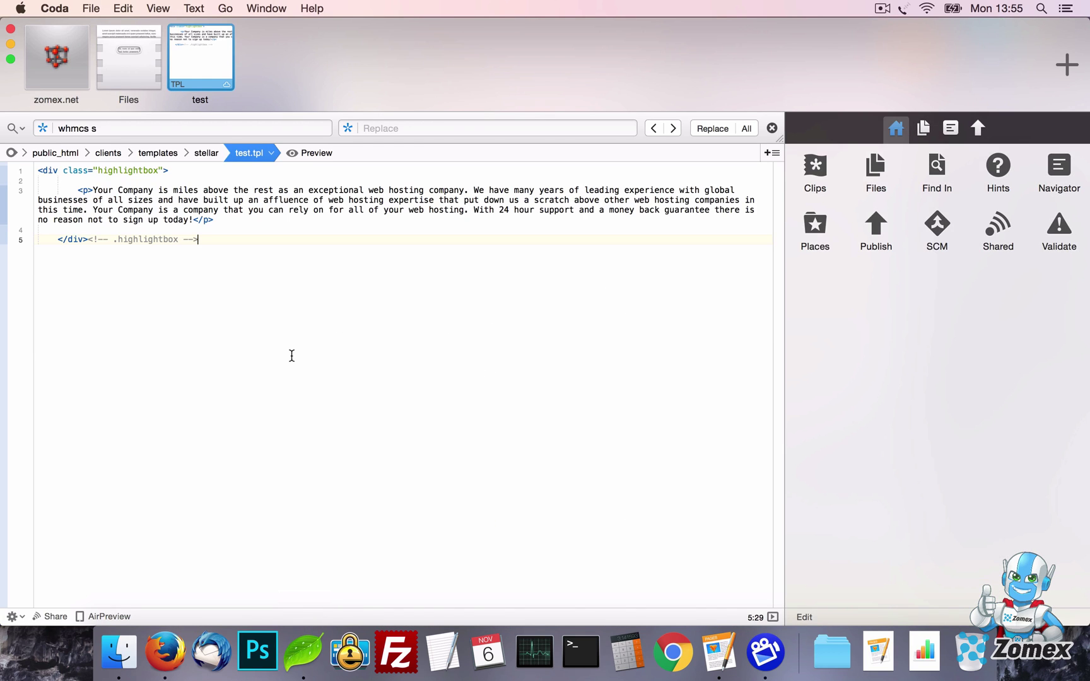
{"action": "key", "text": "super+a"}
{"action": "key", "text": "super+v"}
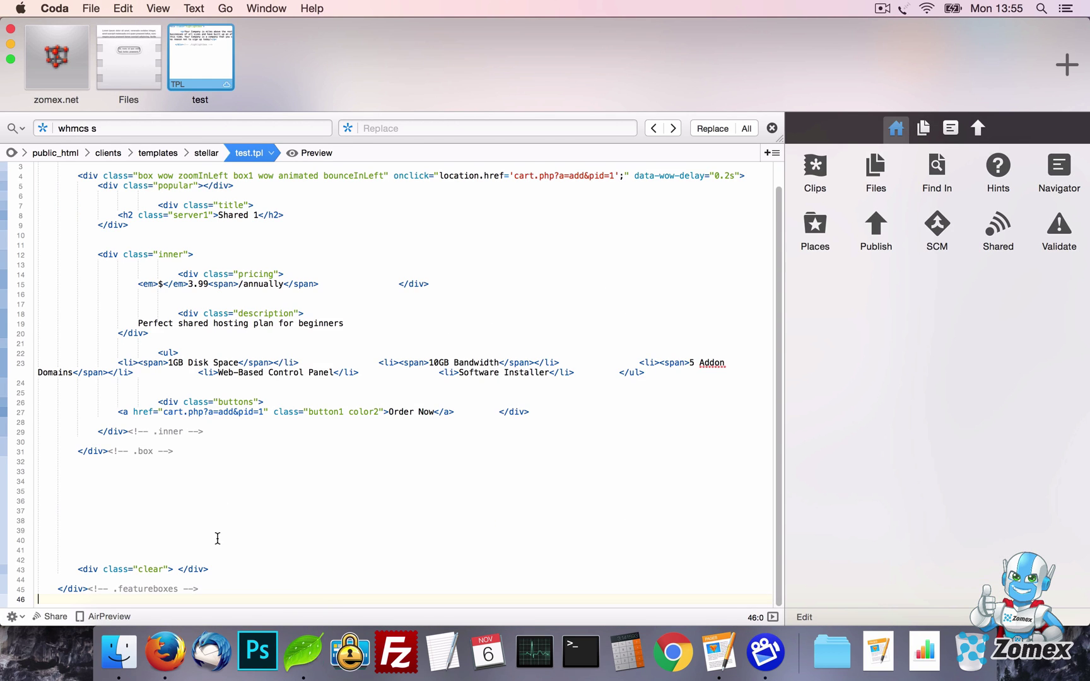
{"action": "left_click", "coordinate": [167, 662]}
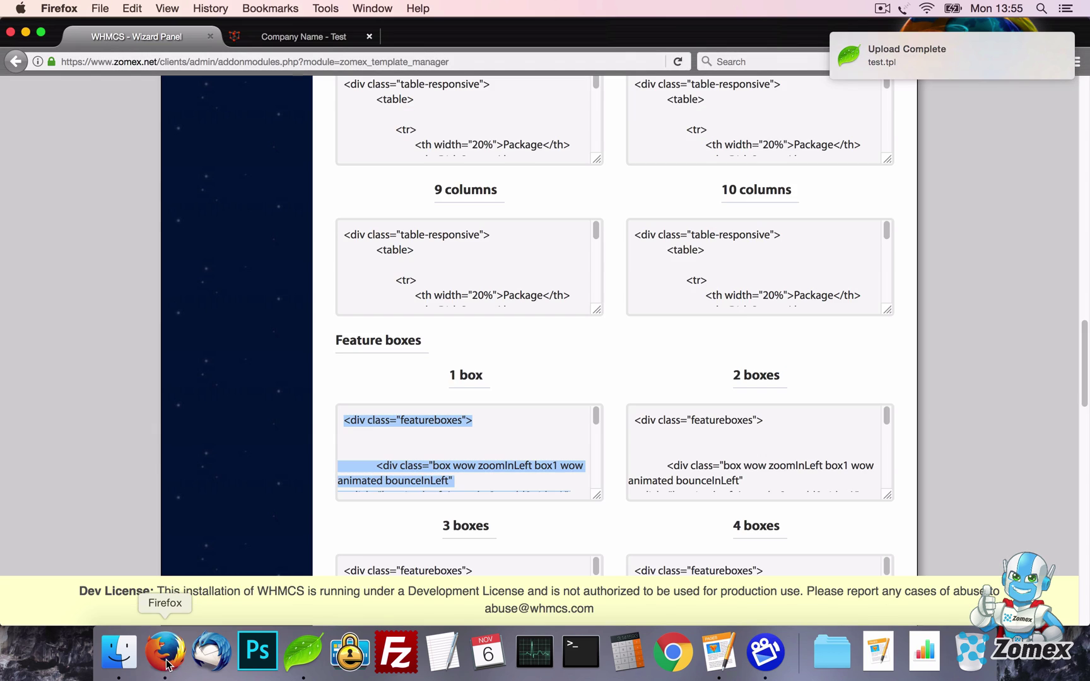
{"action": "left_click", "coordinate": [288, 38]}
{"action": "key", "text": "super+r"}
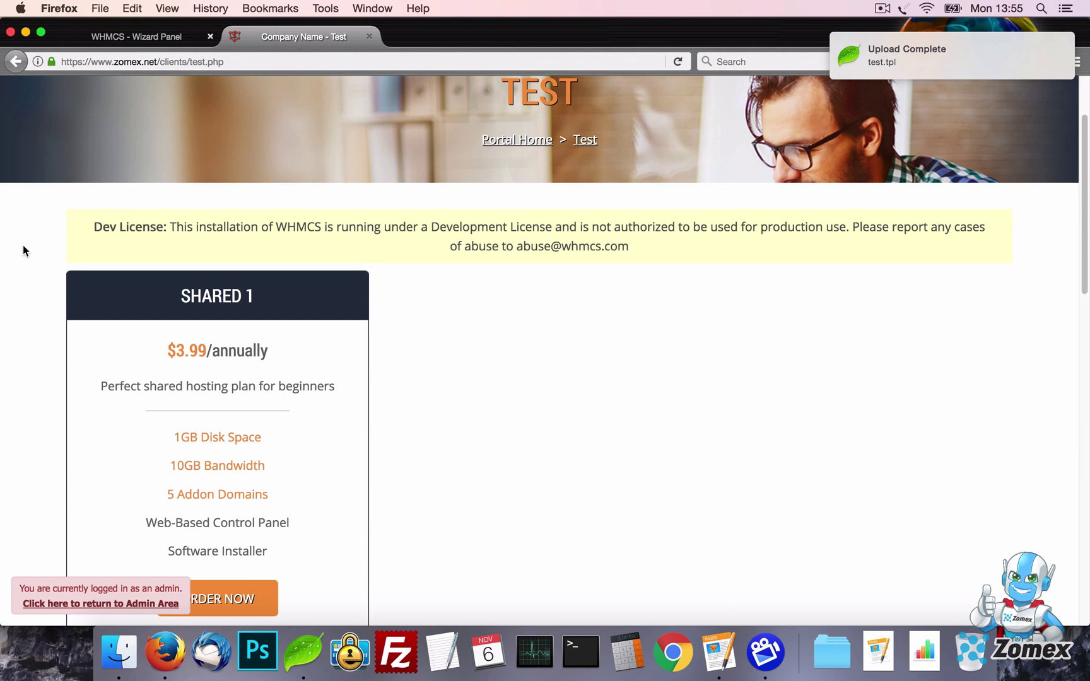
{"action": "scroll", "coordinate": [24, 251], "scroll_direction": "down", "scroll_amount": 5}
Duplicate the box block as BOX 1 and BOX 2, save test.tpl, and reload the test page
{"action": "left_click", "coordinate": [288, 645]}
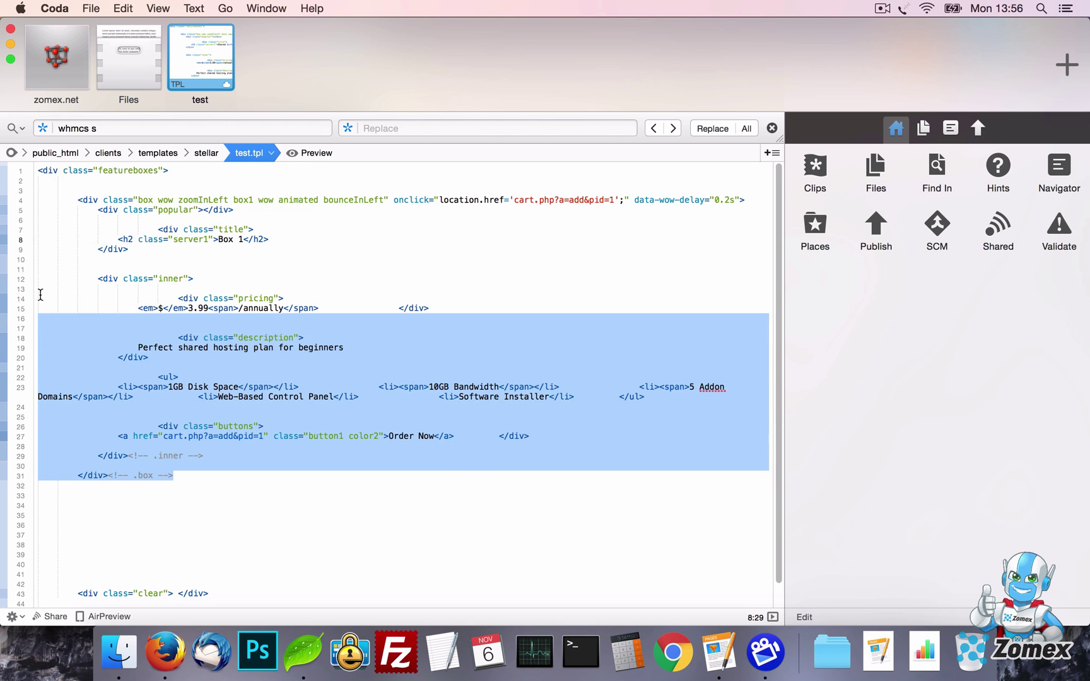
{"action": "left_click_drag", "start_coordinate": [39, 285], "coordinate": [21, 200]}
{"action": "key", "text": "super+c"}
{"action": "left_click", "coordinate": [39, 536]}
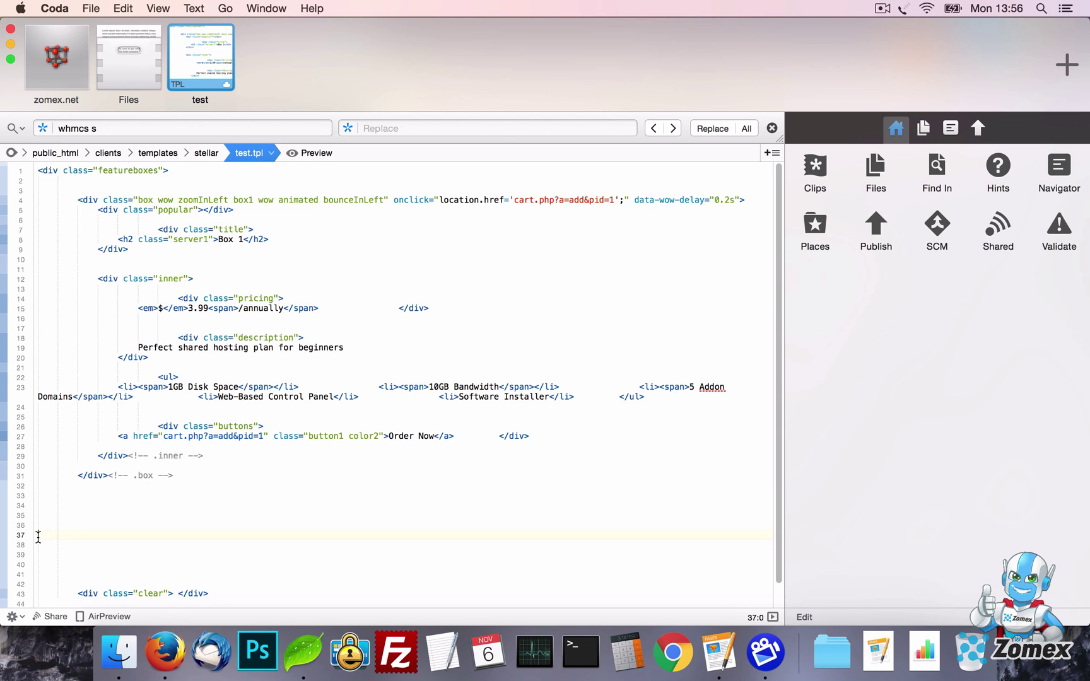
{"action": "key", "text": "super+v"}
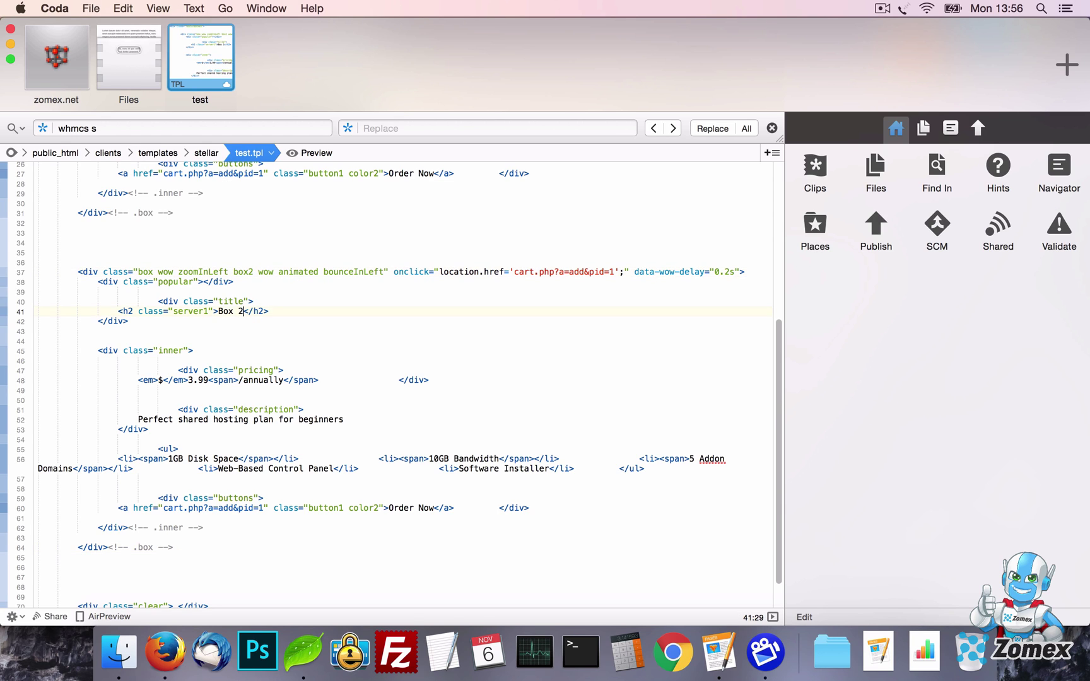
{"action": "key", "text": "super+s"}
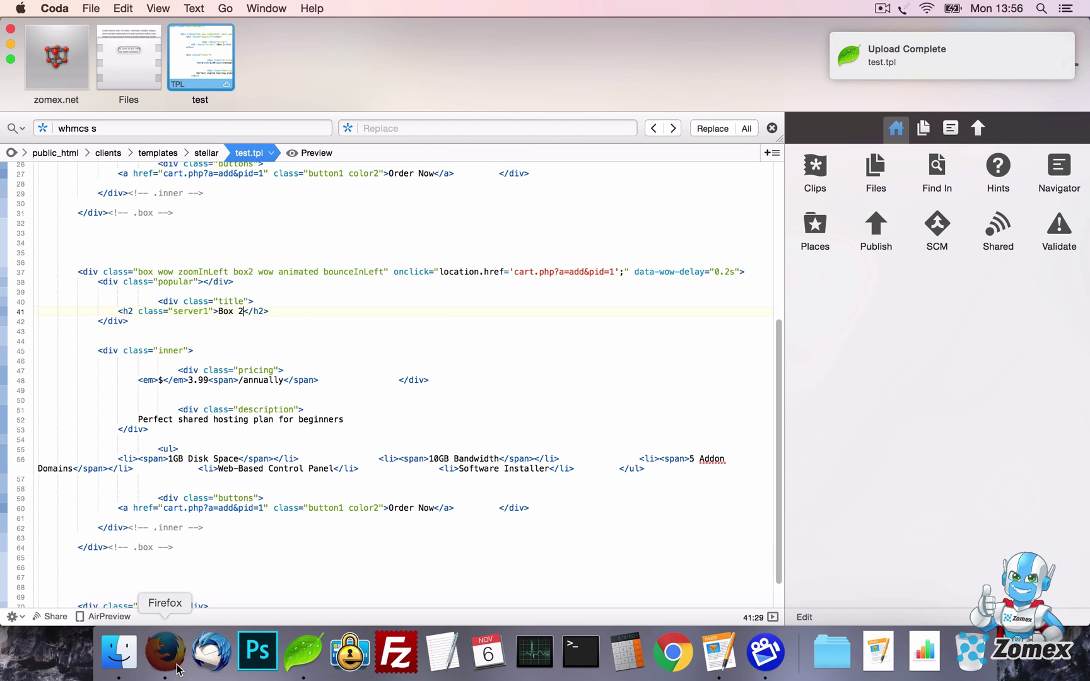
{"action": "key", "text": "super+Tab"}
{"action": "key", "text": "super+r"}
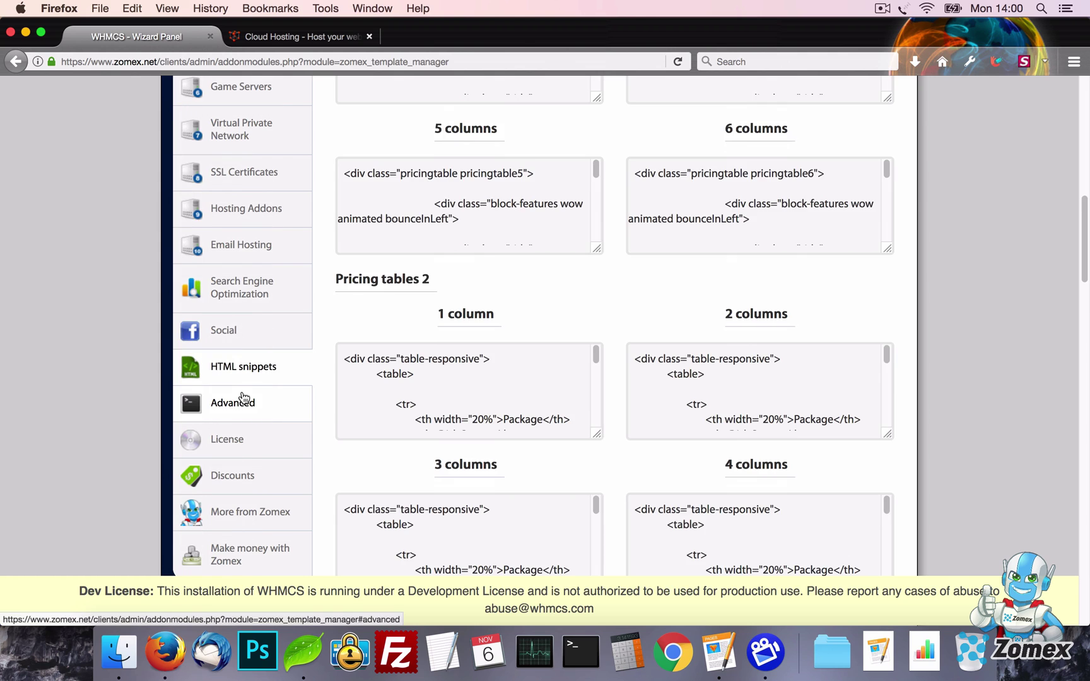
Add the custom CSS rule .navsub { display:none; } under Advanced and save
{"action": "left_click", "coordinate": [243, 401]}
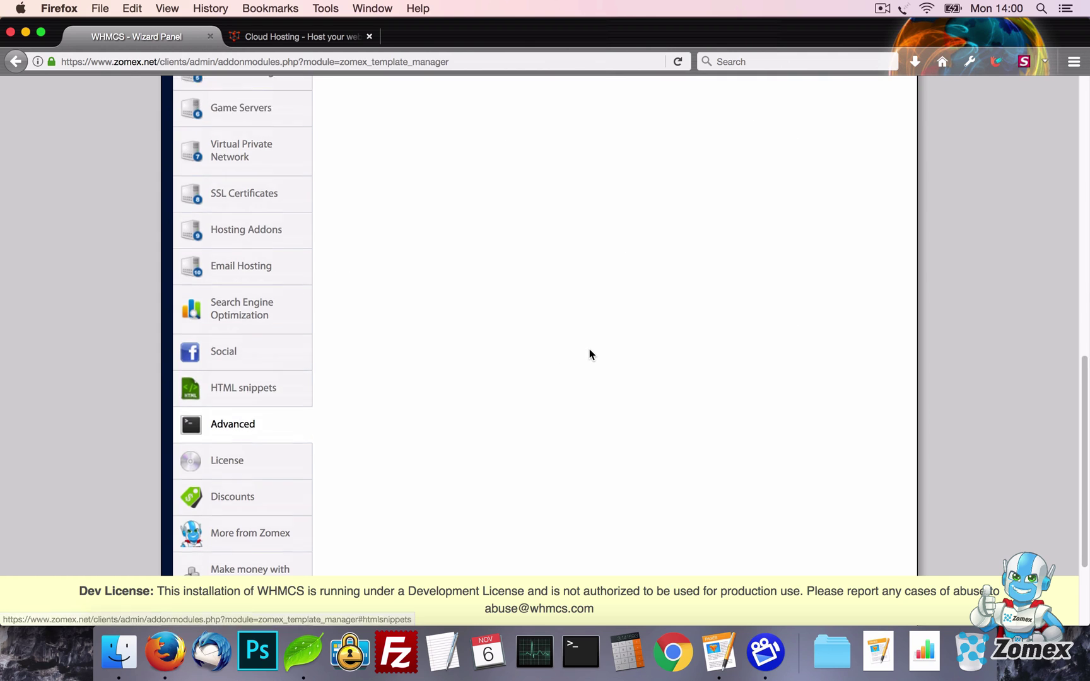
{"action": "left_click", "coordinate": [567, 261]}
{"action": "key", "text": "super+a"}
{"action": "type", "text": "."}
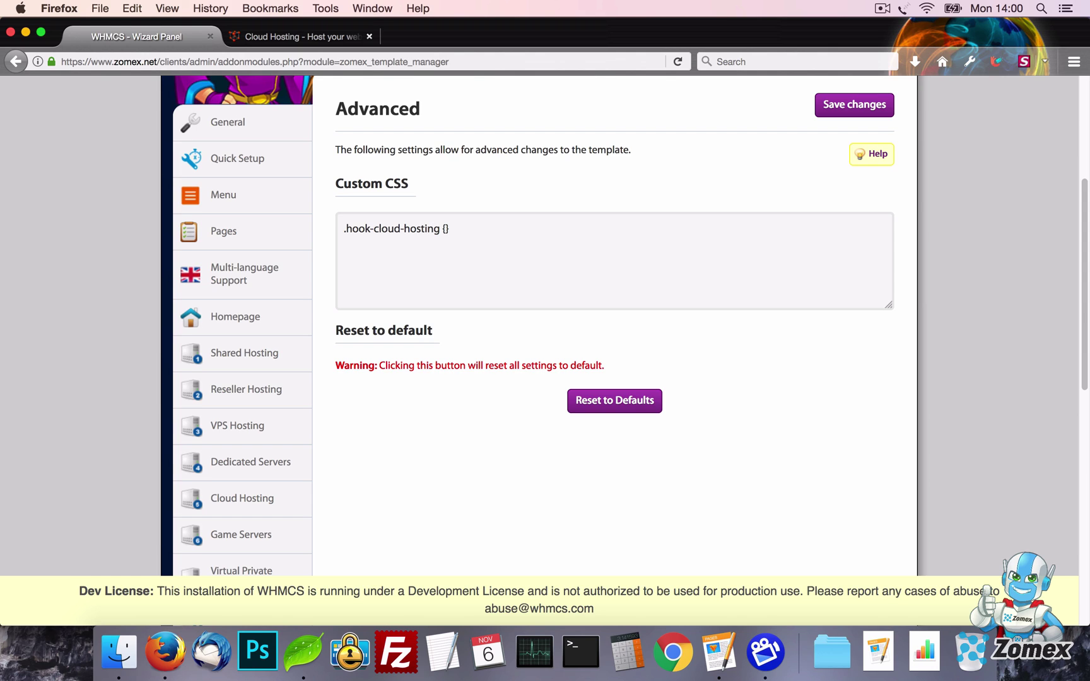
{"action": "type", "text": "navsub"}
{"action": "left_click", "coordinate": [824, 115]}
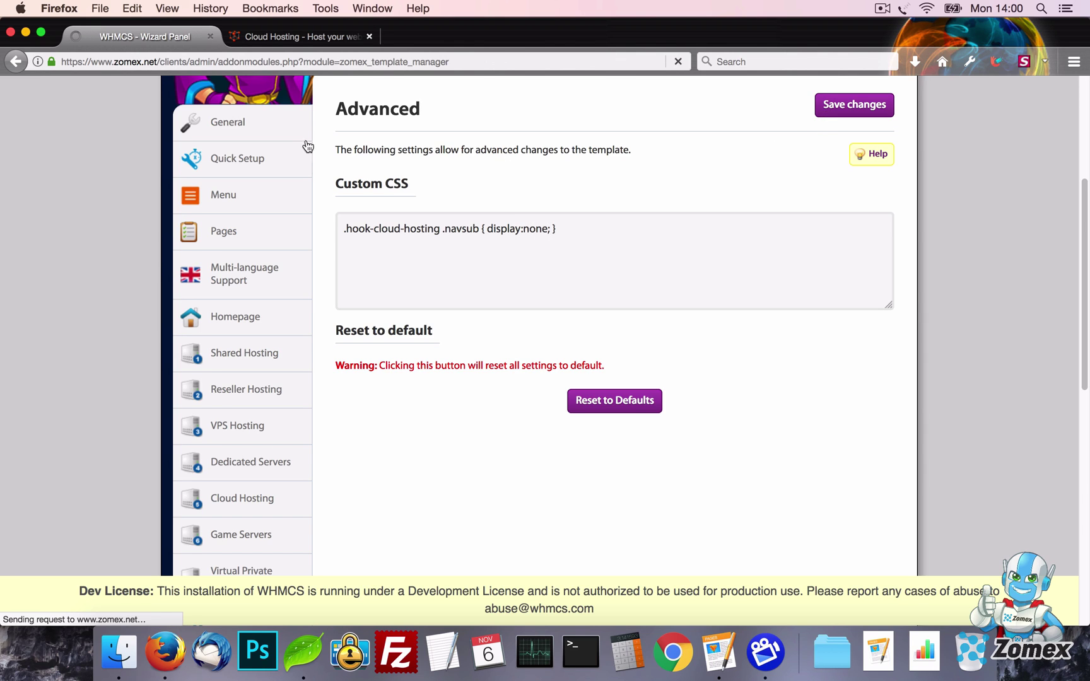
Reload the Cloud Hosting page to confirm its sub-tabs are hidden
{"action": "left_click", "coordinate": [282, 34]}
{"action": "key", "text": "super+r"}
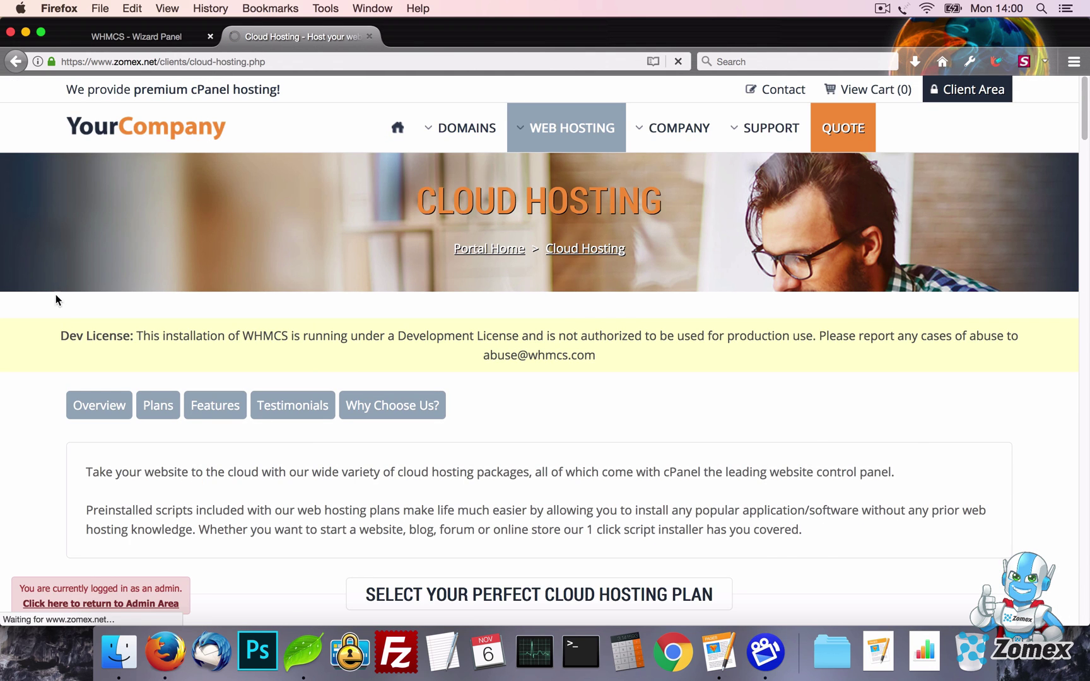
{"action": "scroll", "coordinate": [25, 313], "scroll_direction": "down", "scroll_amount": 1}
{"action": "scroll", "coordinate": [25, 312], "scroll_direction": "down", "scroll_amount": 5}
{"action": "scroll", "coordinate": [25, 312], "scroll_direction": "up", "scroll_amount": 5}
{"action": "mouse_move", "coordinate": [554, 135]}
{"action": "left_click", "coordinate": [546, 190]}
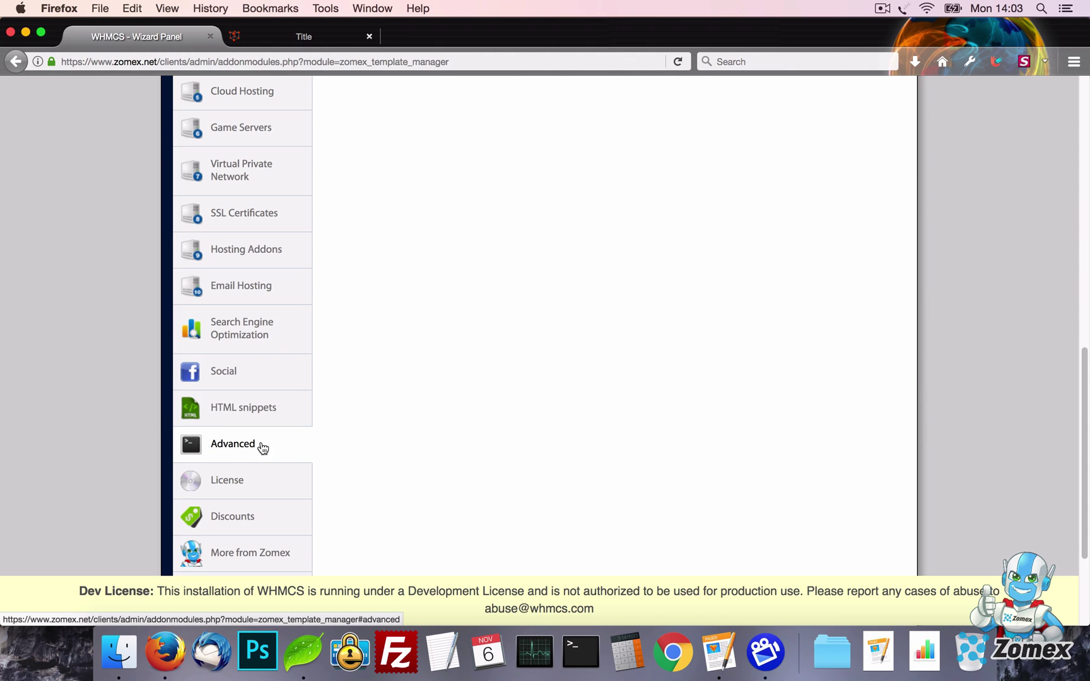
Reset all template settings to defaults and reload the homepage to show the default slider
{"action": "scroll", "coordinate": [504, 390], "scroll_direction": "up", "scroll_amount": 10}
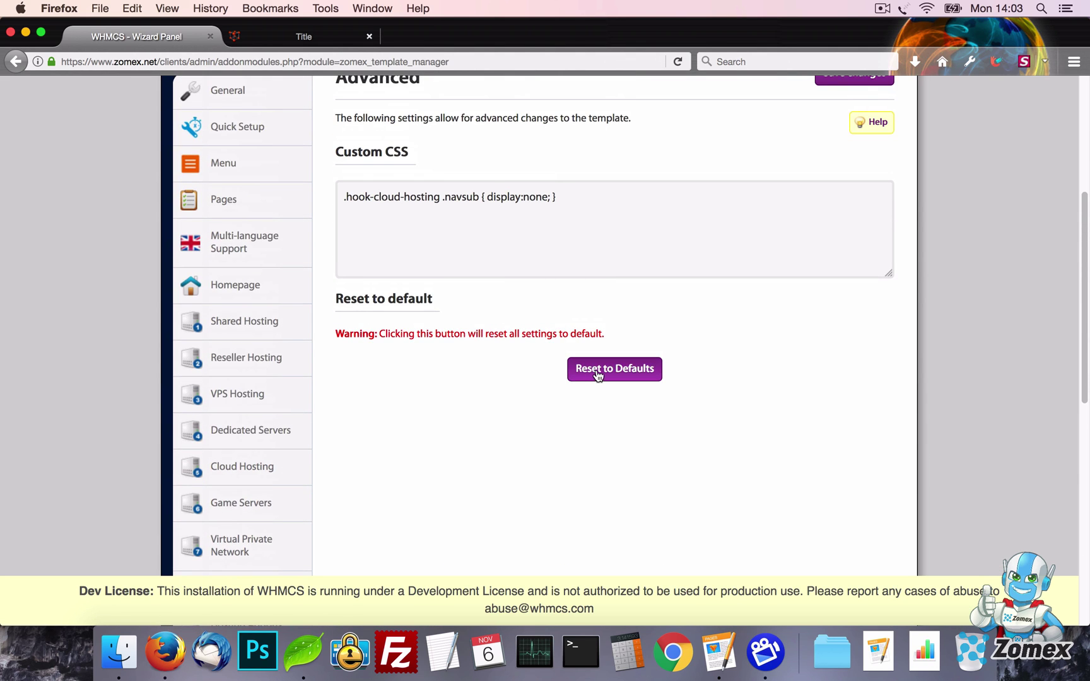
{"action": "left_click", "coordinate": [598, 375]}
{"action": "left_click", "coordinate": [637, 312]}
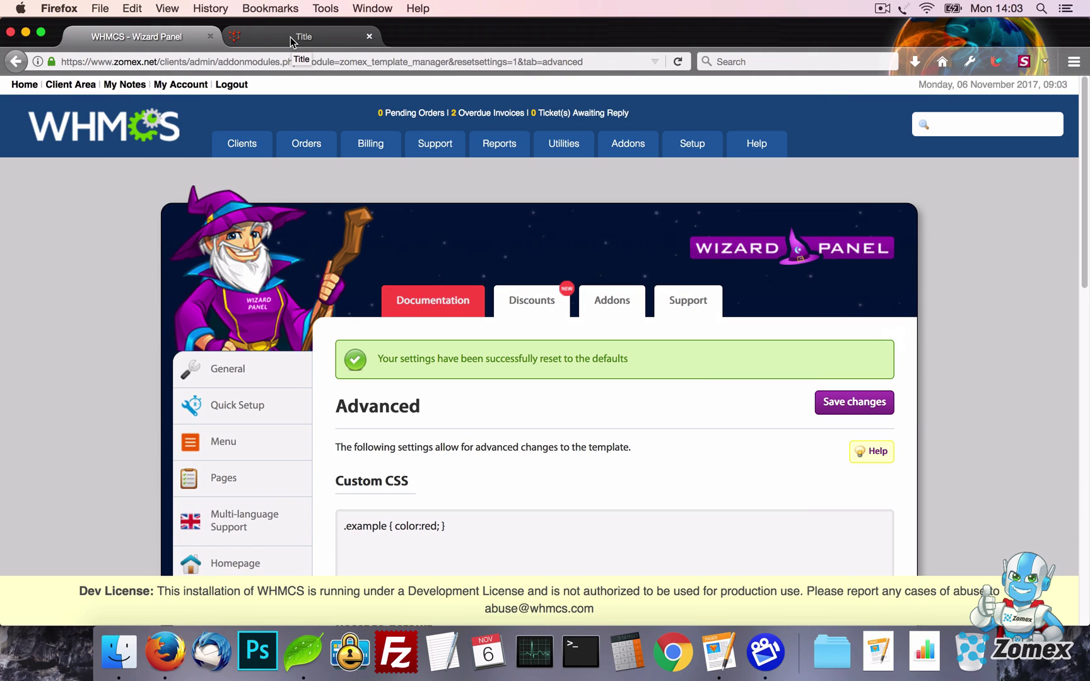
{"action": "left_click", "coordinate": [290, 37]}
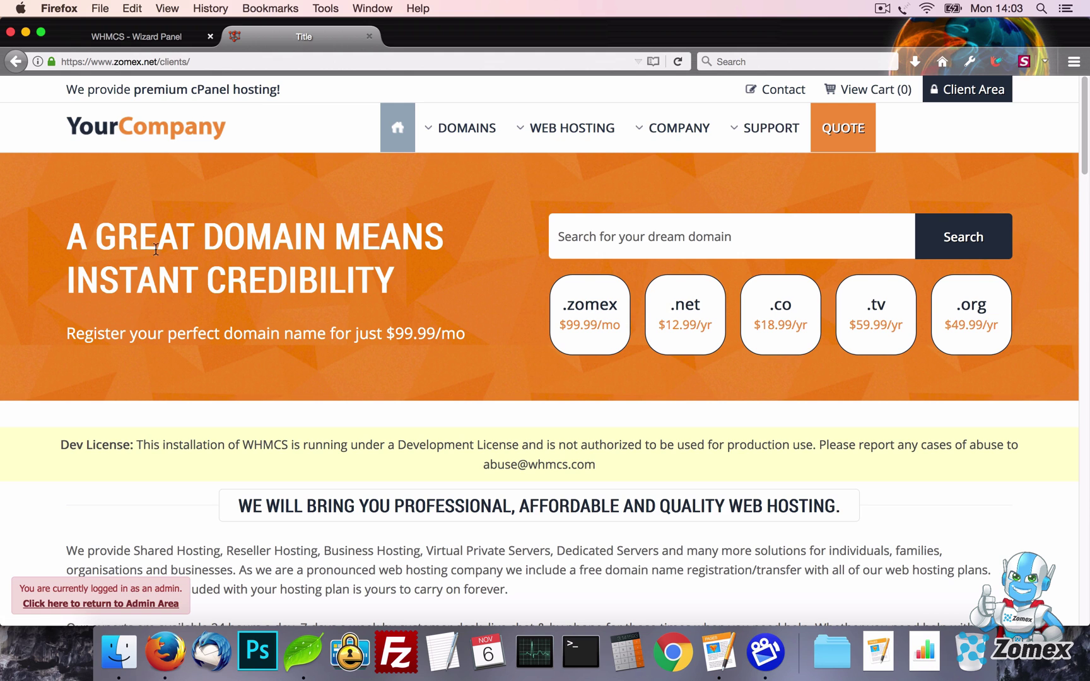
{"action": "key", "text": "super+r"}
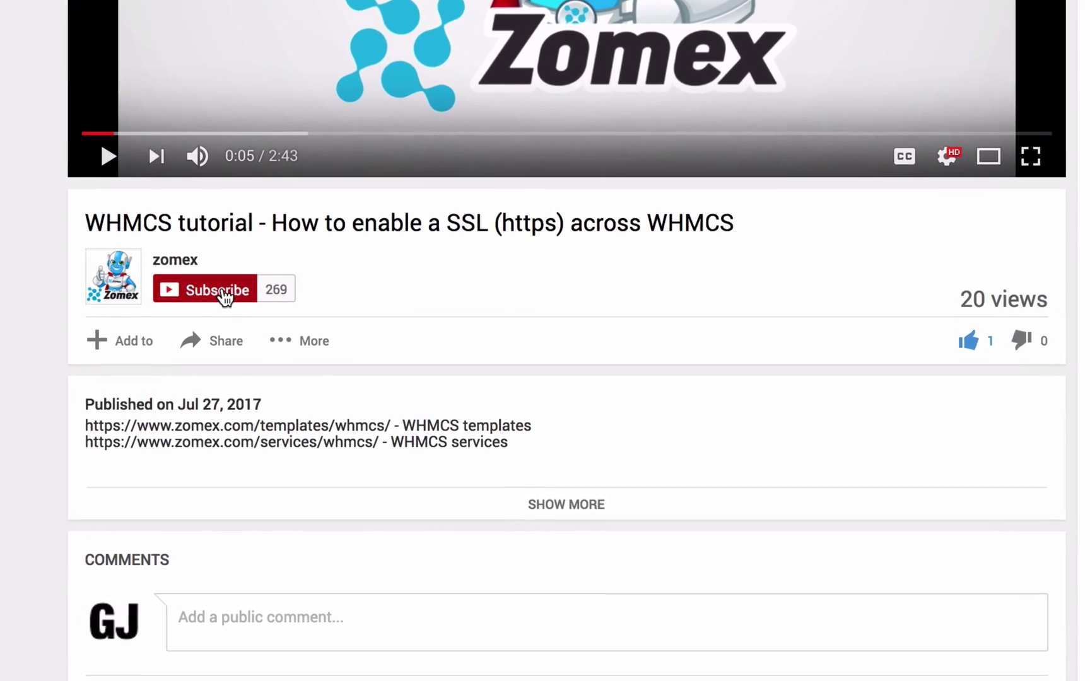
Subscribe to the zomex channel and enable all notifications for it
{"action": "left_click", "coordinate": [216, 320]}
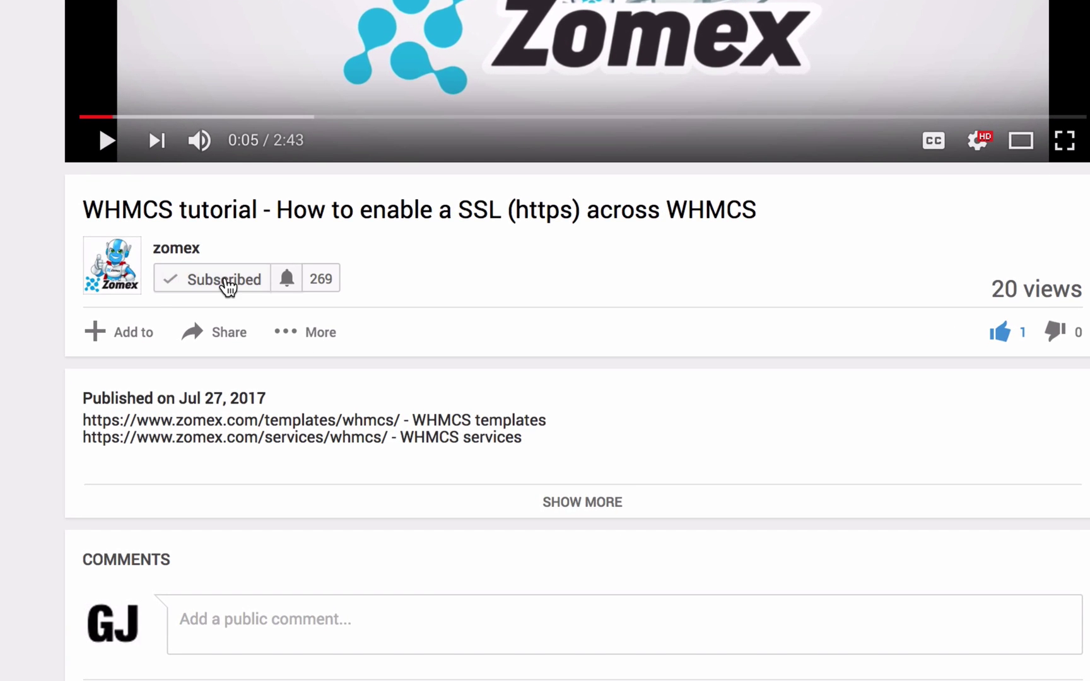
{"action": "left_click", "coordinate": [287, 279]}
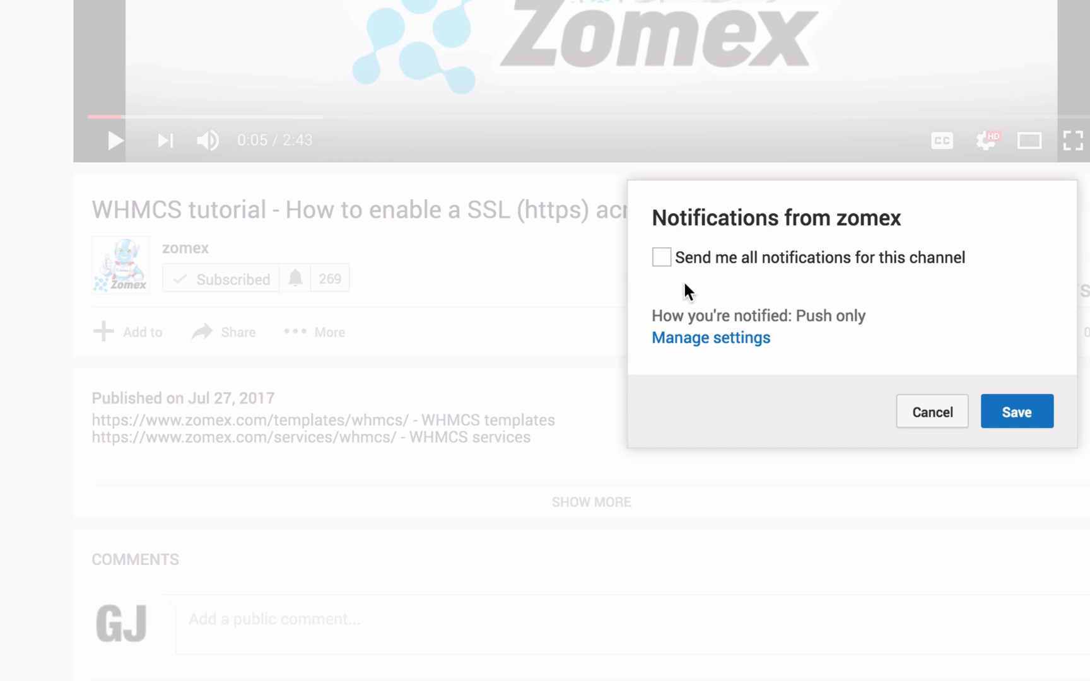
{"action": "left_click", "coordinate": [846, 262]}
{"action": "left_click", "coordinate": [1023, 415]}
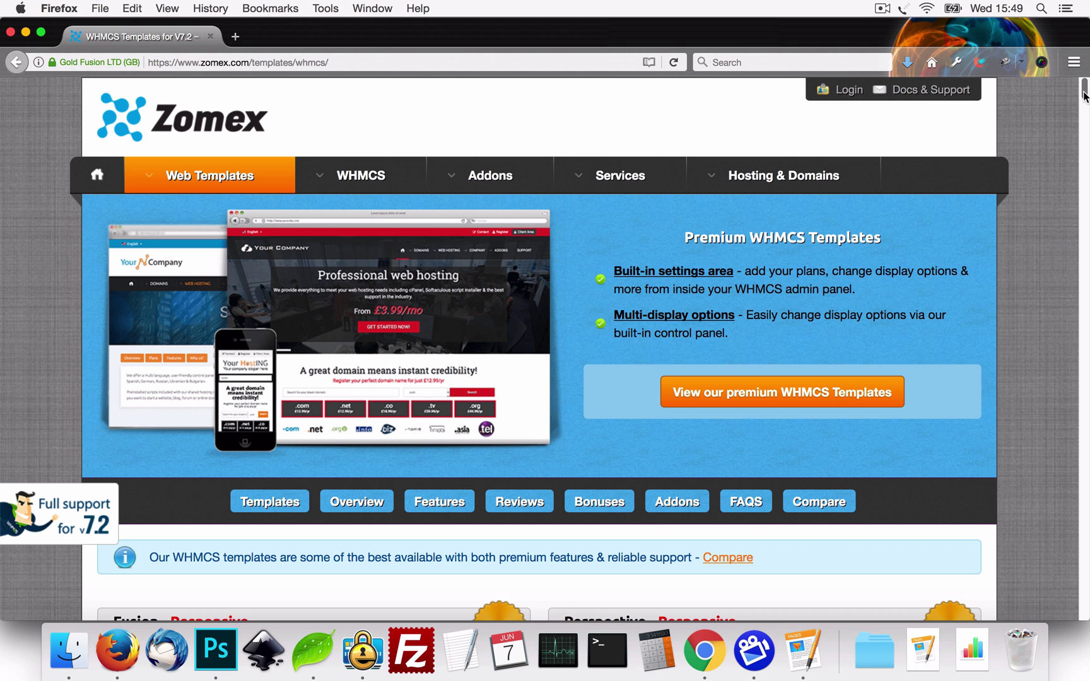
Scroll through the Zomex developer profile down to SEO Enhancer
{"action": "left_click_drag", "start_coordinate": [1086, 94], "coordinate": [1087, 269]}
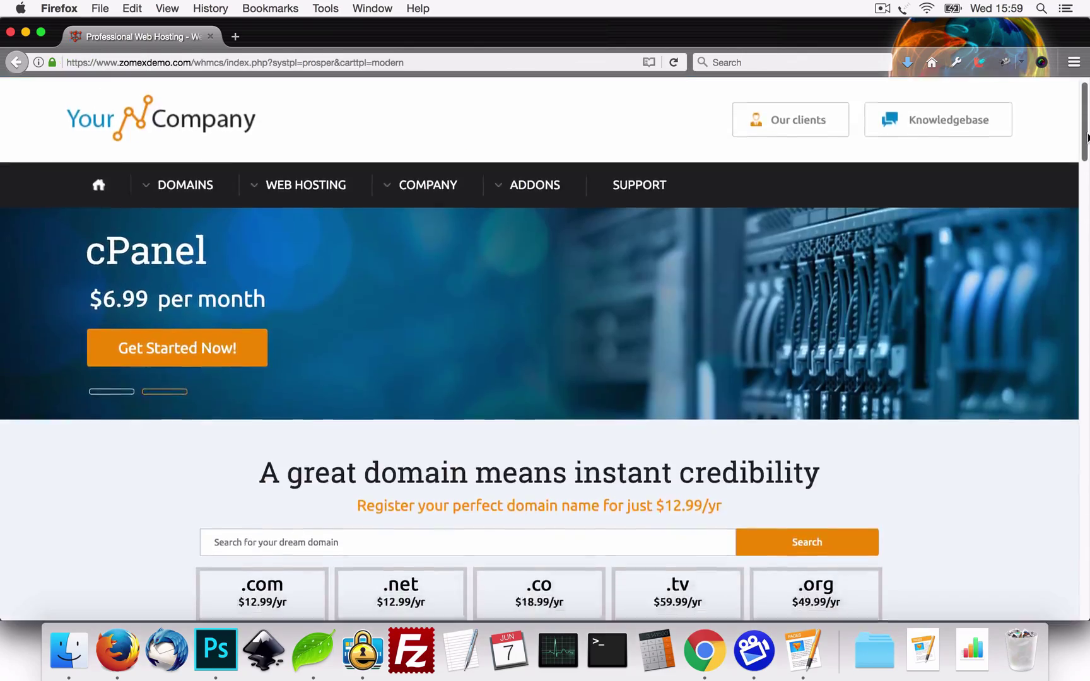
{"action": "left_click_drag", "start_coordinate": [1086, 135], "coordinate": [1088, 480]}
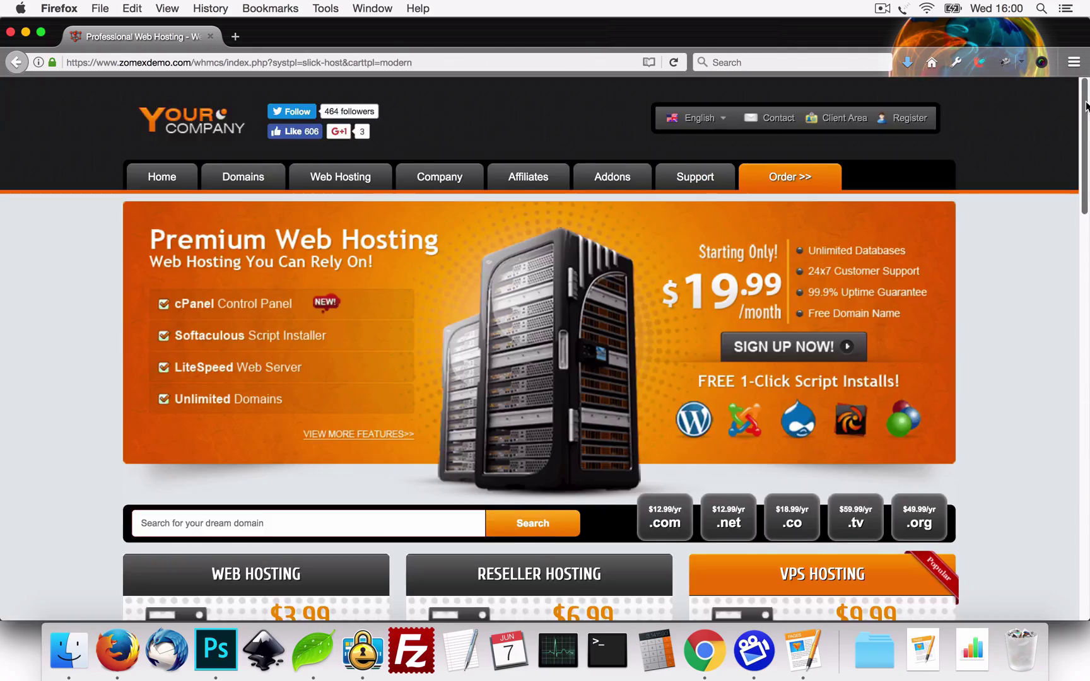
{"action": "left_click_drag", "start_coordinate": [1087, 106], "coordinate": [1066, 562]}
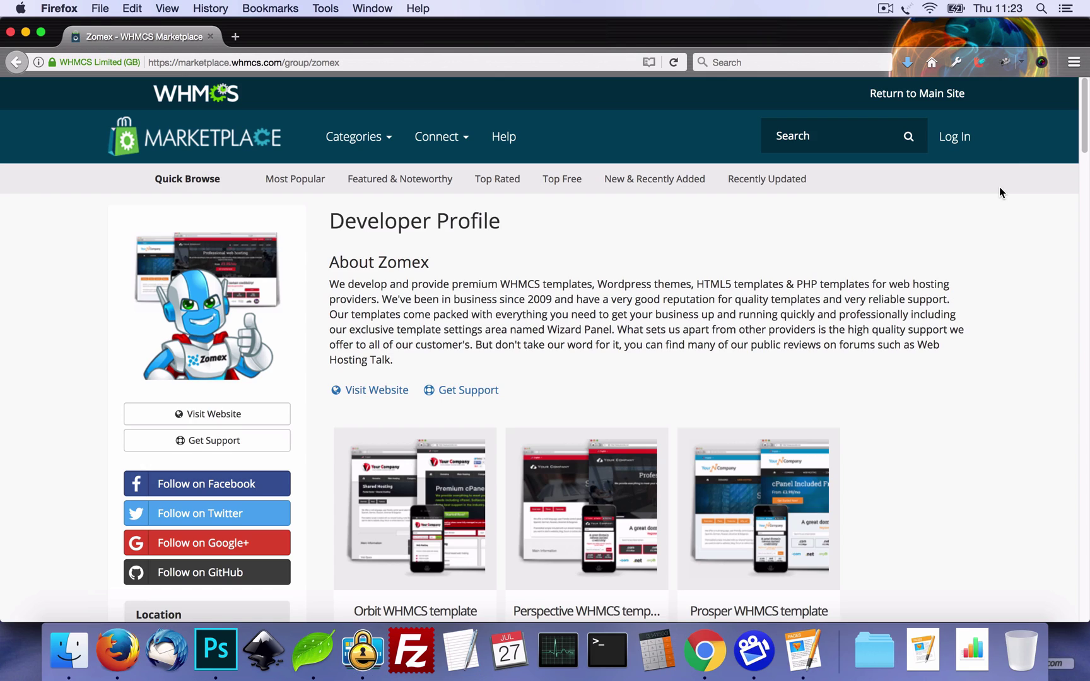